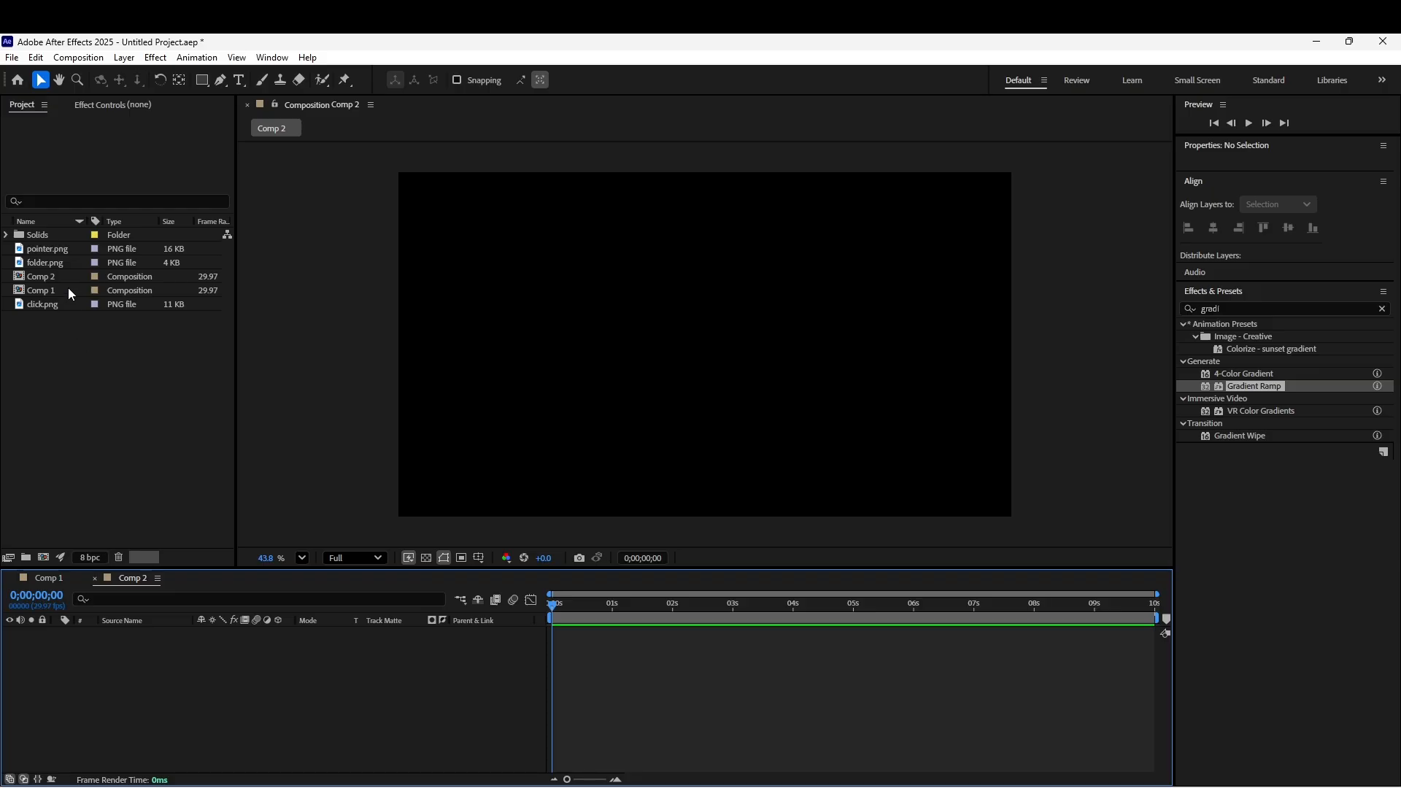
# Create a new pale, composition-sized solid layer in Comp 2 with the default solid settings
pyautogui.click(67, 276)
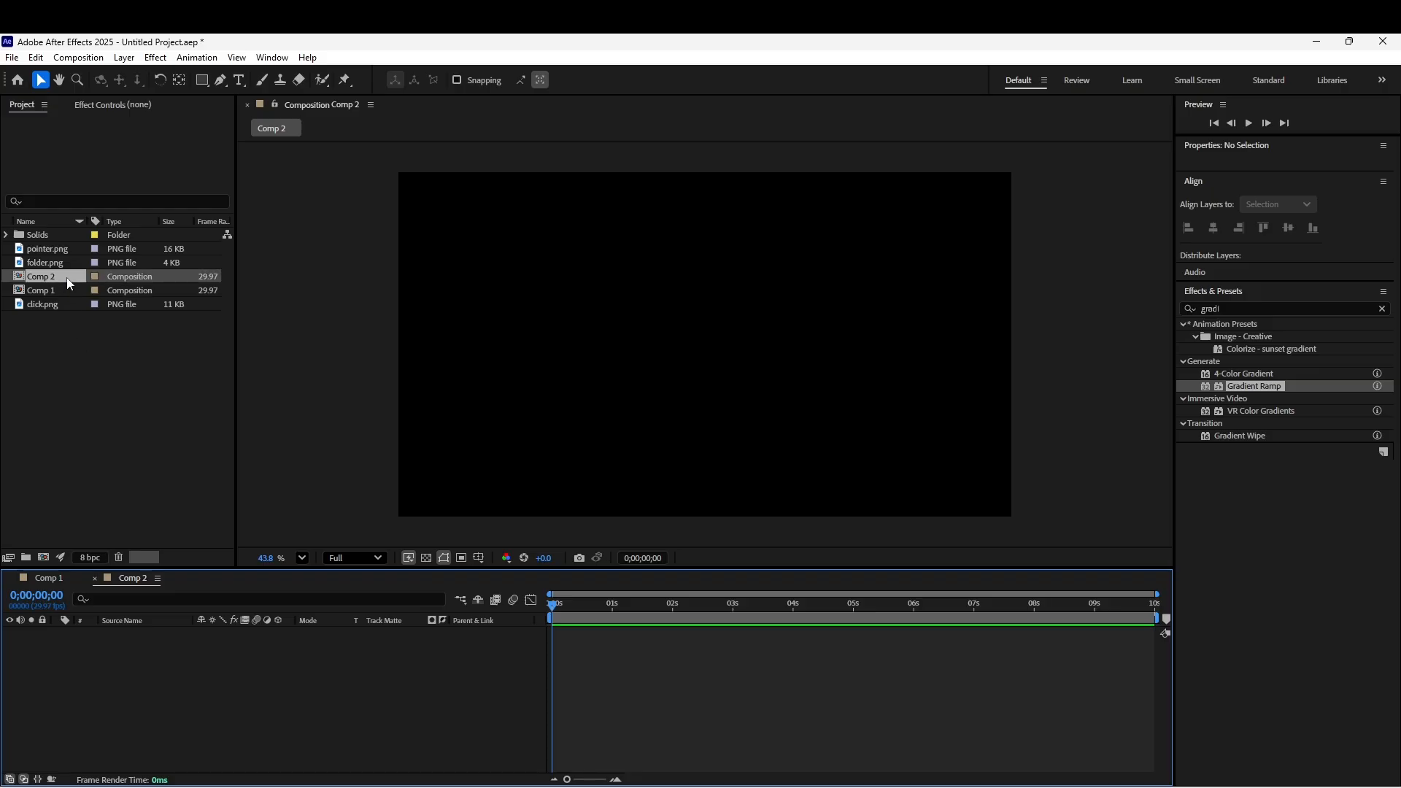
pyautogui.rightClick(212, 662)
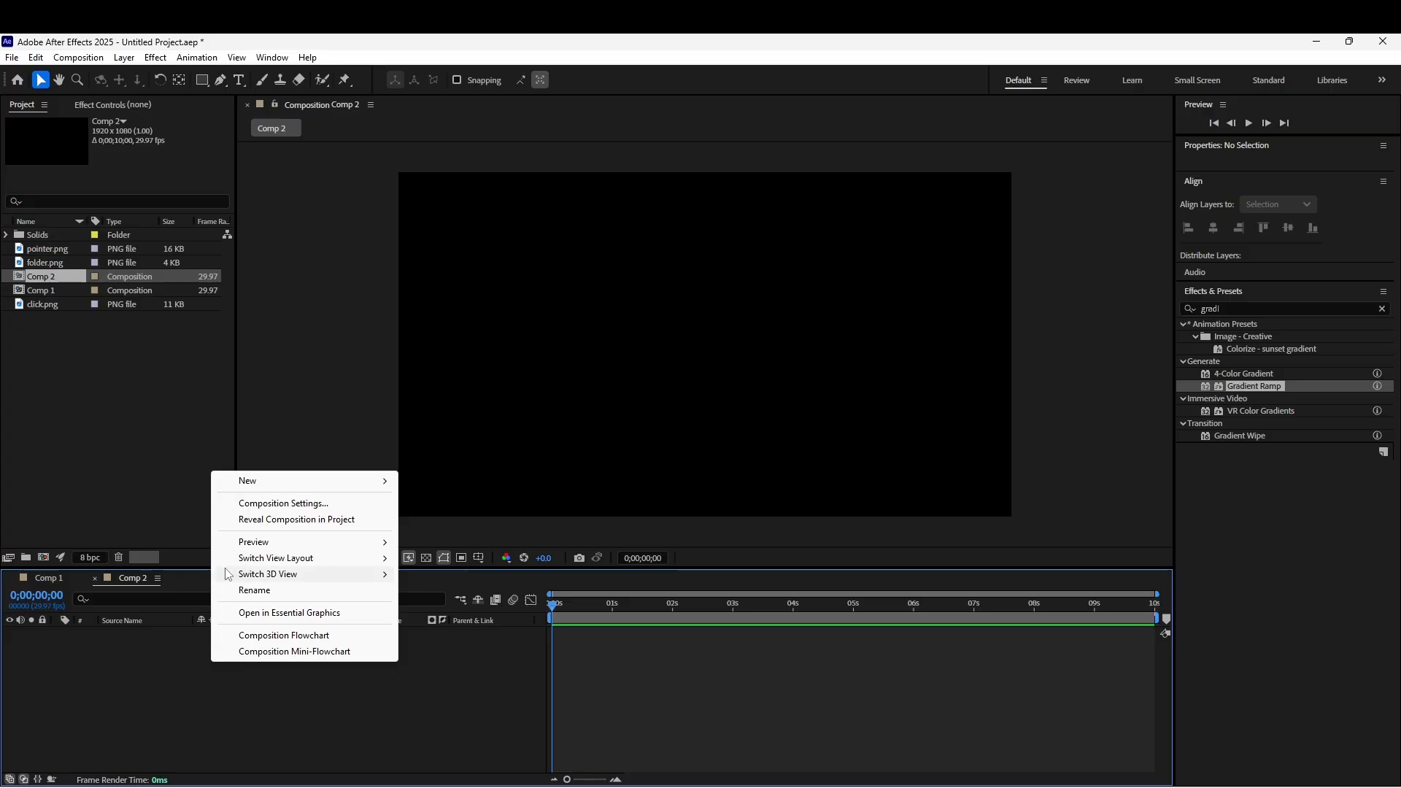
pyautogui.moveTo(277, 480)
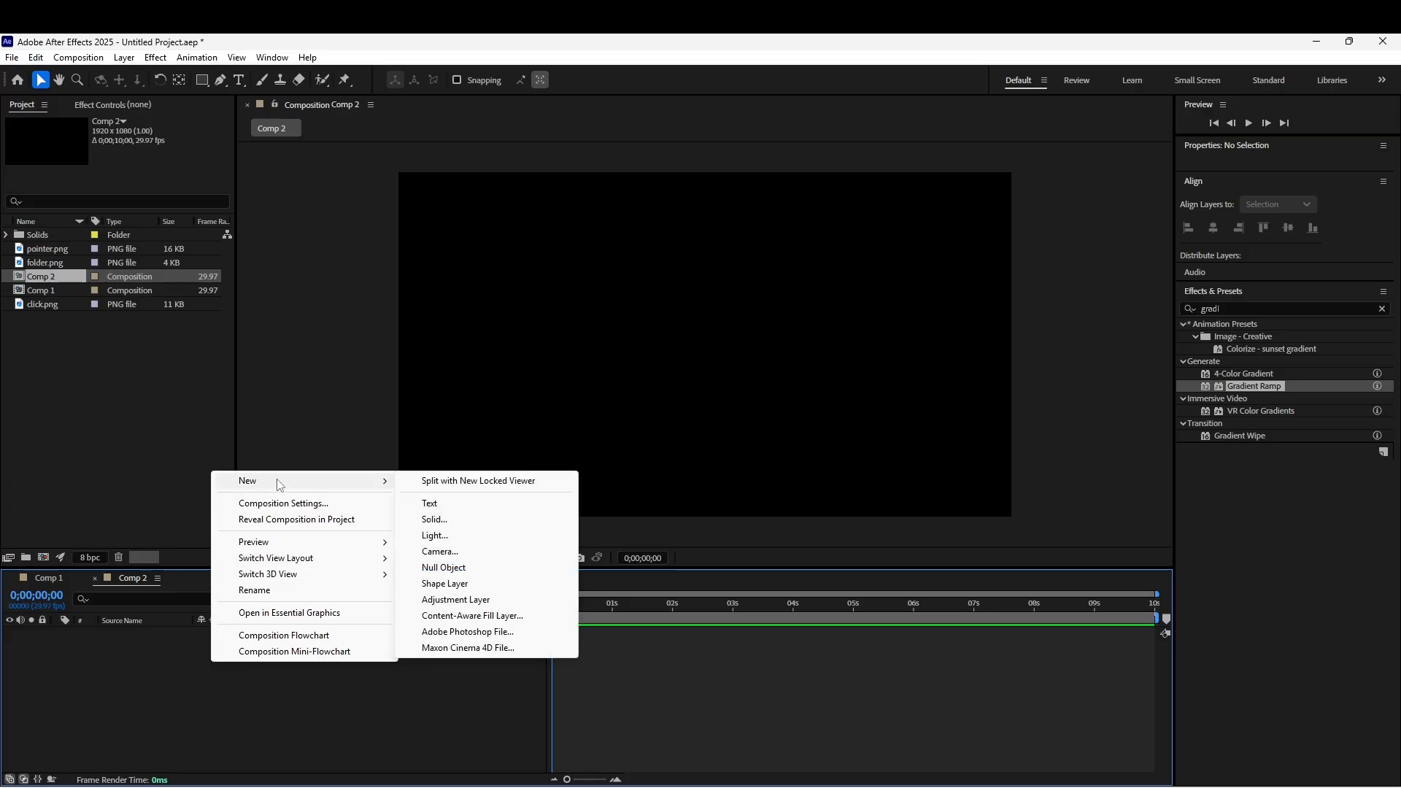
pyautogui.click(438, 518)
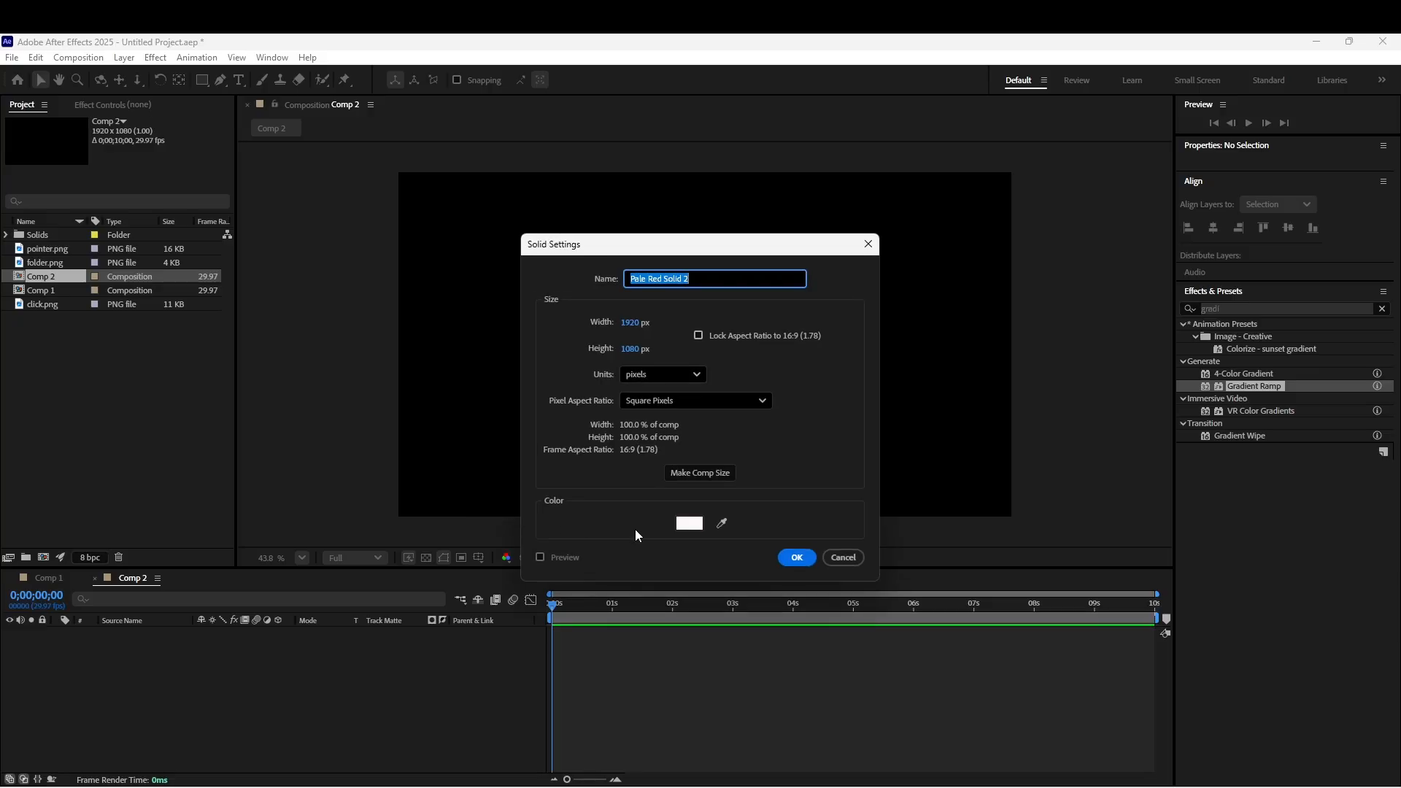
pyautogui.click(807, 558)
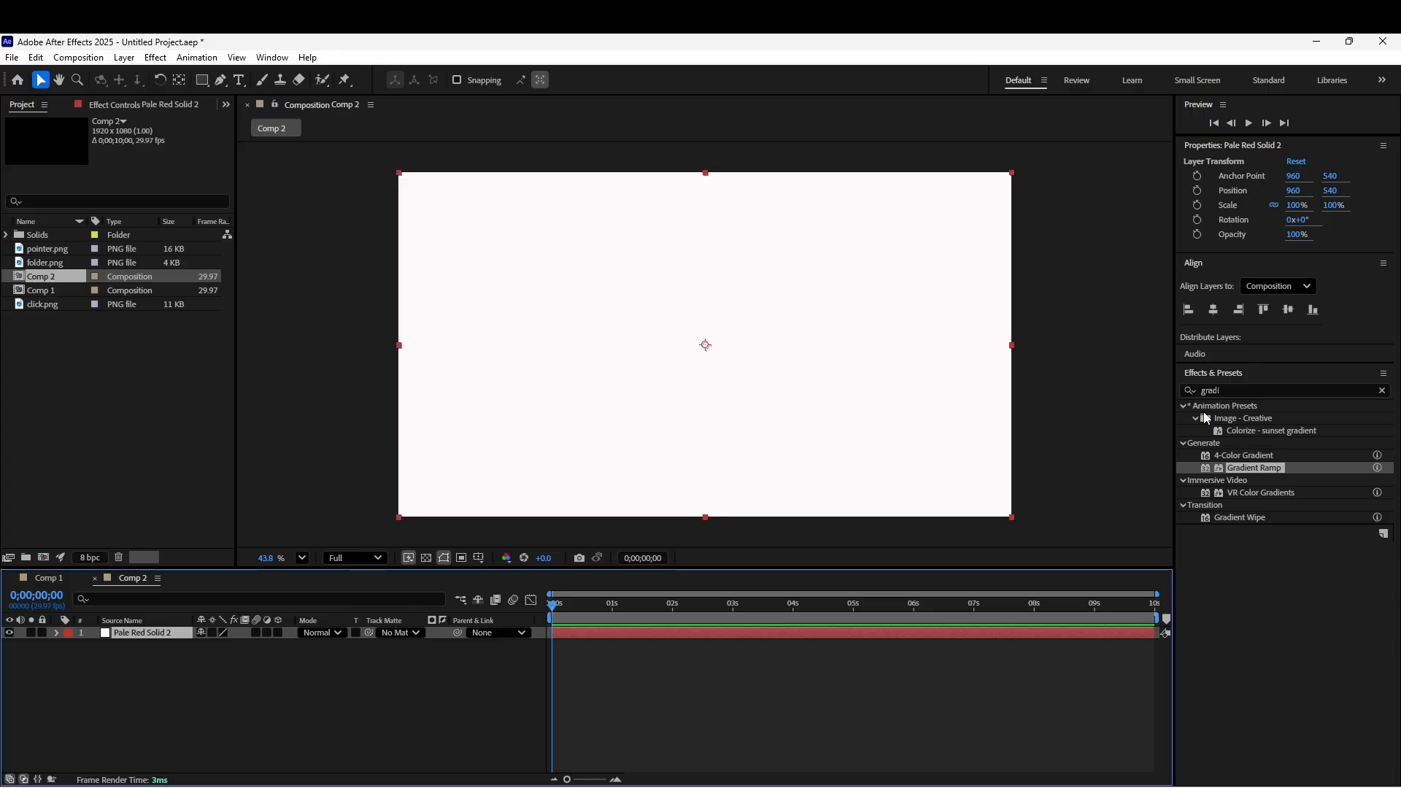
# Find the 4-Color Gradient effect with the search term "gradi" and apply it to the solid
pyautogui.click(1222, 390)
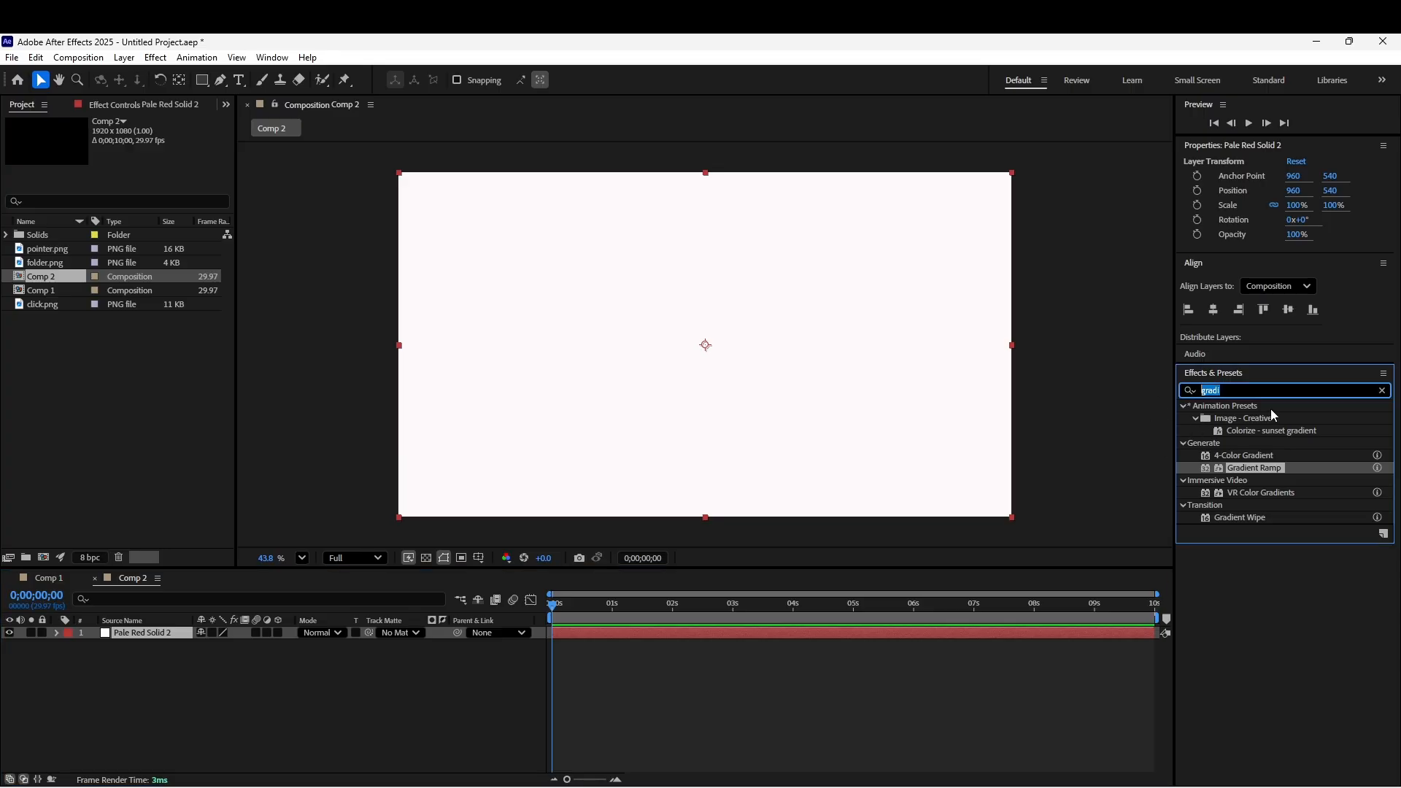
pyautogui.write('gradi')
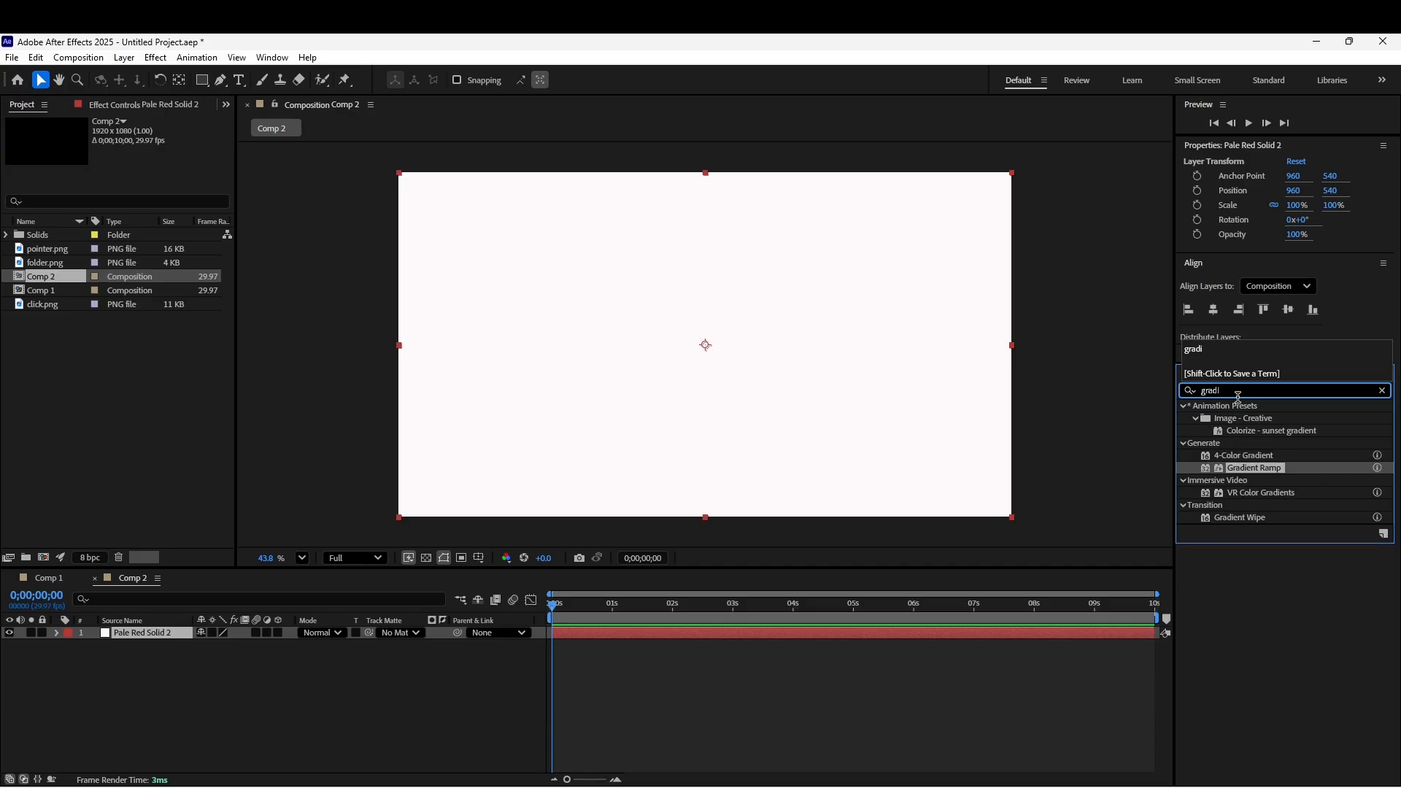
pyautogui.click(1270, 456)
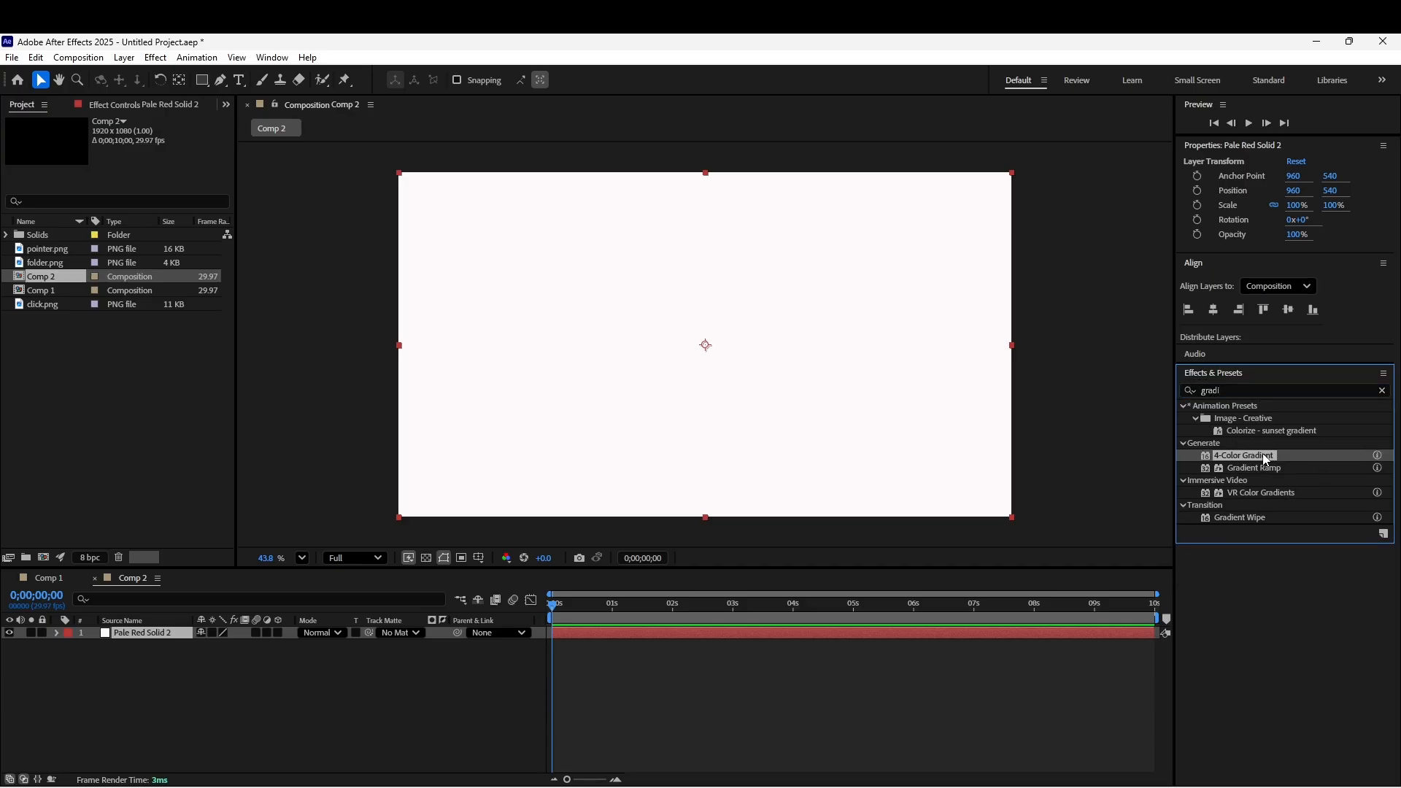
pyautogui.moveTo(1266, 459); pyautogui.dragTo(713, 385)
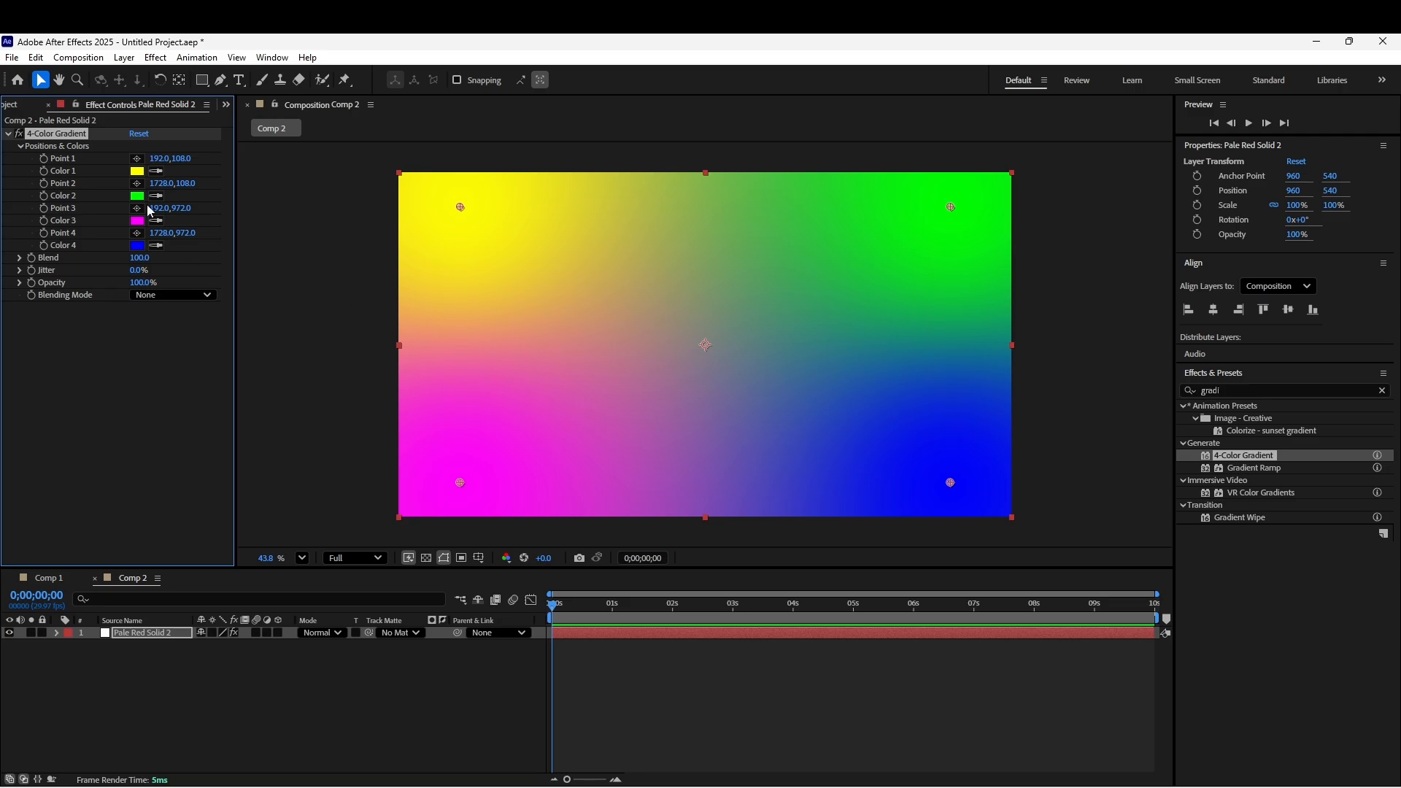
# Set Color 1 of the 4-Color Gradient to a pale cyan
pyautogui.click(137, 170)
pyautogui.click(739, 415)
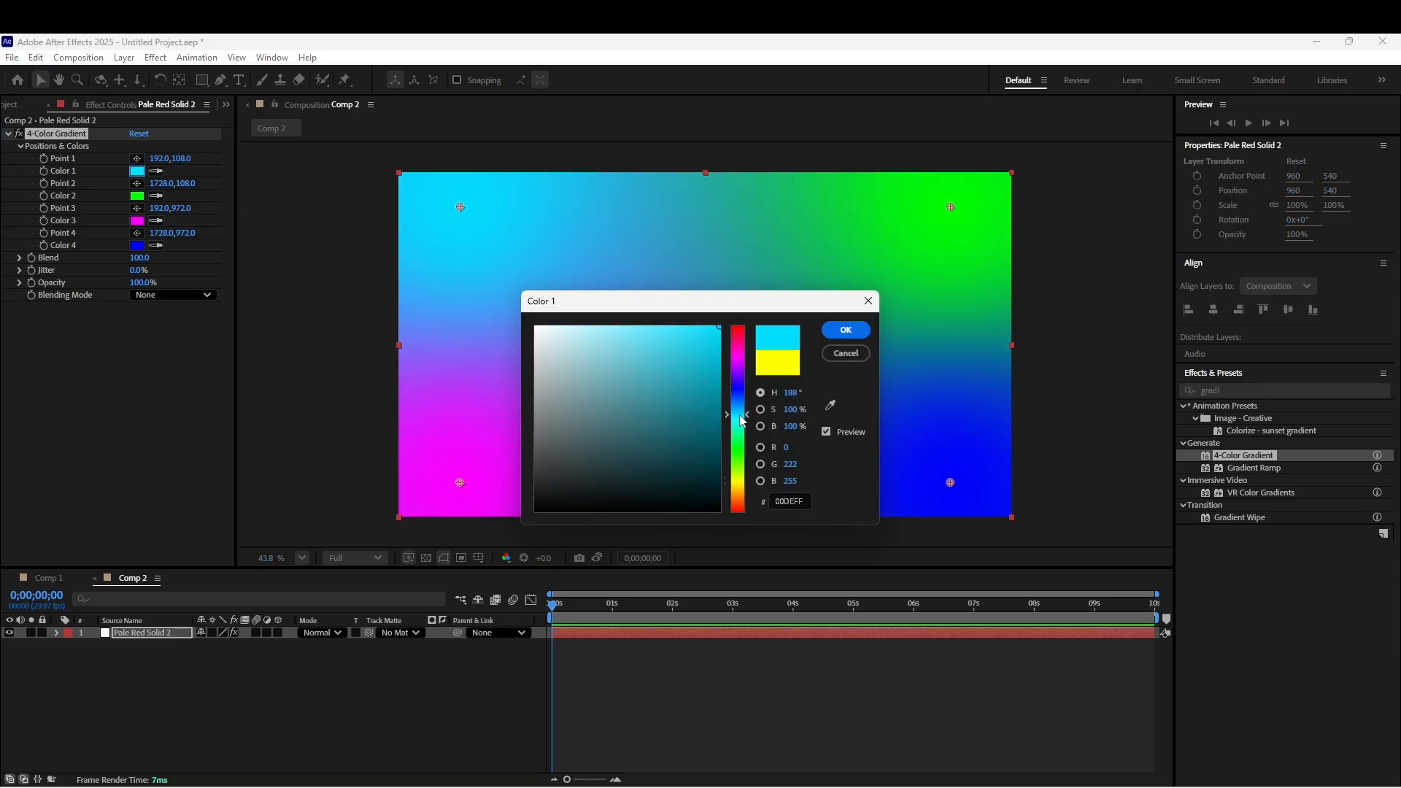
pyautogui.click(581, 326)
pyautogui.click(845, 330)
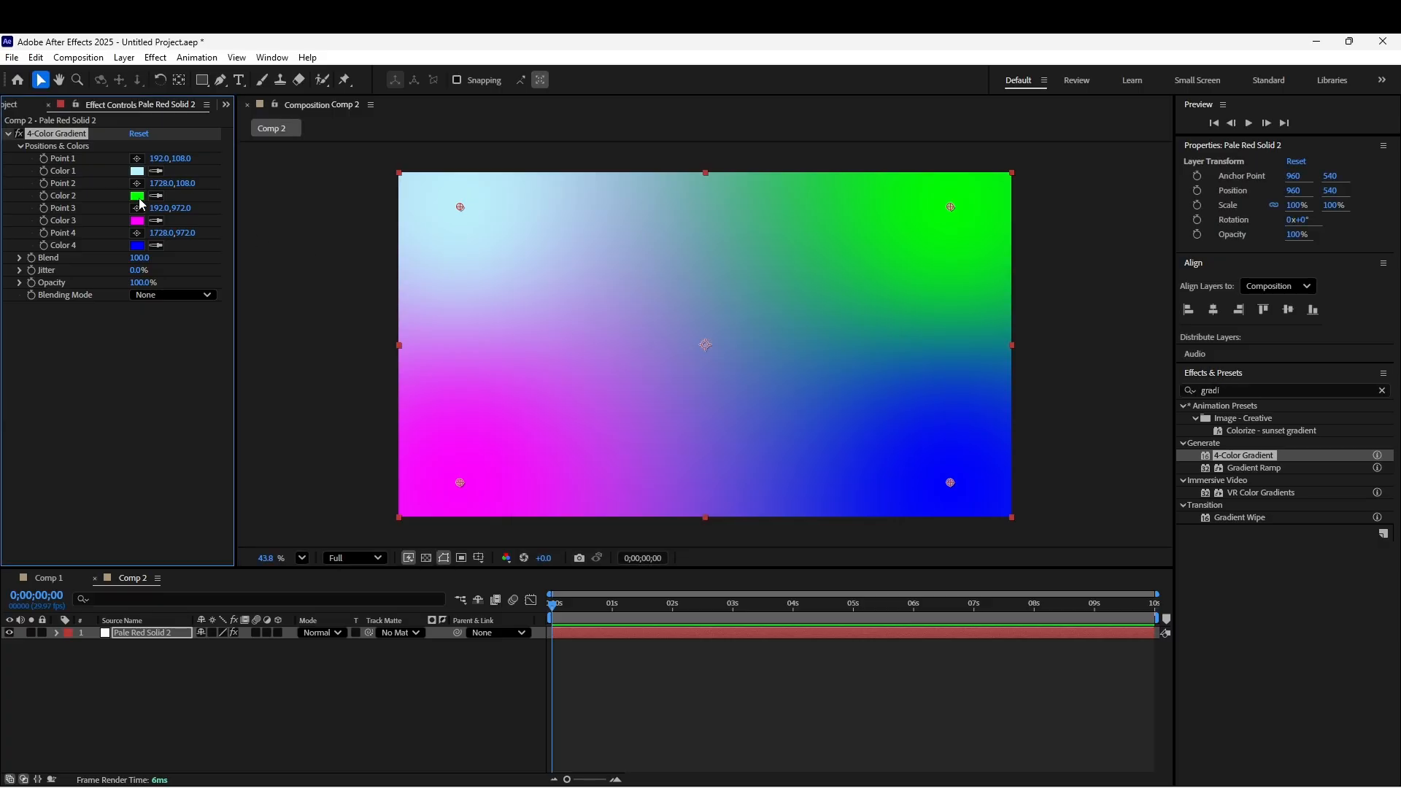
# Set the gradient's Color 2 to light blue ACEDF9 and Color 3 to a similar pale blue
pyautogui.click(138, 195)
pyautogui.click(738, 414)
pyautogui.click(592, 330)
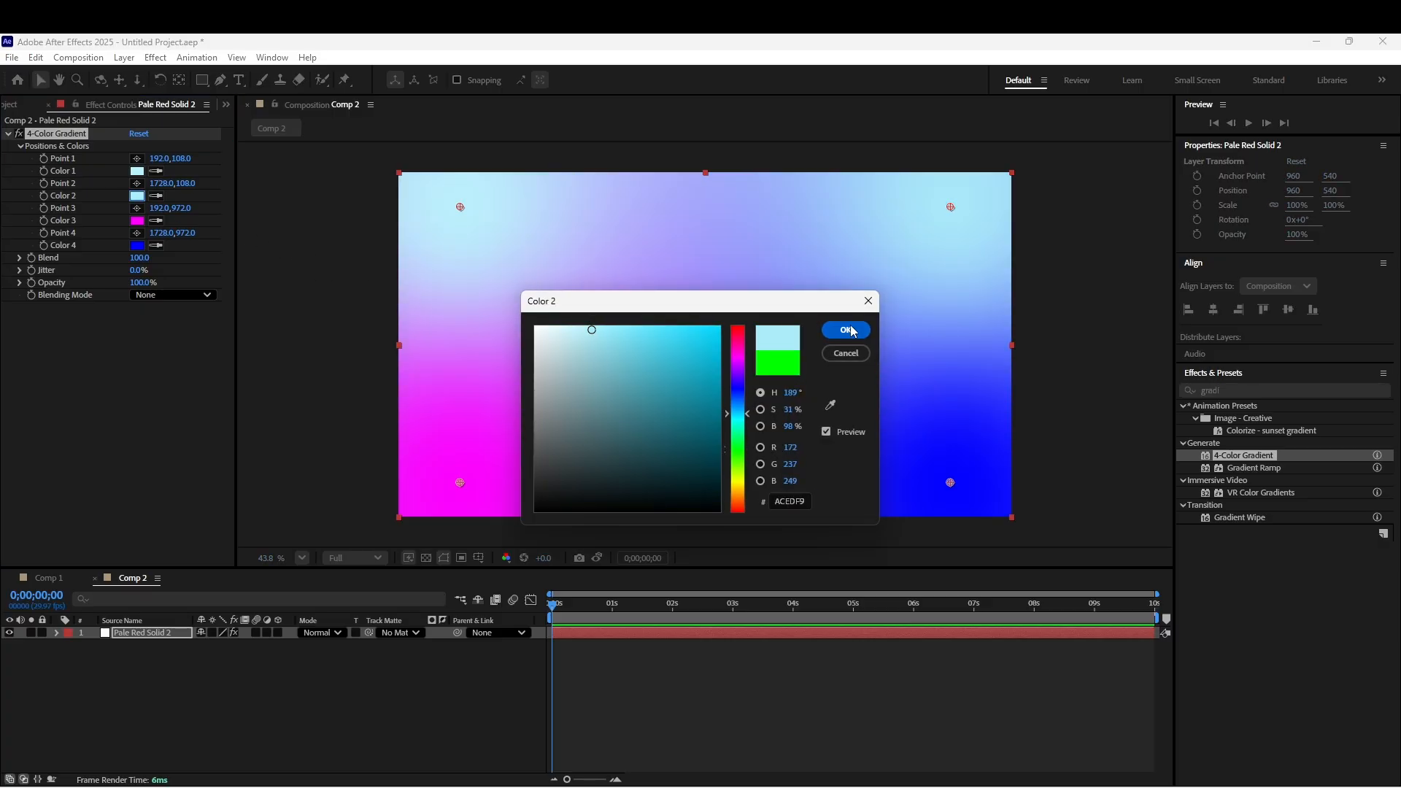
pyautogui.click(850, 330)
pyautogui.click(137, 220)
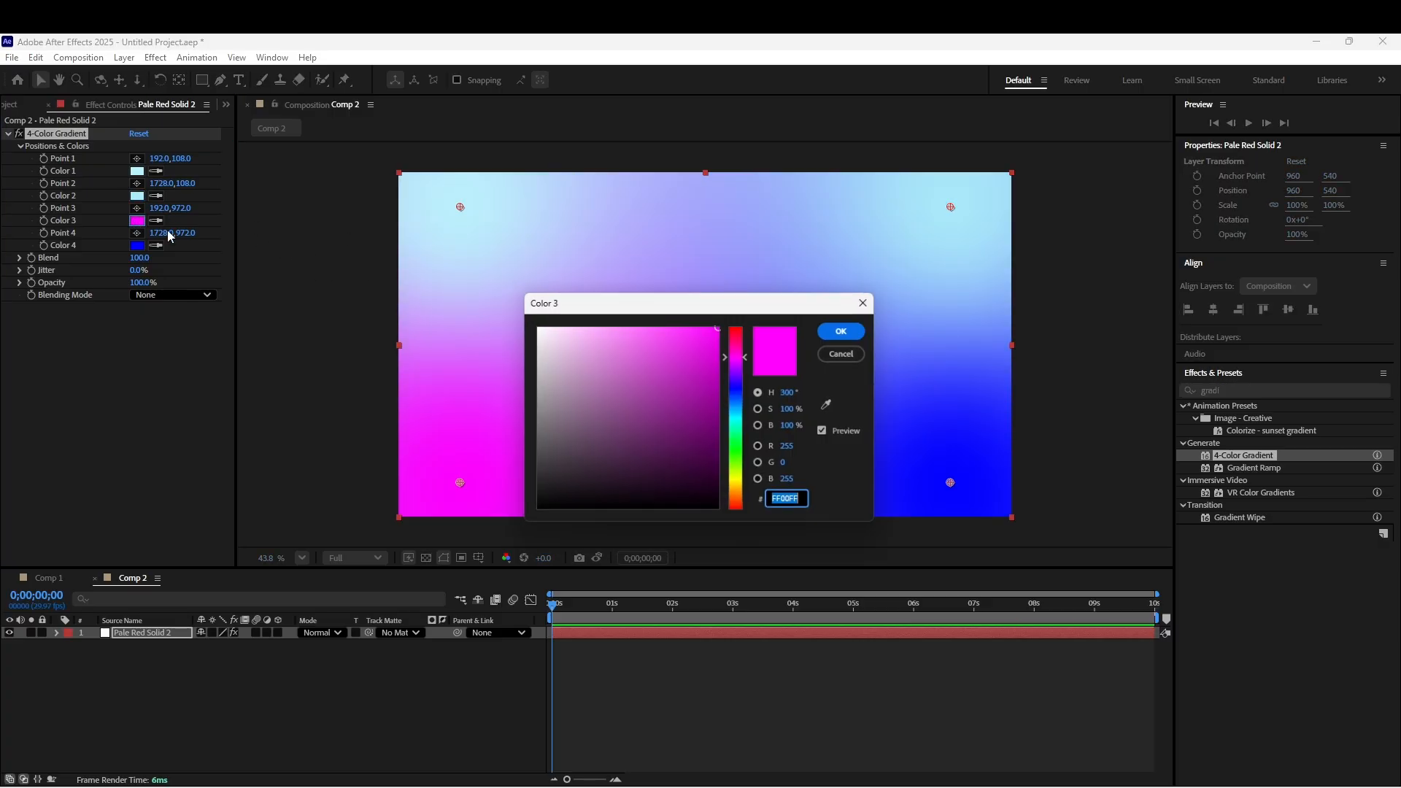
pyautogui.click(739, 414)
pyautogui.click(593, 327)
pyautogui.click(845, 330)
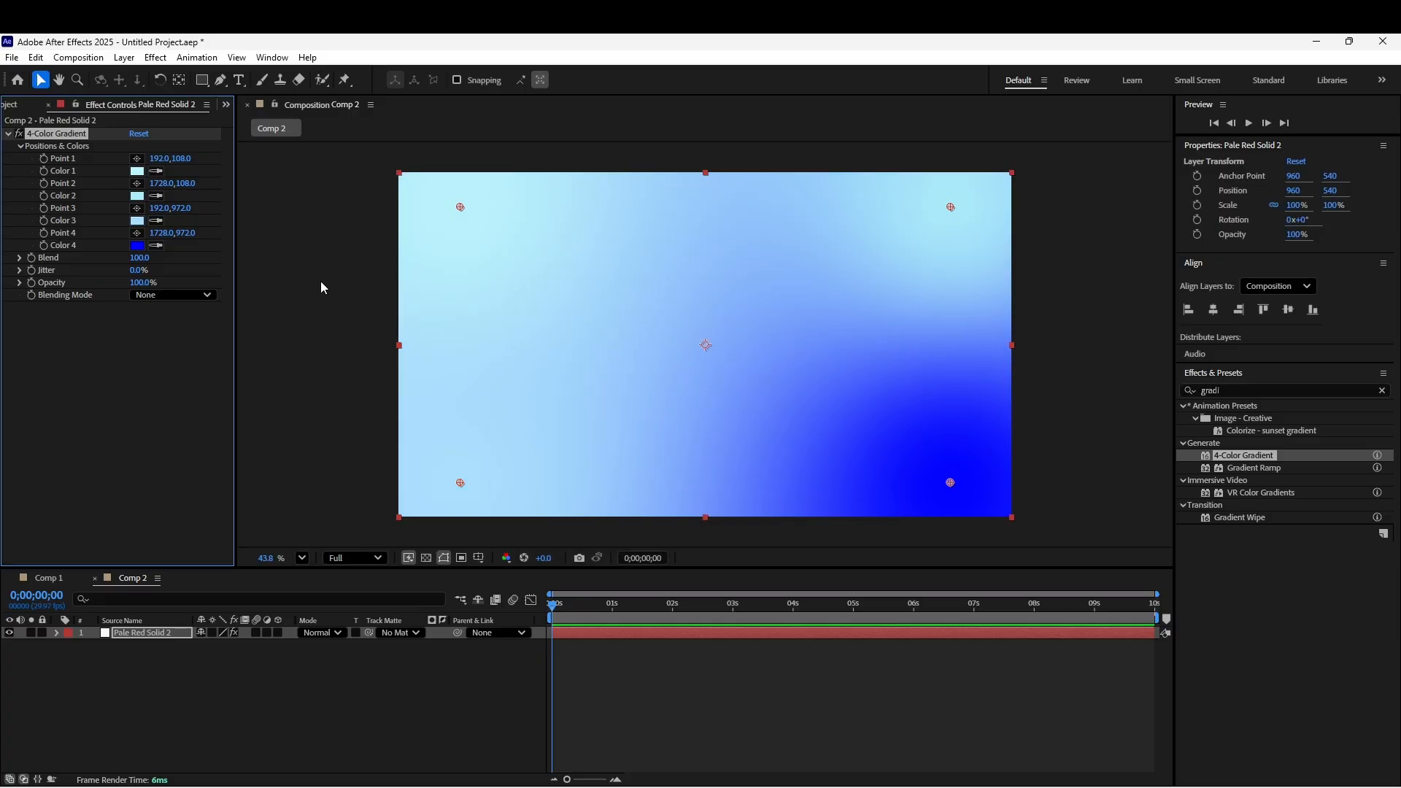
# Set the gradient's Color 4 to a bright sky blue and move Point 4 outside the frame to about 2130, 1091
pyautogui.click(137, 245)
pyautogui.click(741, 415)
pyautogui.click(689, 330)
pyautogui.press('Return')
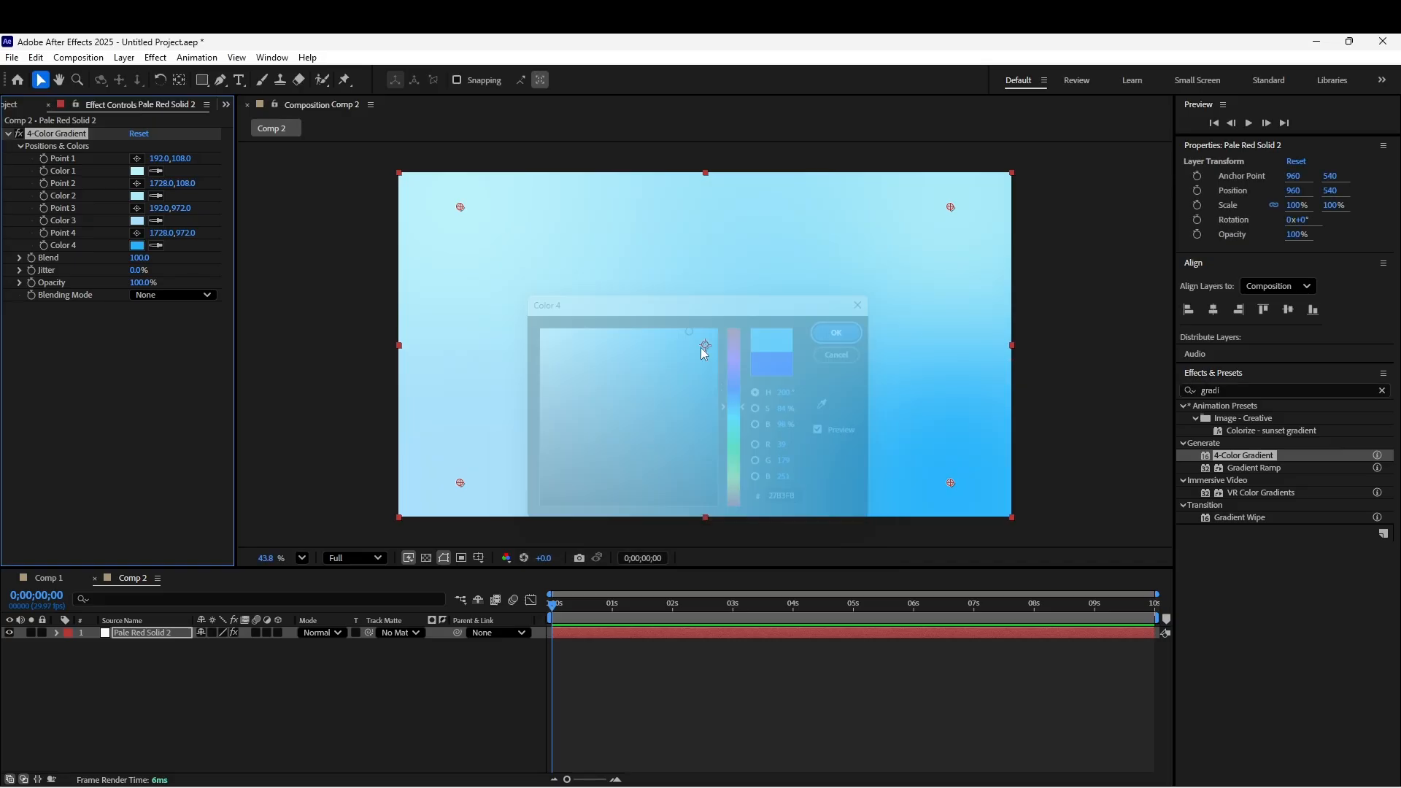
pyautogui.moveTo(950, 482); pyautogui.dragTo(1078, 520)
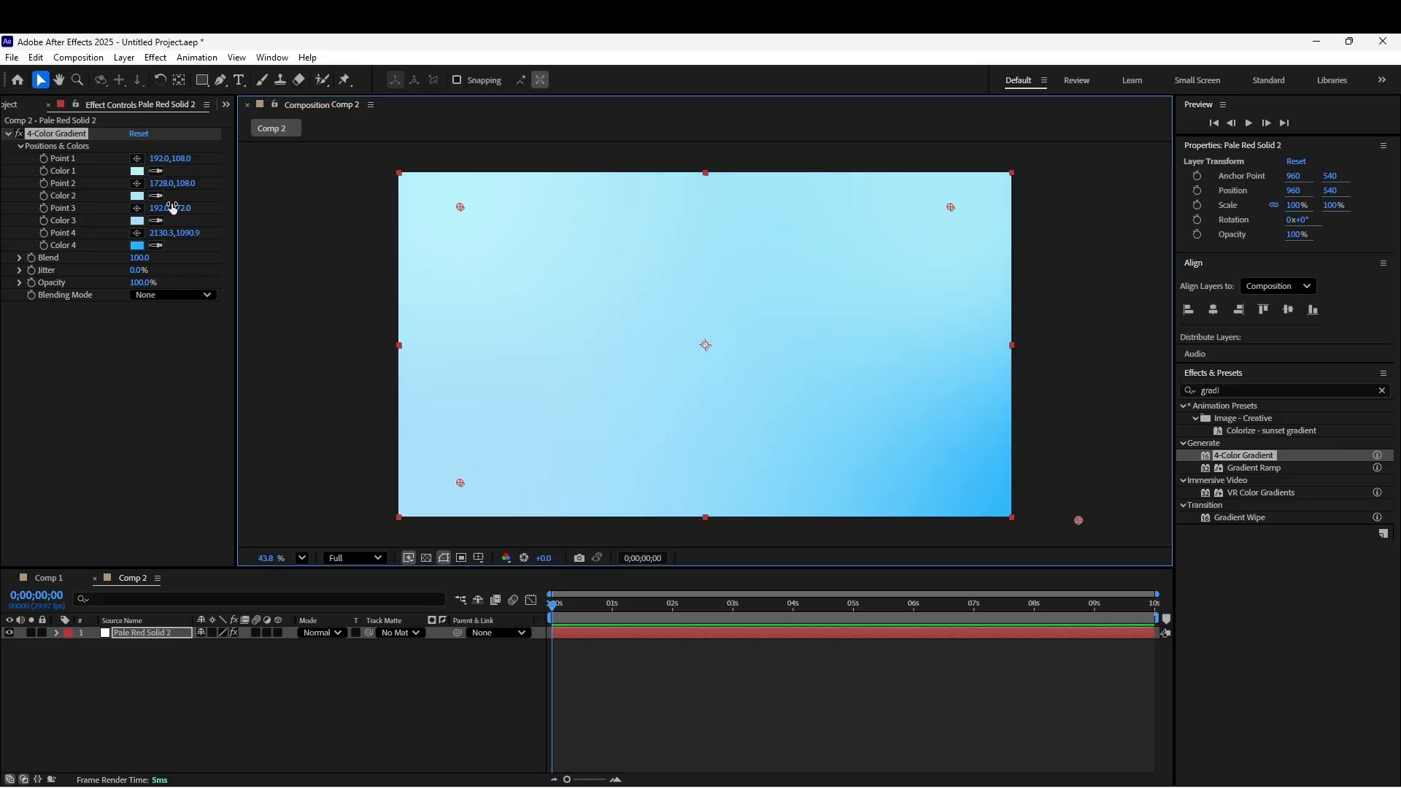
# Make the gradient's Color 1 a more saturated cyan
pyautogui.click(138, 171)
pyautogui.click(652, 330)
pyautogui.click(839, 329)
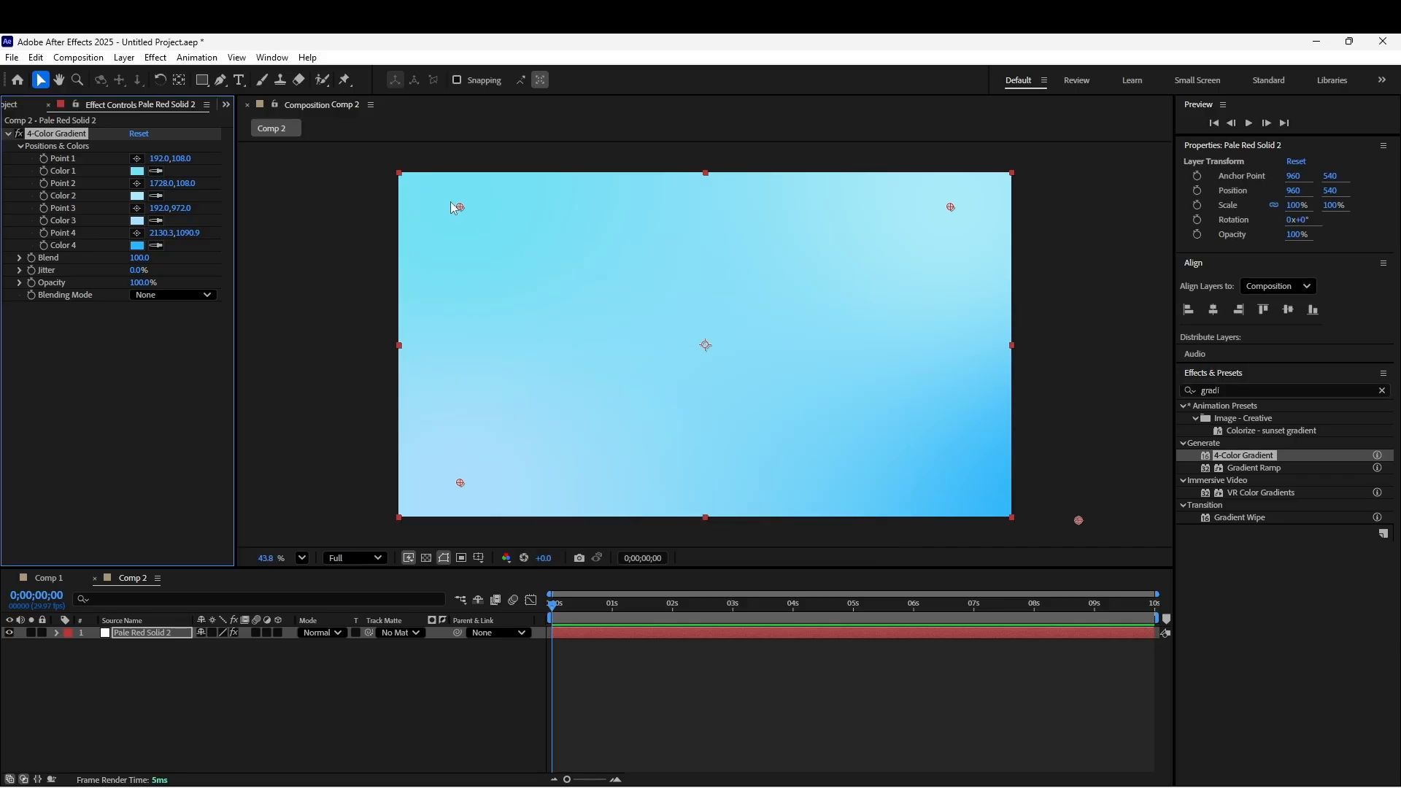
# Move the gradient points outward: Point 1 to about -402, 337, Point 2 to 1893, 35, Point 3 to -171, 1050, and Point 4 to 2357, 1194
pyautogui.moveTo(453, 207); pyautogui.dragTo(383, 257)
pyautogui.moveTo(339, 404); pyautogui.dragTo(270, 280)
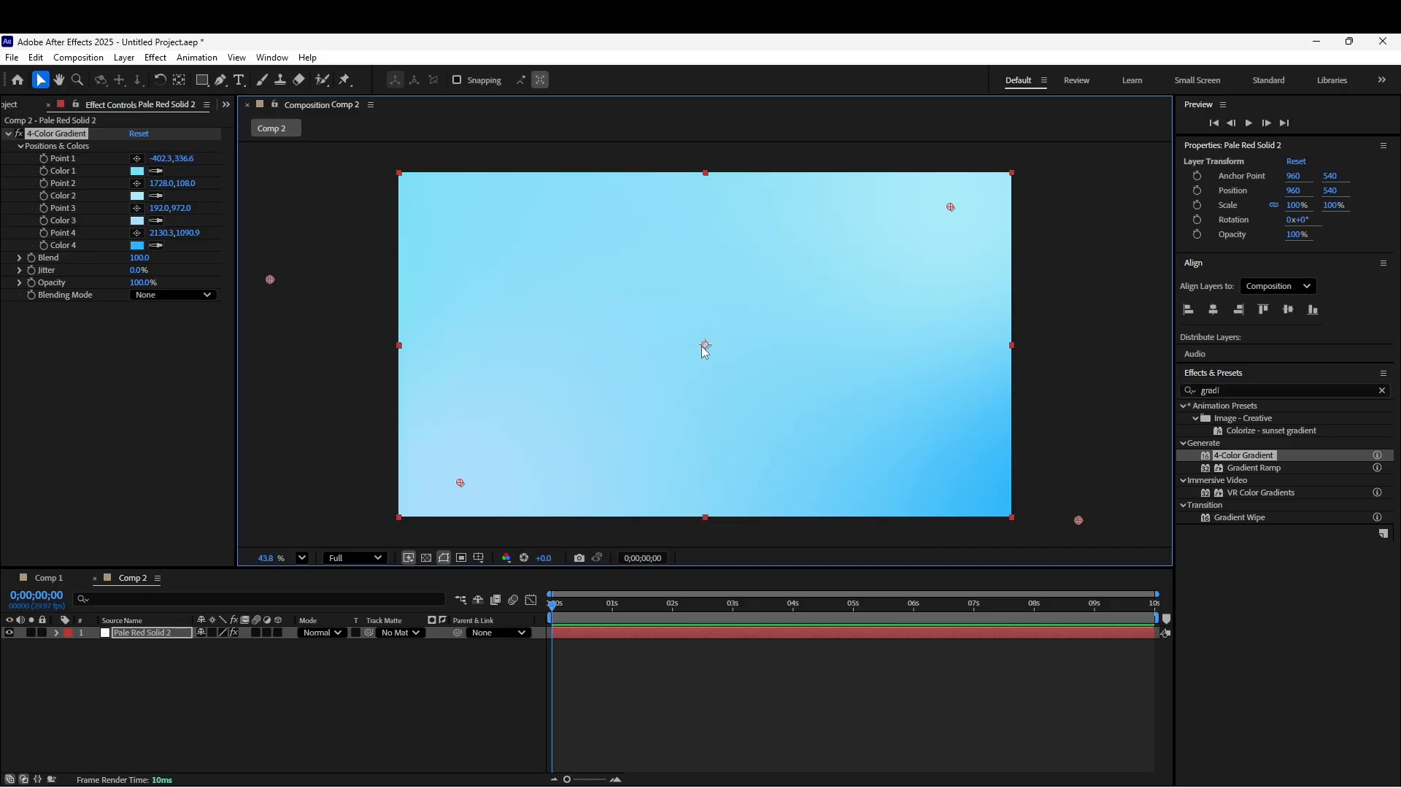
pyautogui.moveTo(461, 482); pyautogui.dragTo(344, 507)
pyautogui.moveTo(1078, 520); pyautogui.dragTo(1148, 558)
pyautogui.moveTo(947, 210); pyautogui.dragTo(999, 187)
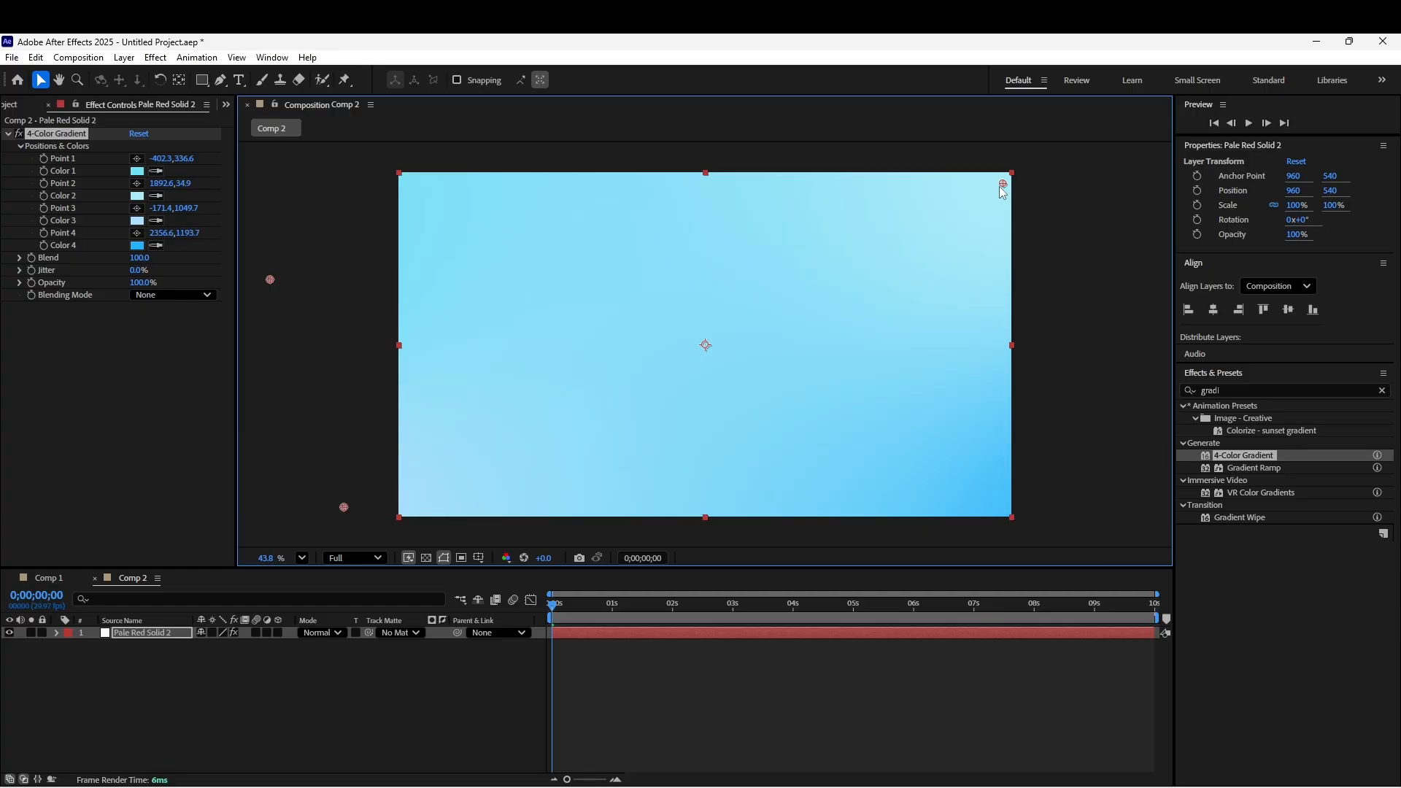
pyautogui.click(1058, 260)
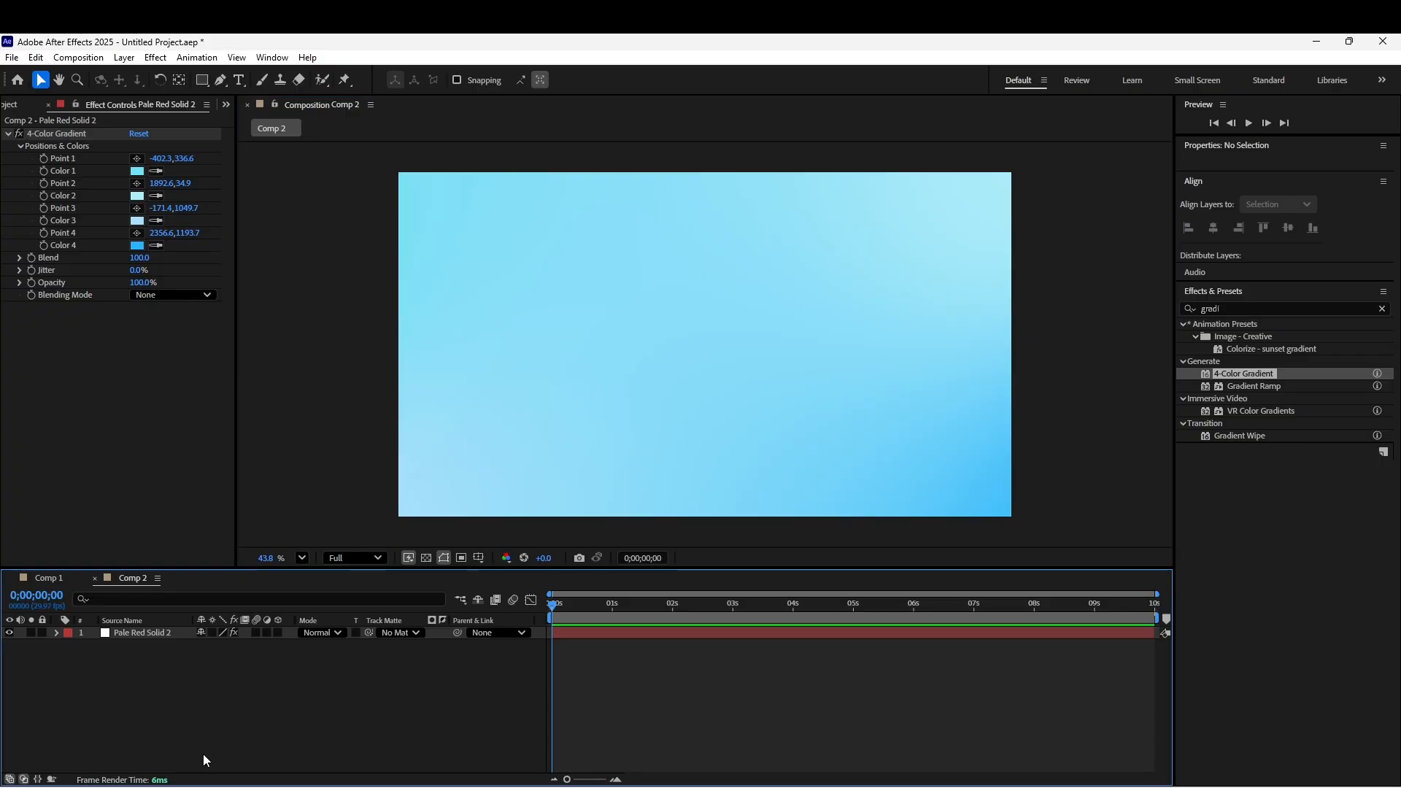
# Add click.png and folder.png to Comp 2, stacked with click.png on top, folder.png below it and the gradient solid last
pyautogui.click(9, 105)
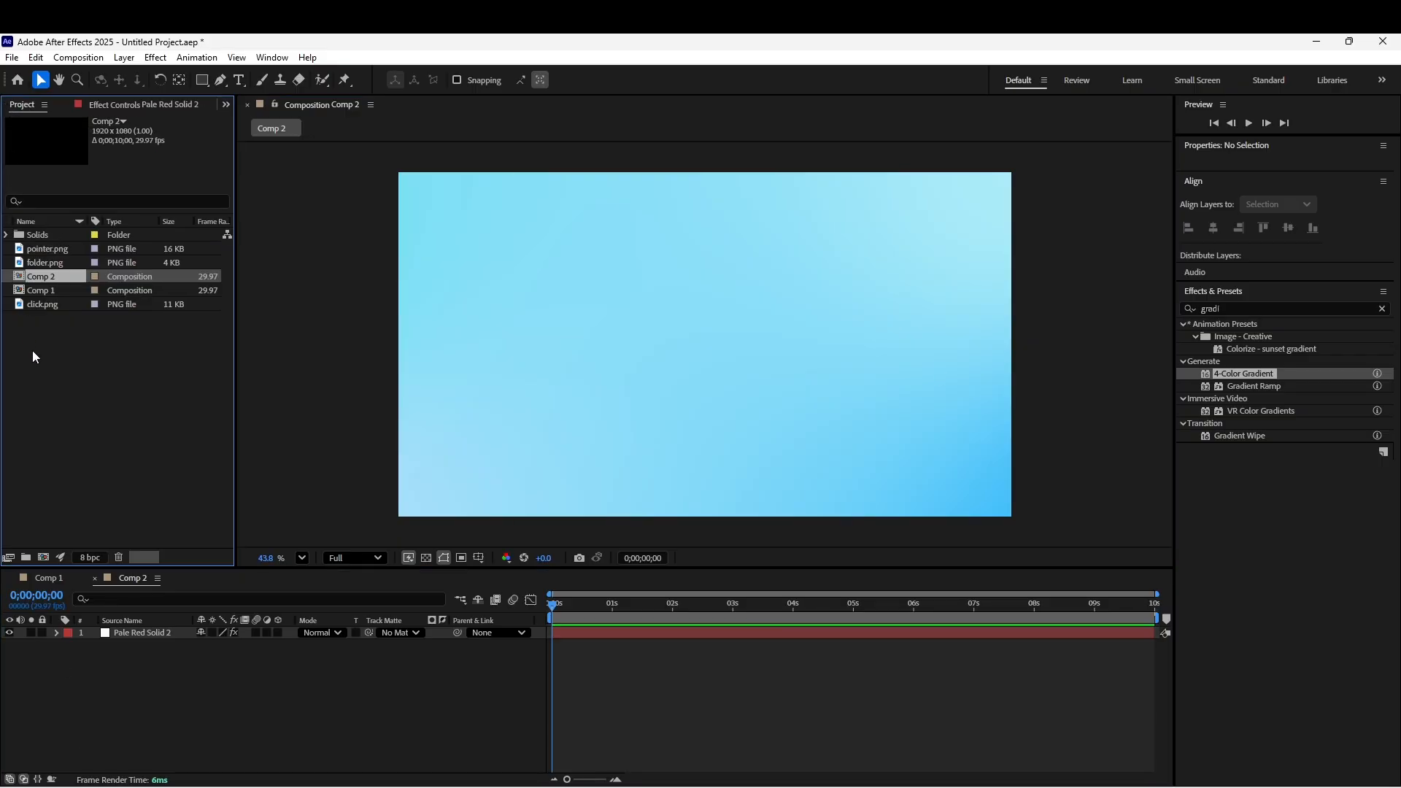
pyautogui.click(50, 304)
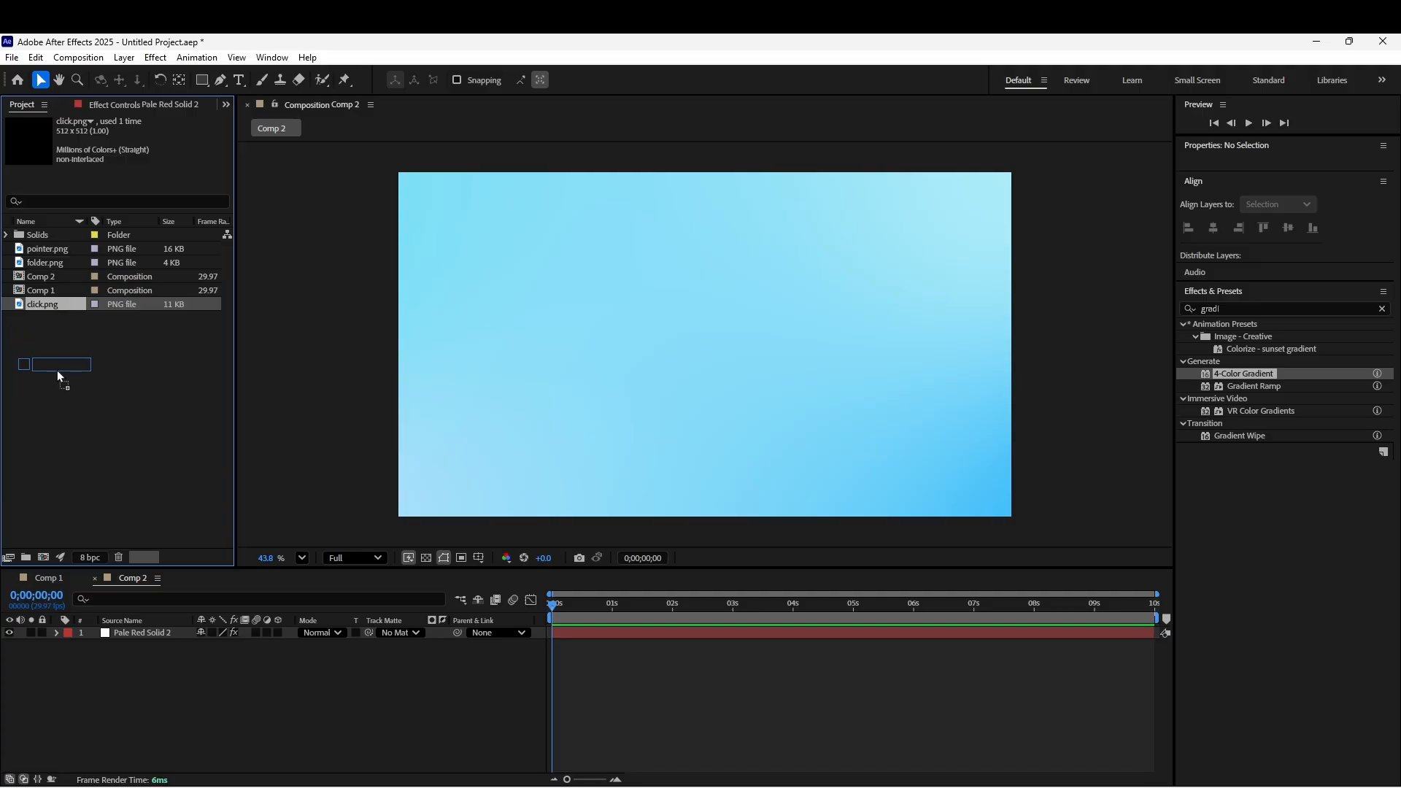
pyautogui.moveTo(100, 597); pyautogui.dragTo(107, 650)
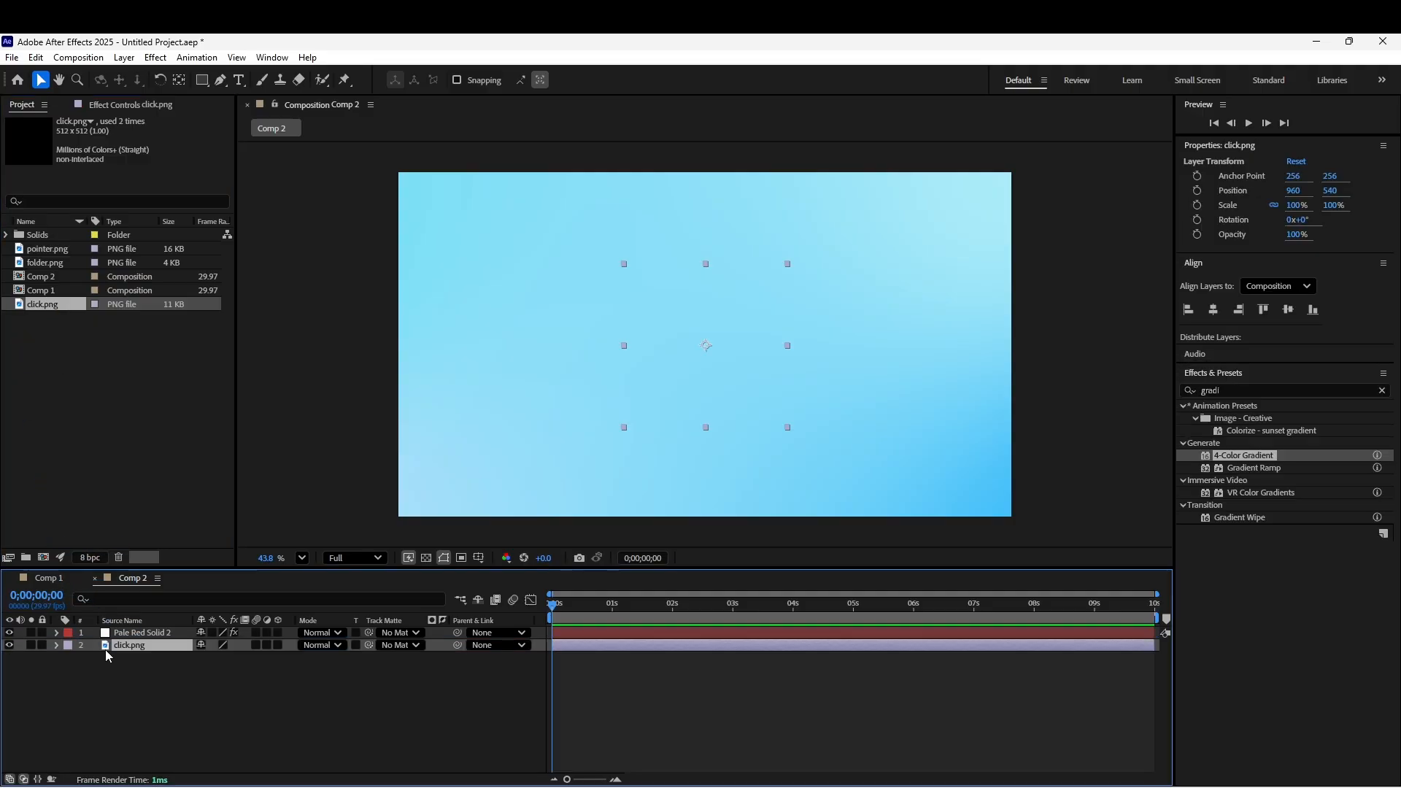
pyautogui.moveTo(35, 263); pyautogui.dragTo(150, 660)
pyautogui.click(152, 632)
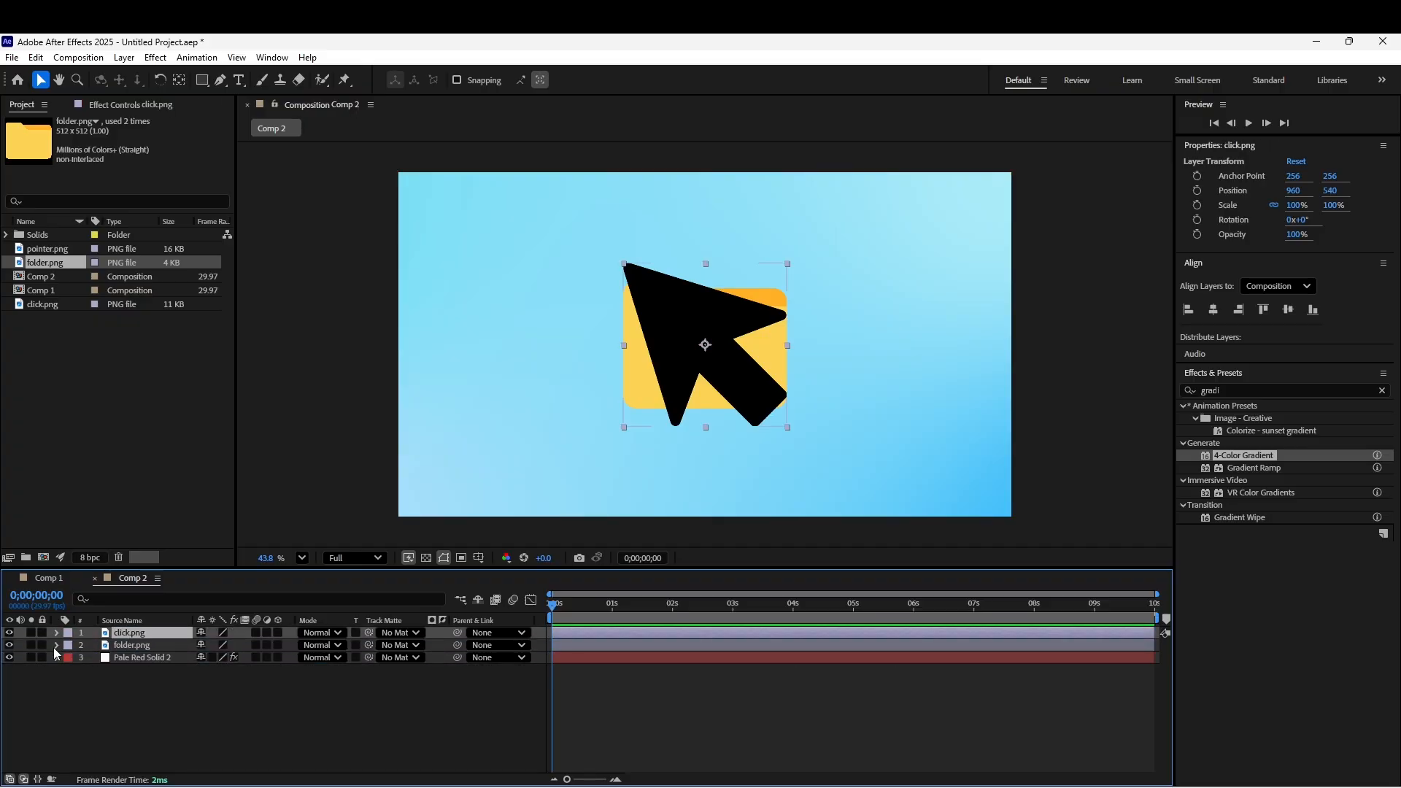
# Scale the click.png layer down to 24%
pyautogui.click(56, 633)
pyautogui.click(70, 646)
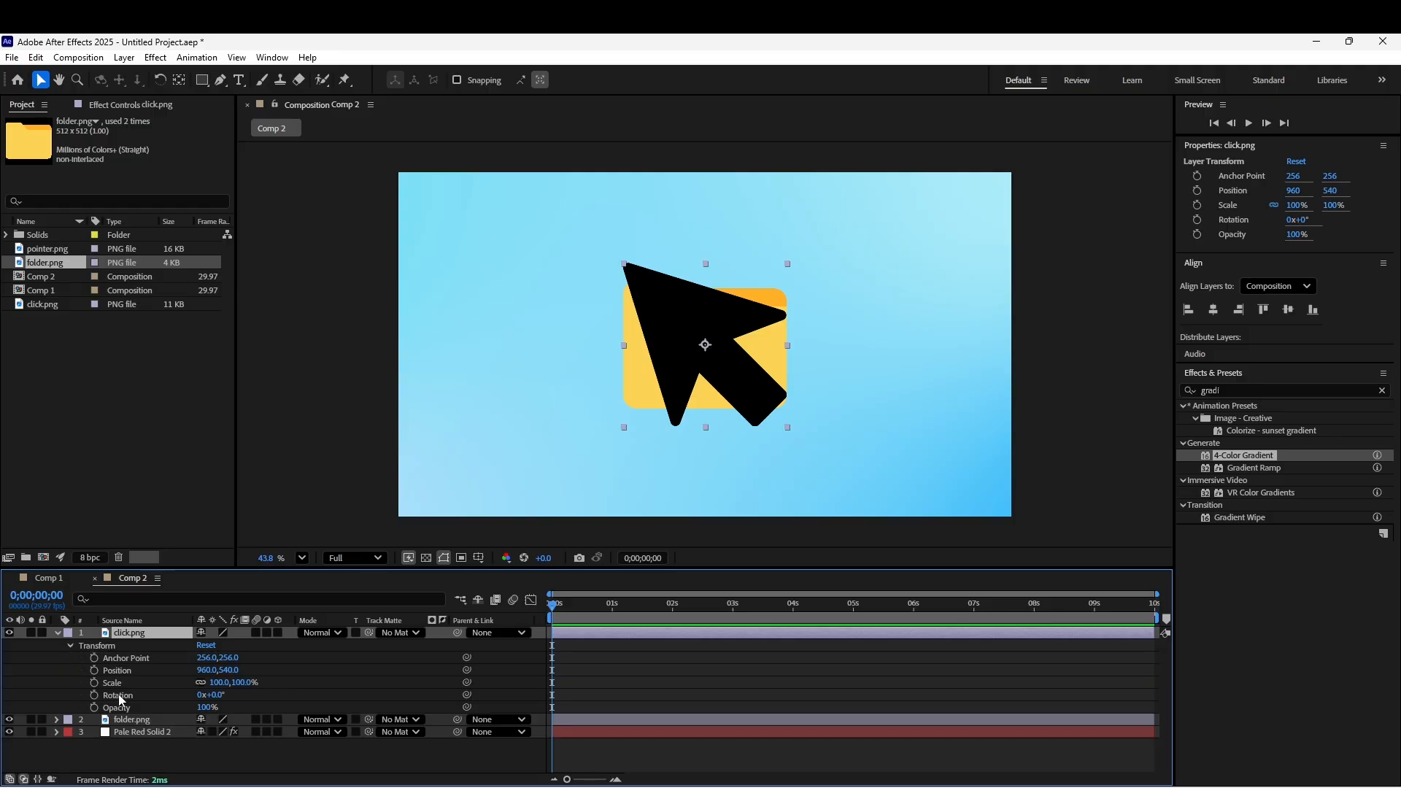
pyautogui.moveTo(221, 682); pyautogui.dragTo(167, 691)
# Apply the Fill effect to the click.png layer and set its color to white
pyautogui.moveTo(1234, 389); pyautogui.dragTo(1127, 398)
pyautogui.write('fill')
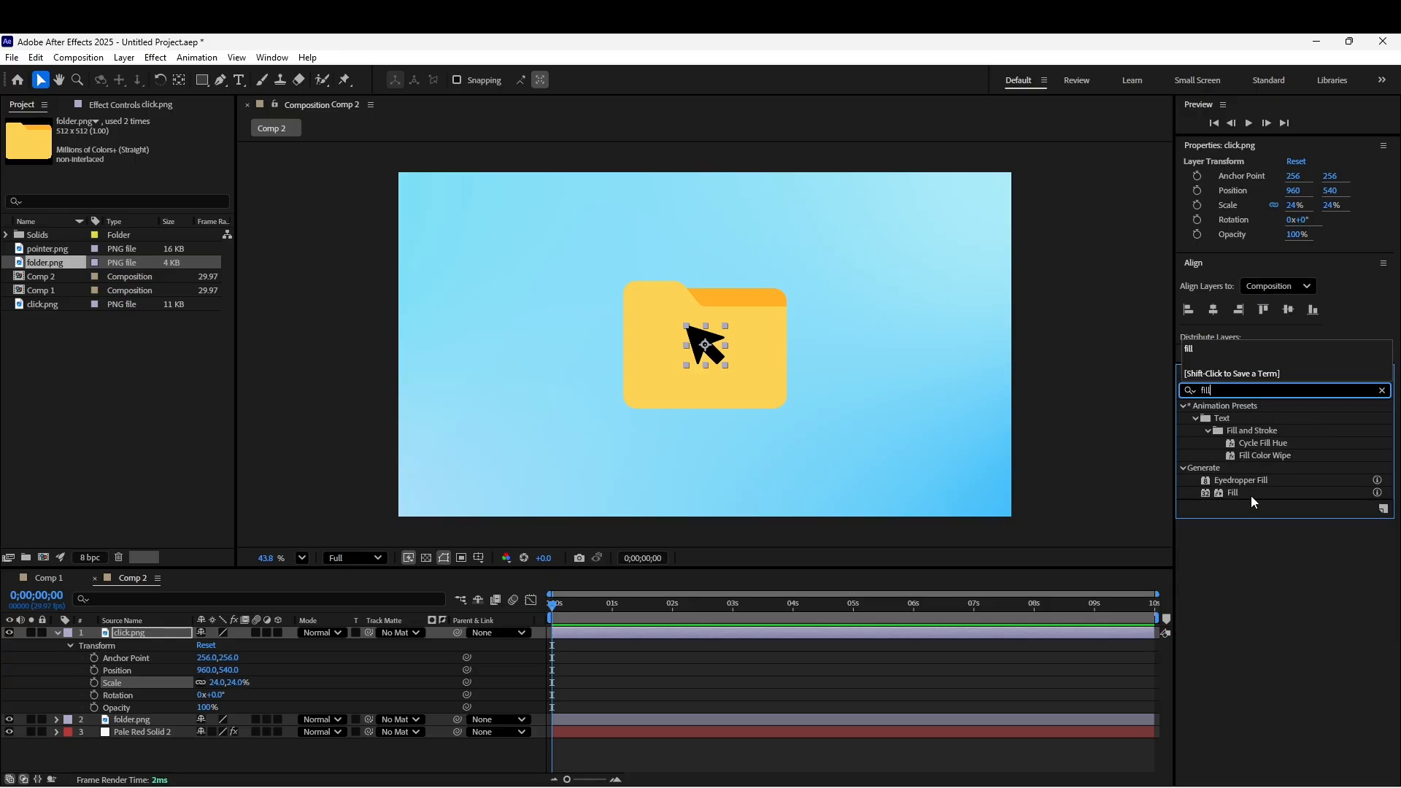
pyautogui.moveTo(1250, 498); pyautogui.dragTo(184, 639)
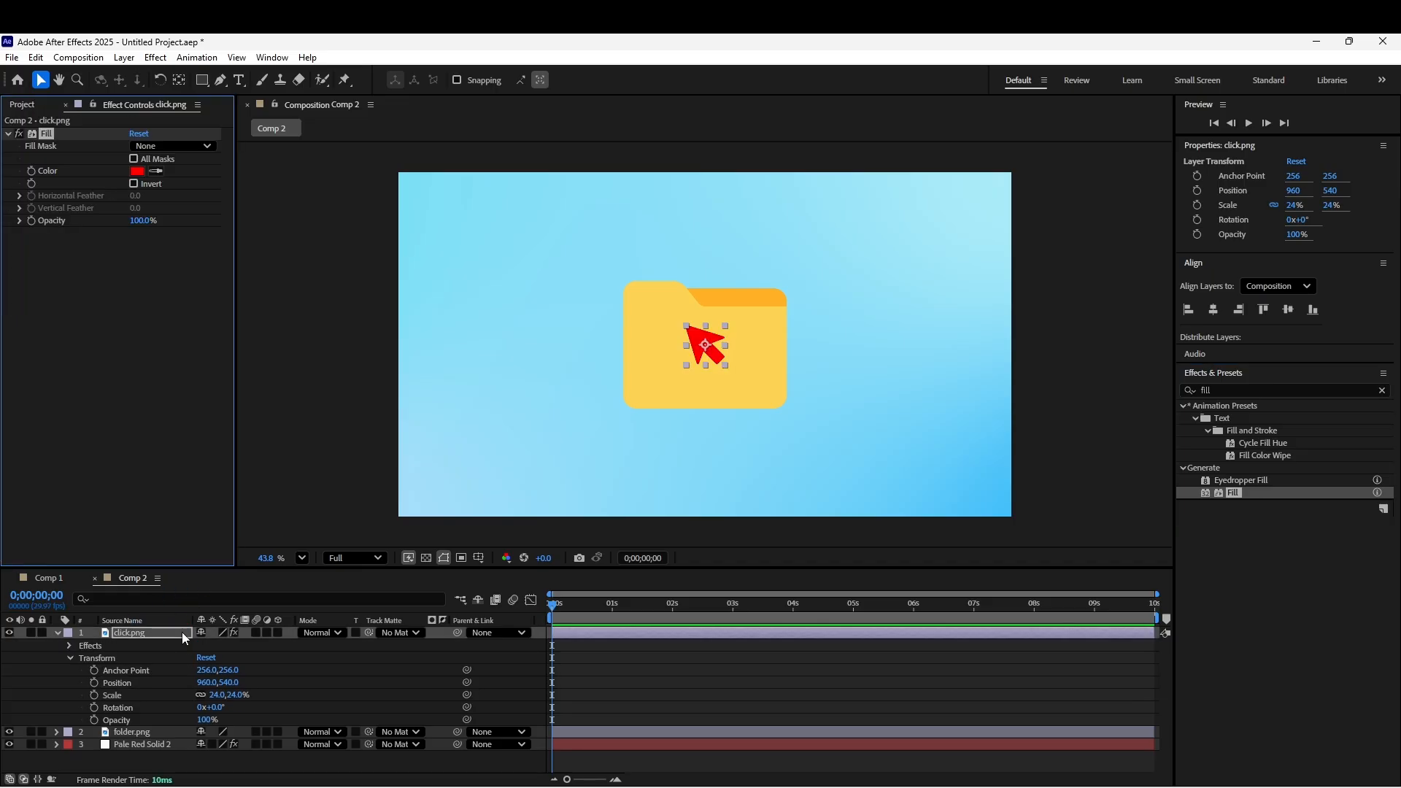
pyautogui.click(143, 172)
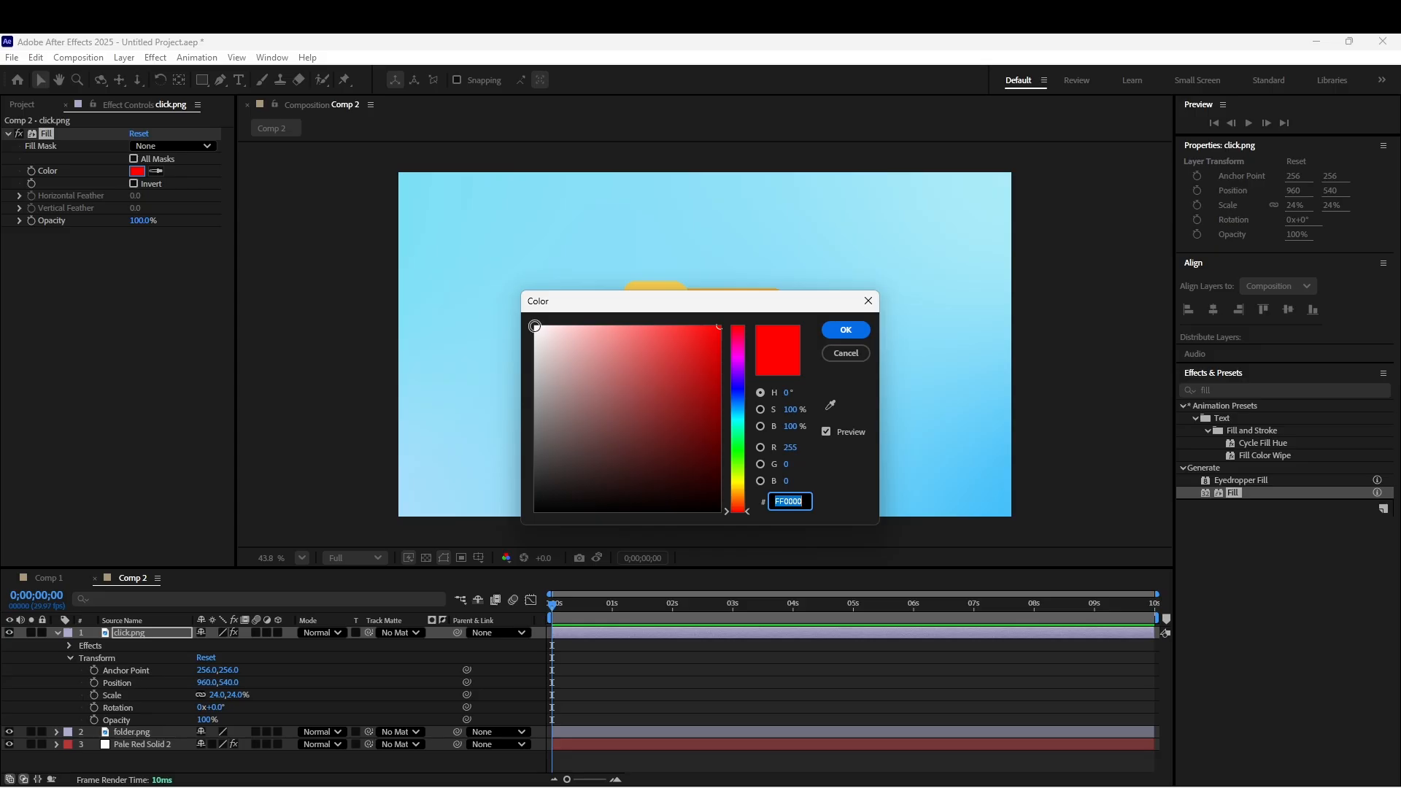
pyautogui.click(534, 326)
pyautogui.click(846, 330)
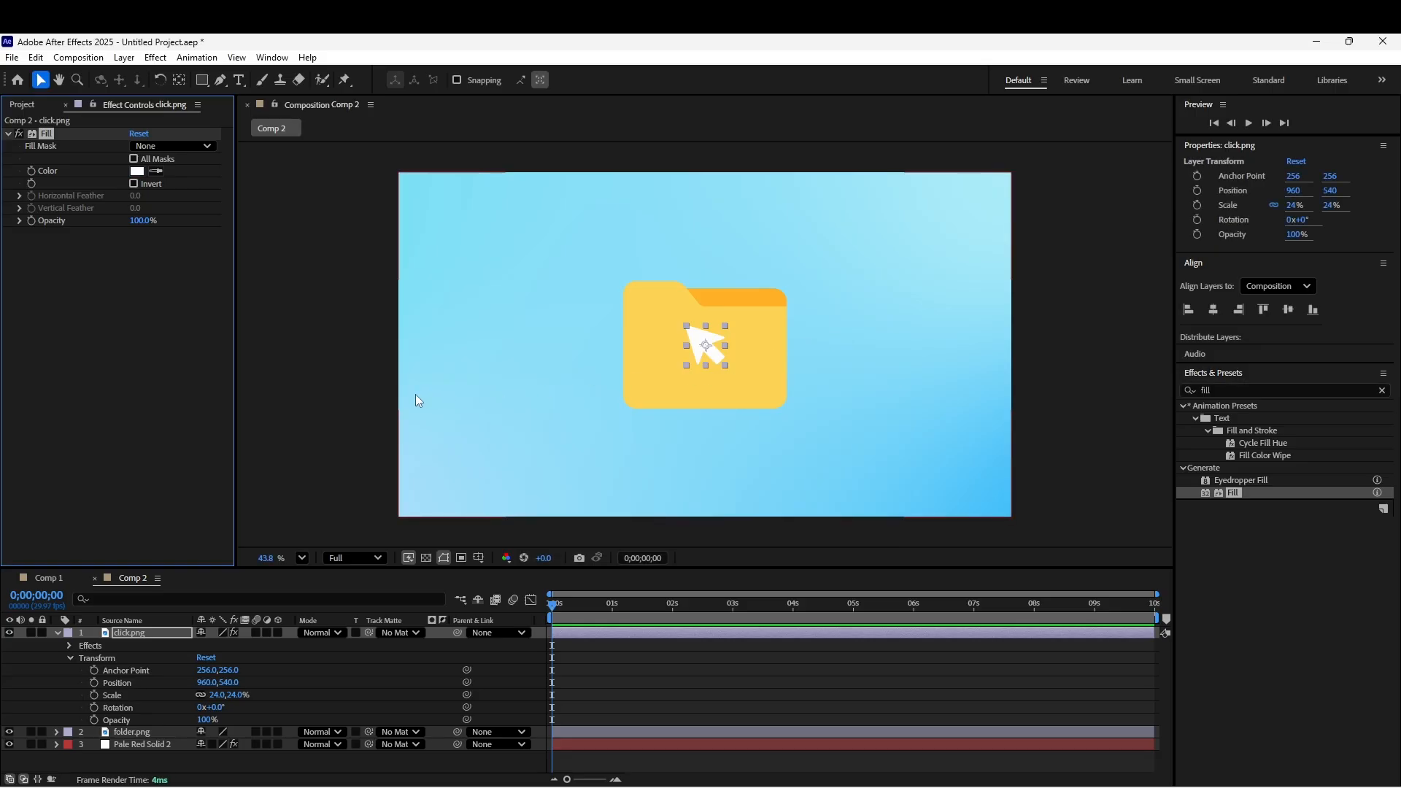
# Collapse the click.png layer's properties and scale the folder.png layer down to 34%
pyautogui.hotkey('ctrl', 'Down')
pyautogui.click(65, 684)
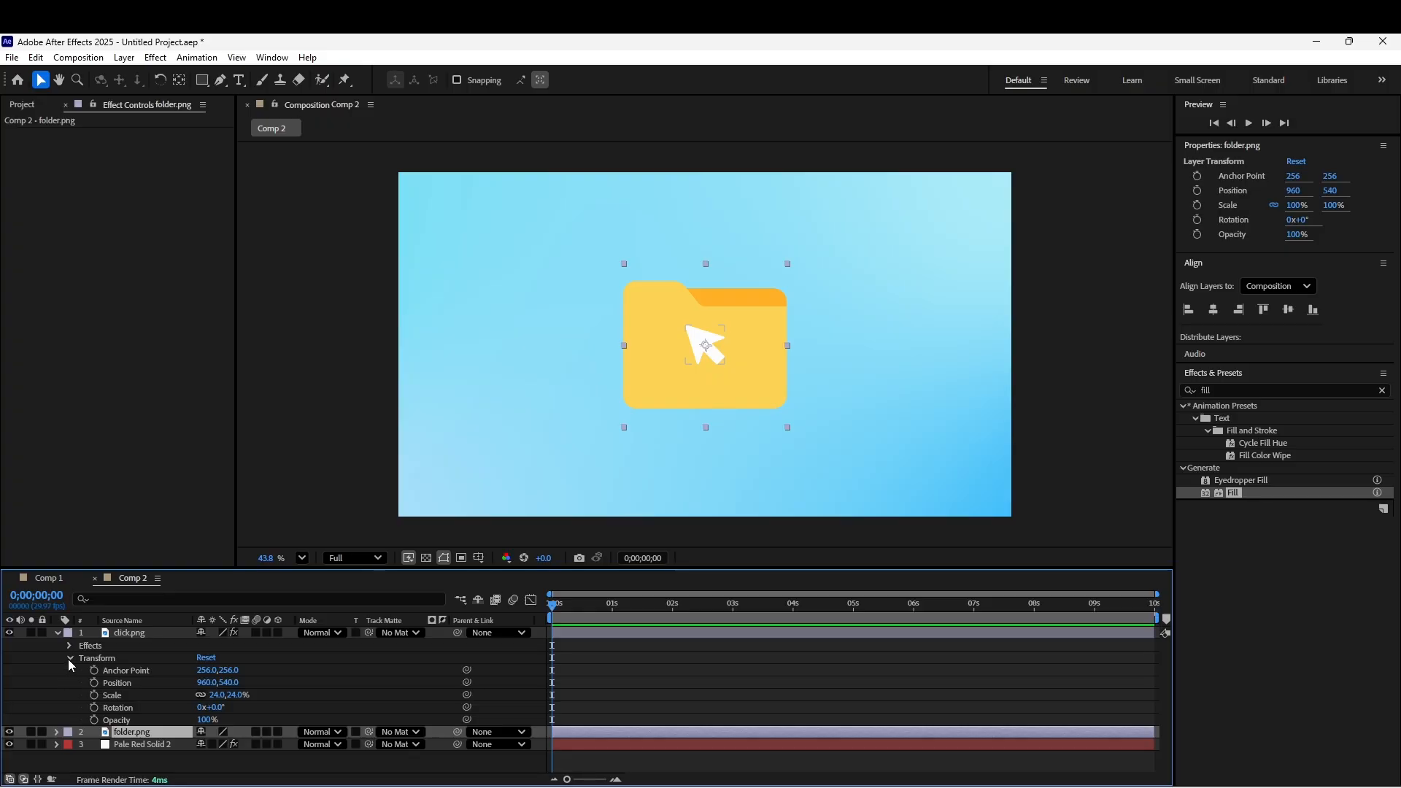
pyautogui.click(70, 658)
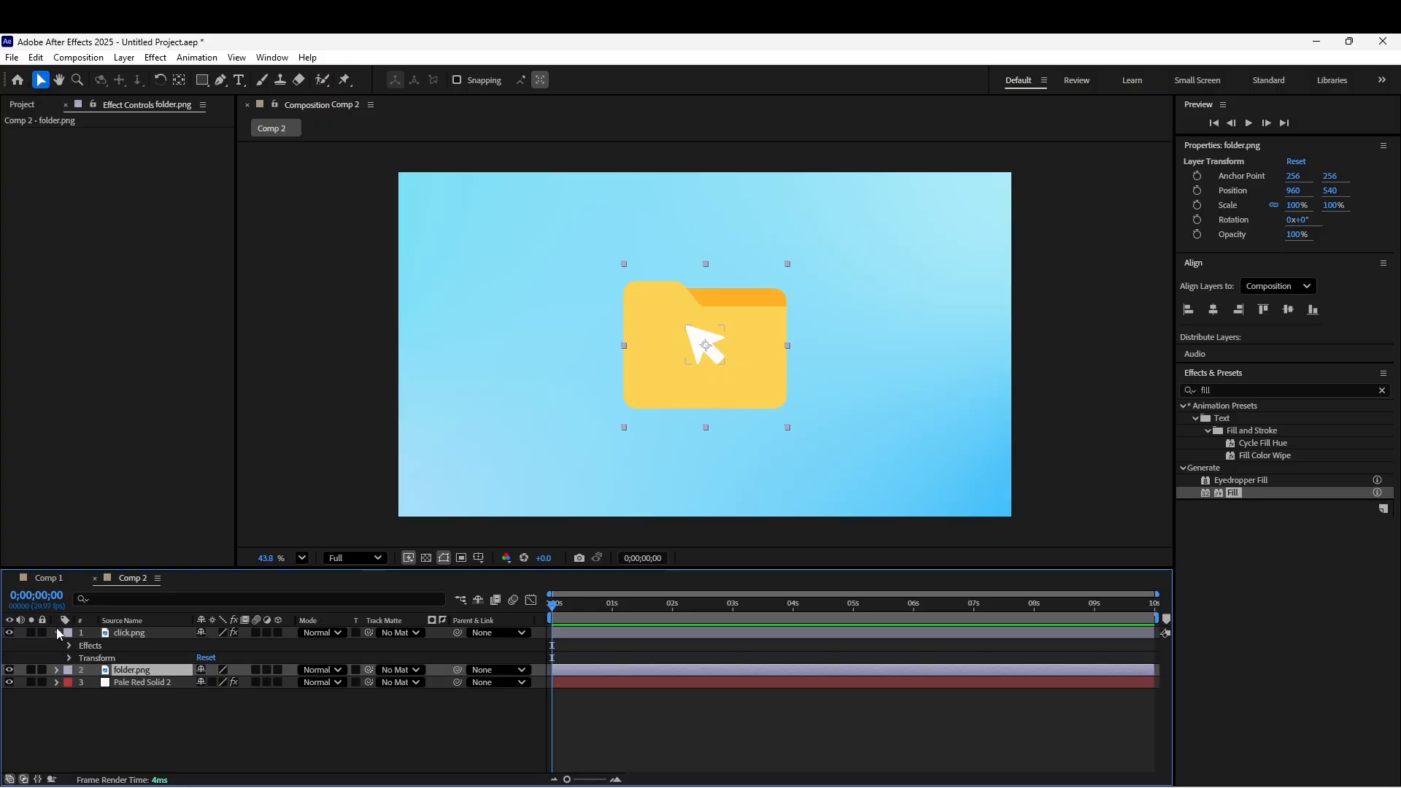
pyautogui.click(56, 633)
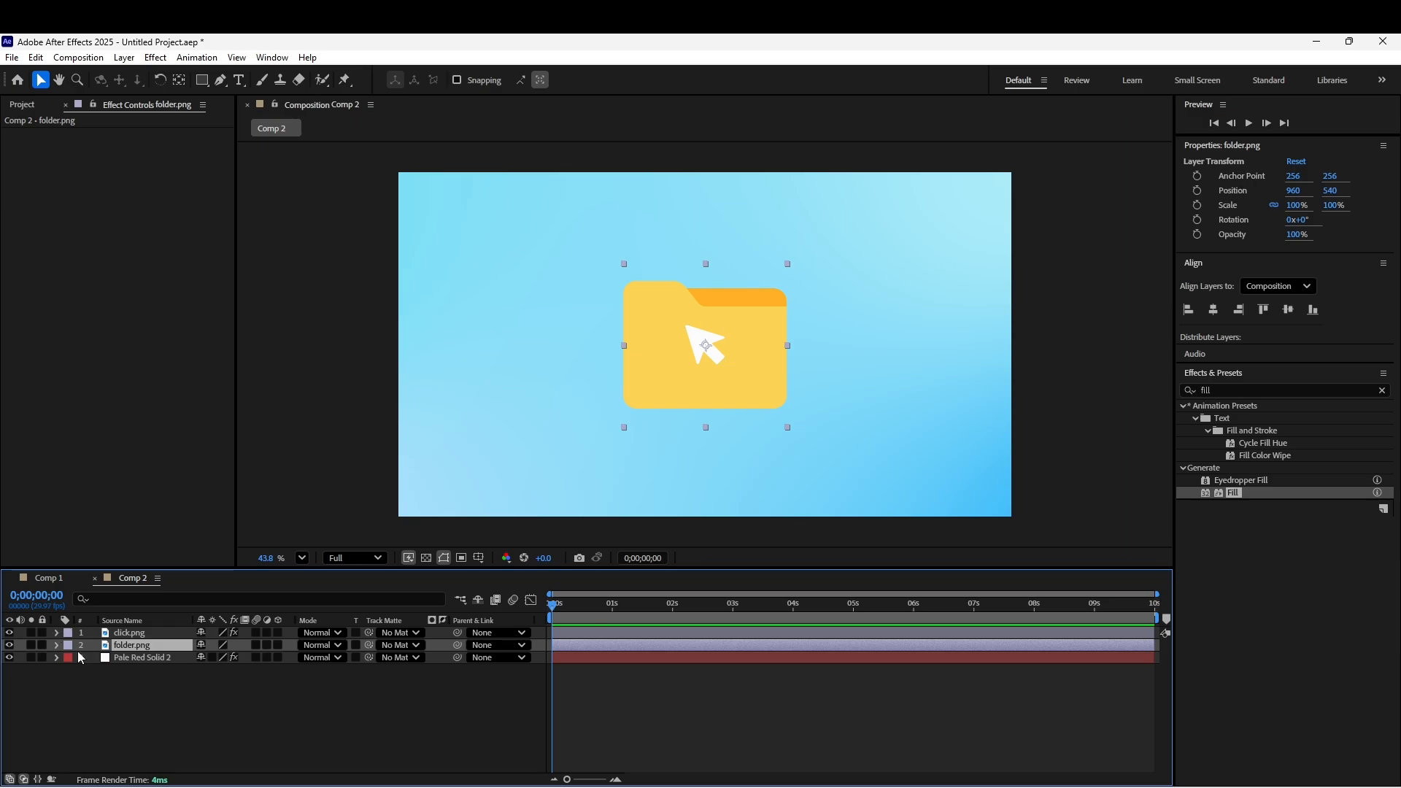
pyautogui.press('s')
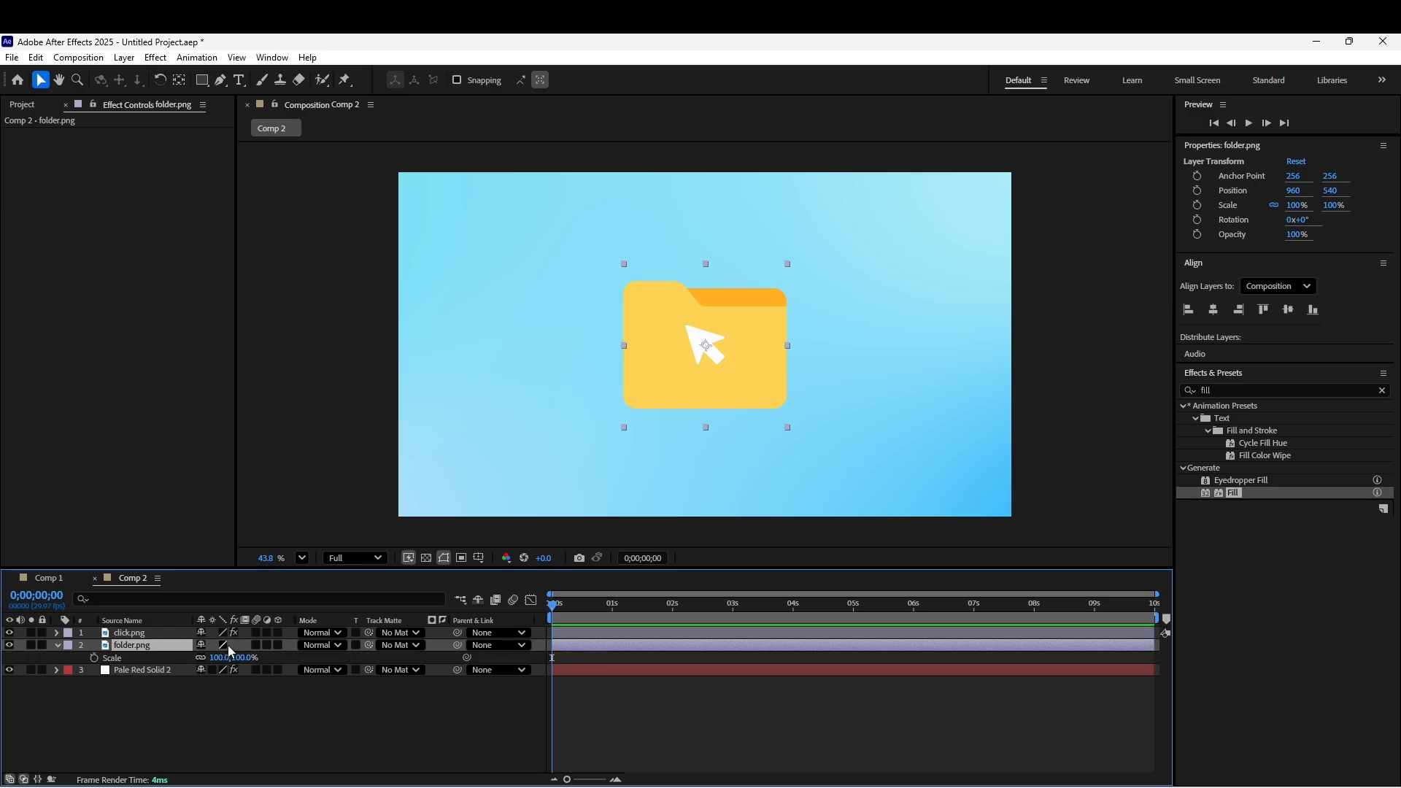
pyautogui.moveTo(219, 658); pyautogui.dragTo(176, 661)
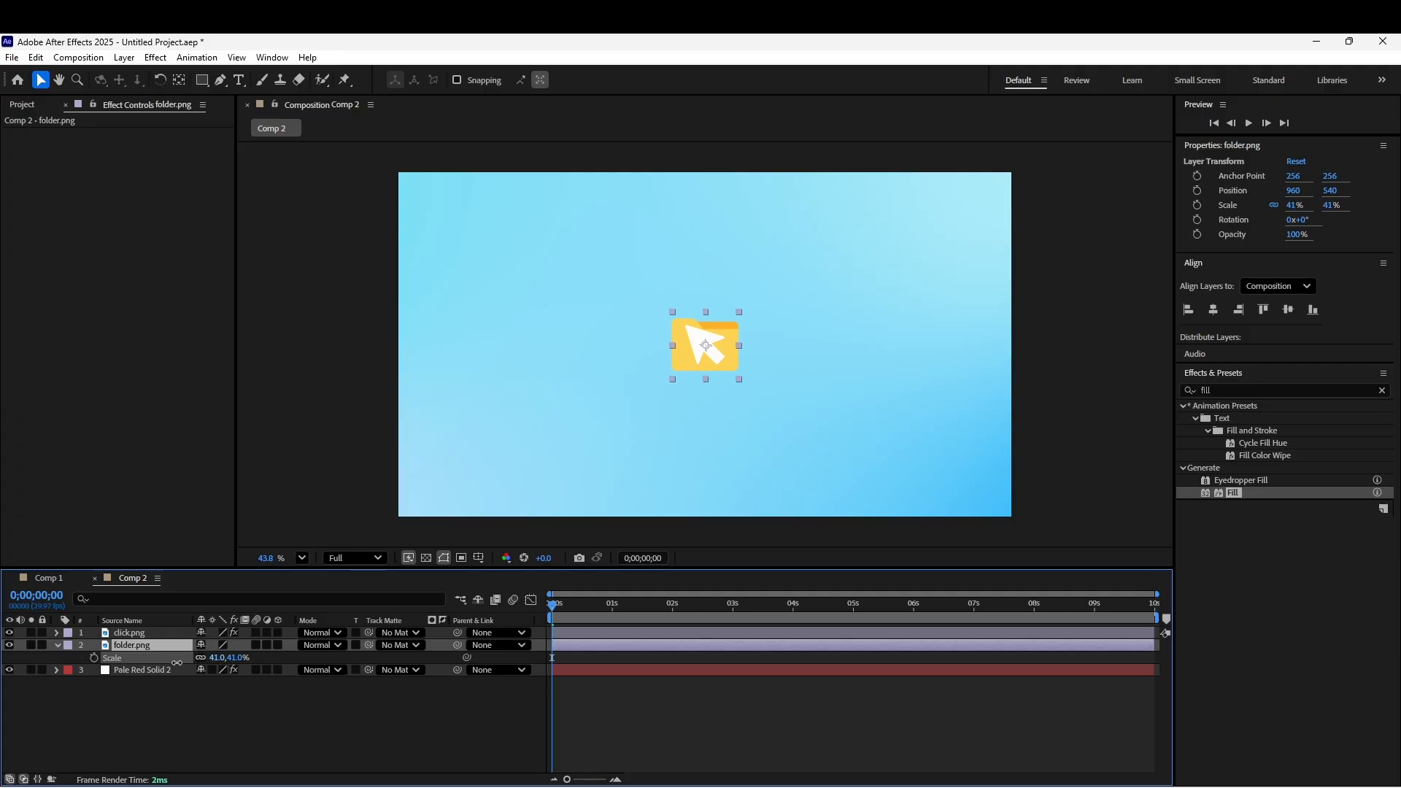
pyautogui.moveTo(210, 658); pyautogui.dragTo(205, 658)
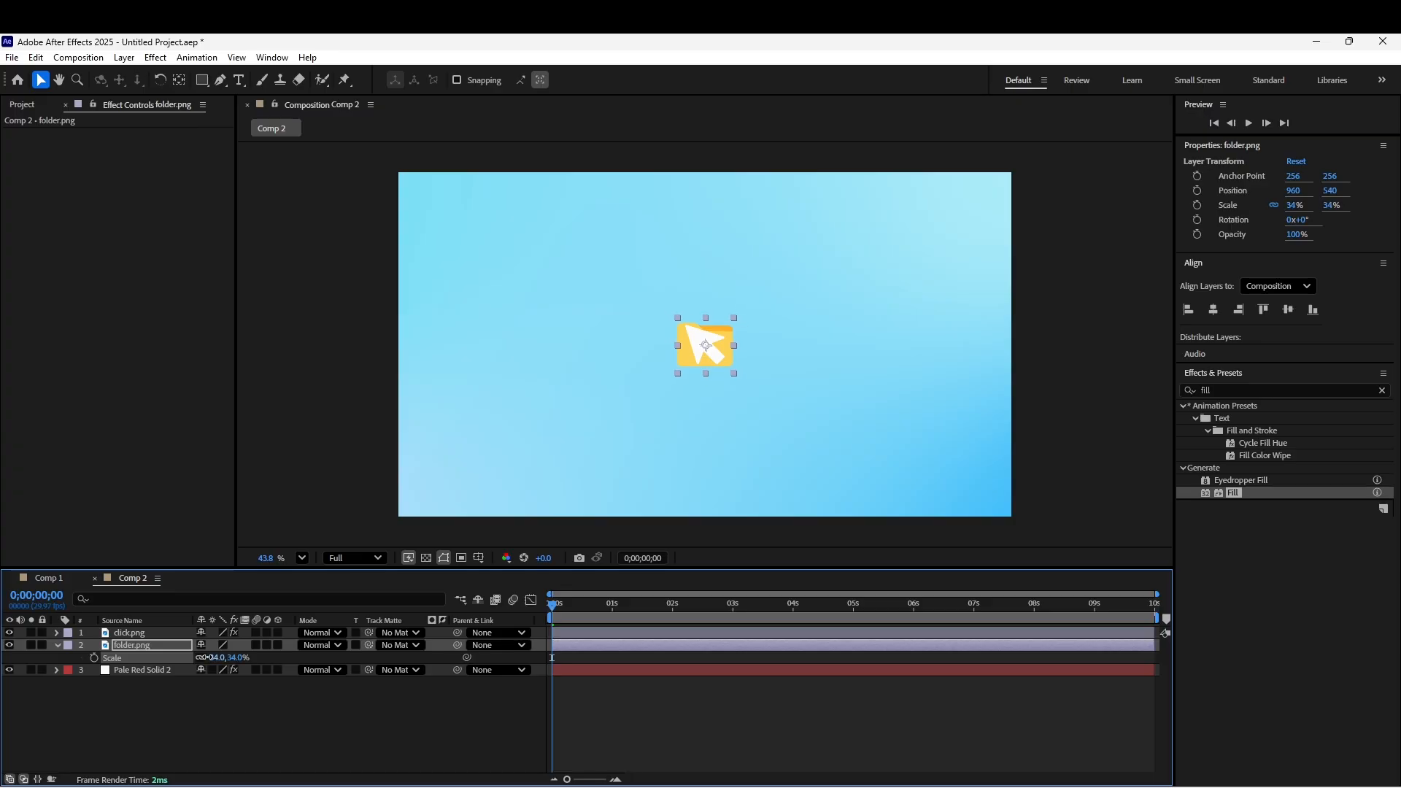
# Scale the click.png layer down to 18%
pyautogui.click(171, 633)
pyautogui.press('s')
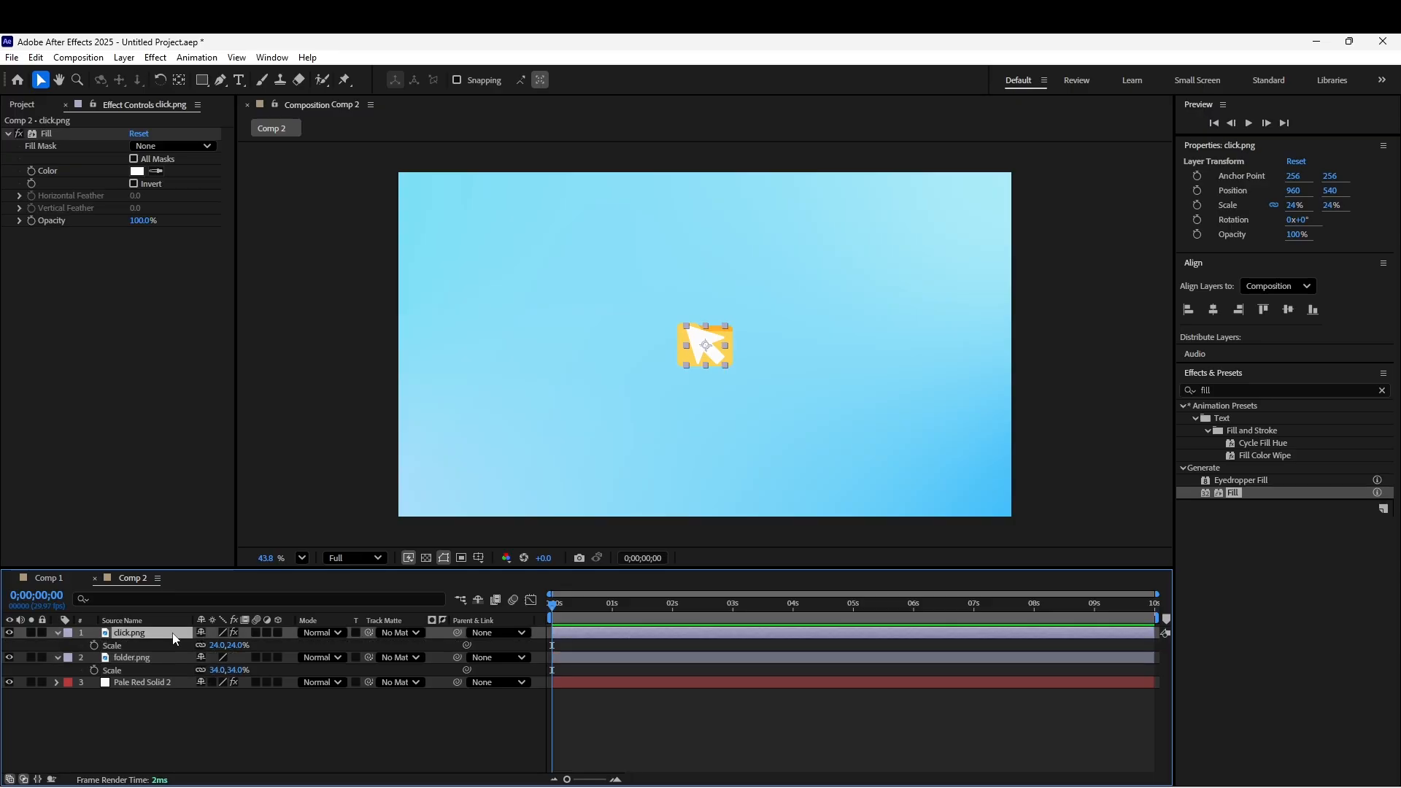
pyautogui.moveTo(213, 645); pyautogui.dragTo(211, 649)
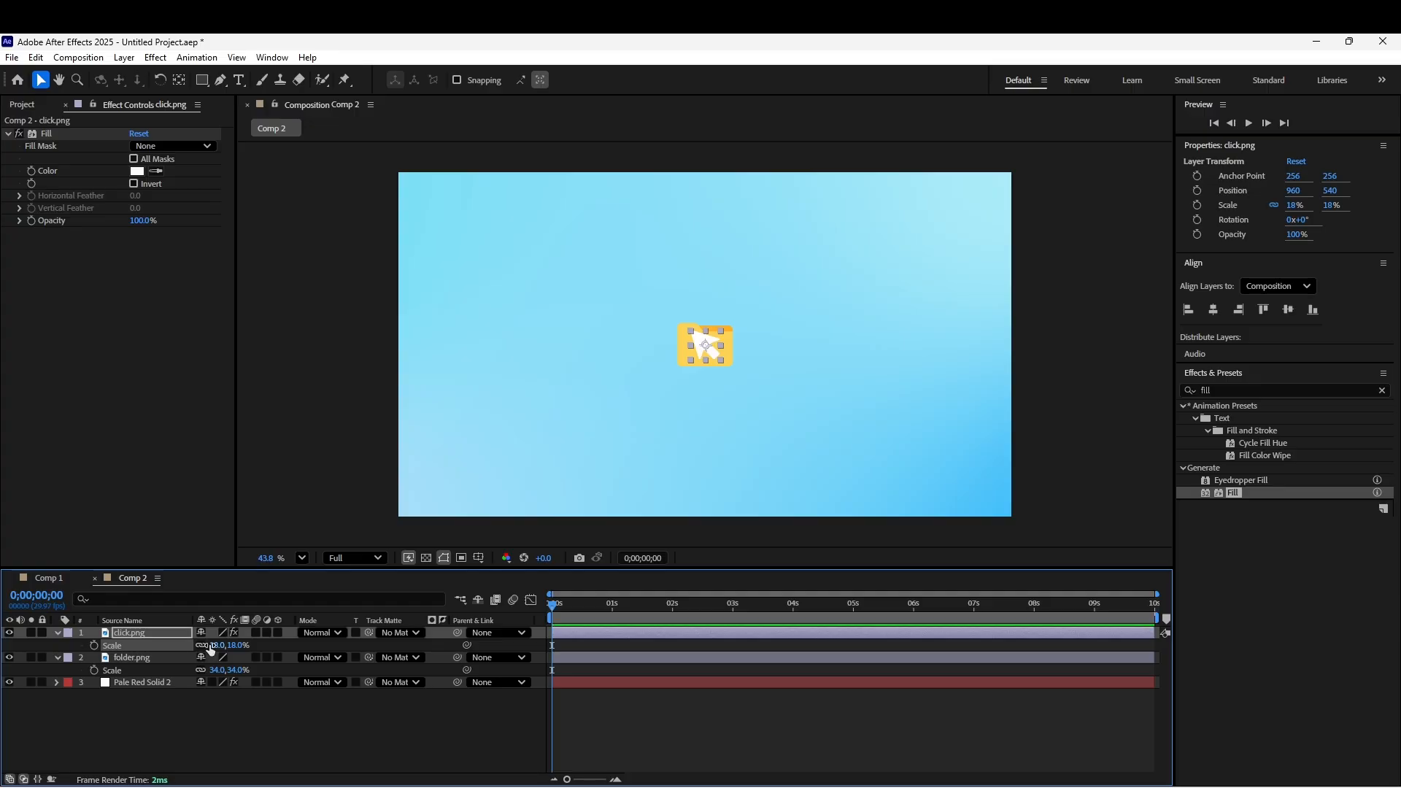
pyautogui.click(203, 729)
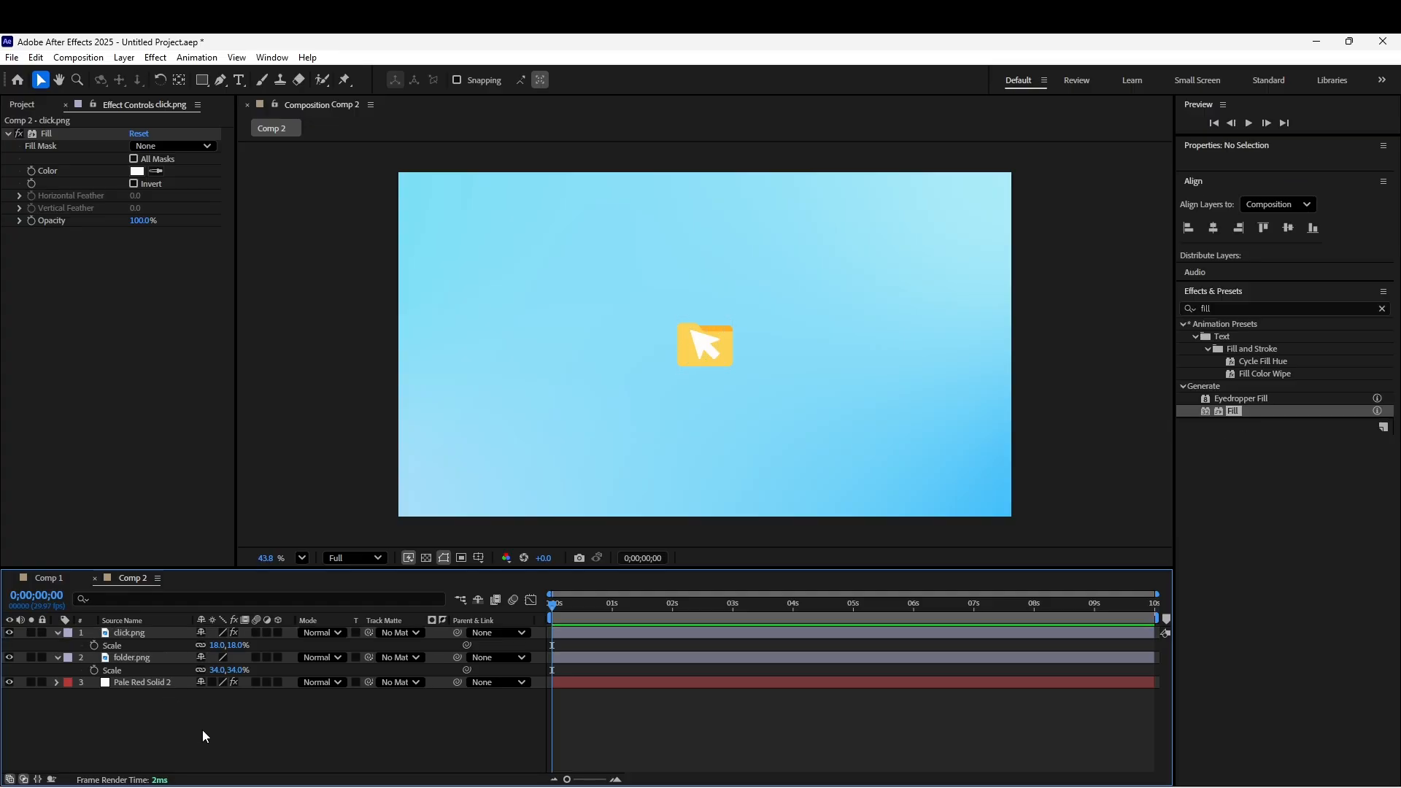
# Move the white cursor just below the composition frame and center the folder in the composition
pyautogui.moveTo(700, 348); pyautogui.dragTo(768, 538)
pyautogui.click(704, 356)
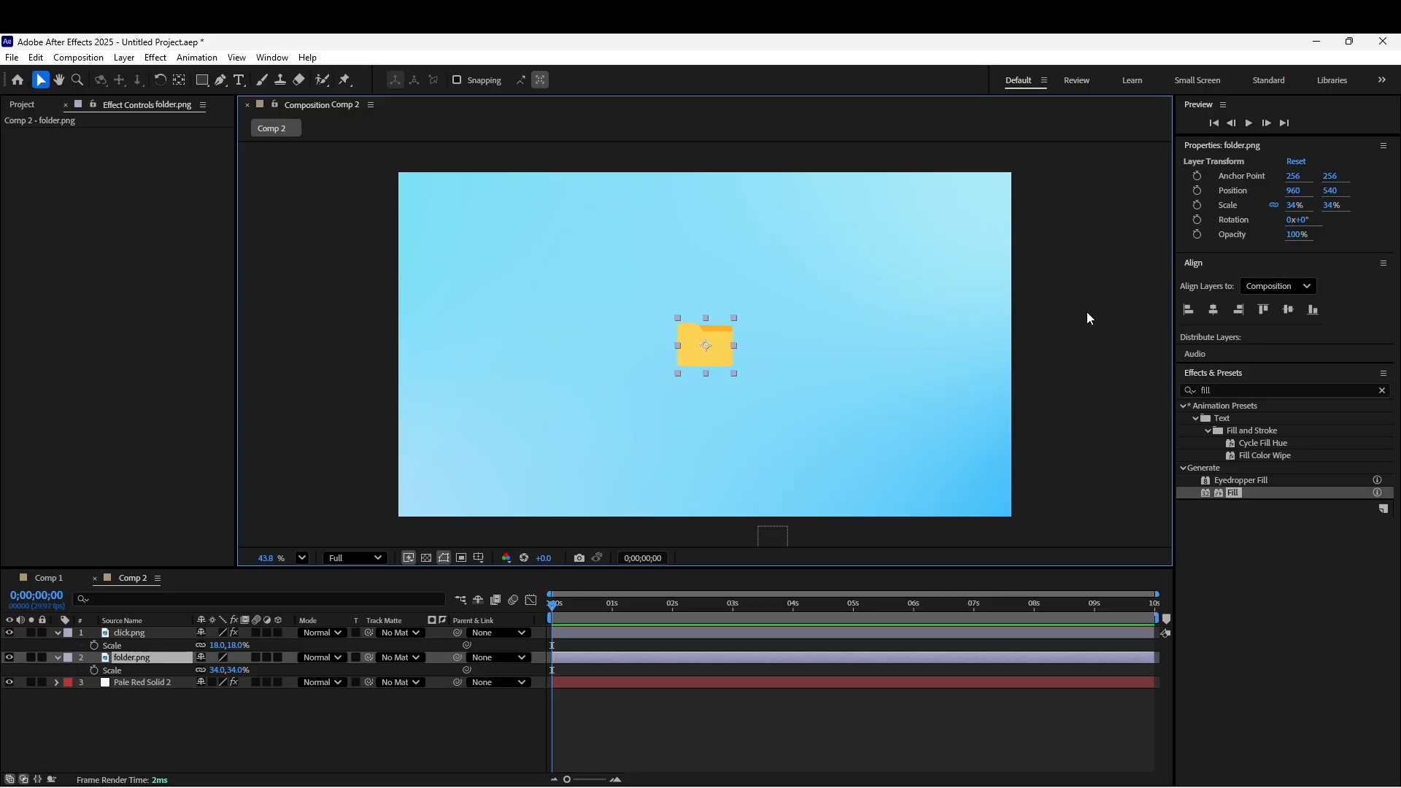
pyautogui.click(1207, 309)
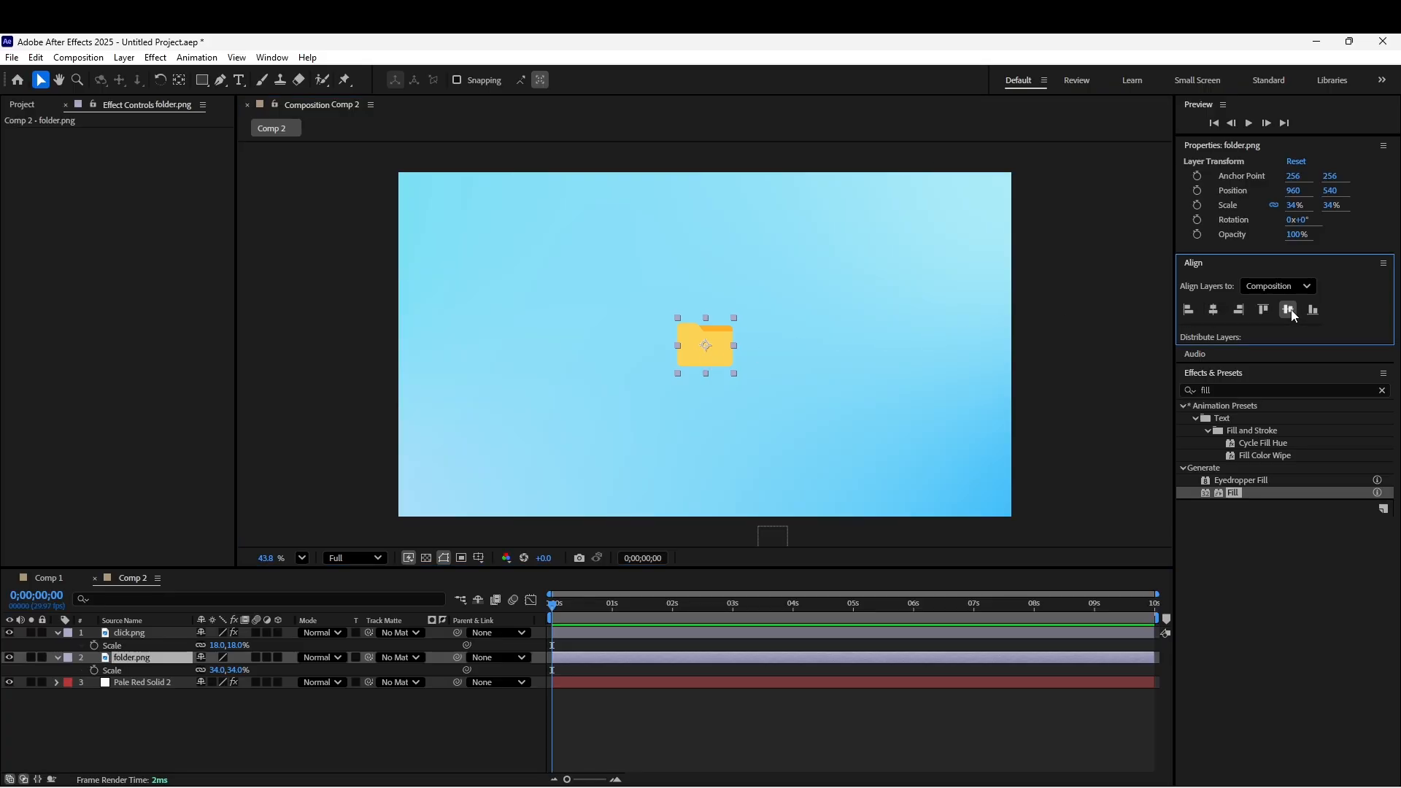
# Apply the Drop Shadow effect to the folder and set its shadow color to dark gray 313131
pyautogui.click(1187, 391)
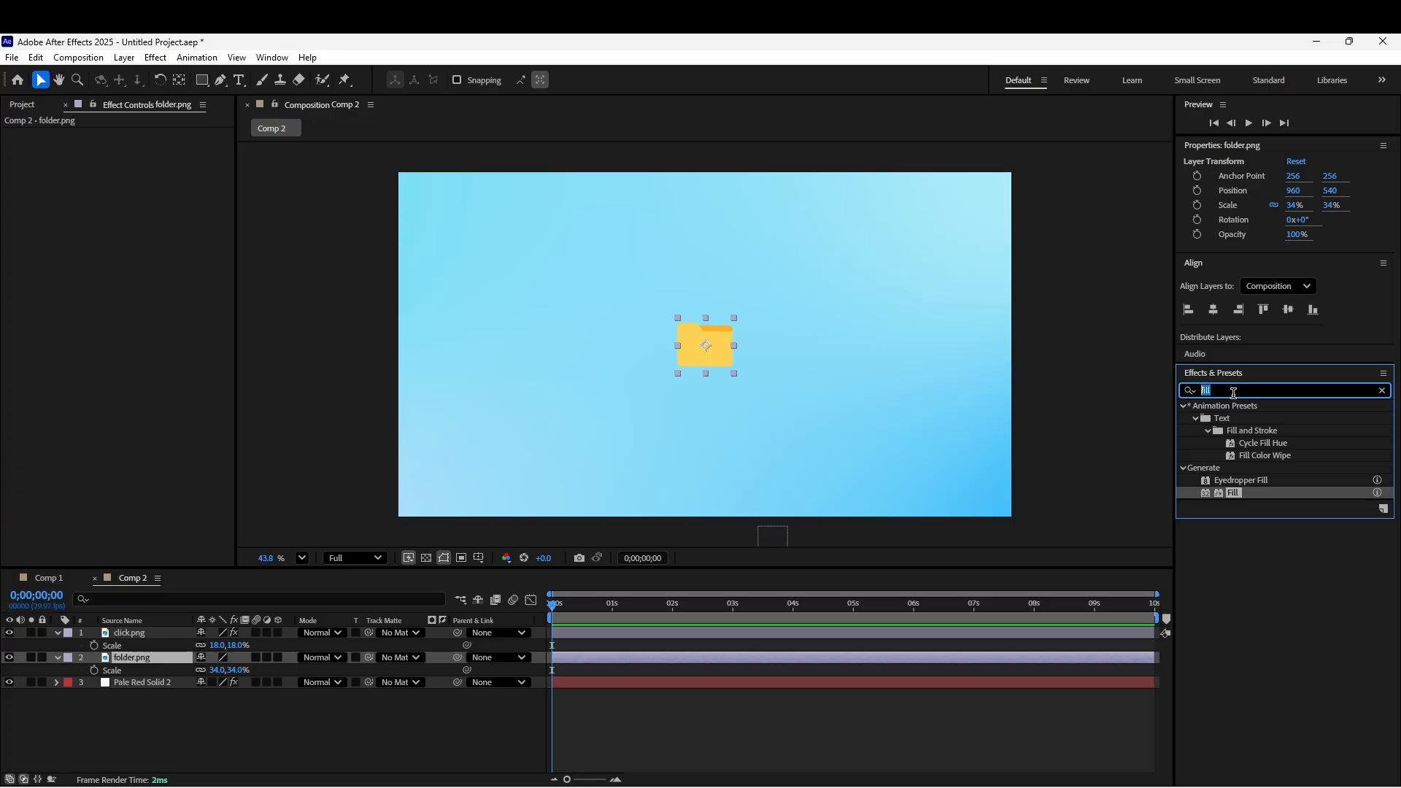
pyautogui.write('drop')
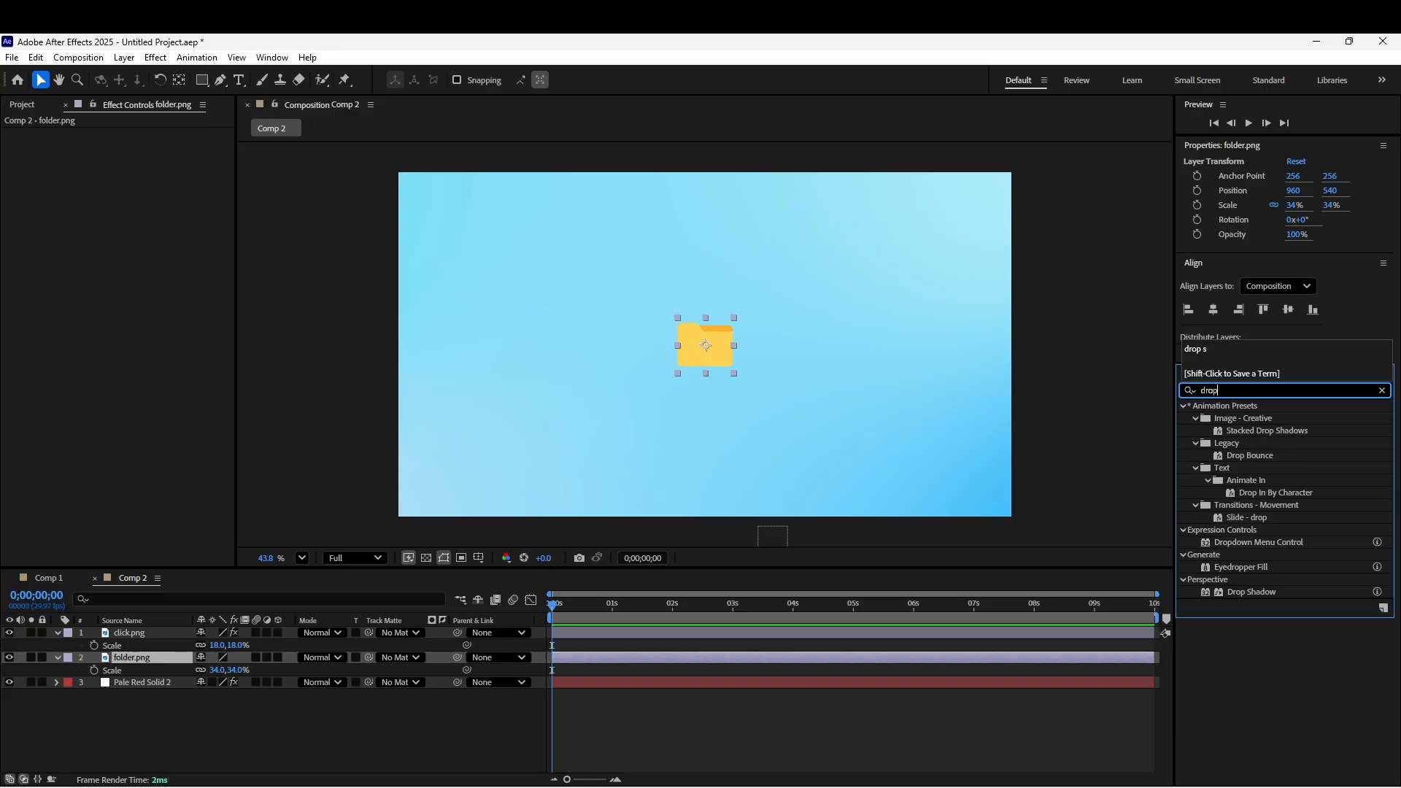
pyautogui.write(' s')
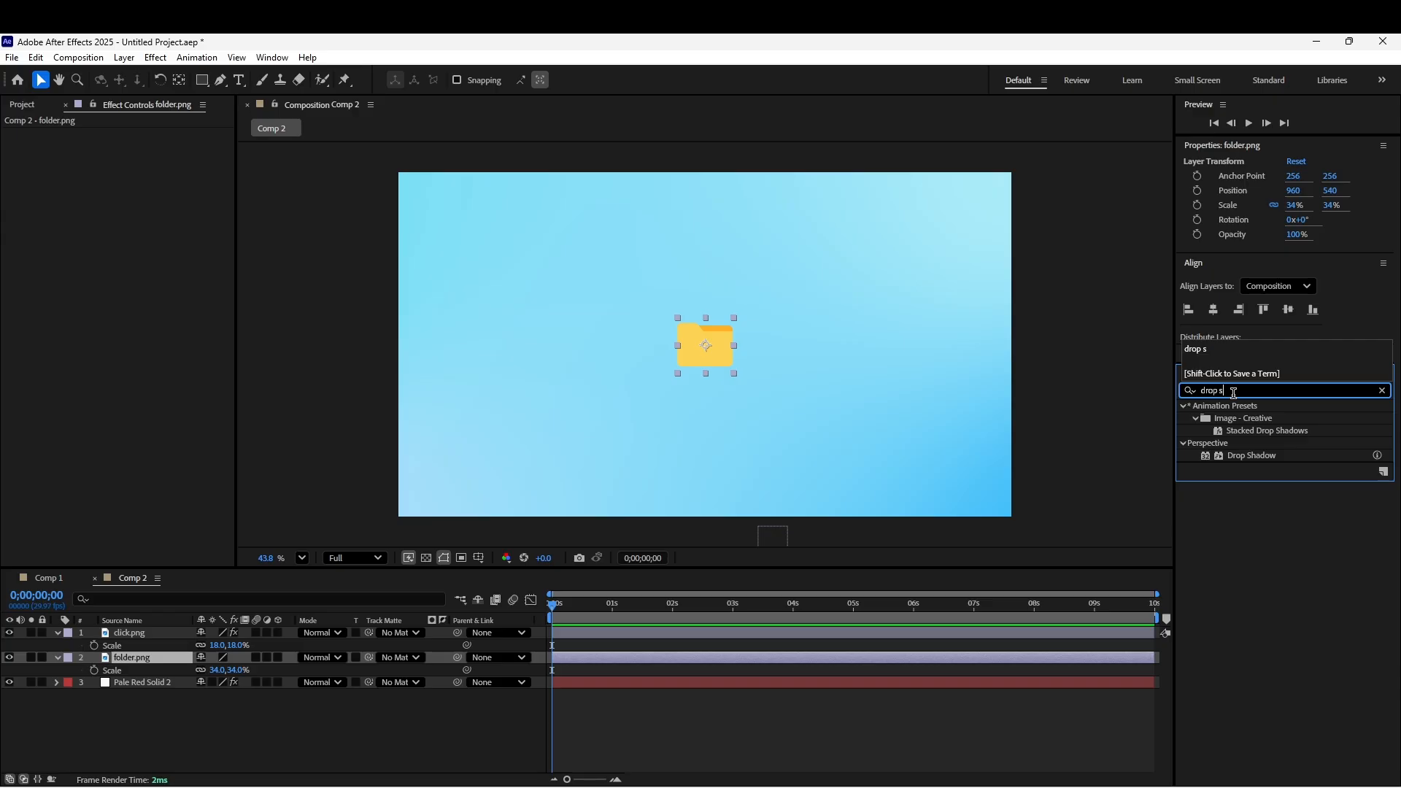
pyautogui.moveTo(1254, 453); pyautogui.dragTo(727, 348)
pyautogui.click(136, 146)
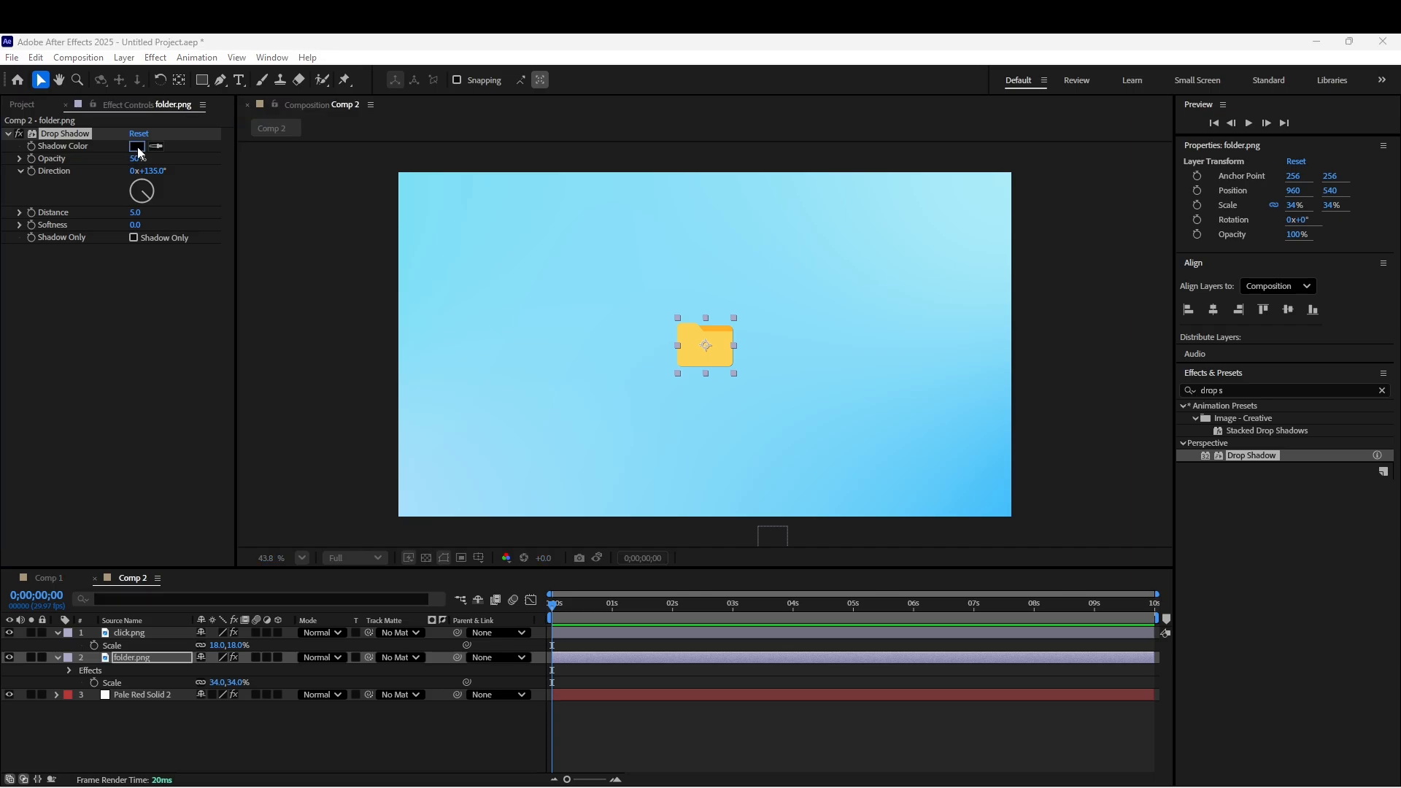
pyautogui.click(536, 480)
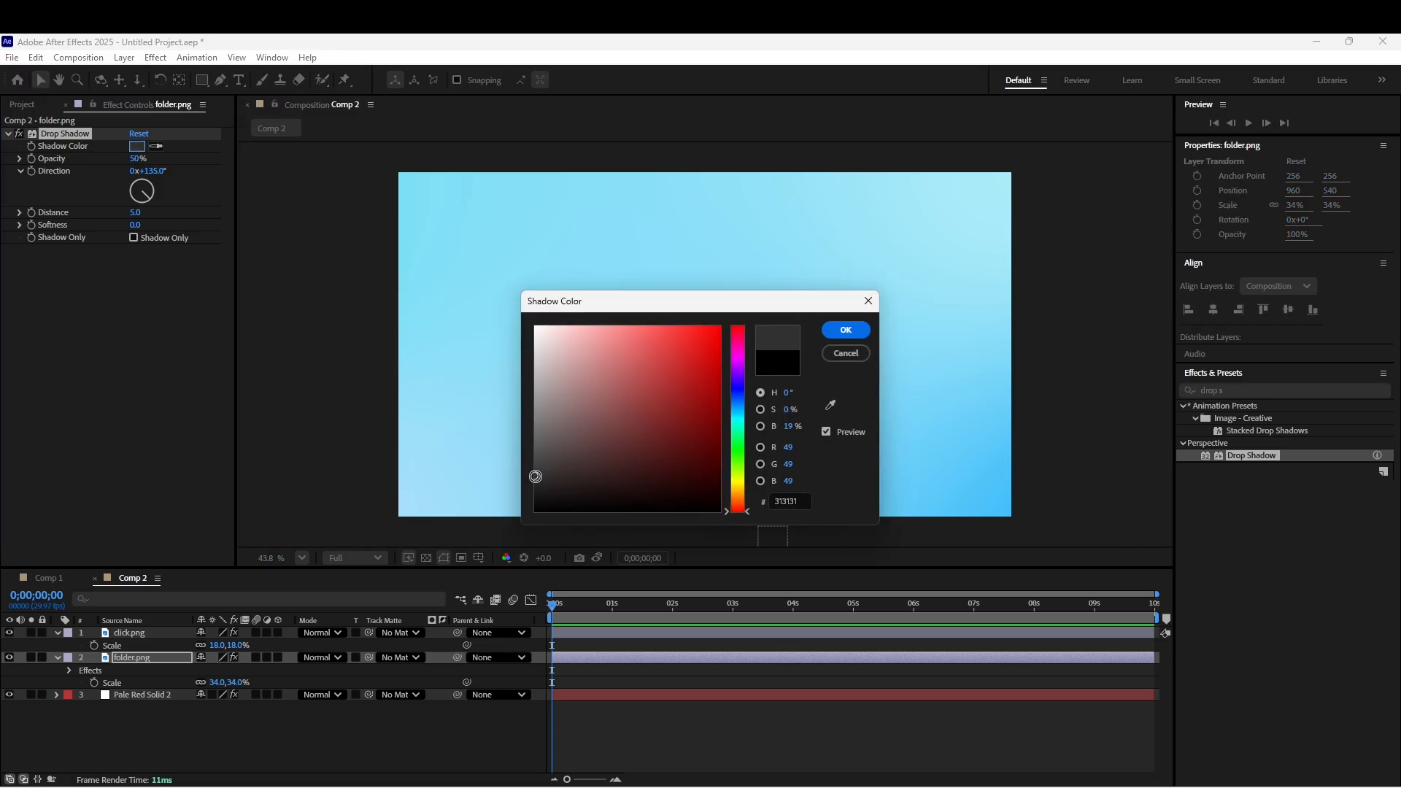
pyautogui.click(845, 329)
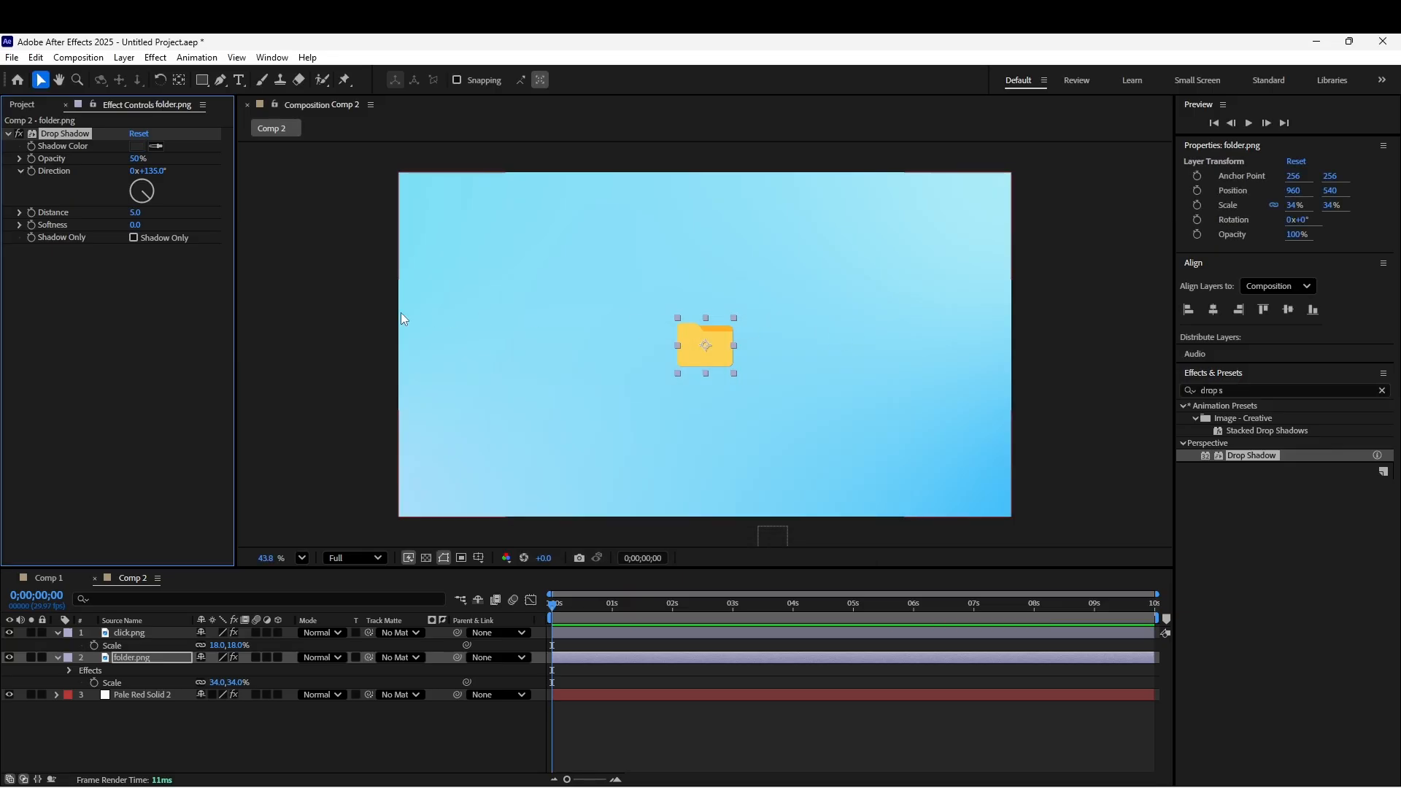
# Set the folder's drop shadow to 86% opacity, 180° direction, distance 36 and softness 223
pyautogui.click(142, 202)
pyautogui.click(154, 170)
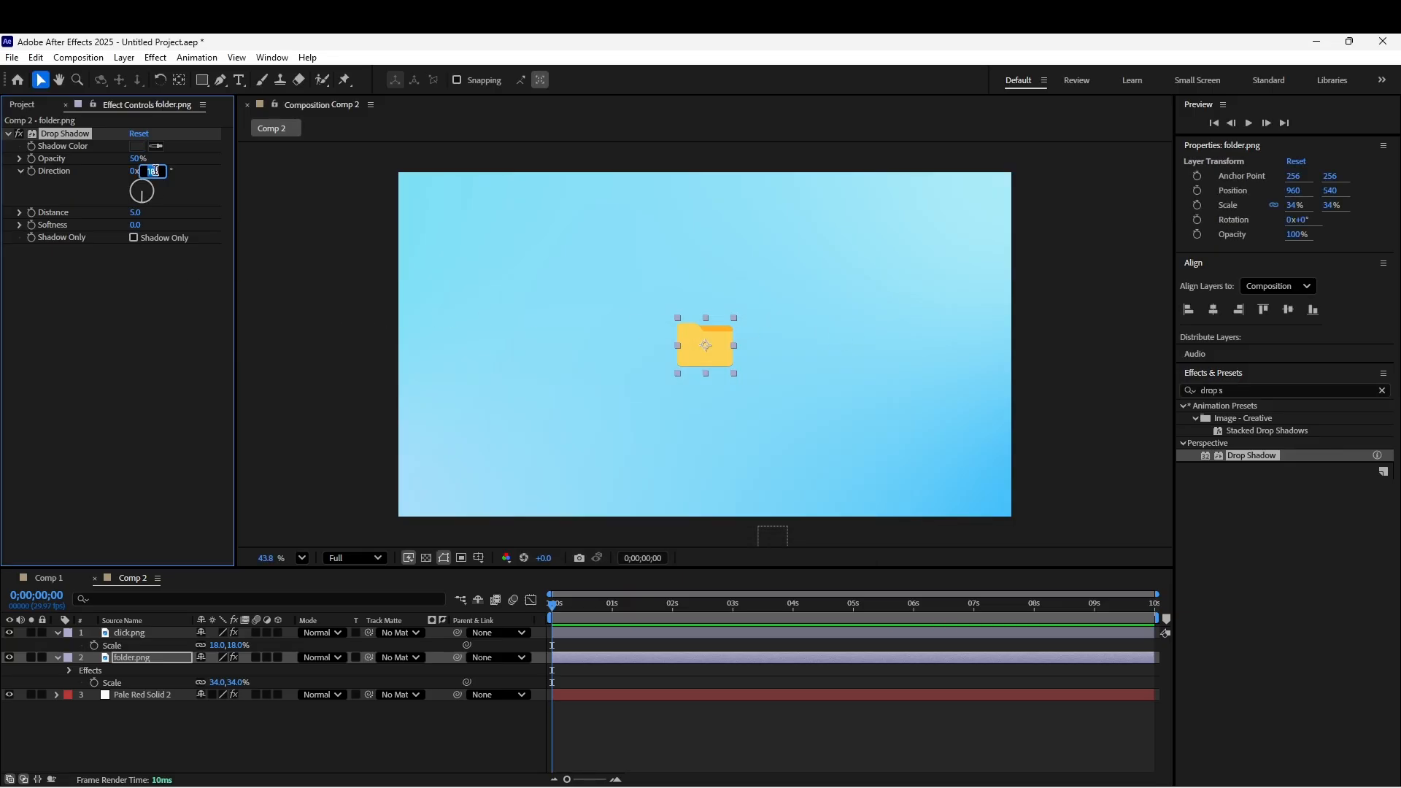
pyautogui.press('Return')
pyautogui.moveTo(135, 211); pyautogui.dragTo(164, 216)
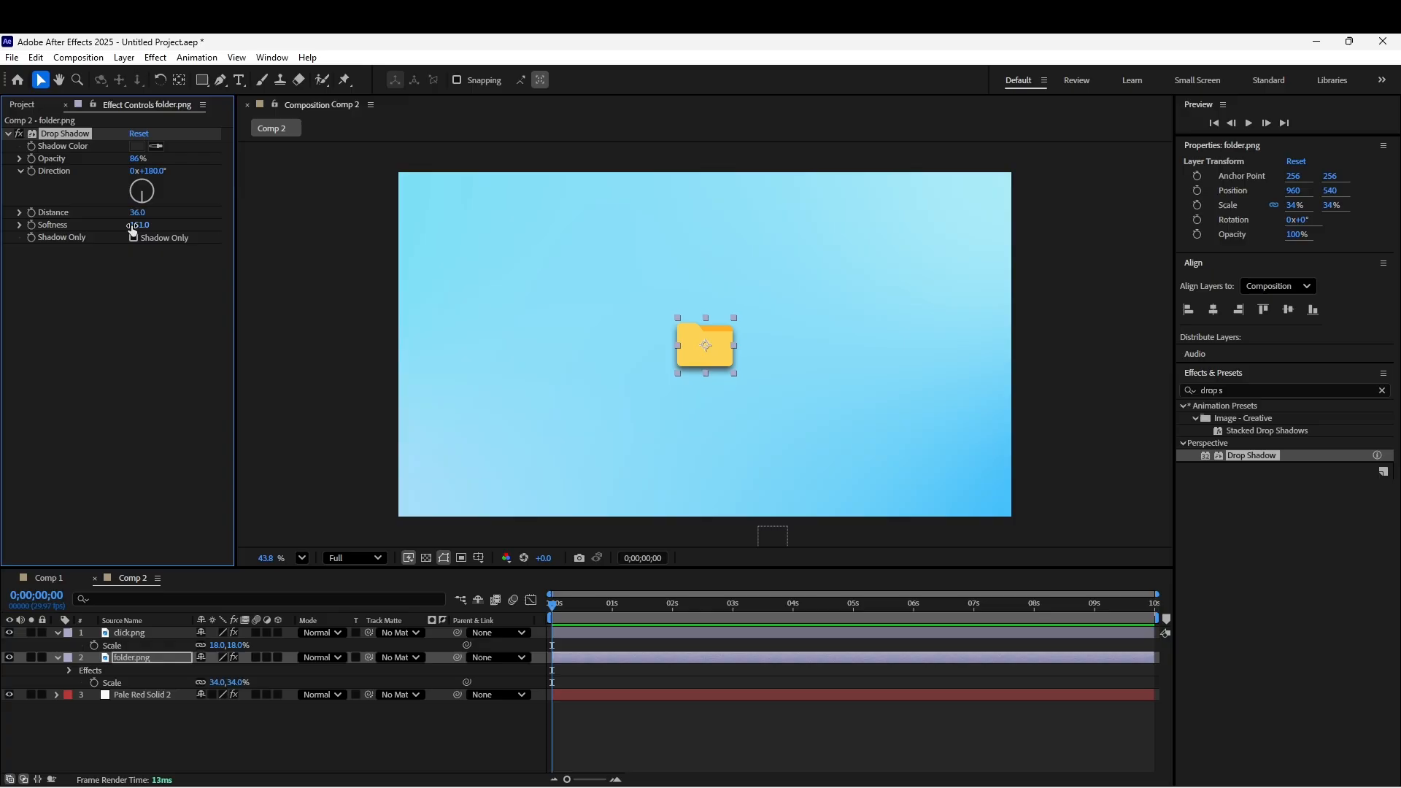
pyautogui.moveTo(134, 226); pyautogui.dragTo(197, 237)
pyautogui.click(448, 747)
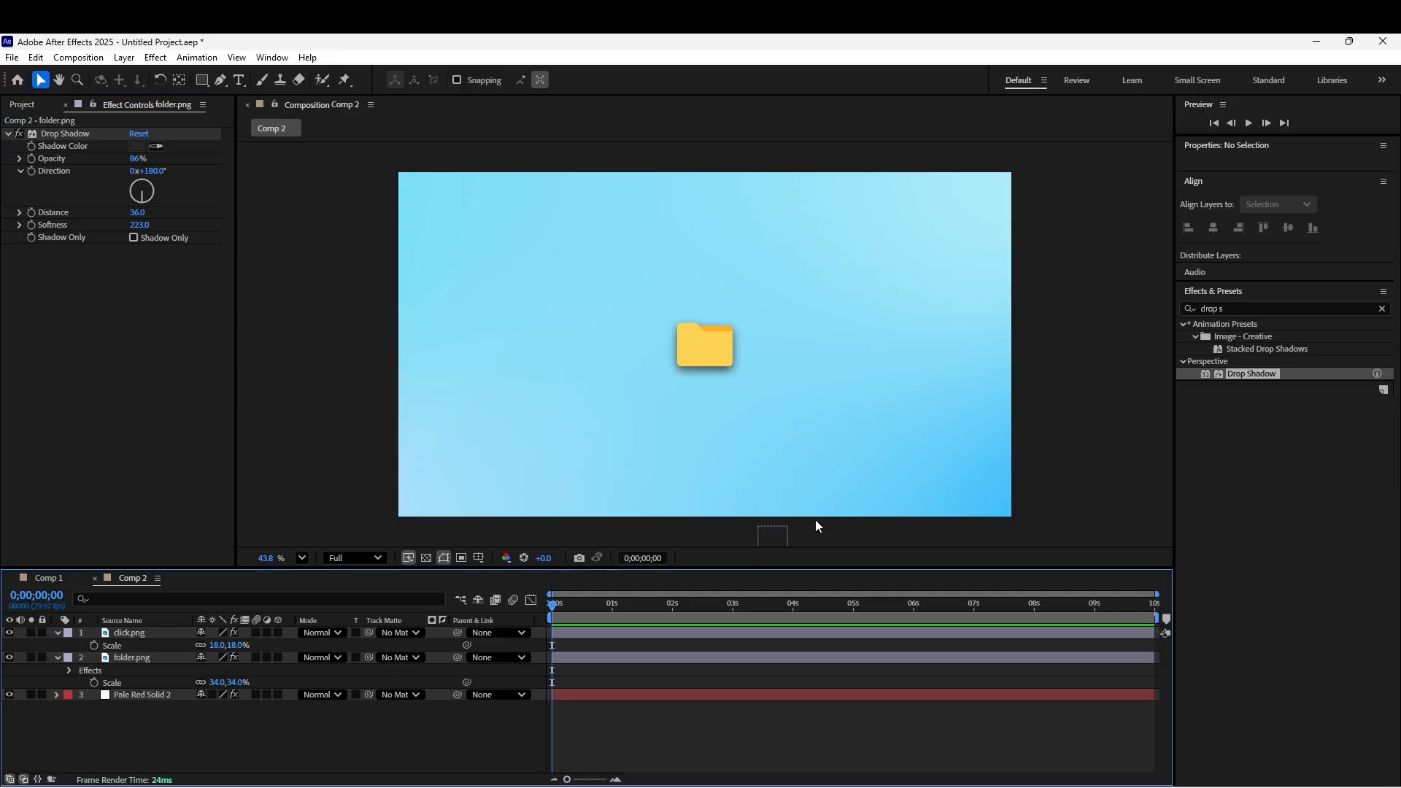
# Animate click.png's Position from below the frame at 0 seconds to the folder's lower-right corner at 0;00;02;00
pyautogui.click(779, 537)
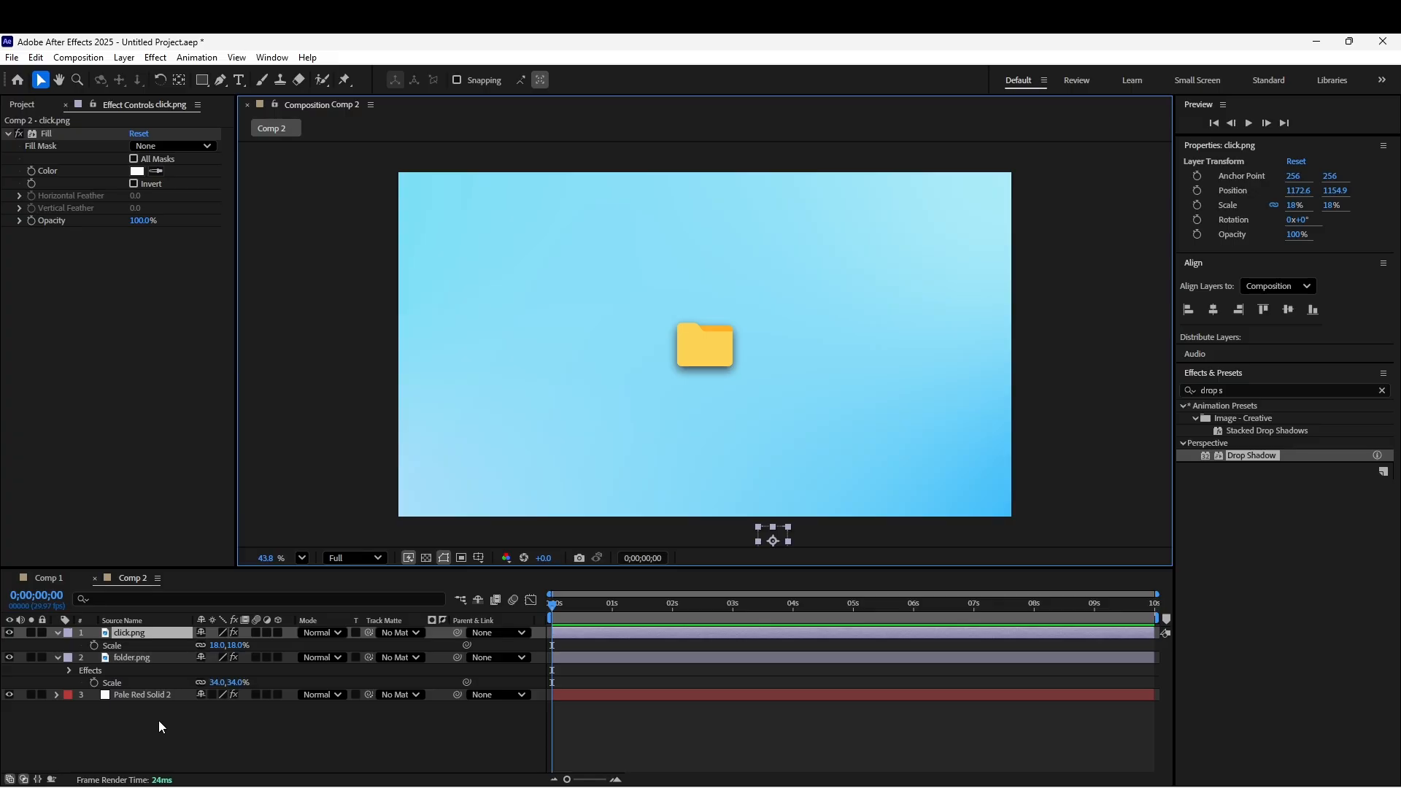
pyautogui.click(58, 658)
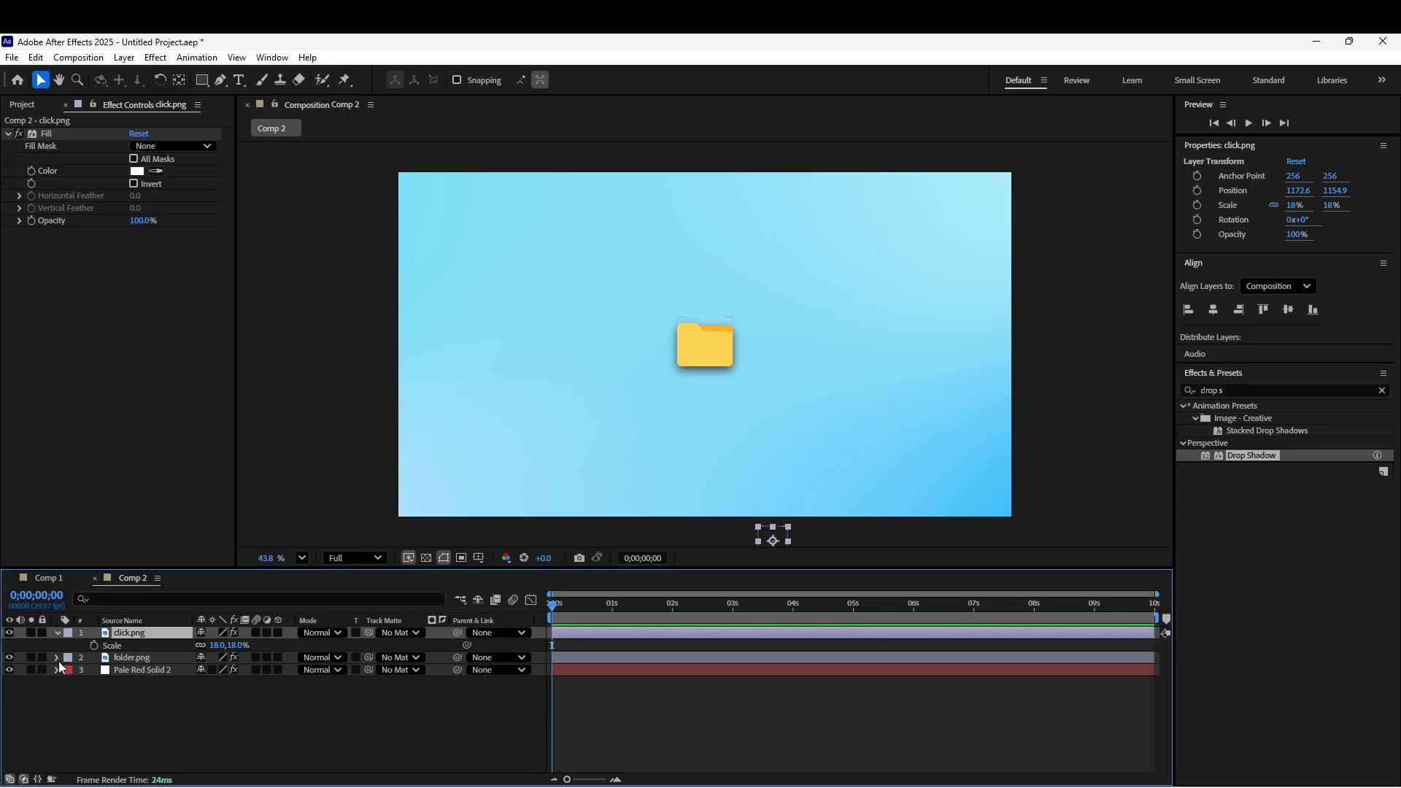
pyautogui.press('p')
pyautogui.click(94, 645)
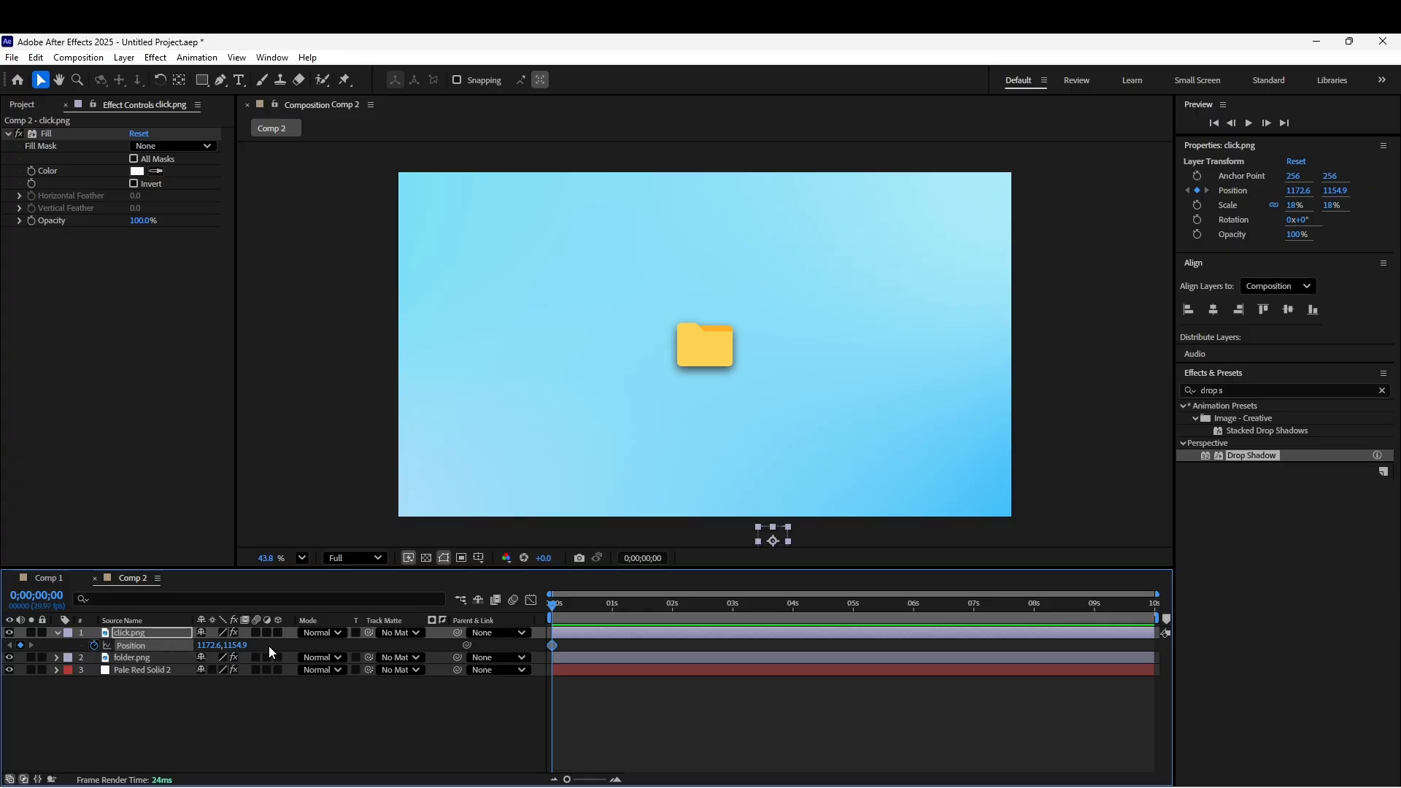
pyautogui.moveTo(552, 610); pyautogui.dragTo(672, 613)
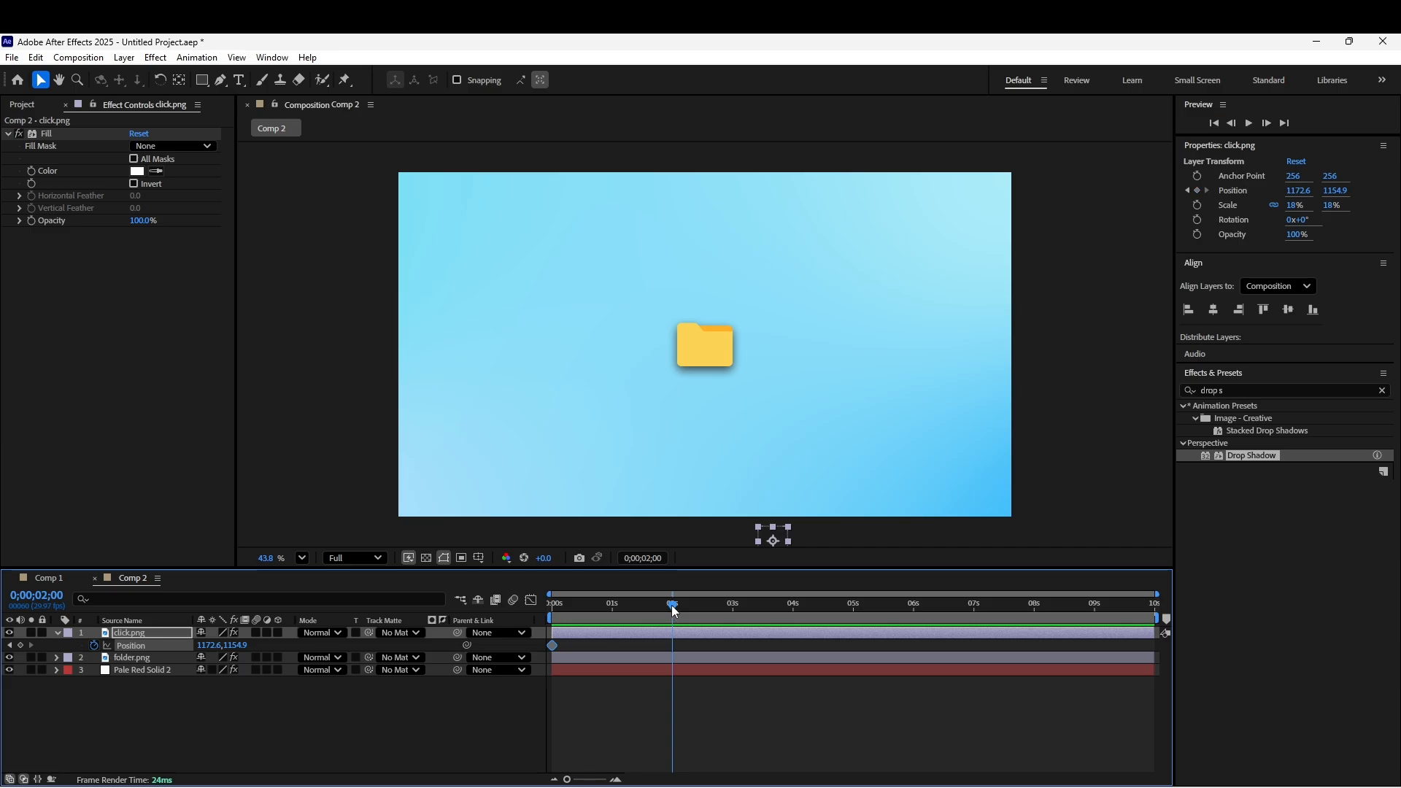
pyautogui.moveTo(773, 541); pyautogui.dragTo(720, 366)
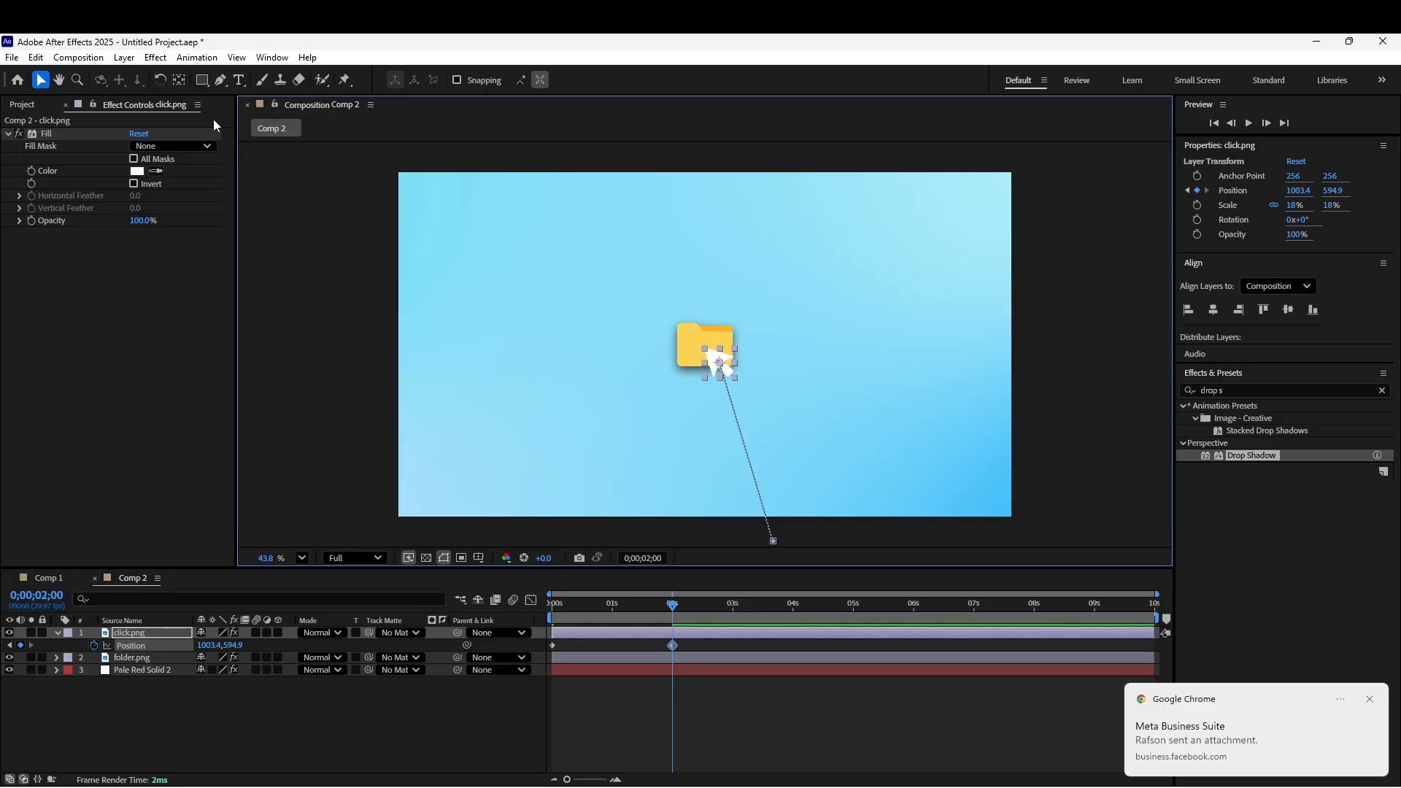
# Bend the cursor's motion path into a curve bulging right with the Pen tool and preview the animation
pyautogui.click(219, 80)
pyautogui.click(773, 541)
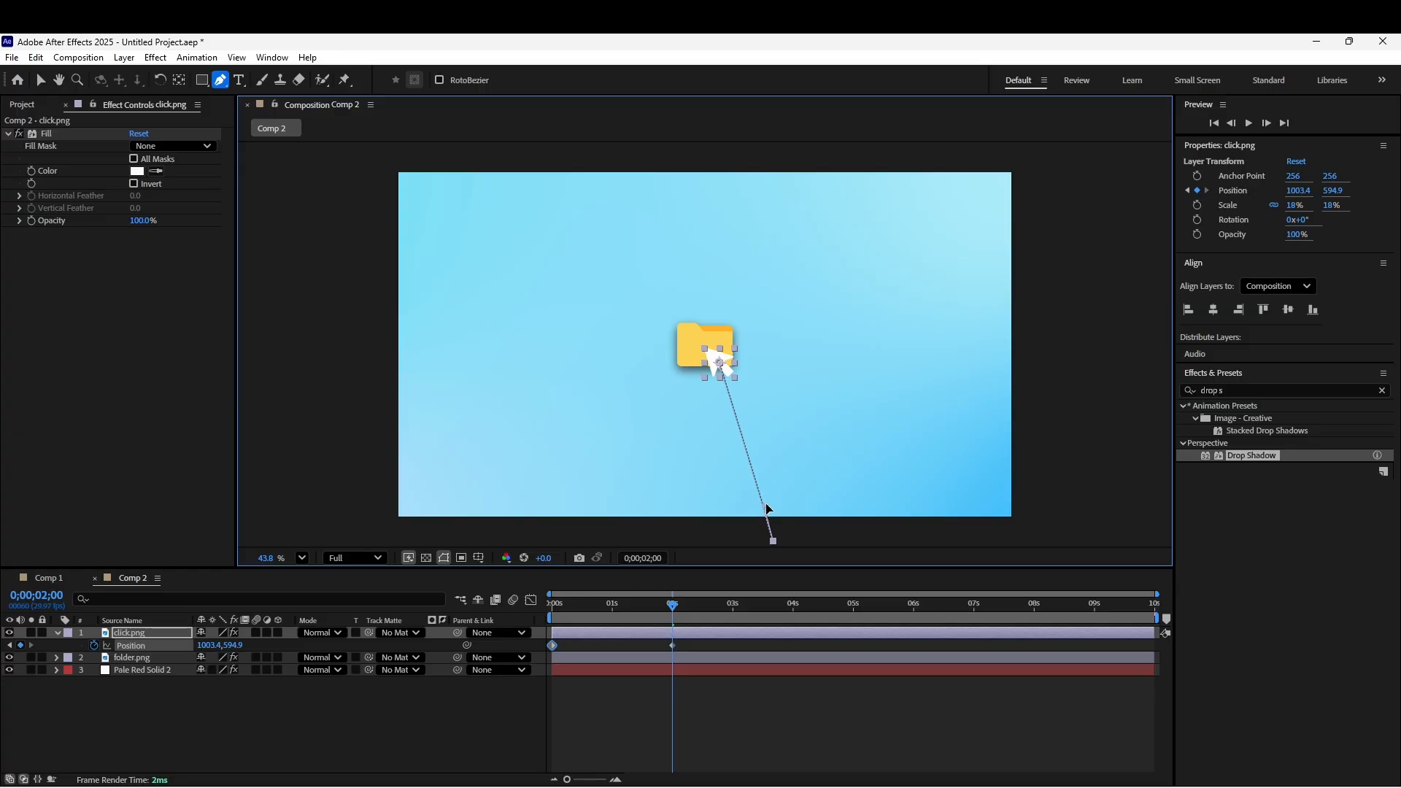
pyautogui.moveTo(773, 541); pyautogui.dragTo(794, 427)
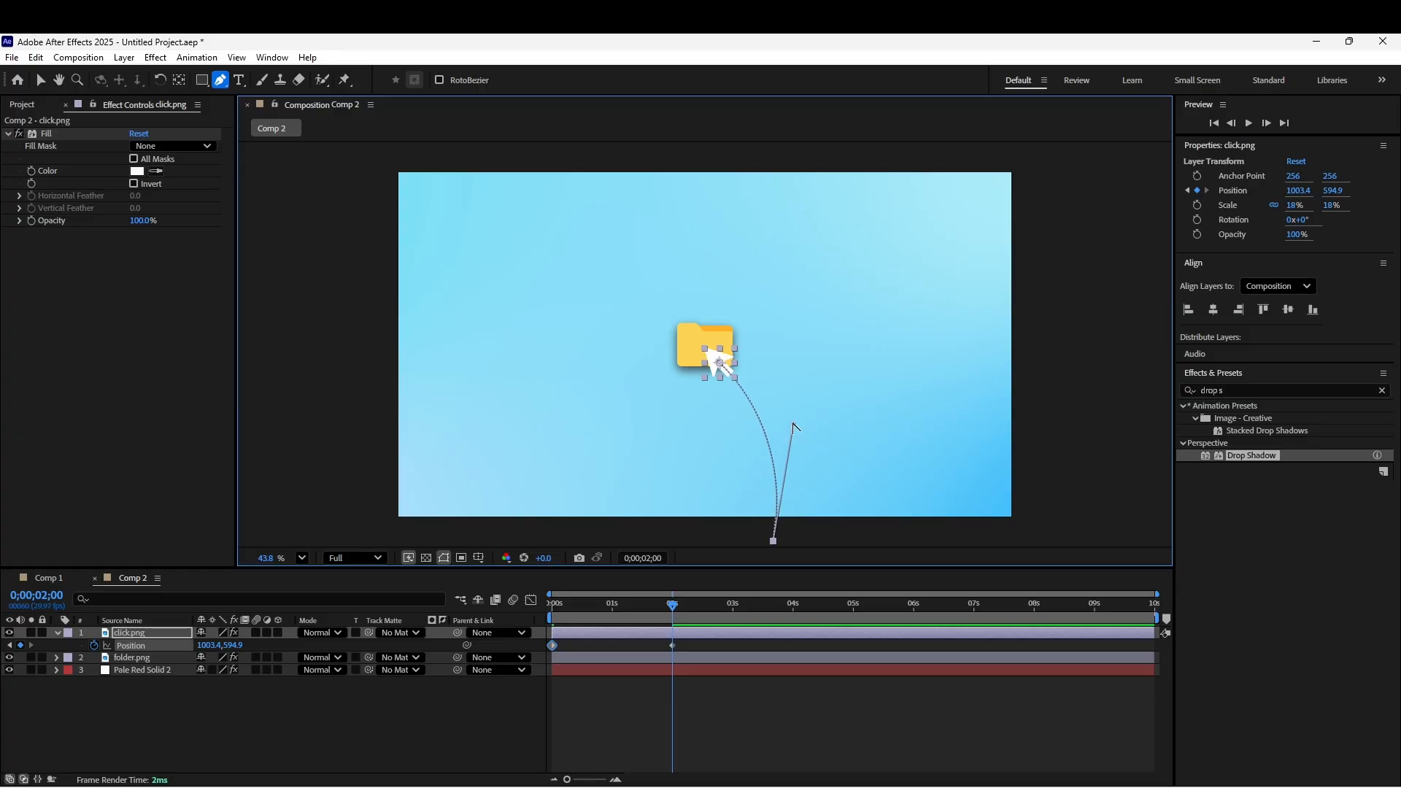
pyautogui.click(594, 733)
pyautogui.press('v')
pyautogui.press('space')
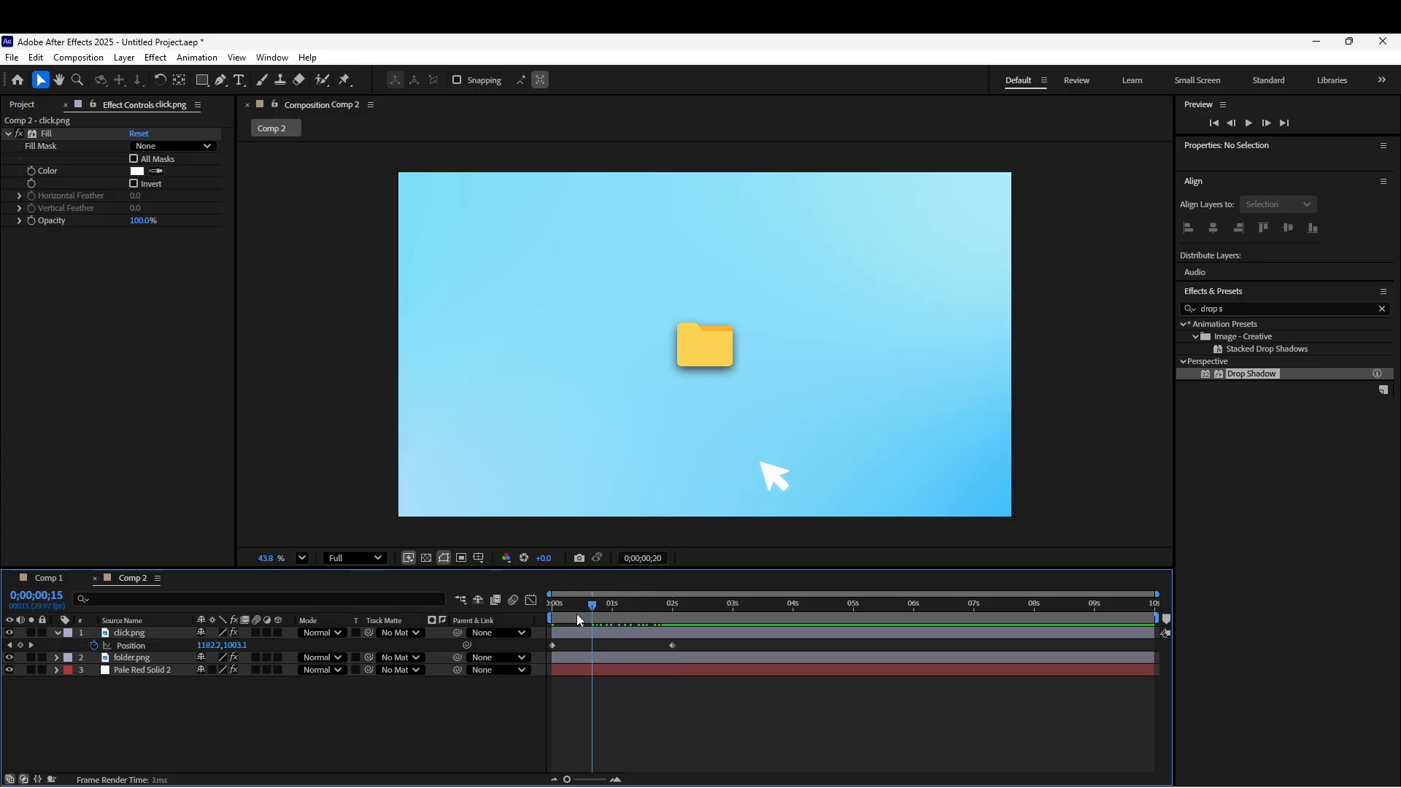
# Move click.png's second Position keyframe earlier to 0;00;01;06 and preview the faster motion
pyautogui.click(669, 646)
pyautogui.moveTo(669, 646); pyautogui.dragTo(547, 612)
pyautogui.press('space')
pyautogui.click(637, 716)
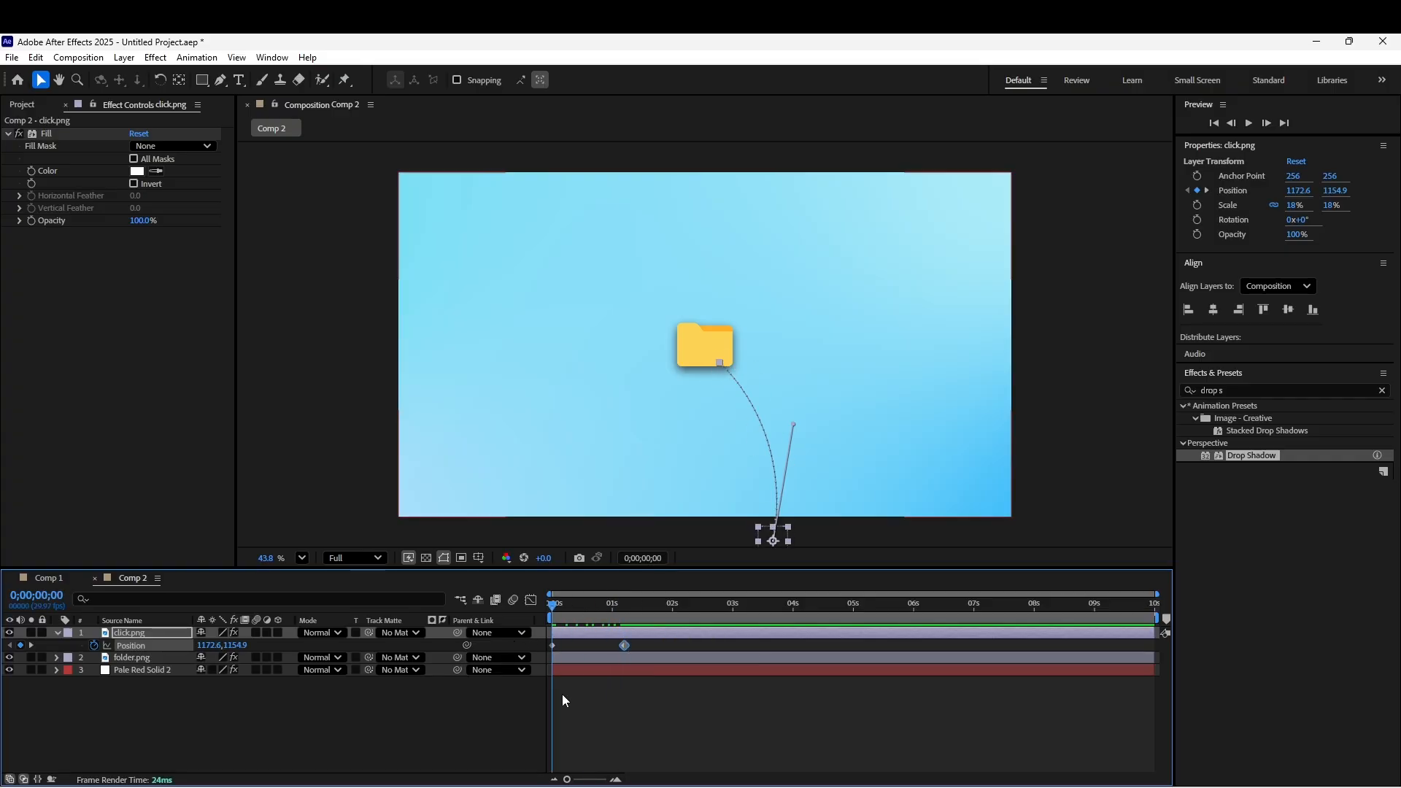
pyautogui.click(590, 702)
pyautogui.press('space')
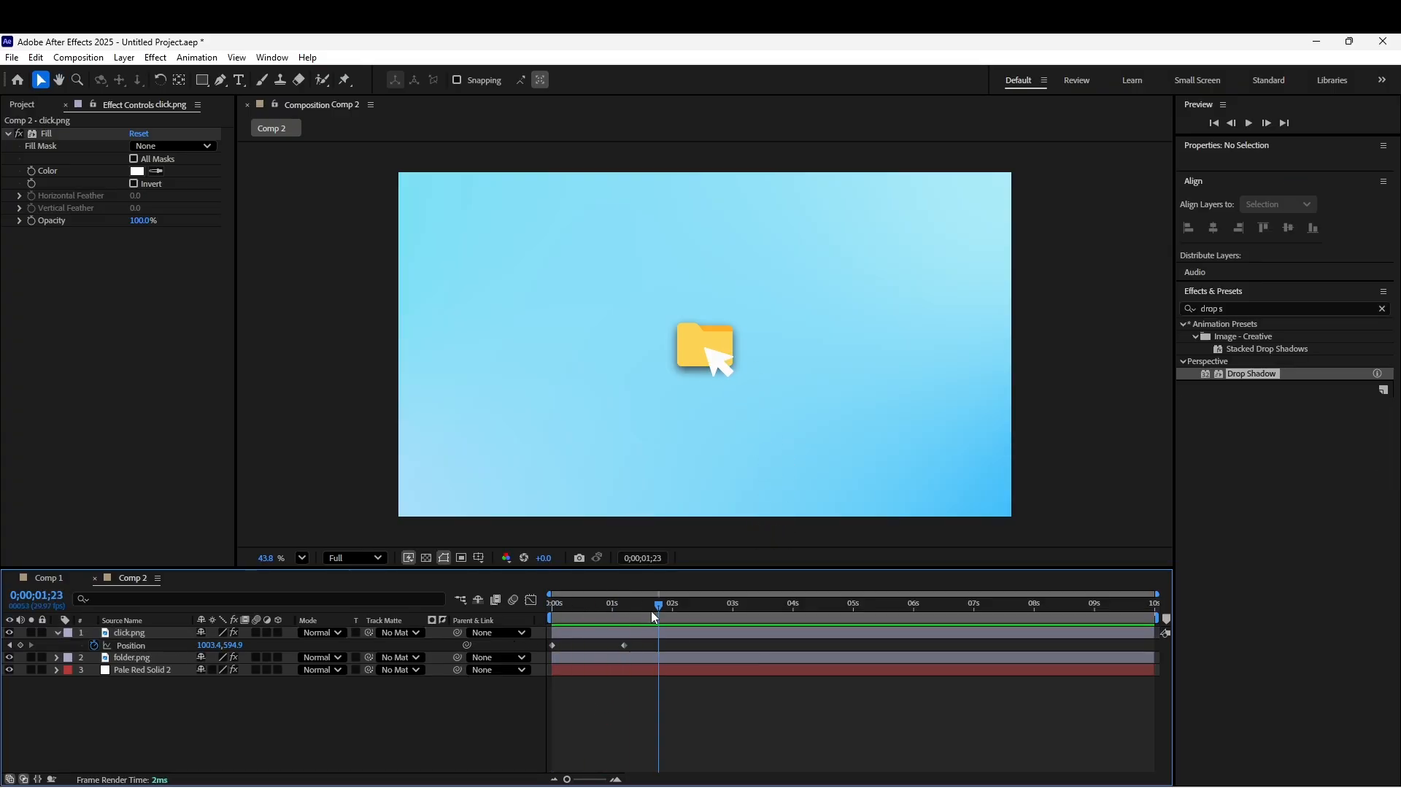
# Add a Scale keyframe of 18% to click.png at 0;00;01;06, where the cursor reaches the folder
pyautogui.moveTo(651, 610); pyautogui.dragTo(622, 611)
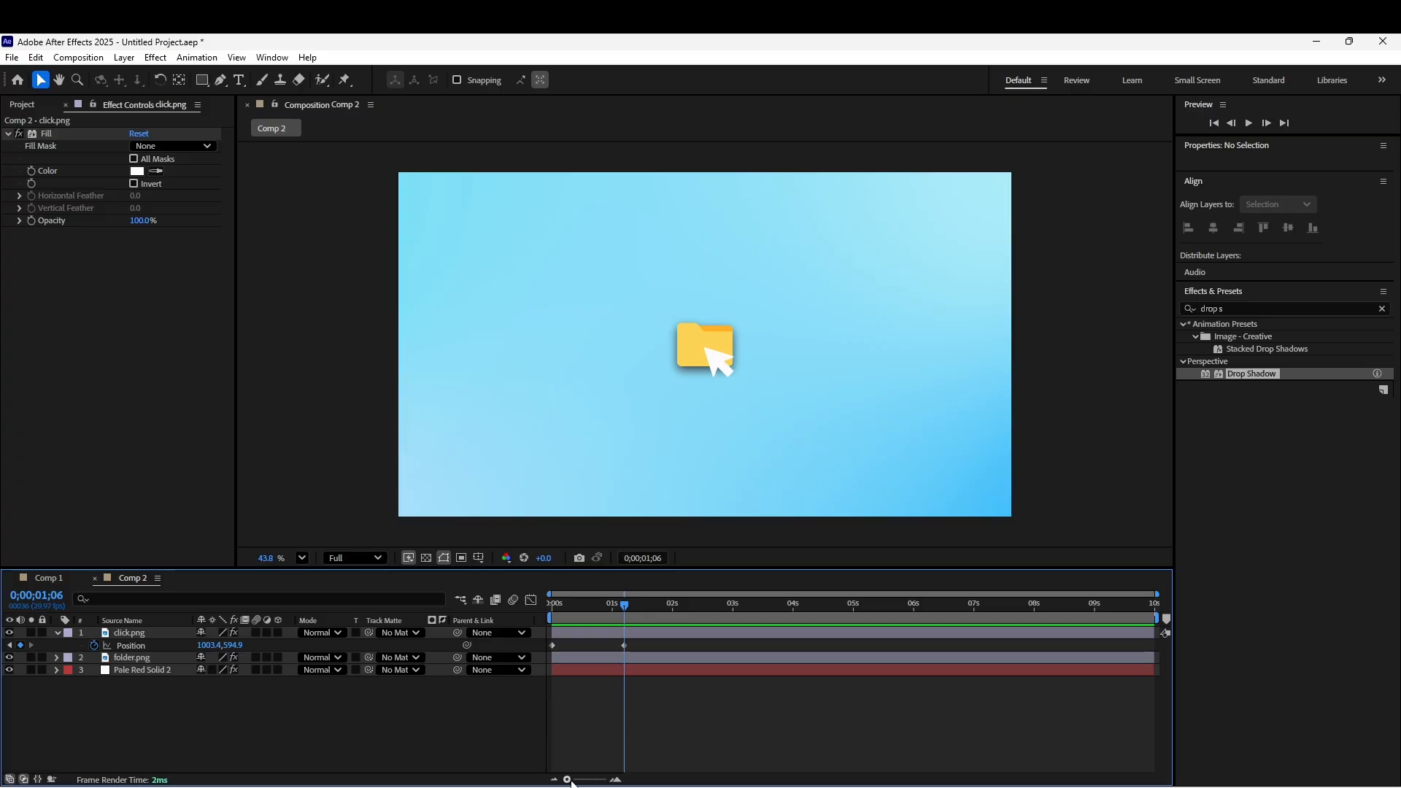
pyautogui.moveTo(567, 779); pyautogui.dragTo(598, 781)
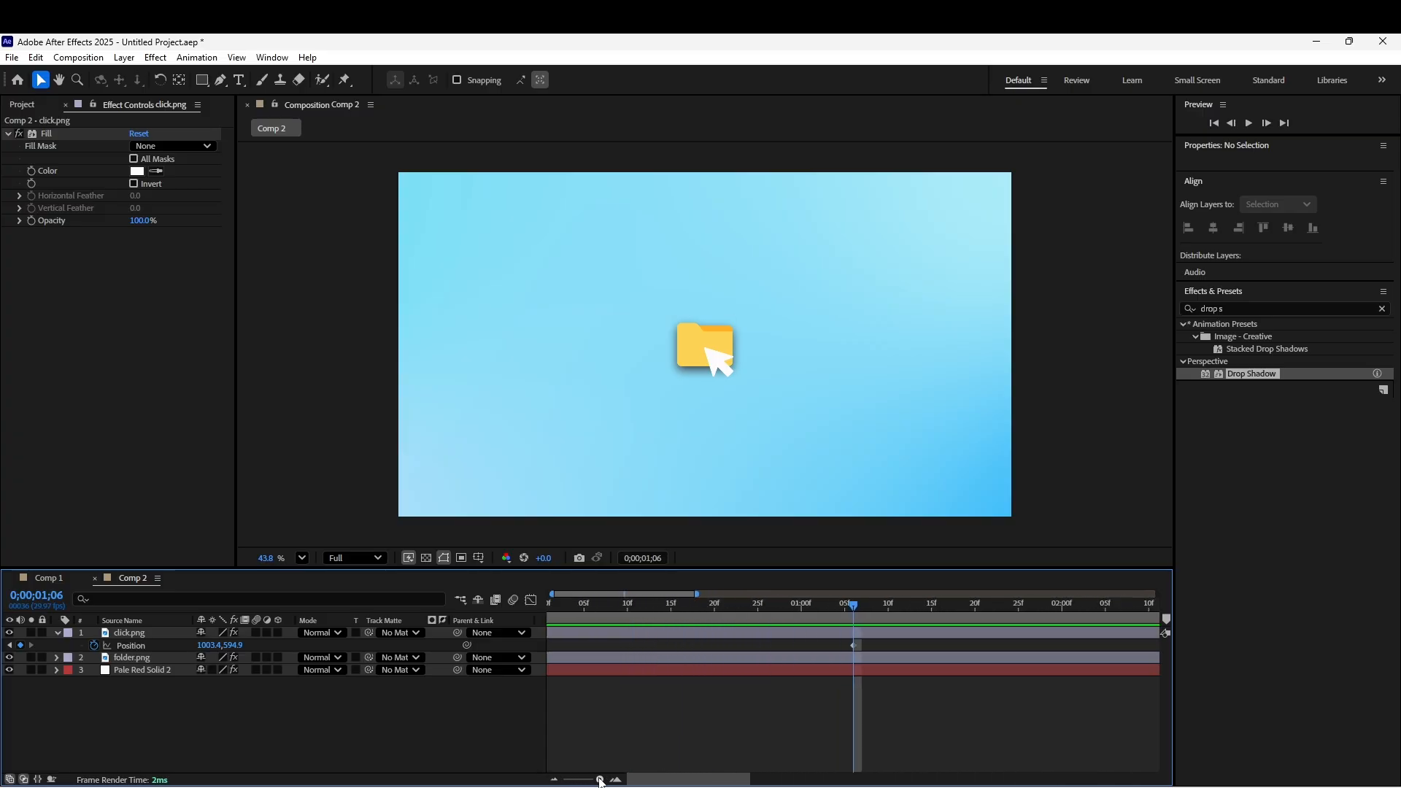
pyautogui.press('pagedown')
pyautogui.press('pagedown')
pyautogui.press('pagedown')
pyautogui.press('pagedown')
pyautogui.click(59, 631)
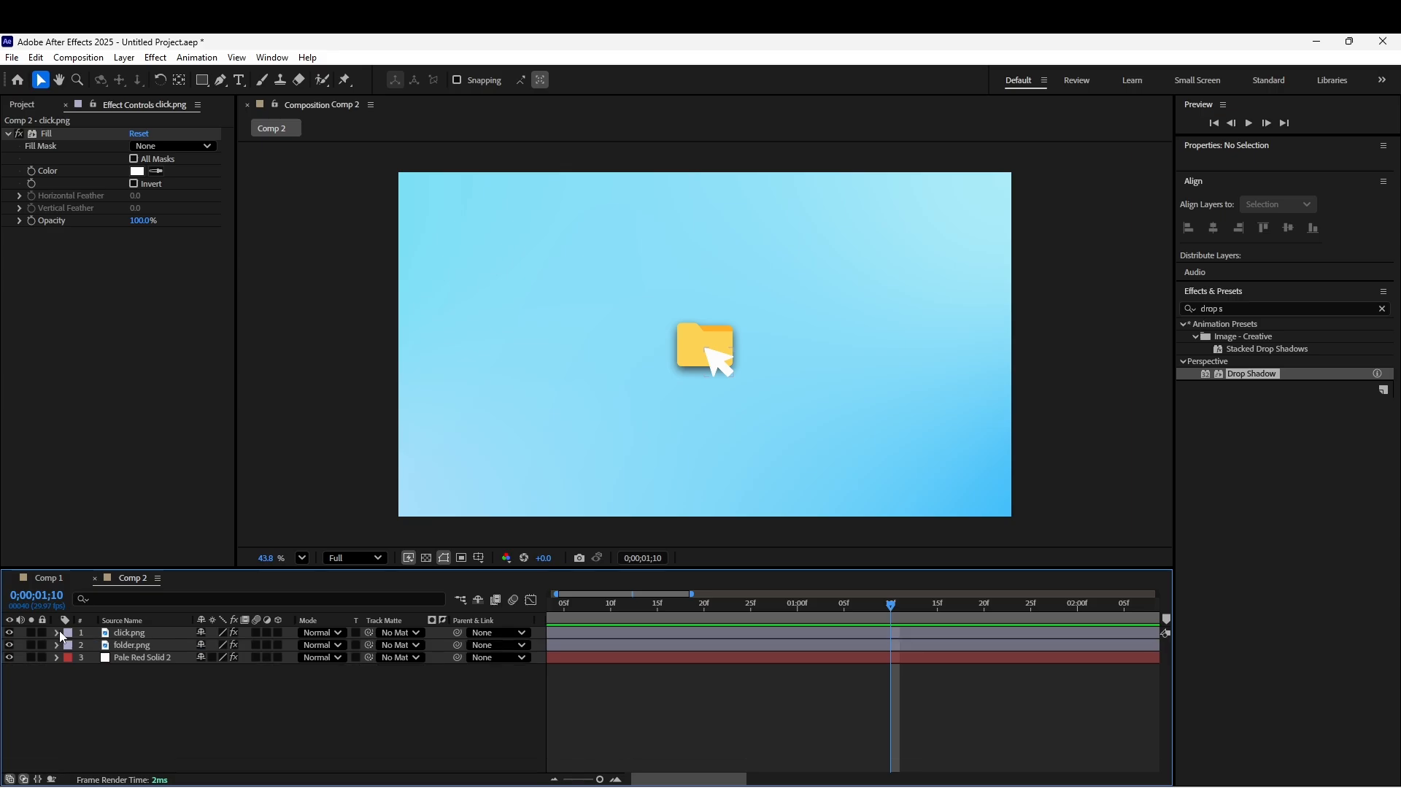
pyautogui.click(59, 630)
pyautogui.press('pageup')
pyautogui.press('pageup')
pyautogui.press('pageup')
pyautogui.press('pageup')
pyautogui.click(94, 695)
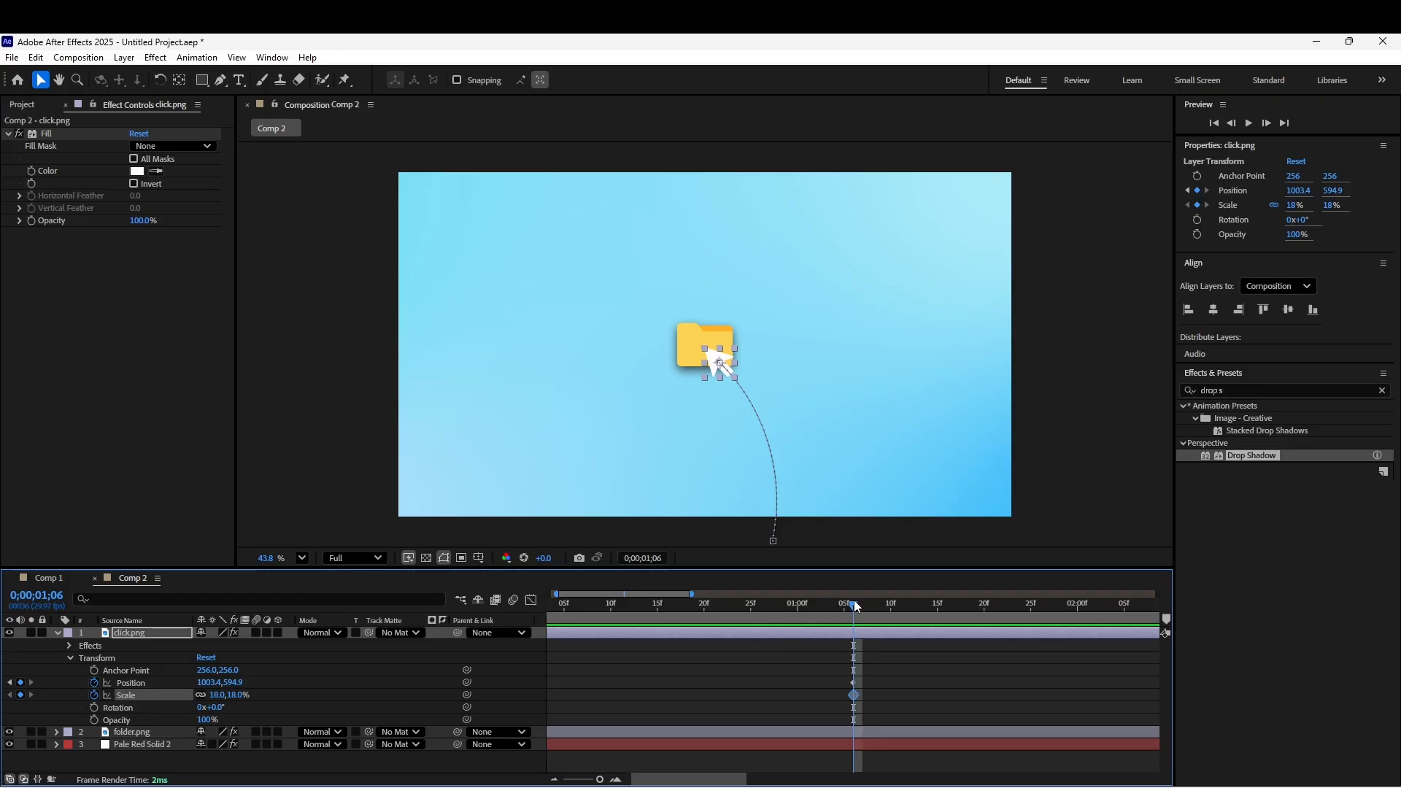
# Add a 10% Scale keyframe to click.png at 0;00;01;10 and shift that keyframe to about 0;00;02;06
pyautogui.click(882, 604)
pyautogui.moveTo(882, 604); pyautogui.dragTo(893, 604)
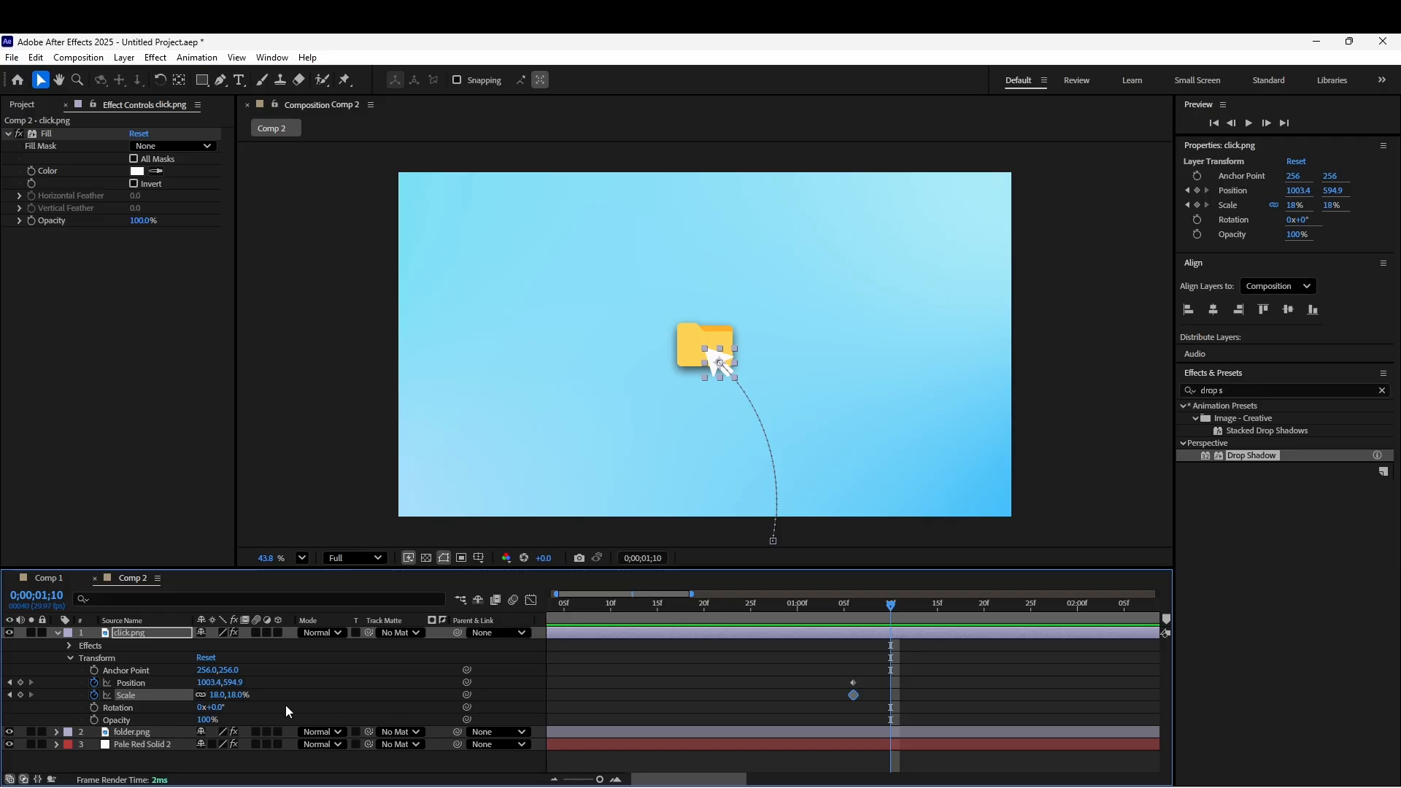
pyautogui.moveTo(211, 699); pyautogui.dragTo(207, 699)
pyautogui.click(215, 697)
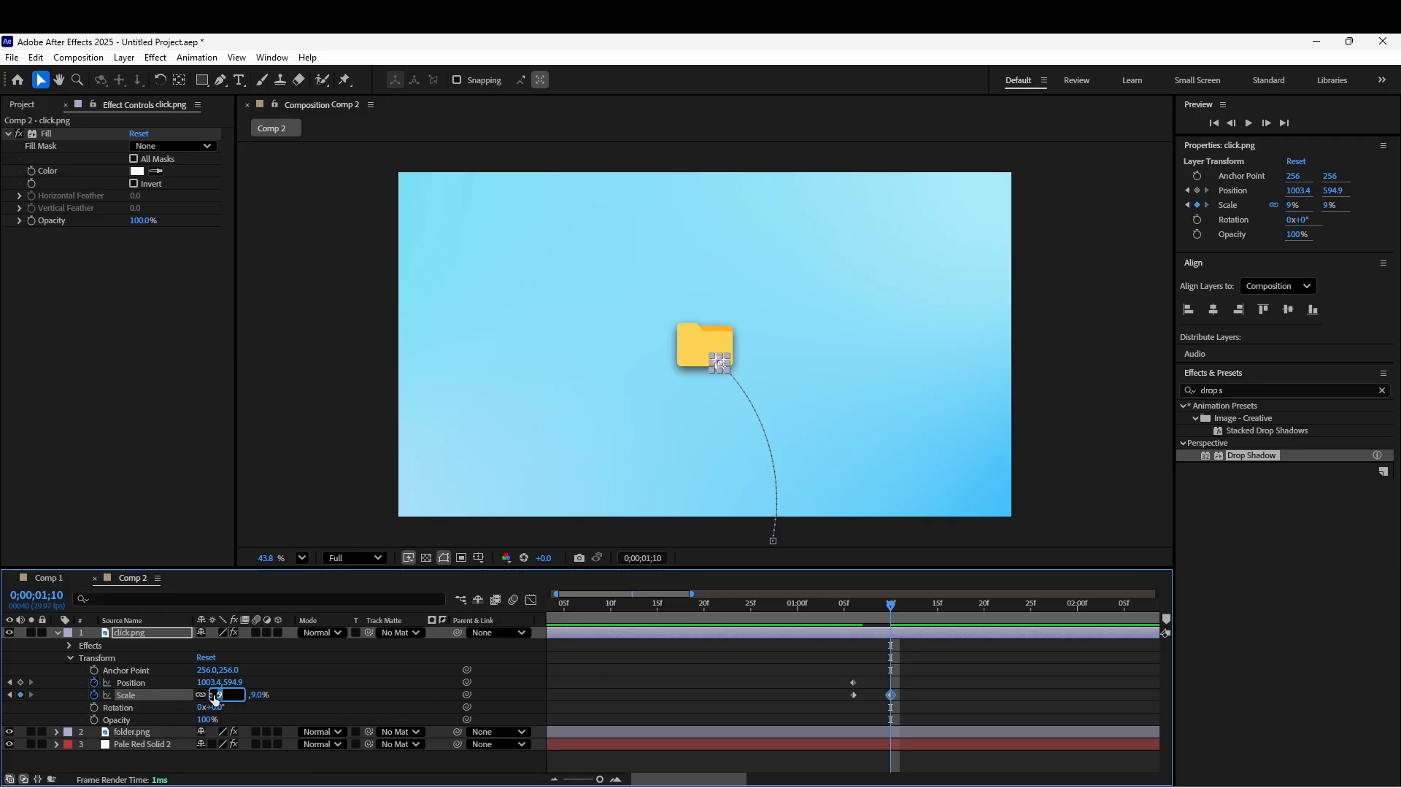
pyautogui.press('Return')
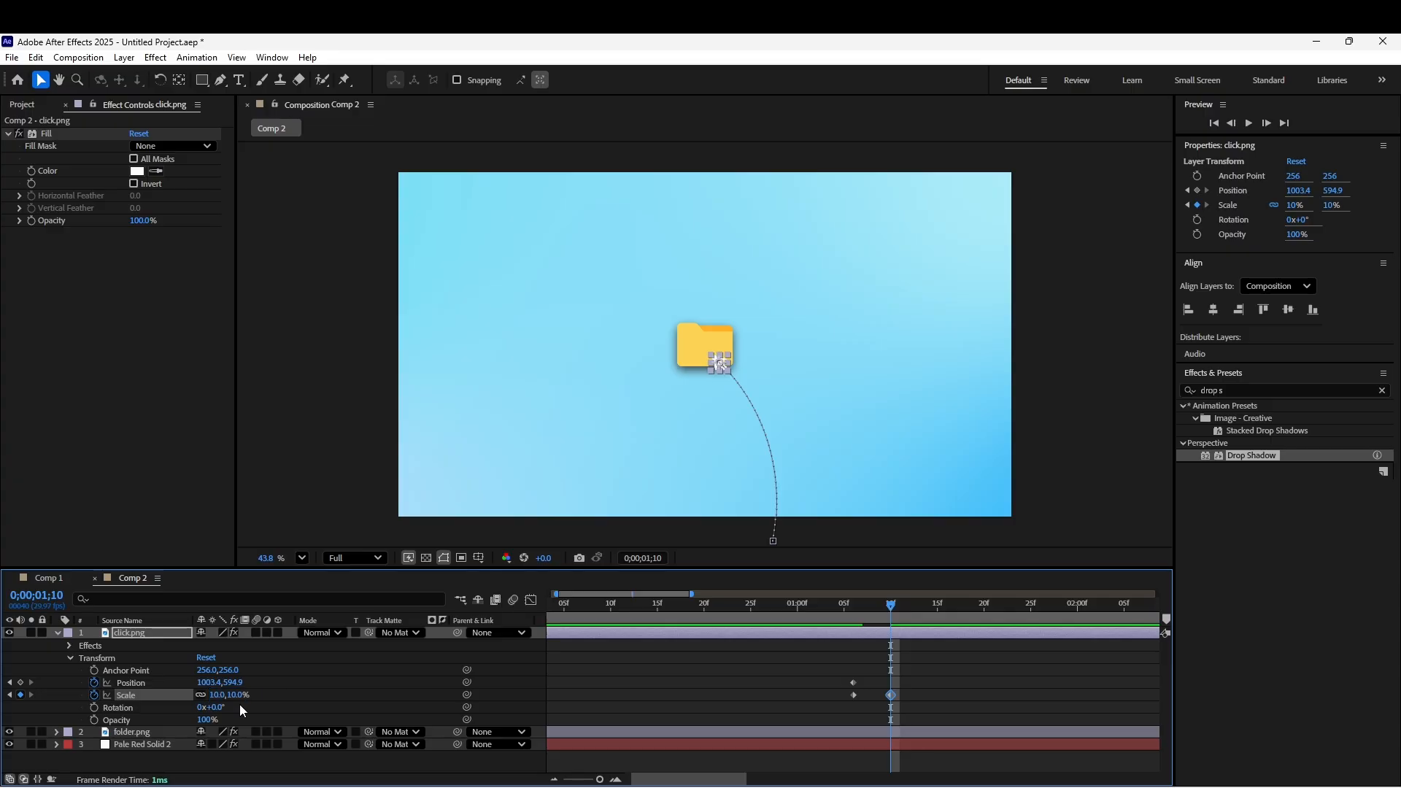
pyautogui.moveTo(890, 694); pyautogui.dragTo(1131, 678)
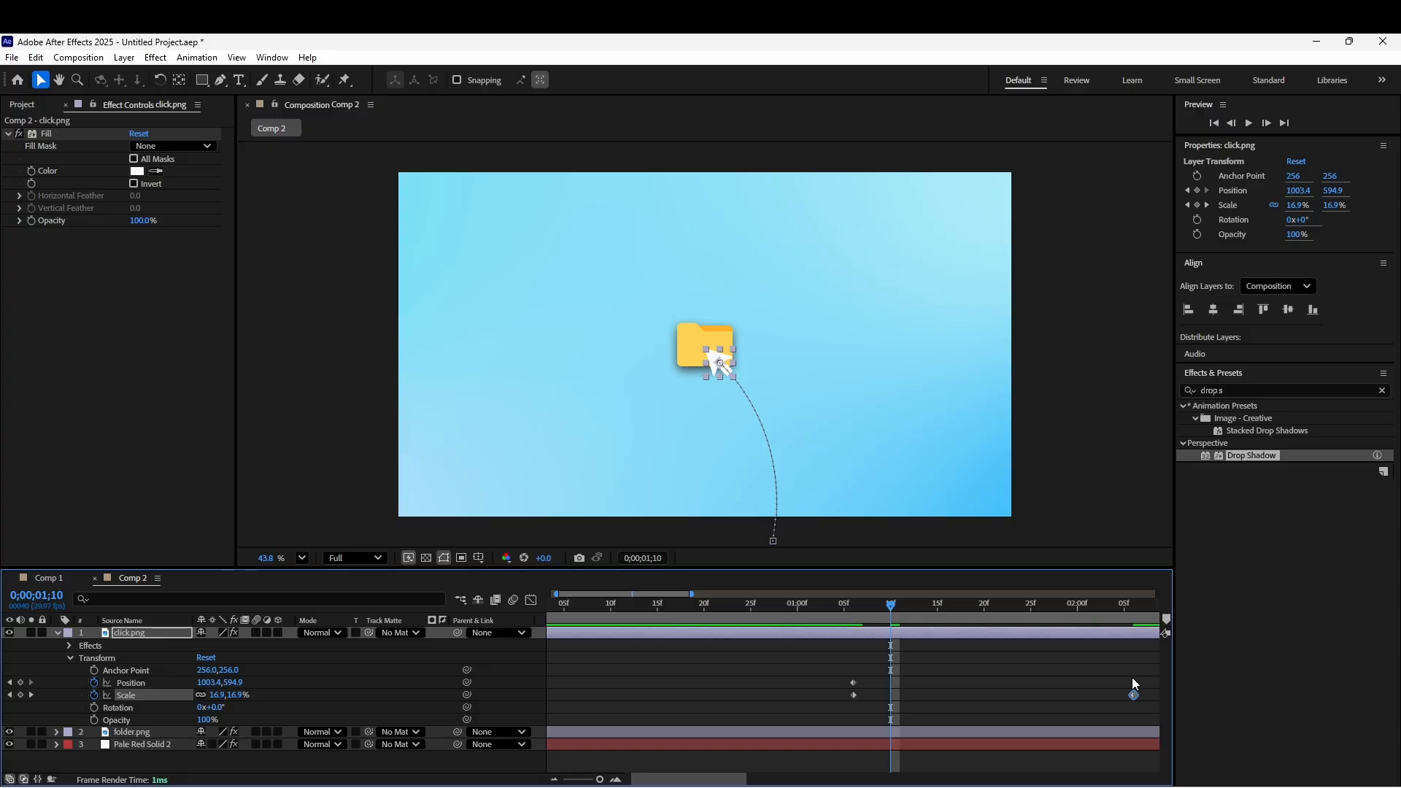
# Add an 18% Scale keyframe to click.png at 0;00;03;00 so the cursor grows back after the click
pyautogui.moveTo(650, 593); pyautogui.dragTo(718, 595)
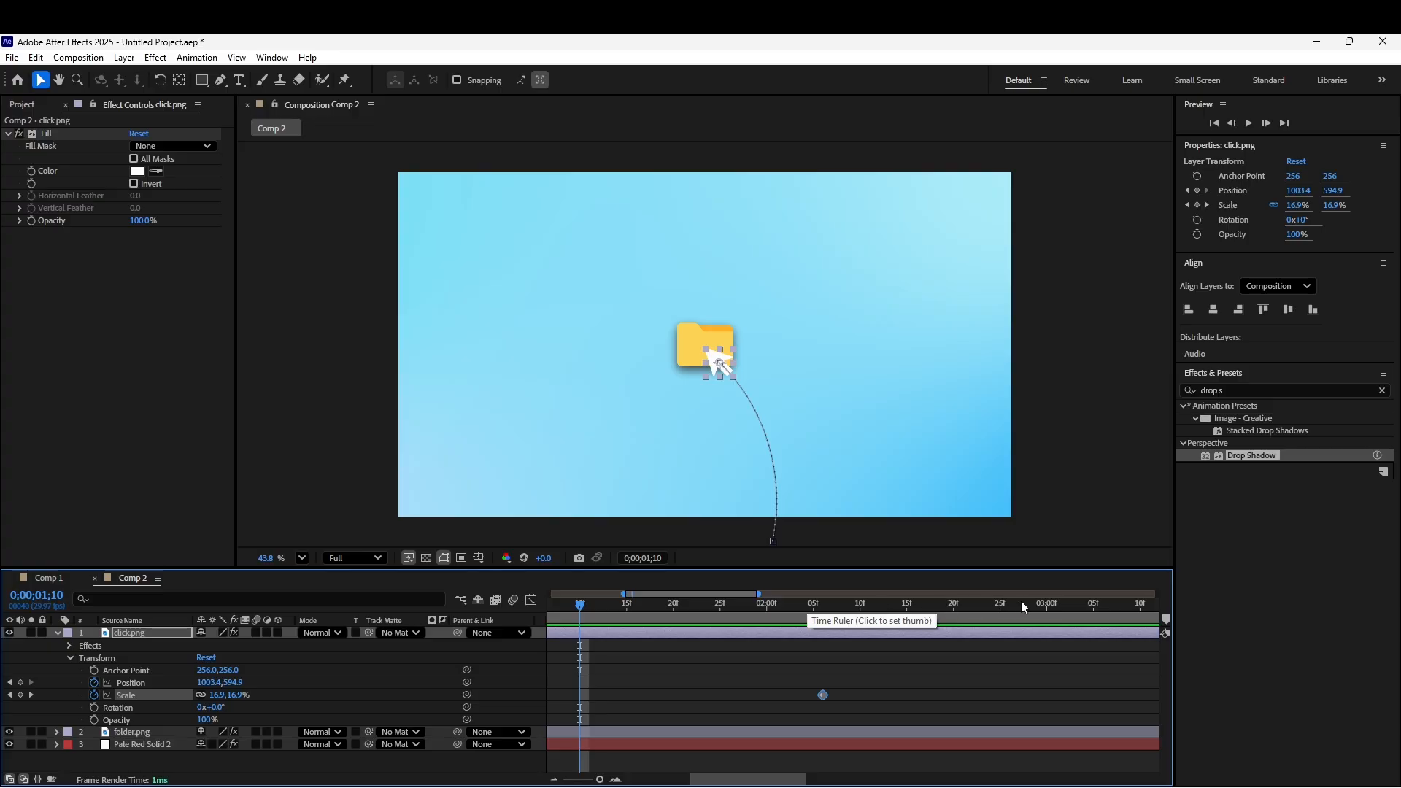
pyautogui.click(1058, 610)
pyautogui.click(1052, 611)
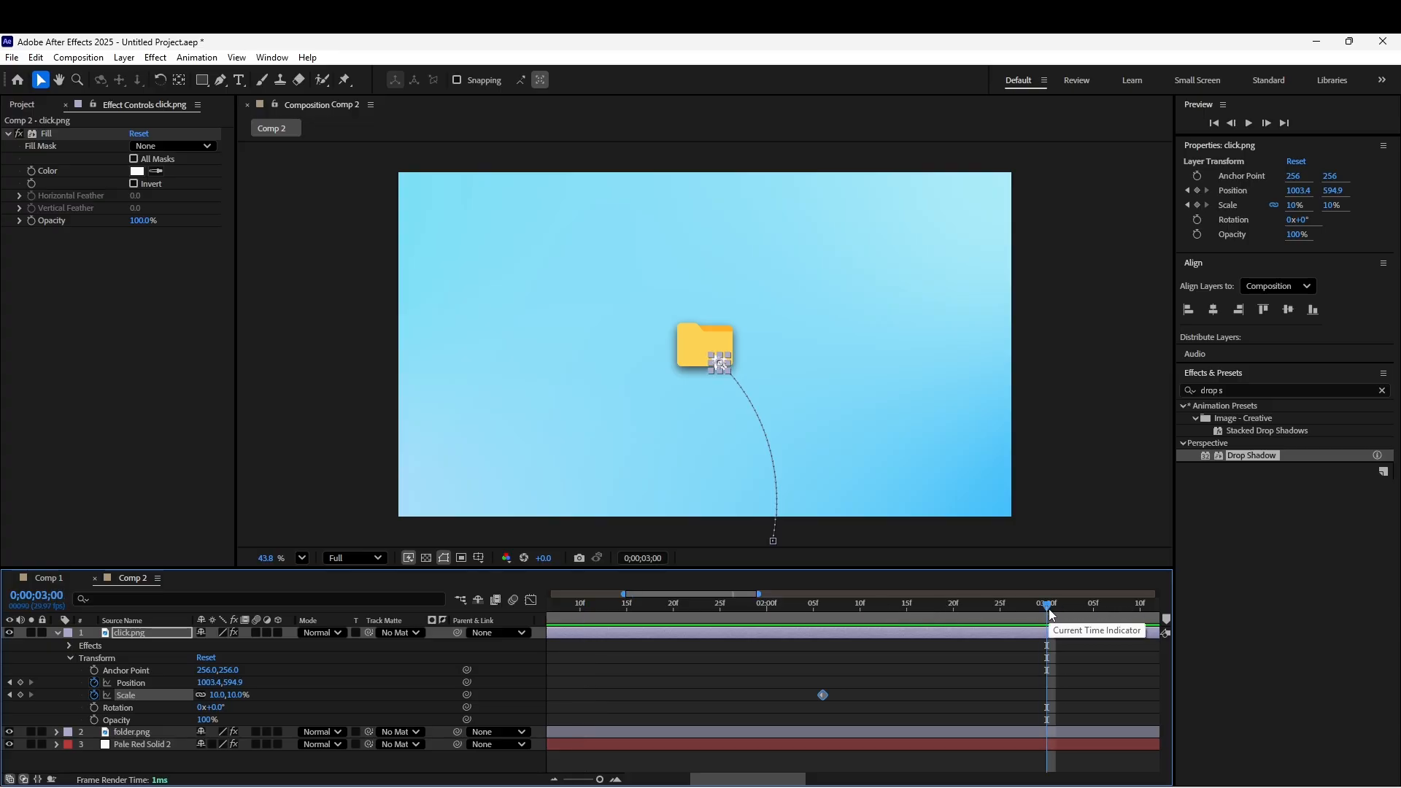
pyautogui.click(214, 697)
pyautogui.write('18')
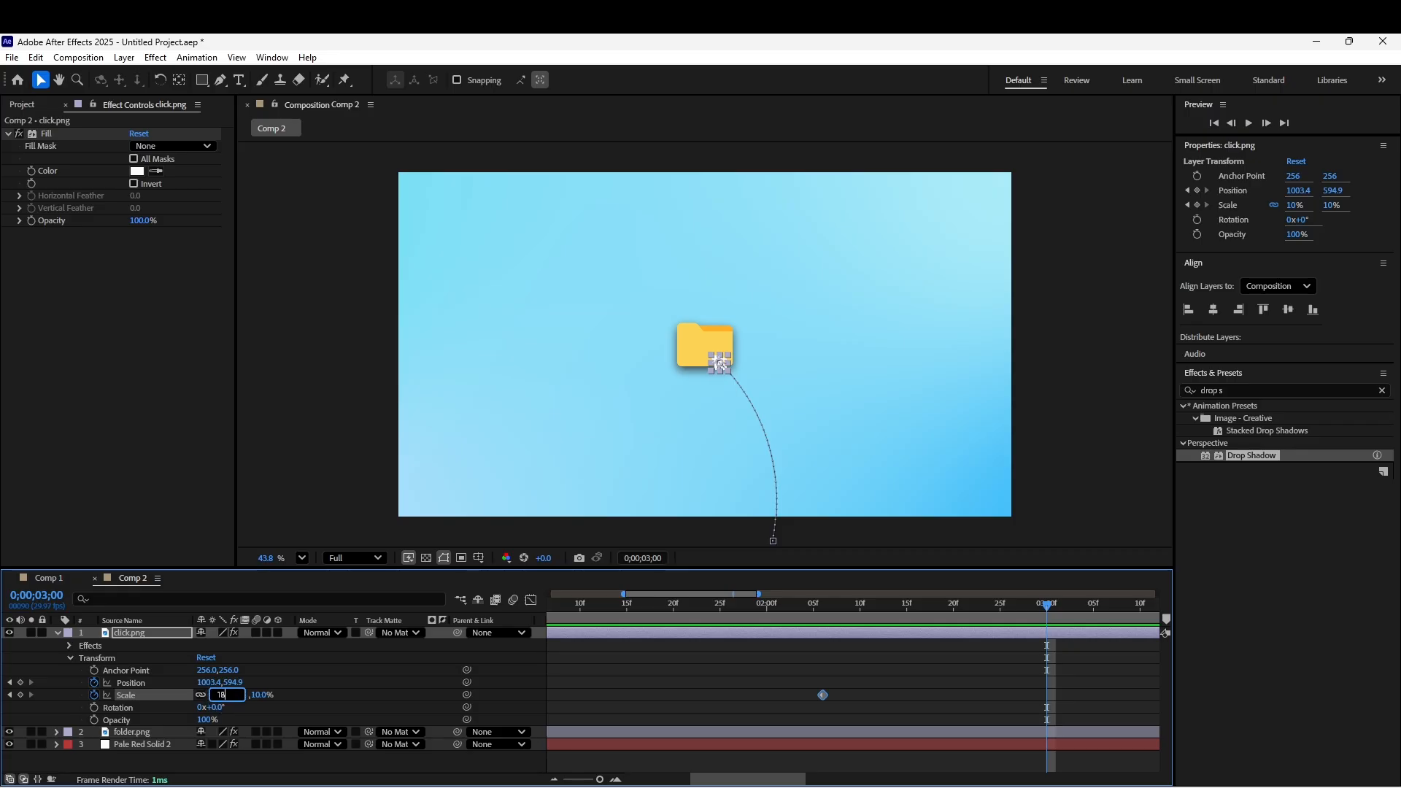
pyautogui.press('Return')
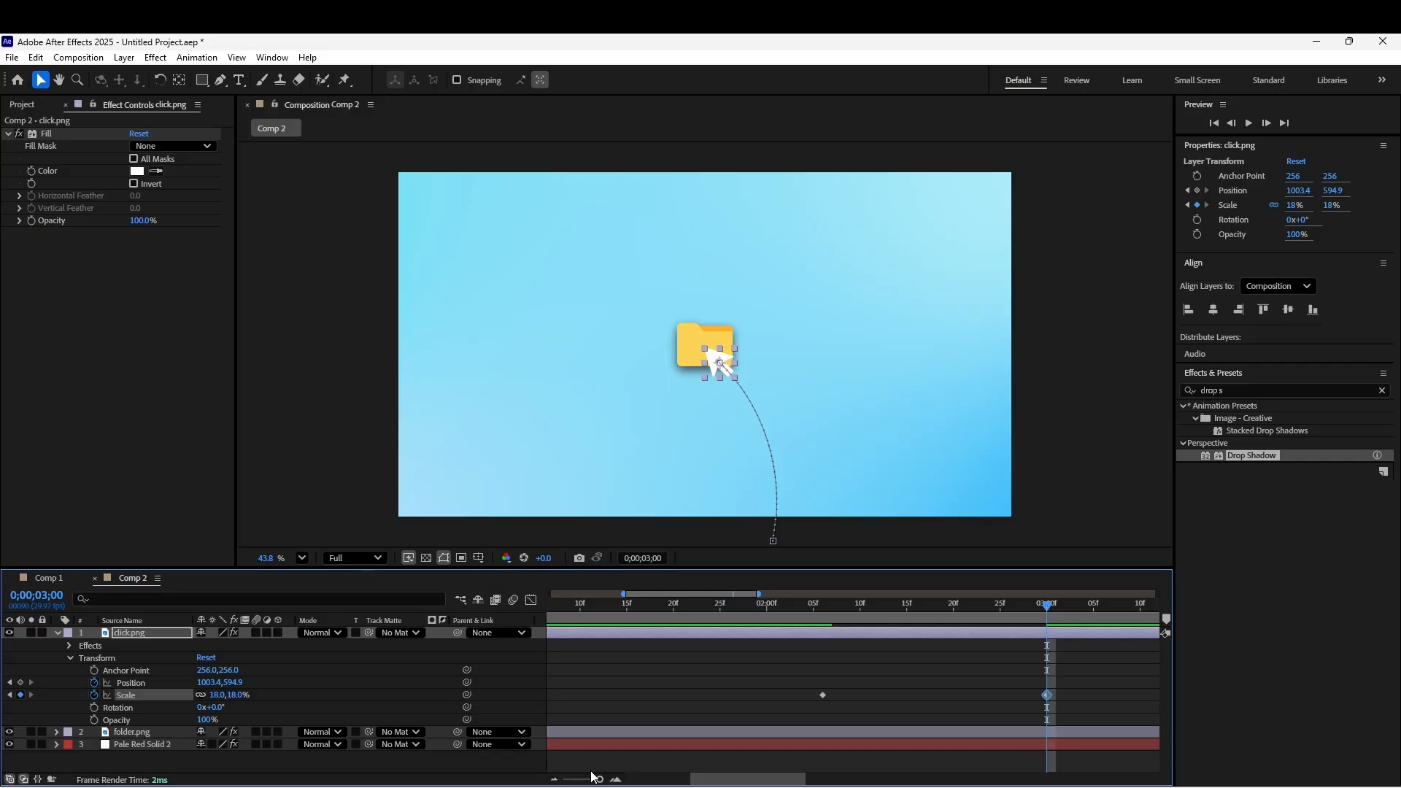
# Add Position keyframes to click.png at 0;00;02;06 and 0;00;03;00, matching its Scale keyframes, and preview the animation from the start
pyautogui.moveTo(600, 780); pyautogui.dragTo(566, 779)
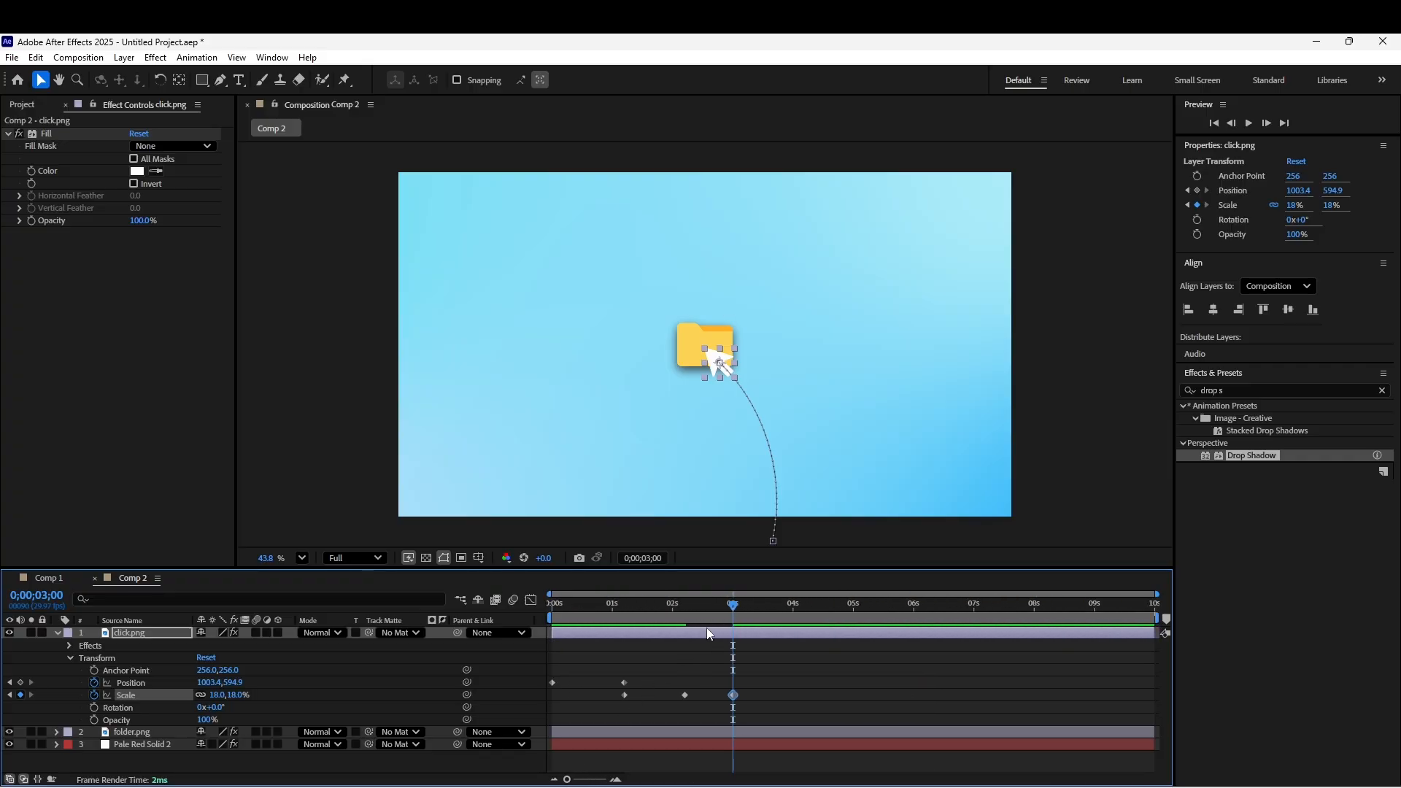
pyautogui.click(10, 695)
pyautogui.click(10, 695)
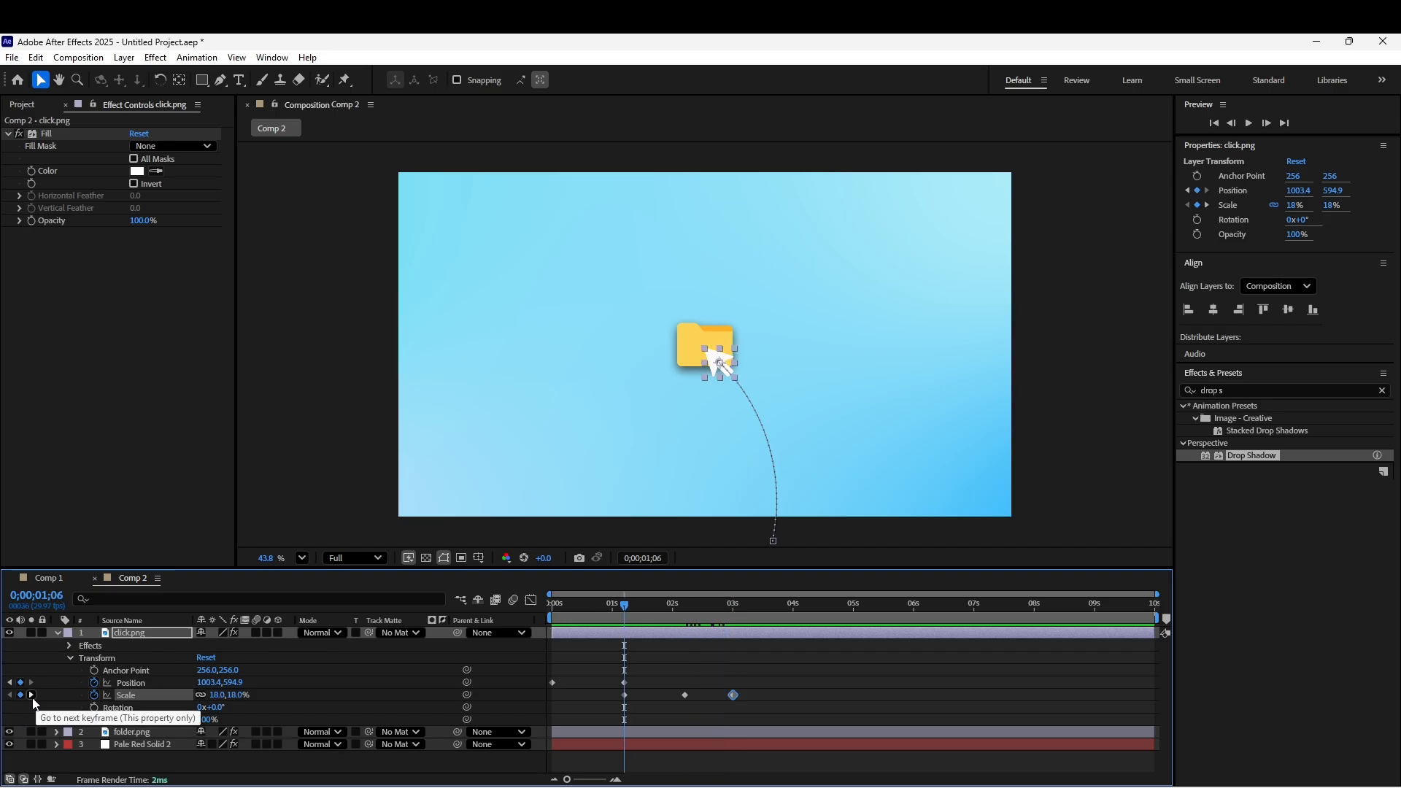
pyautogui.click(32, 695)
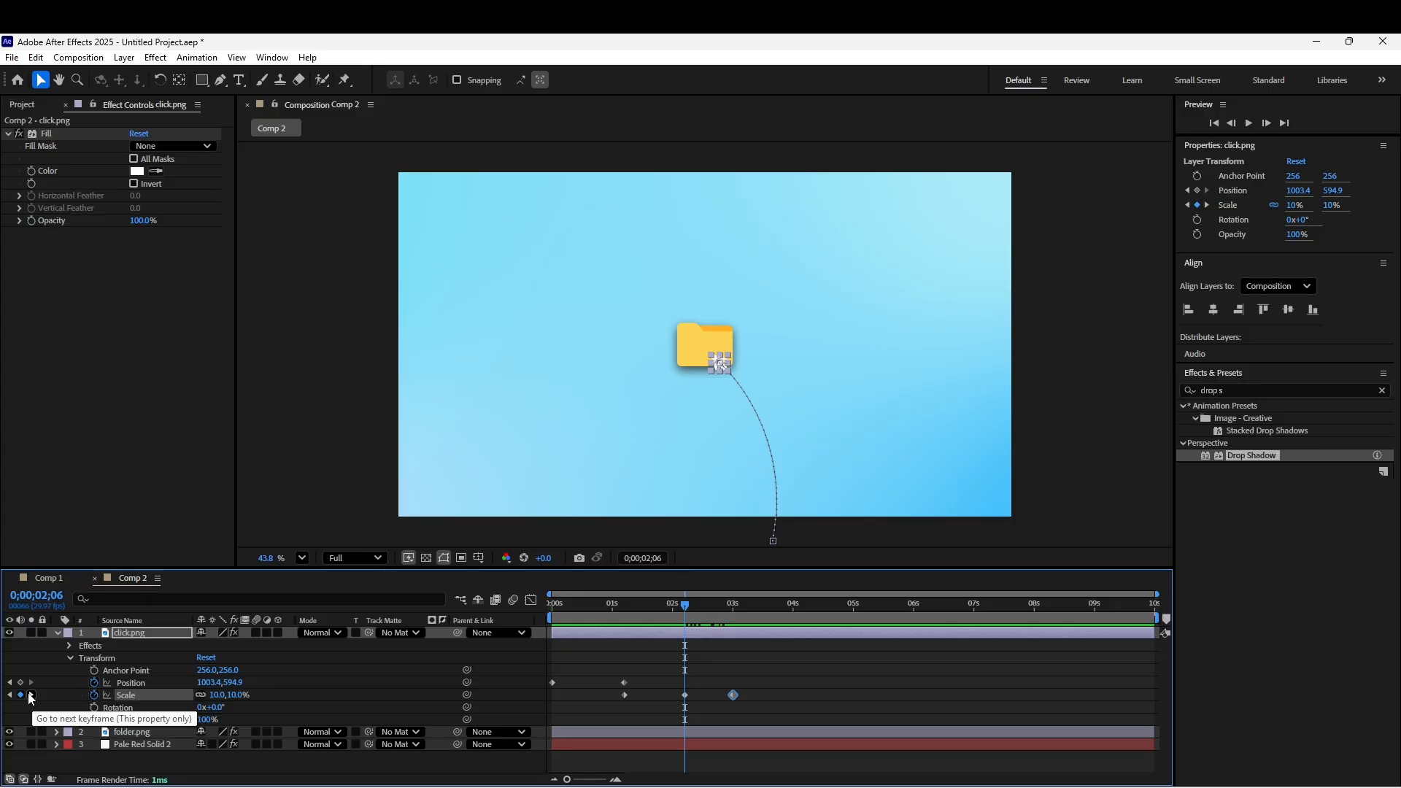
pyautogui.click(20, 682)
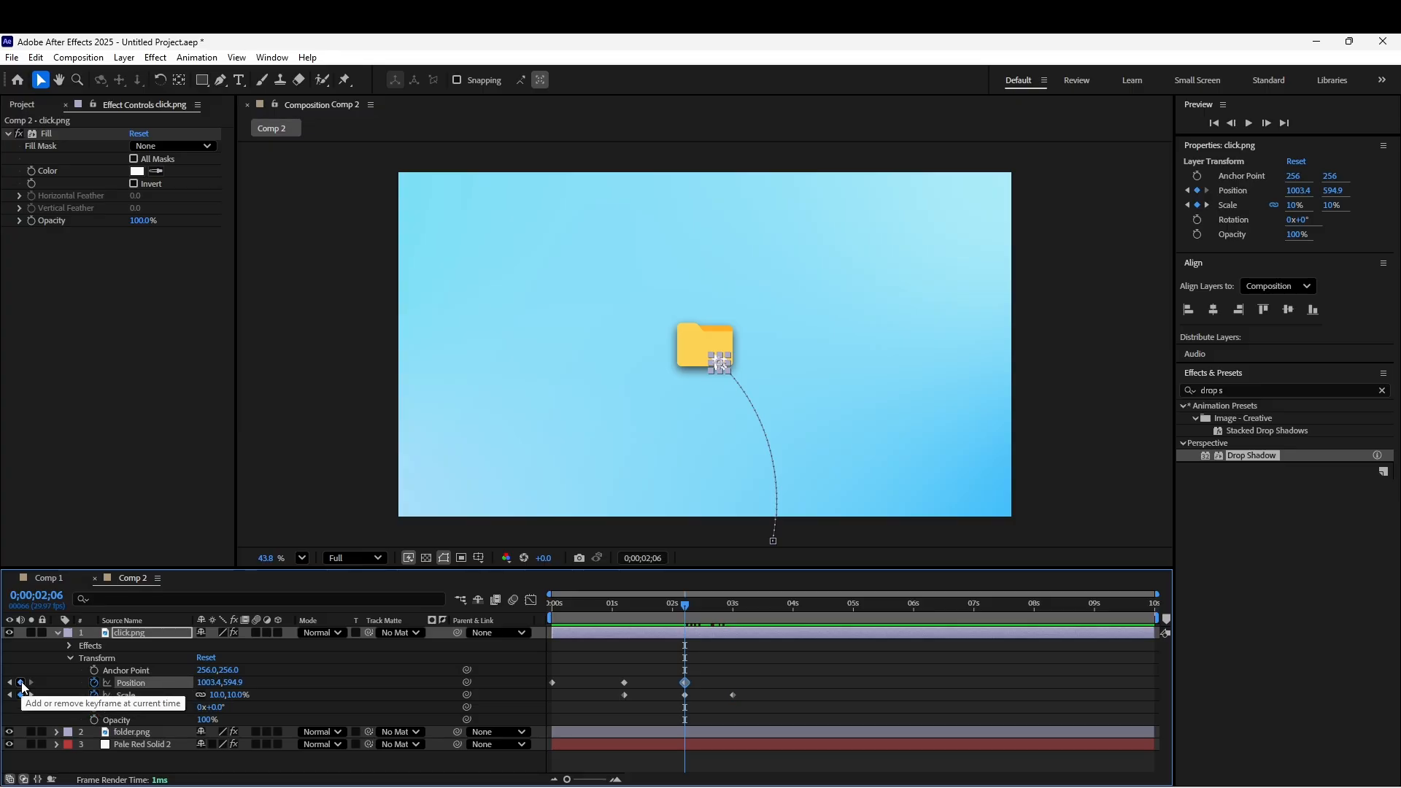
pyautogui.click(32, 696)
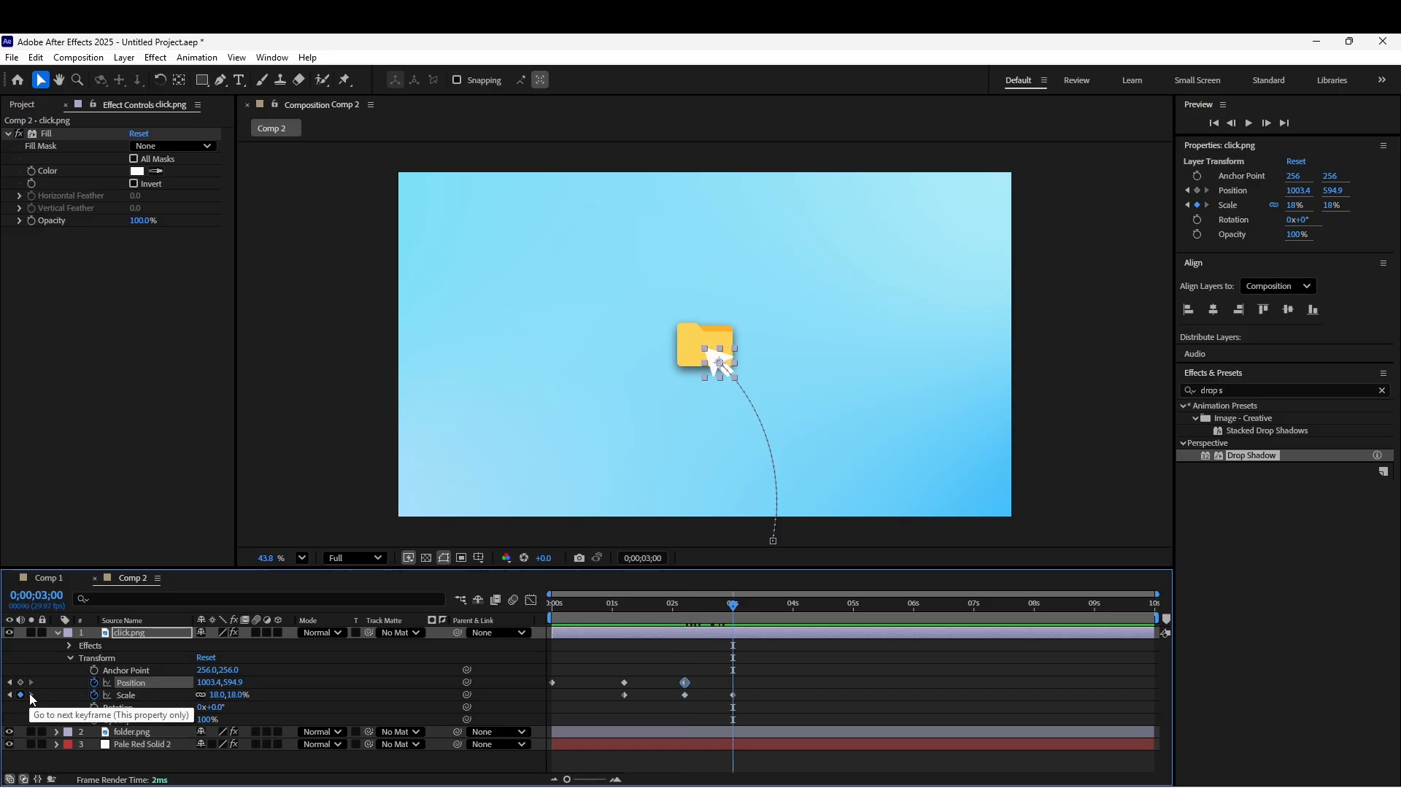
pyautogui.press('Home')
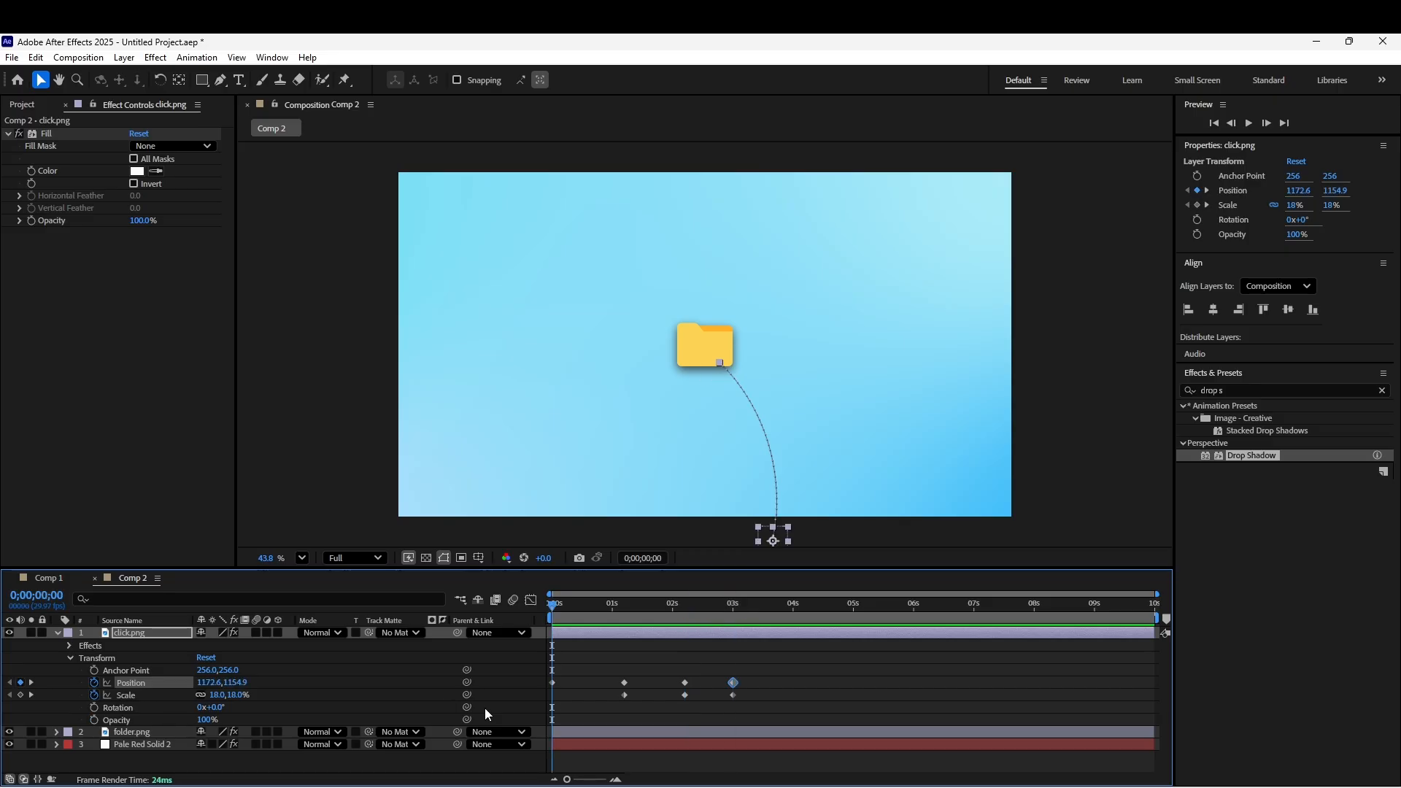
pyautogui.press('space')
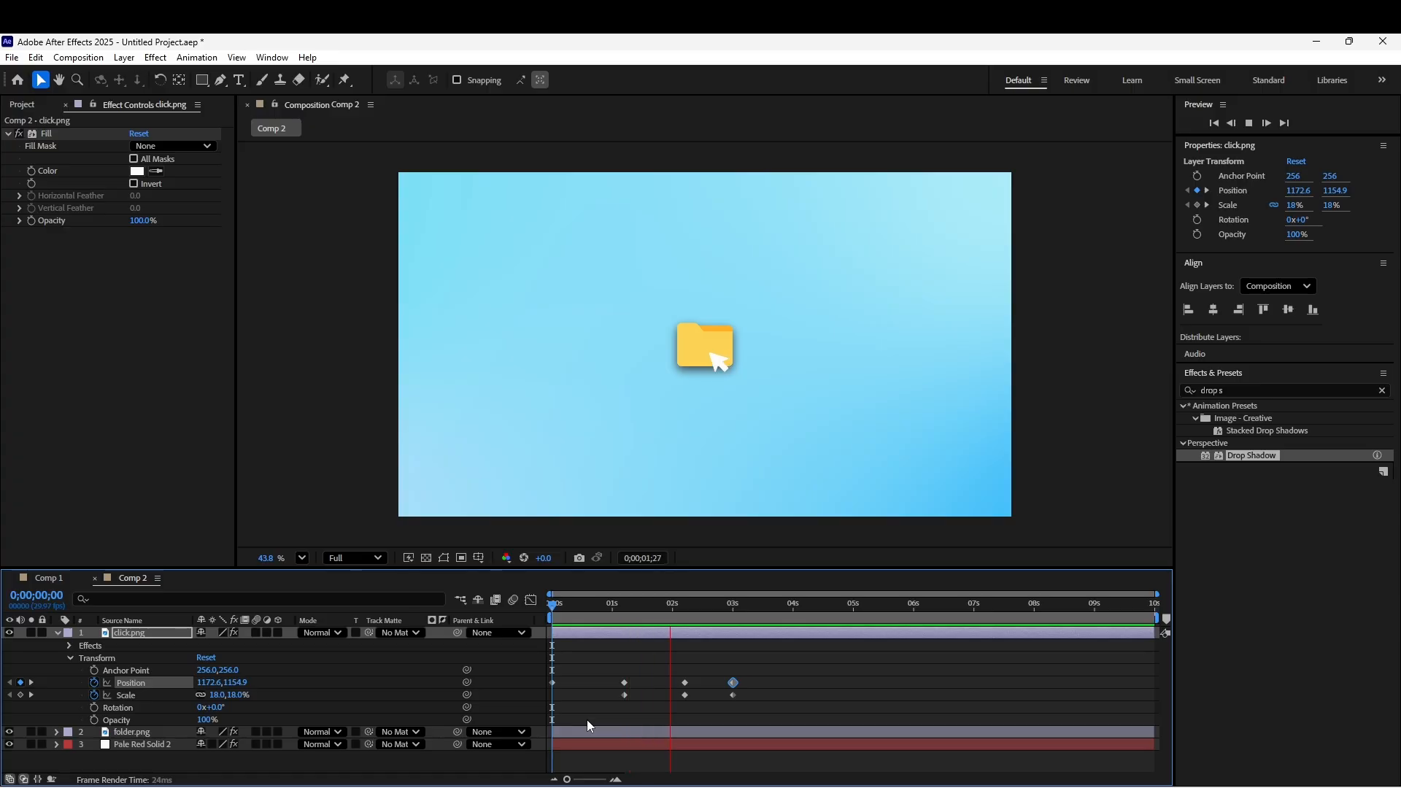
pyautogui.press('space')
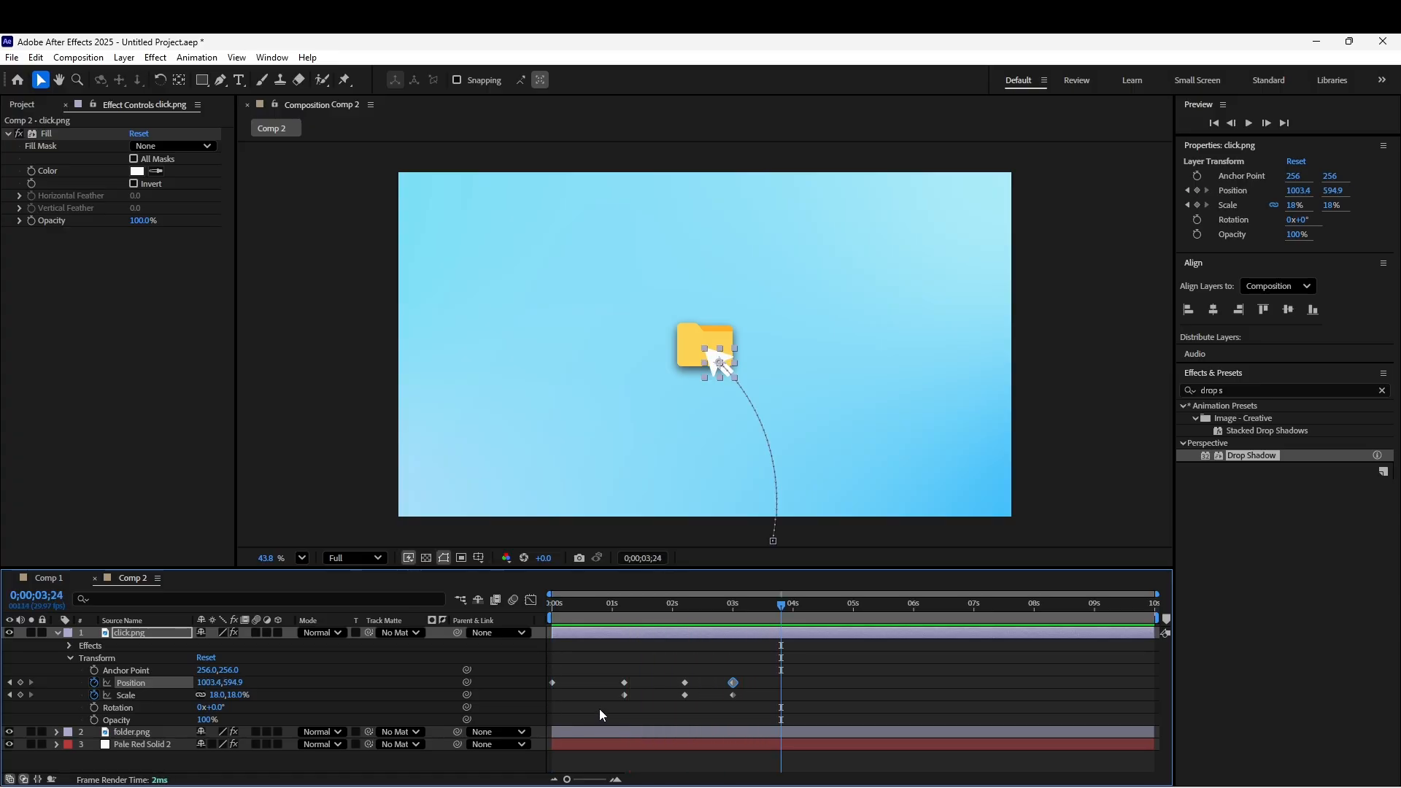
# Move click.png's last two pairs of Position and Scale keyframes earlier, to about 0;00;01;11 and 0;00;01;16, and preview the faster click
pyautogui.moveTo(769, 612); pyautogui.dragTo(626, 655)
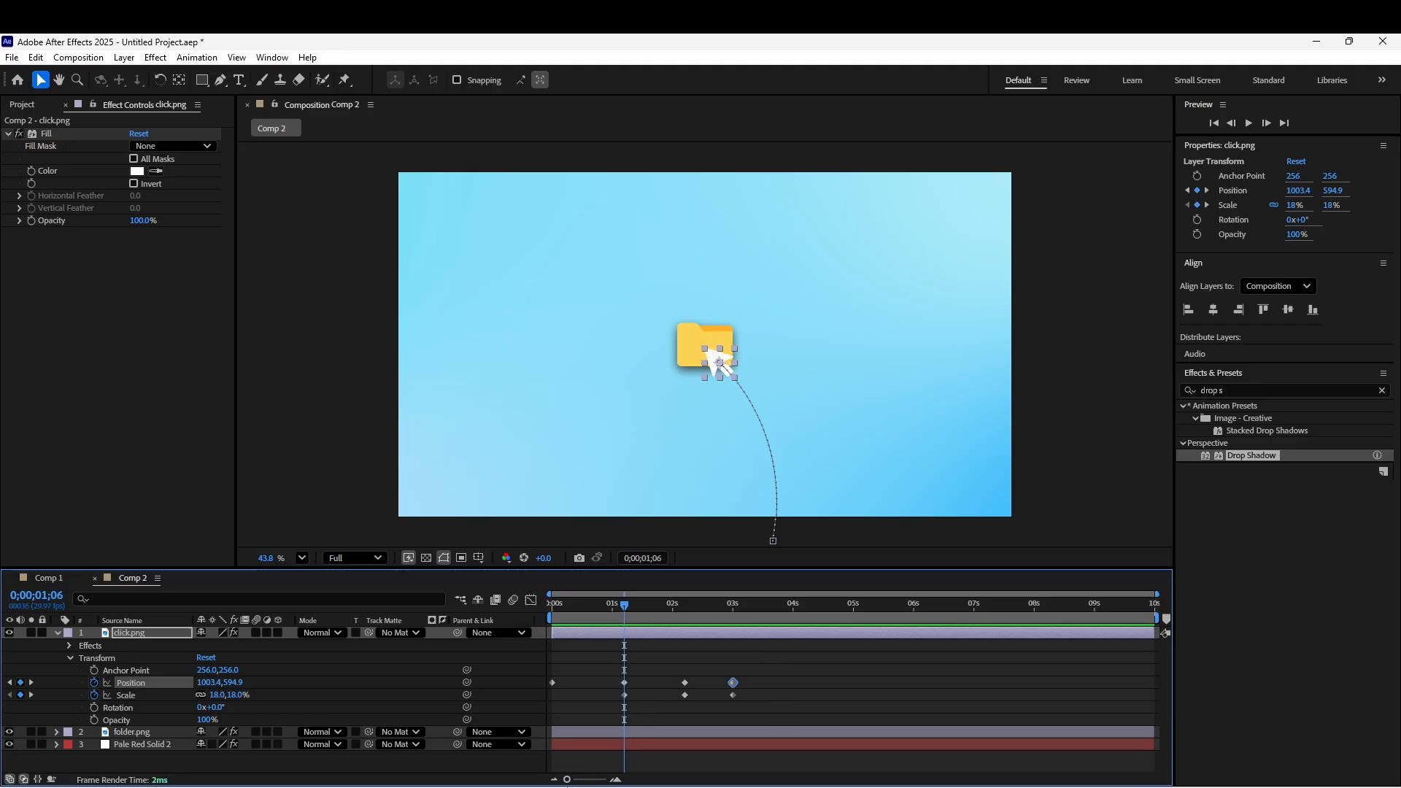
pyautogui.moveTo(566, 779); pyautogui.dragTo(593, 780)
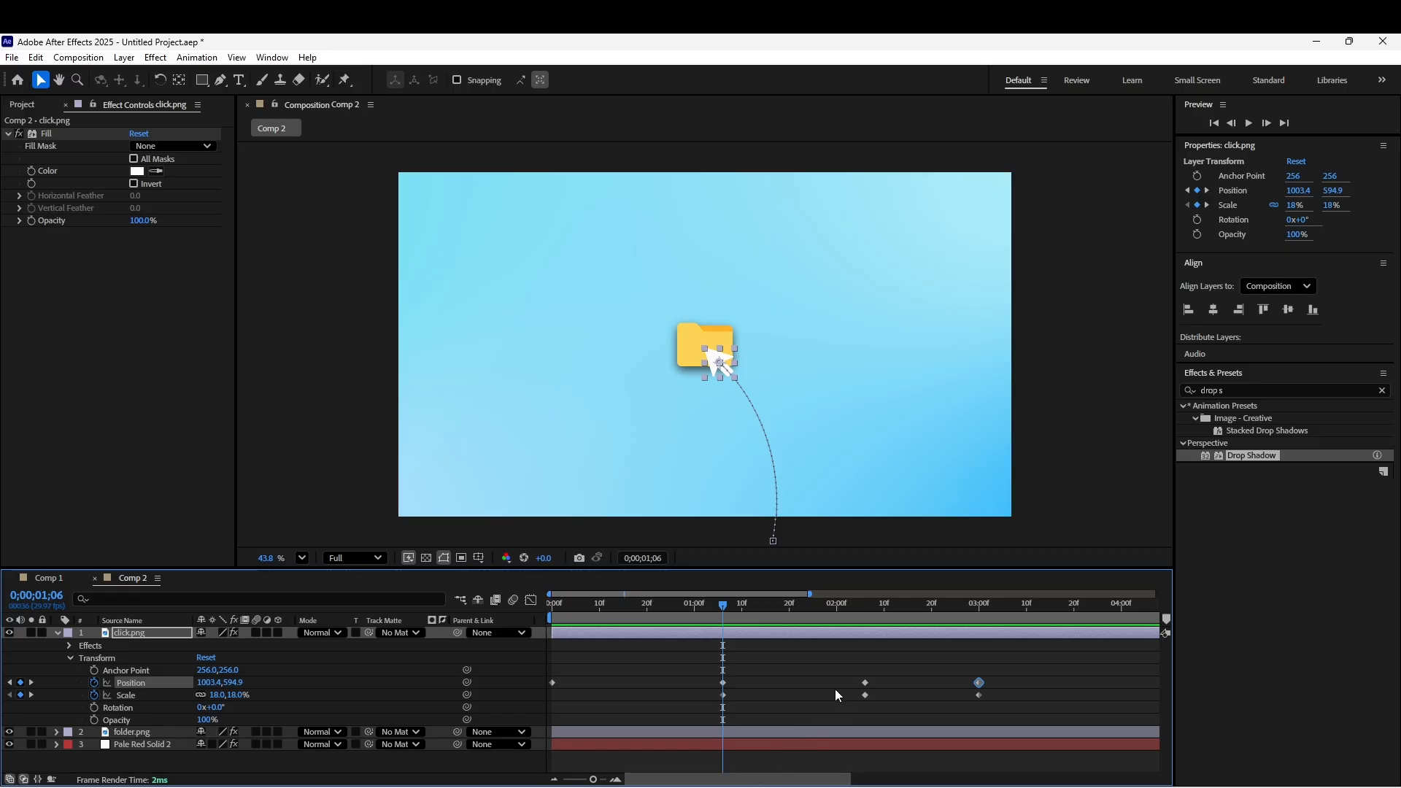
pyautogui.moveTo(839, 645); pyautogui.dragTo(999, 721)
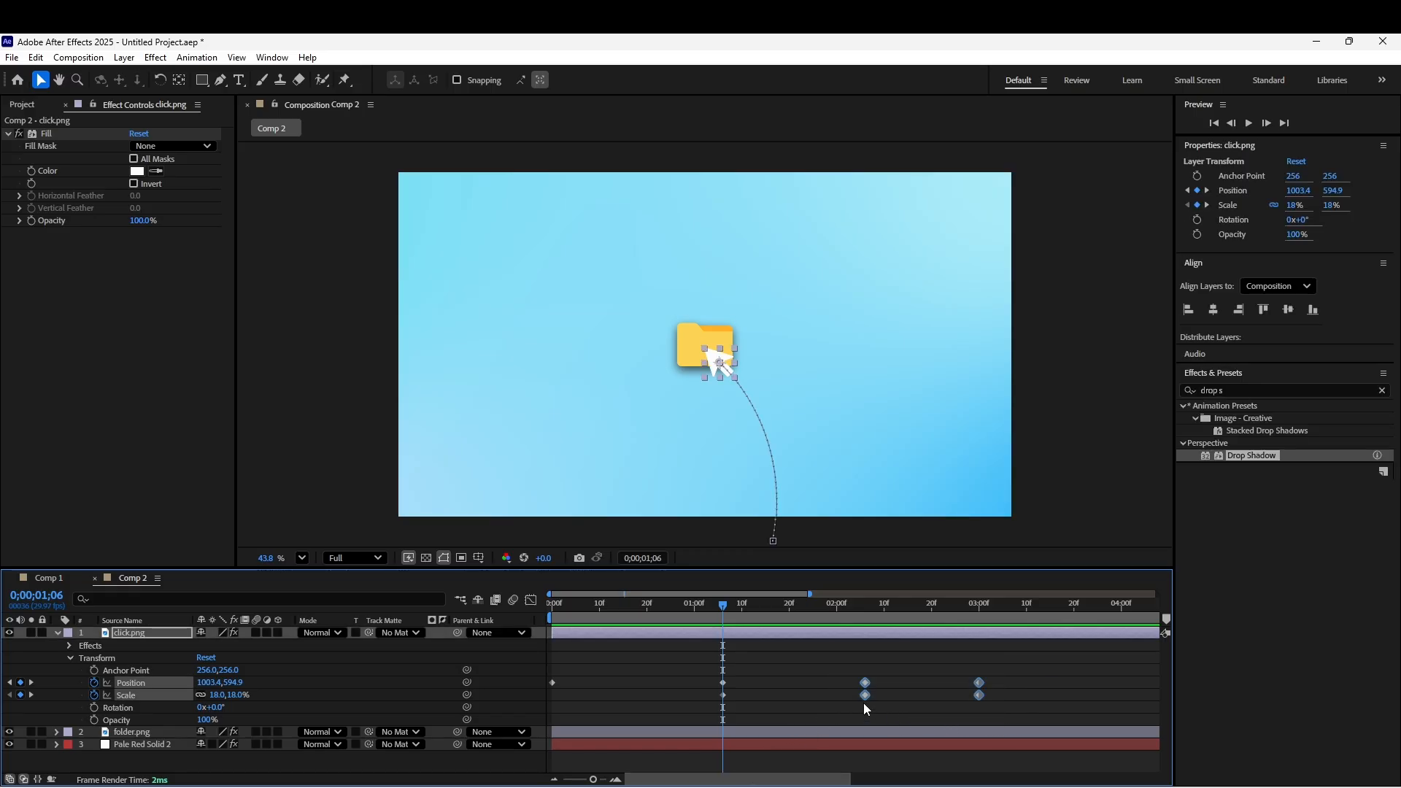
pyautogui.moveTo(864, 698); pyautogui.dragTo(809, 697)
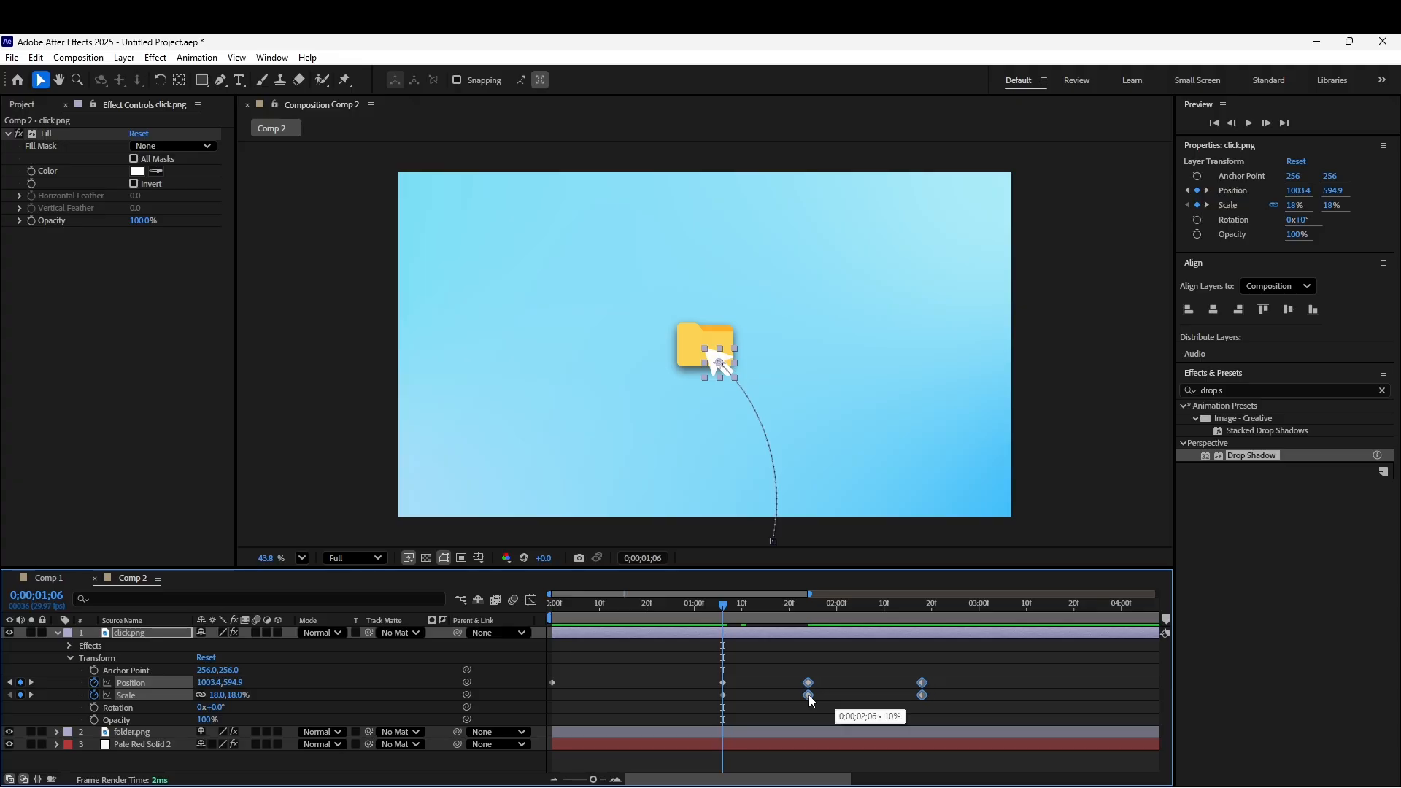
pyautogui.moveTo(870, 642); pyautogui.dragTo(884, 697)
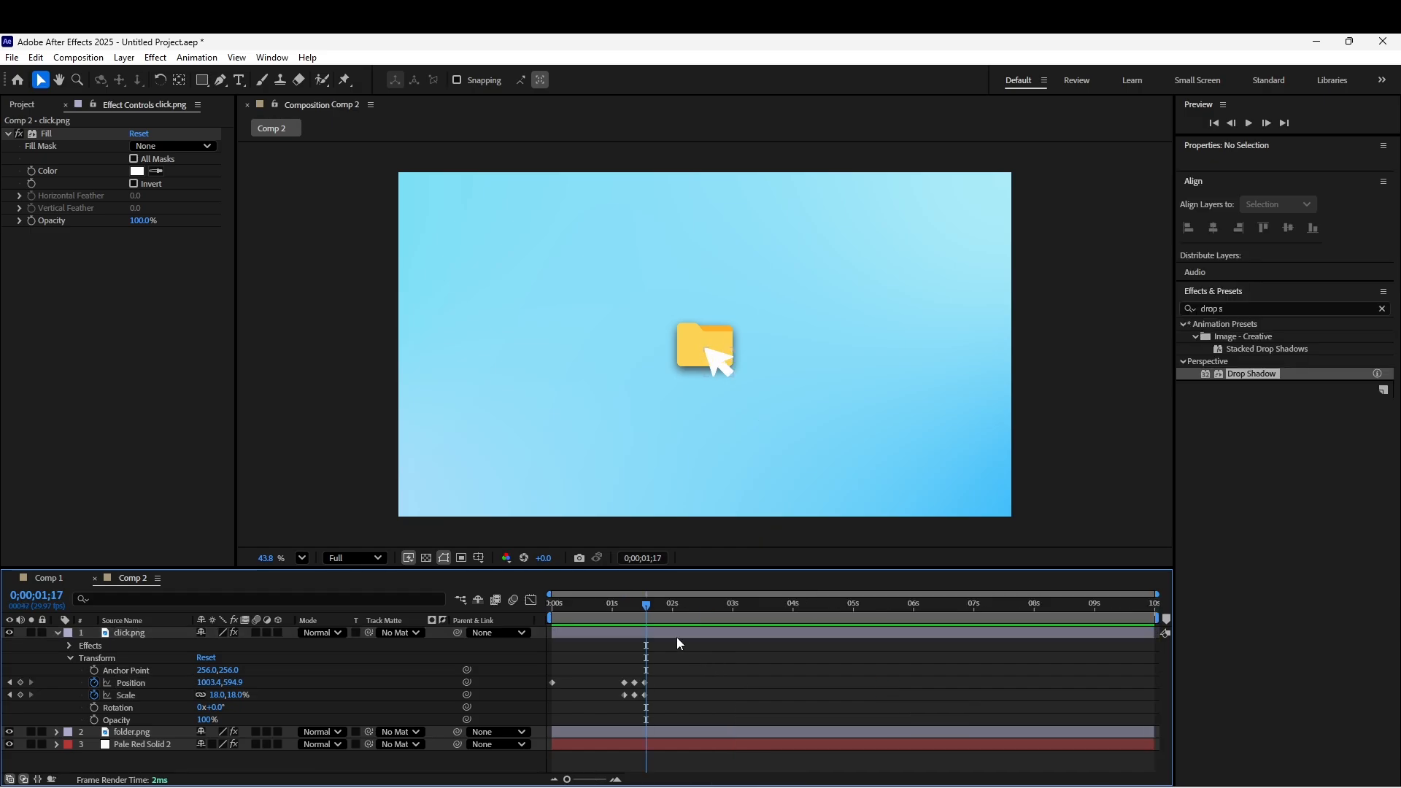
pyautogui.moveTo(646, 607); pyautogui.dragTo(508, 632)
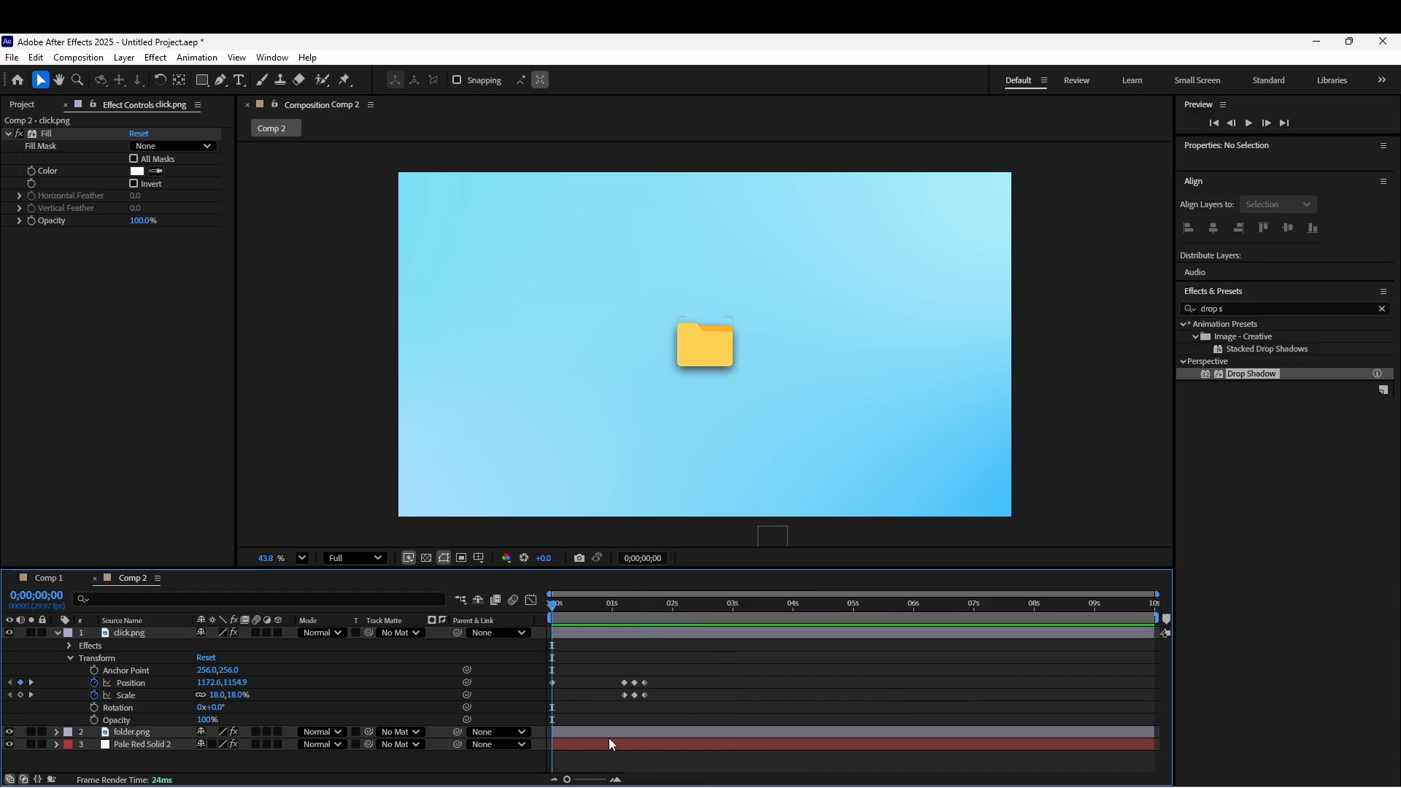
pyautogui.press('space')
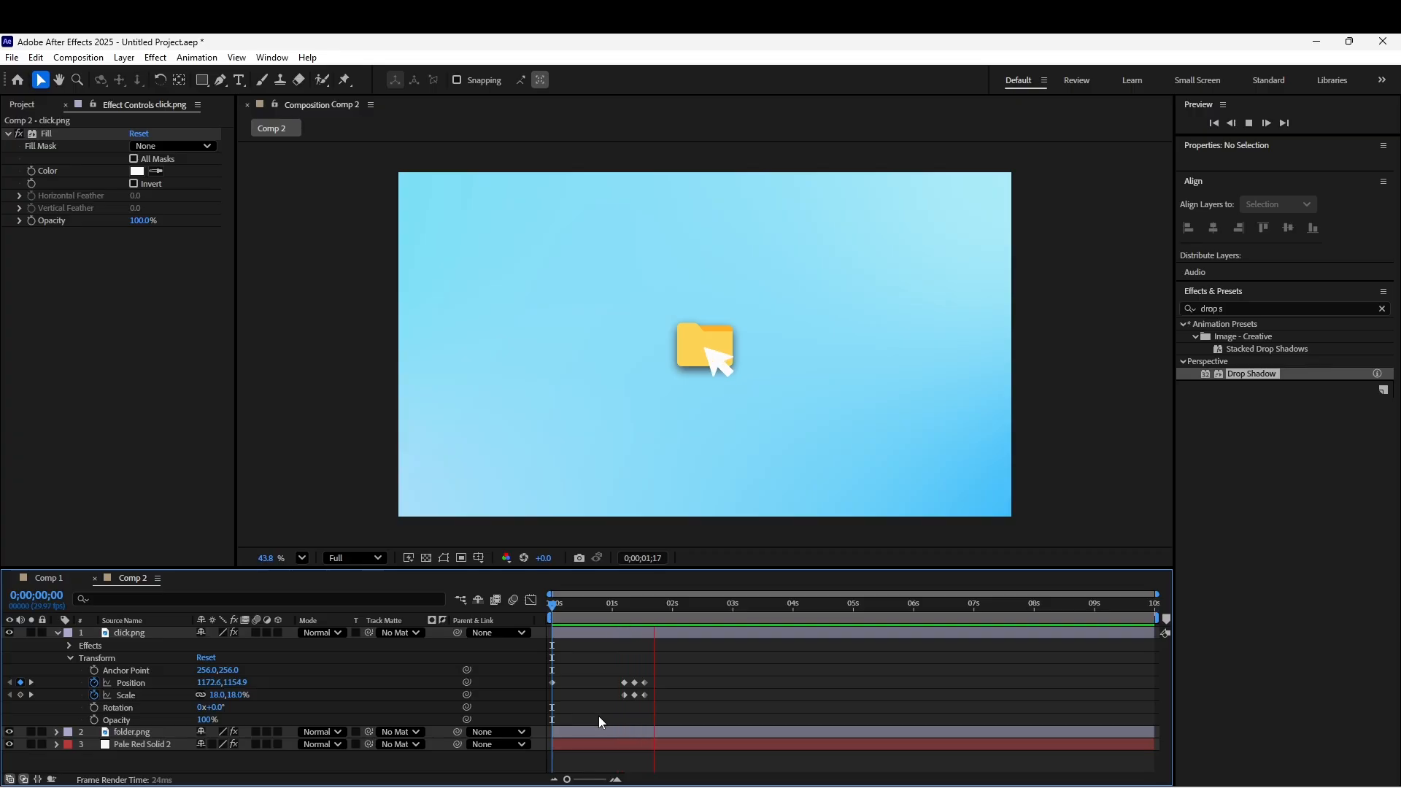
pyautogui.press('space')
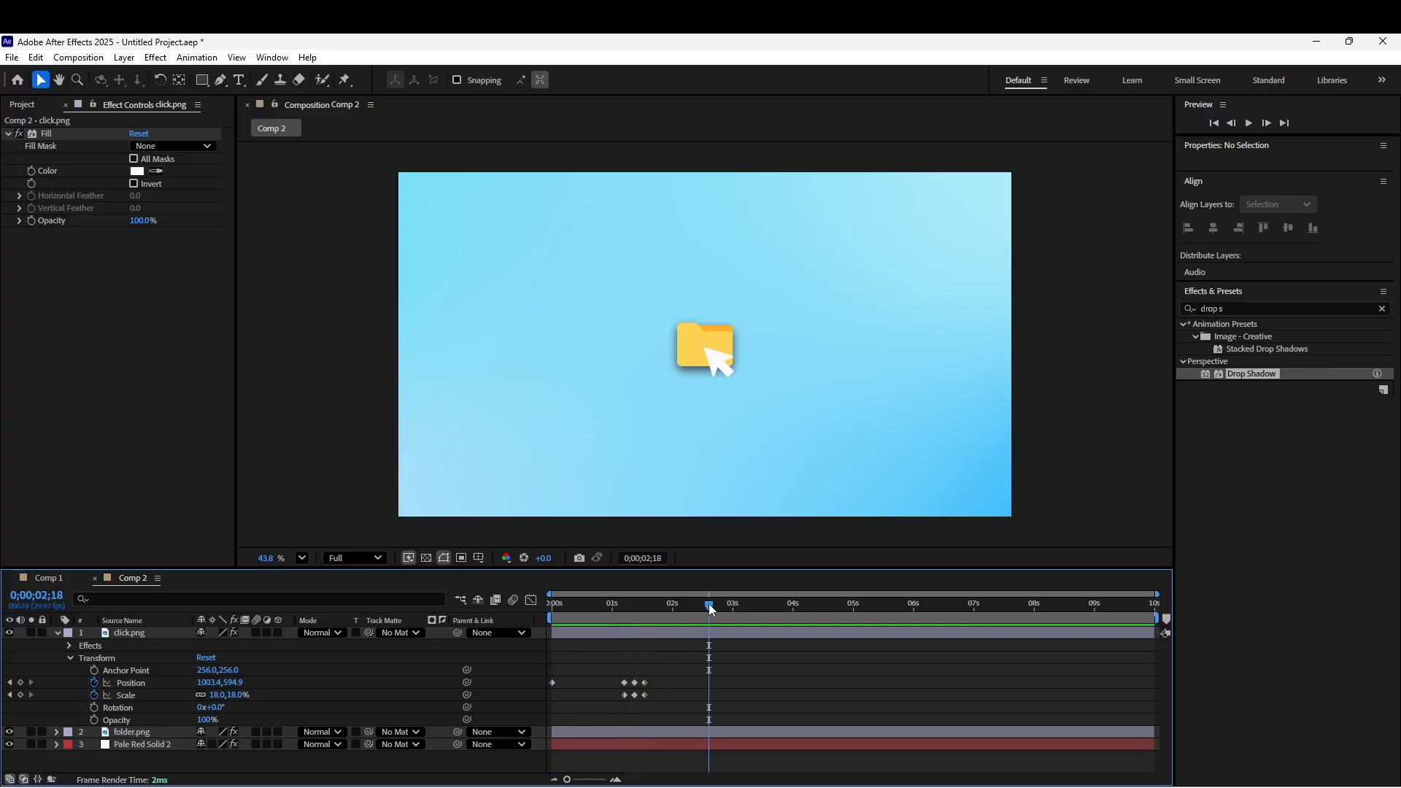
# Start Scale keyframing on folder.png with a 34% keyframe at 0;00;01;11, where the cursor is smallest
pyautogui.moveTo(708, 603); pyautogui.dragTo(633, 623)
pyautogui.click(57, 634)
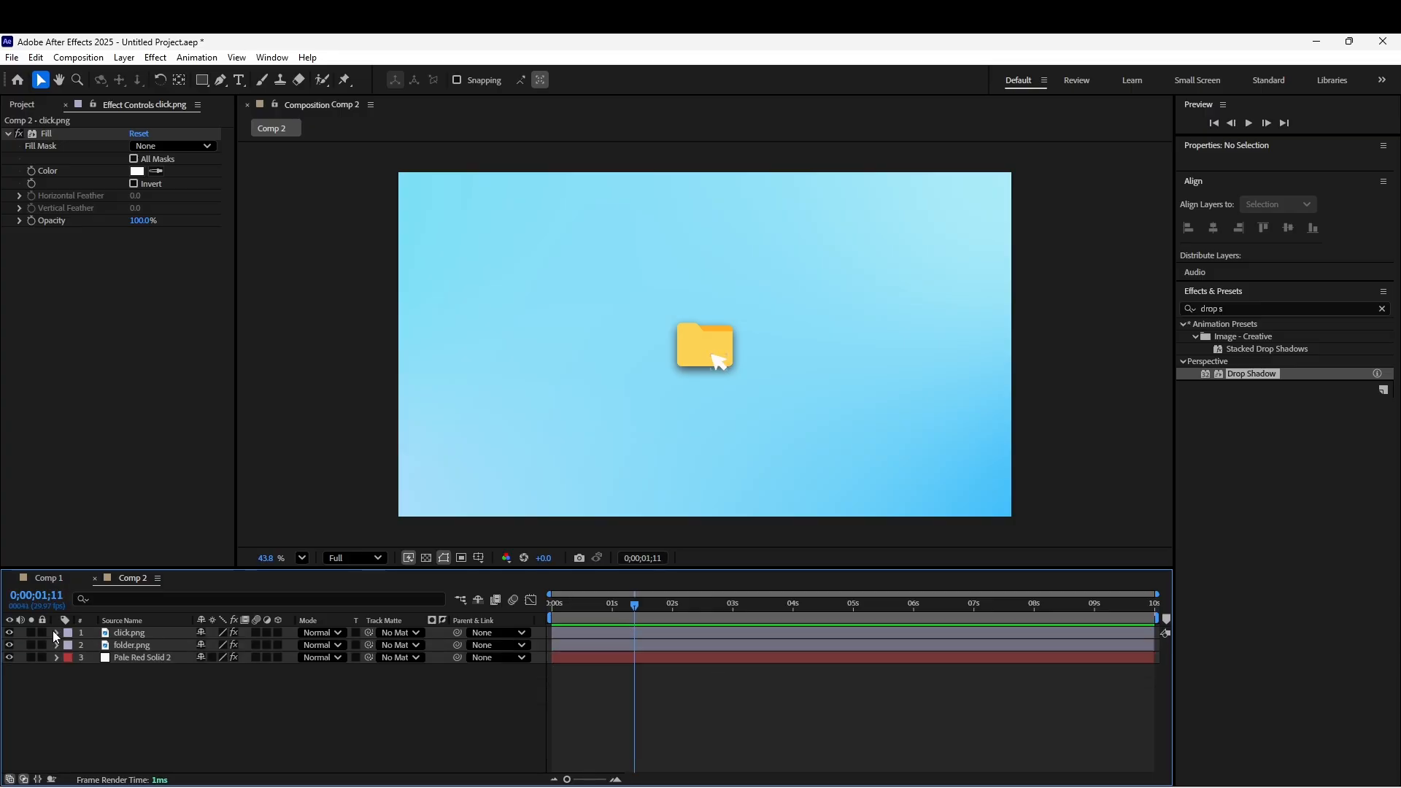
pyautogui.click(90, 646)
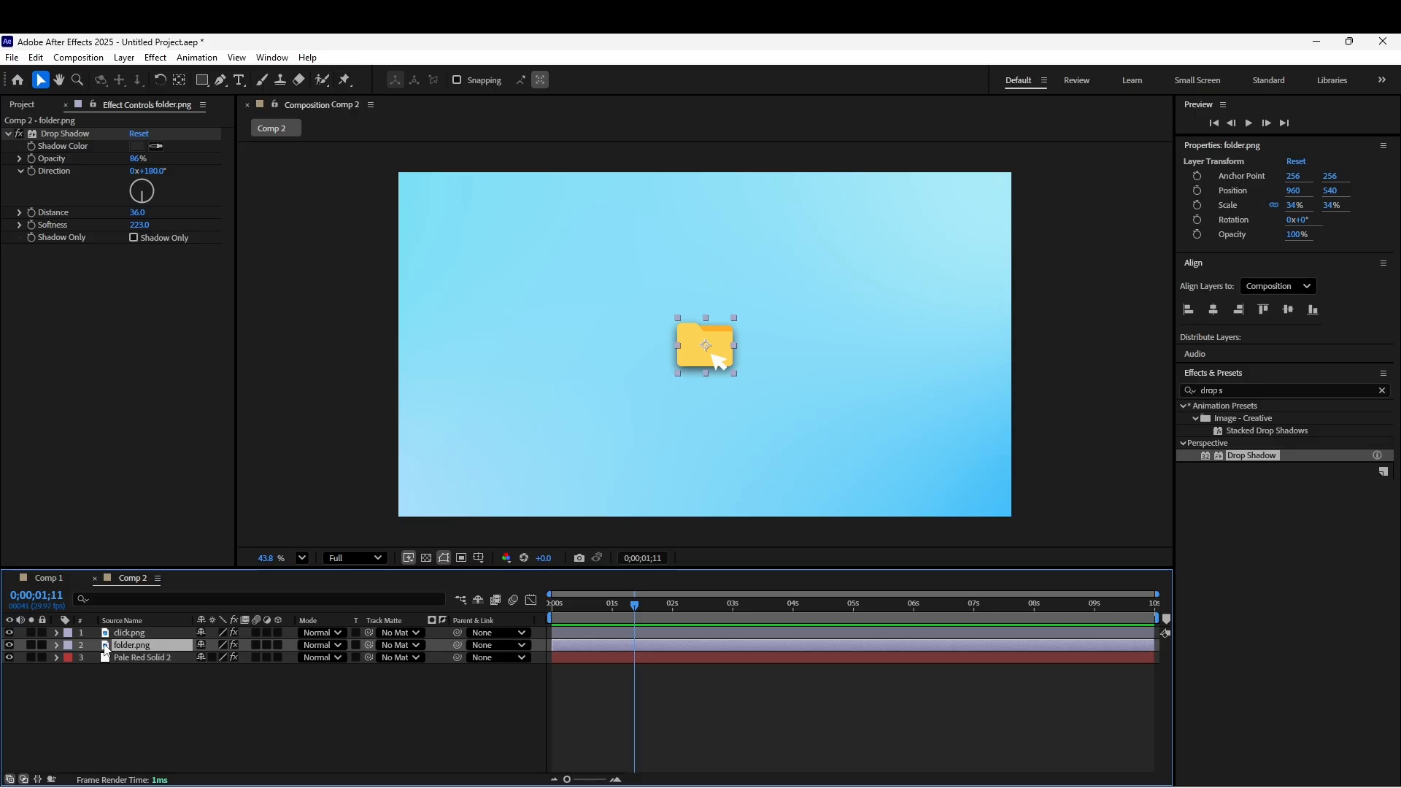
pyautogui.click(57, 646)
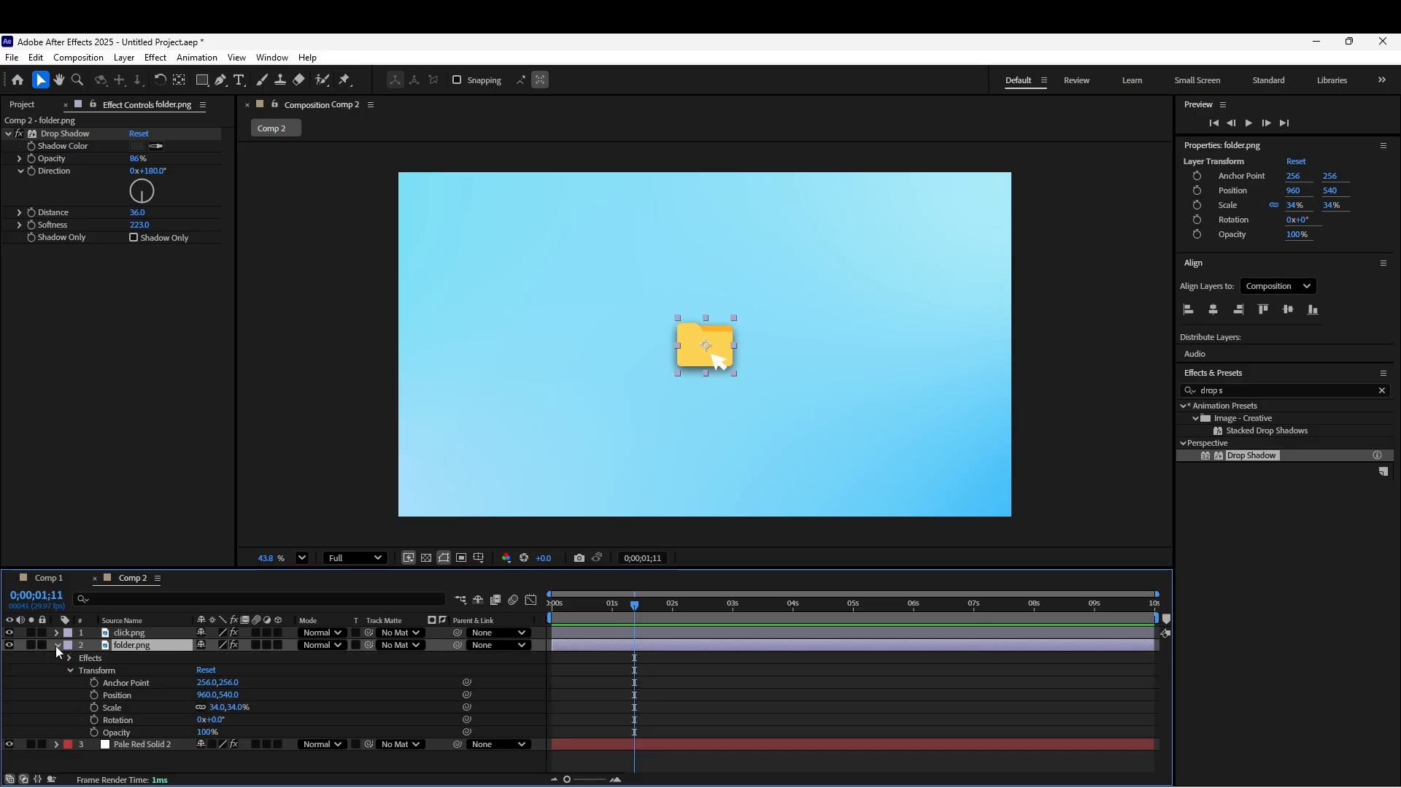
pyautogui.click(94, 707)
# Add a 30% Scale keyframe to folder.png at 0;00;01;16
pyautogui.click(600, 779)
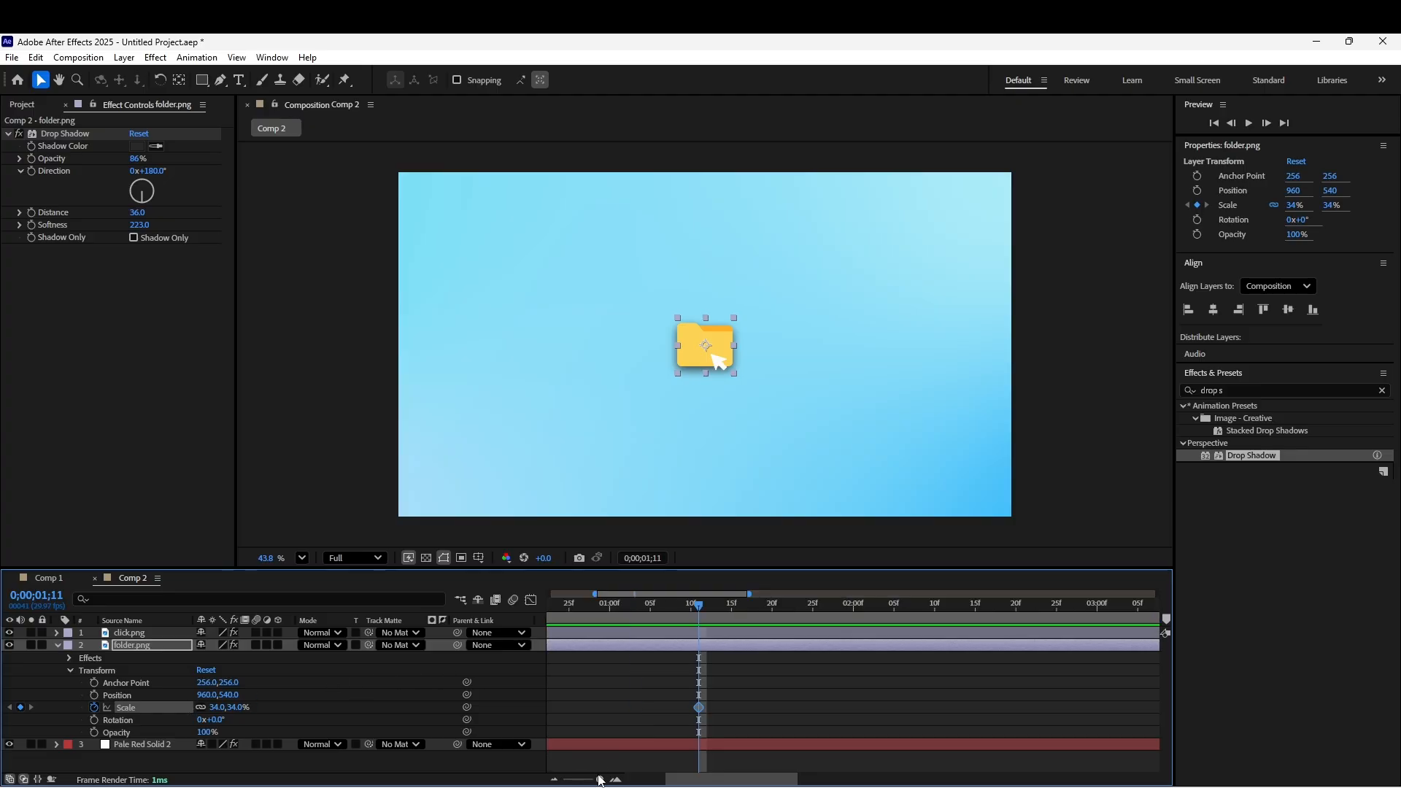
pyautogui.moveTo(598, 777); pyautogui.dragTo(607, 779)
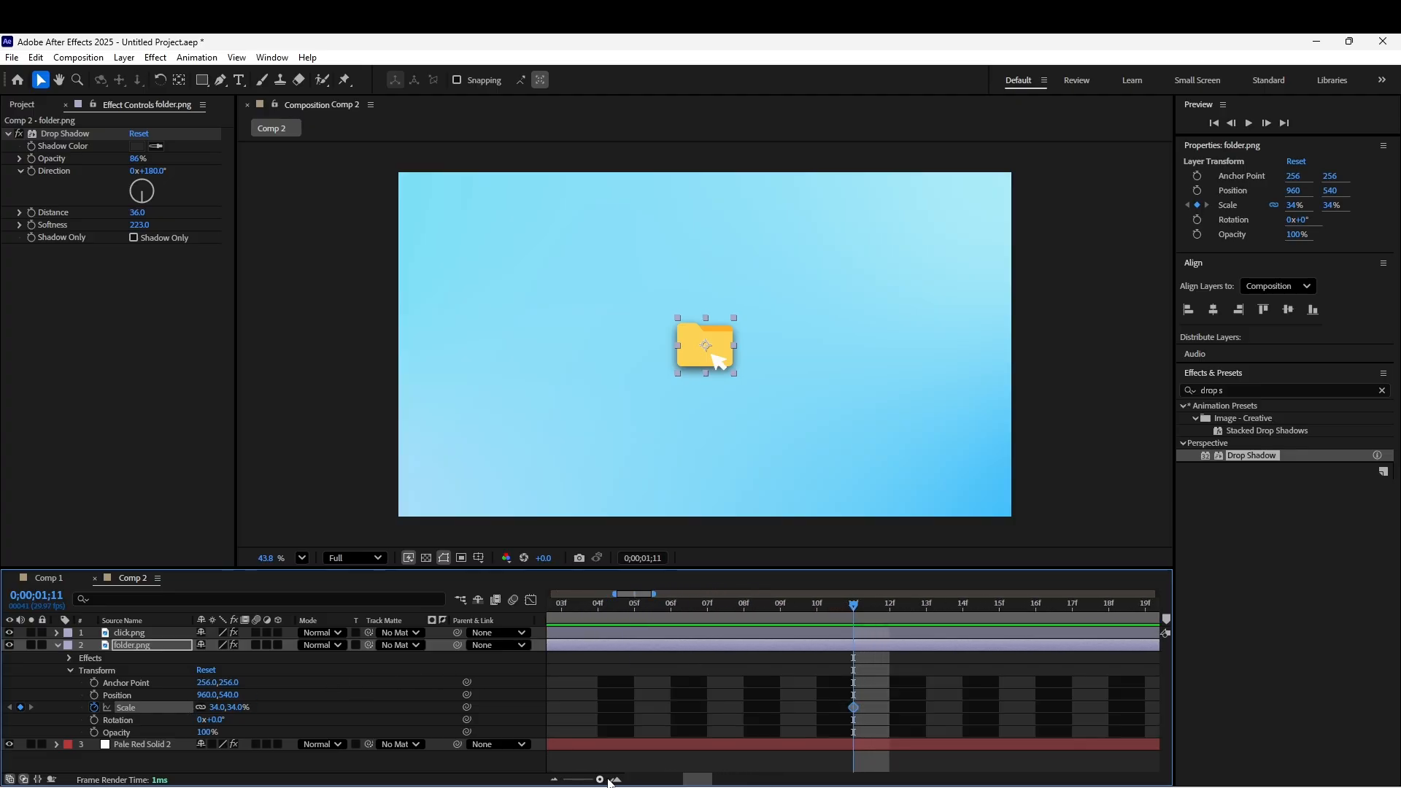
pyautogui.moveTo(838, 607); pyautogui.dragTo(1020, 605)
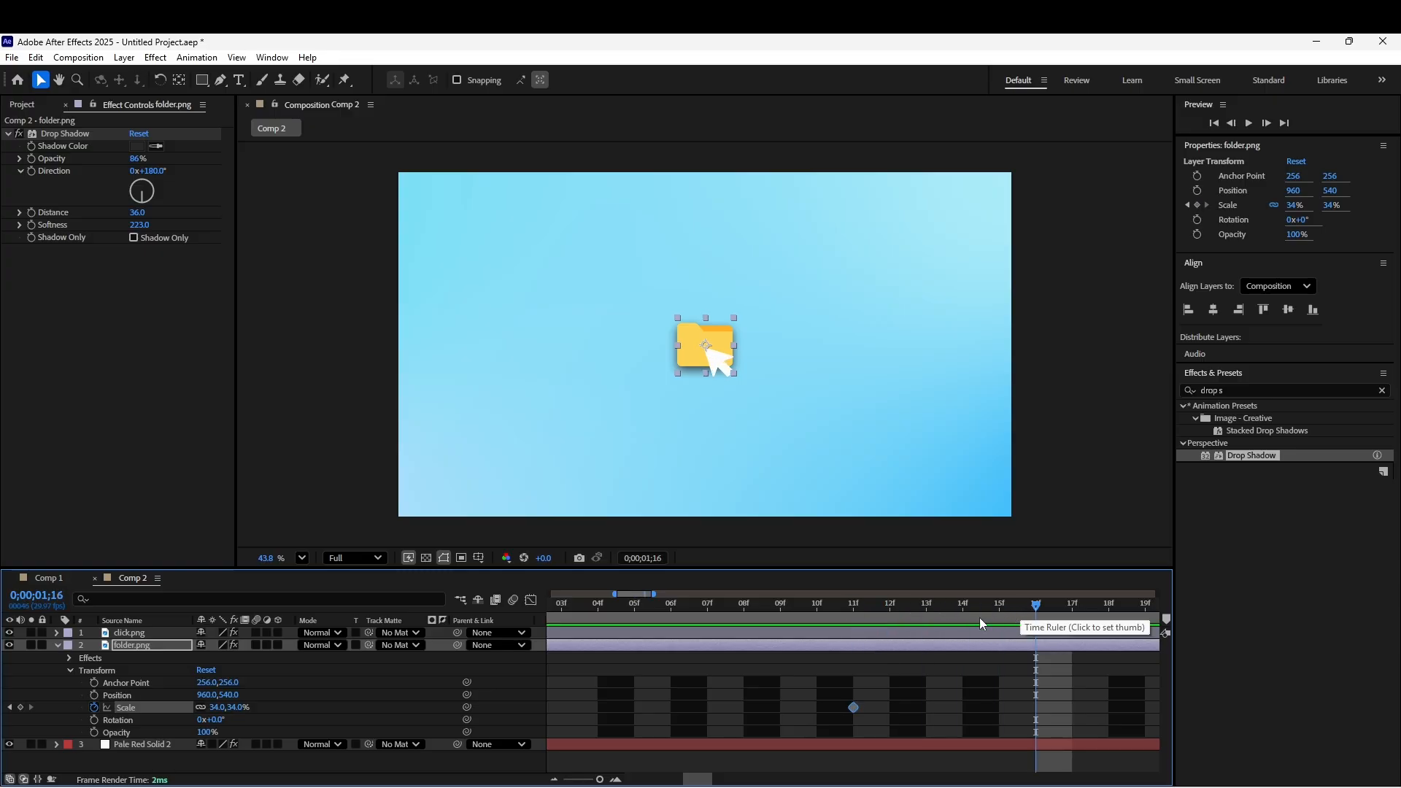
pyautogui.click(213, 707)
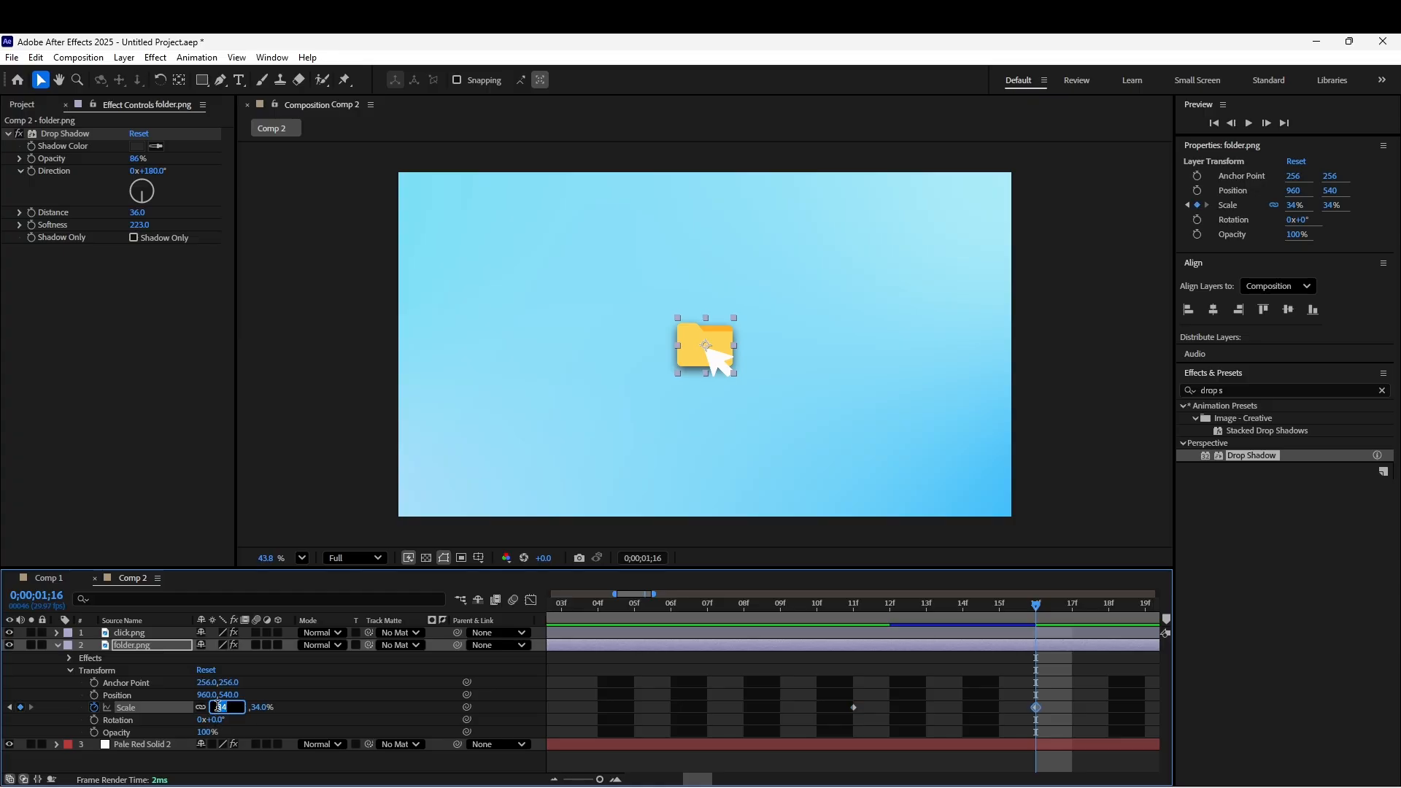
pyautogui.write('30')
pyautogui.press('Return')
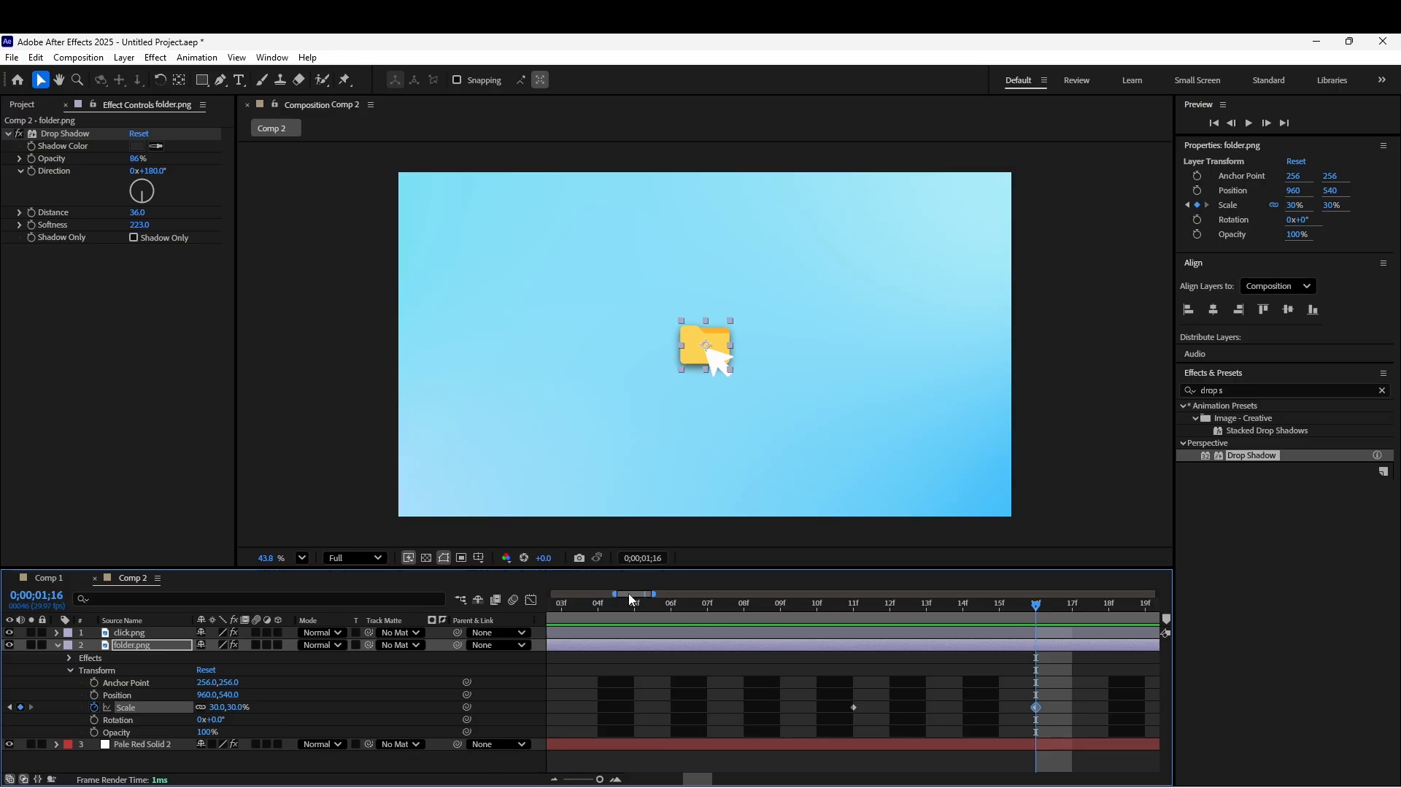
# Add a 34% Scale keyframe to folder.png at 0;00;01;26 to restore the folder's size
pyautogui.moveTo(628, 593); pyautogui.dragTo(651, 592)
pyautogui.click(988, 612)
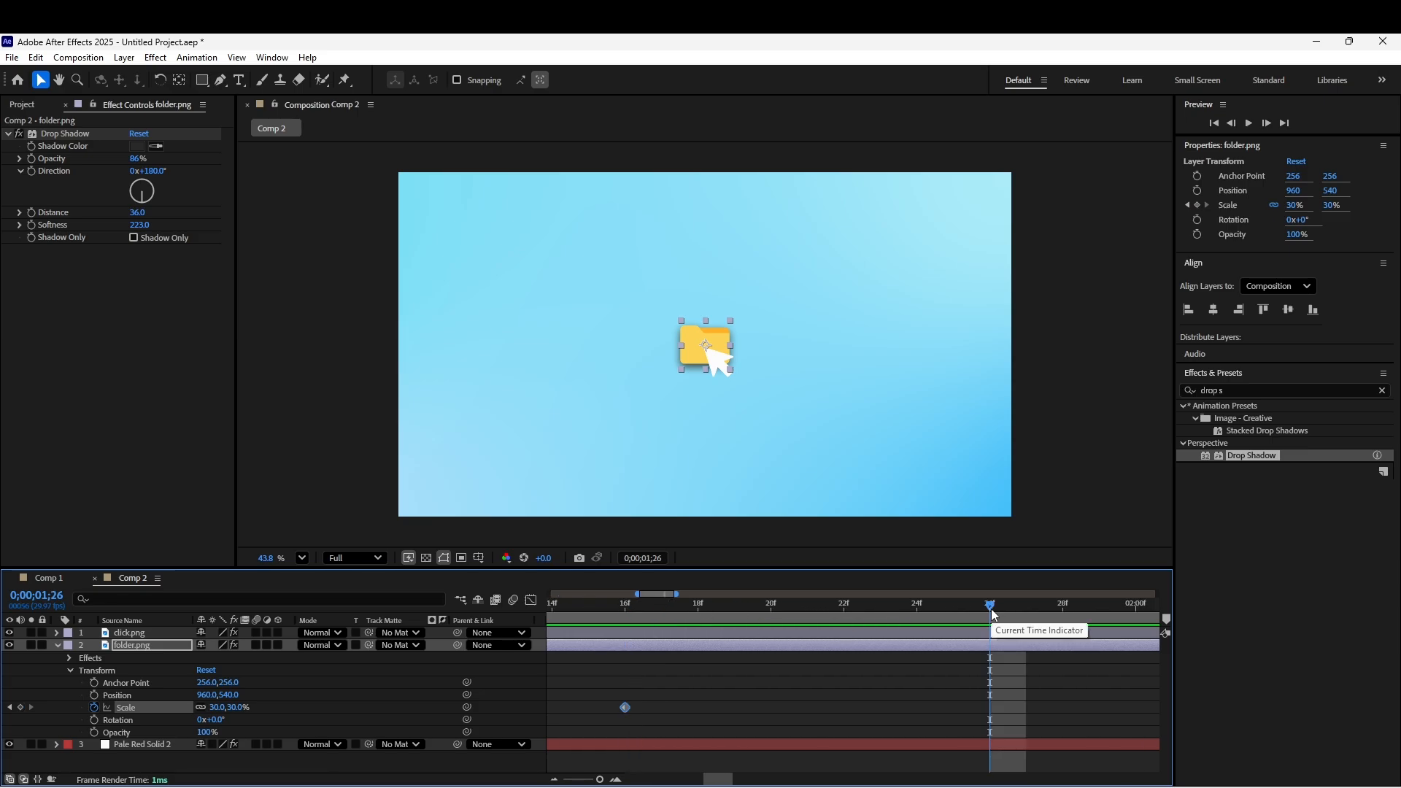
pyautogui.click(212, 709)
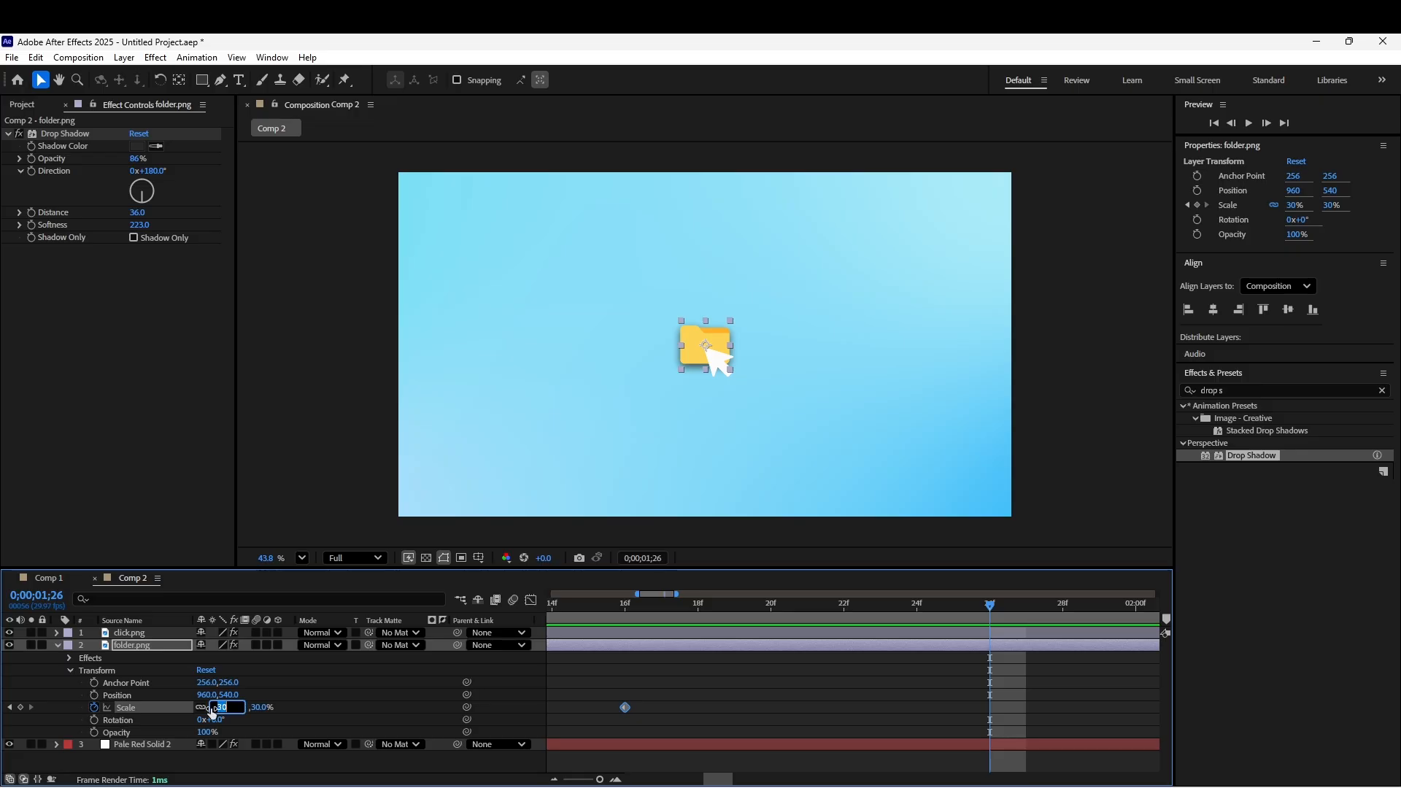
pyautogui.write('34')
pyautogui.press('Return')
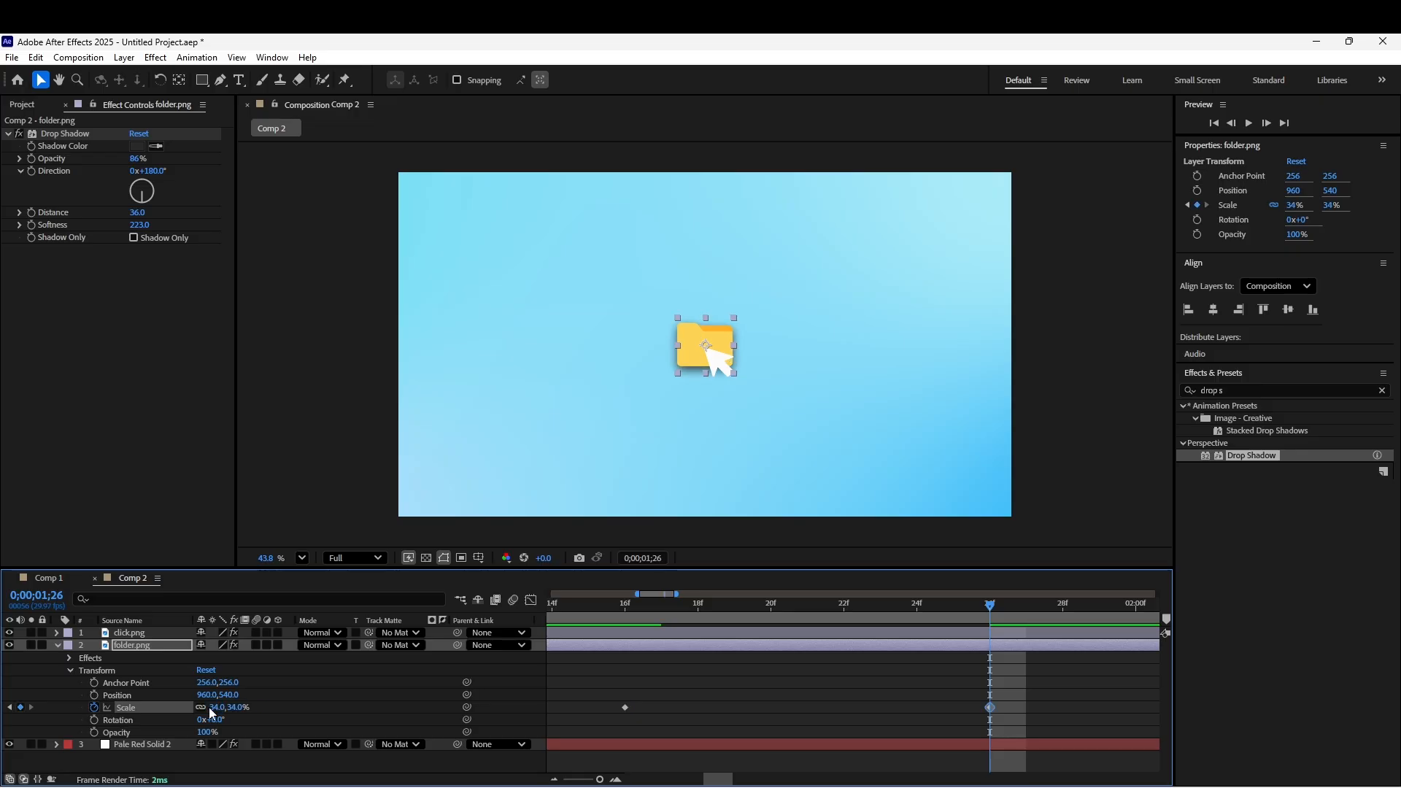
# Move folder.png's last Scale keyframe earlier, to 0;00;01;21
pyautogui.moveTo(603, 779); pyautogui.dragTo(567, 779)
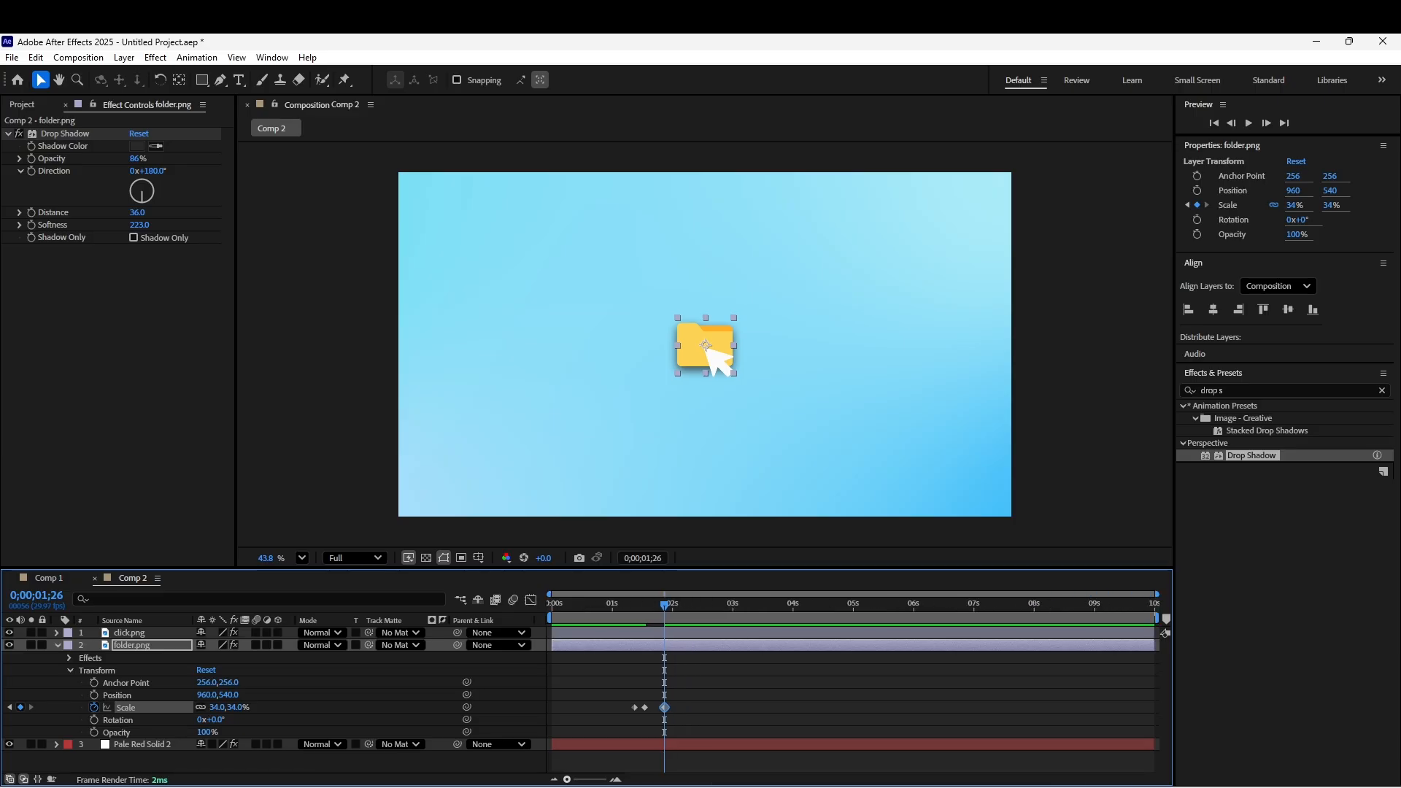
pyautogui.moveTo(662, 606); pyautogui.dragTo(637, 611)
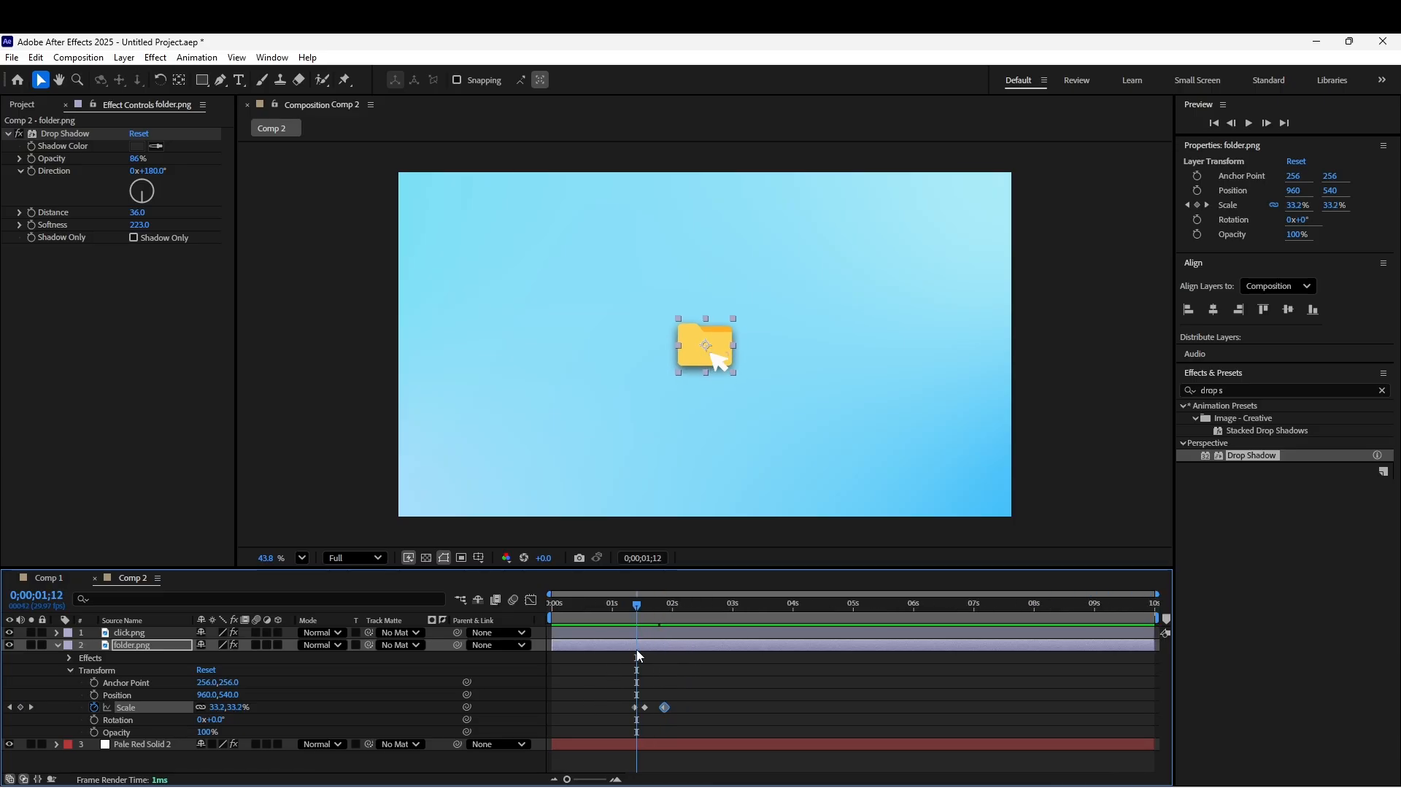
pyautogui.moveTo(567, 779); pyautogui.dragTo(605, 779)
pyautogui.press('pageup')
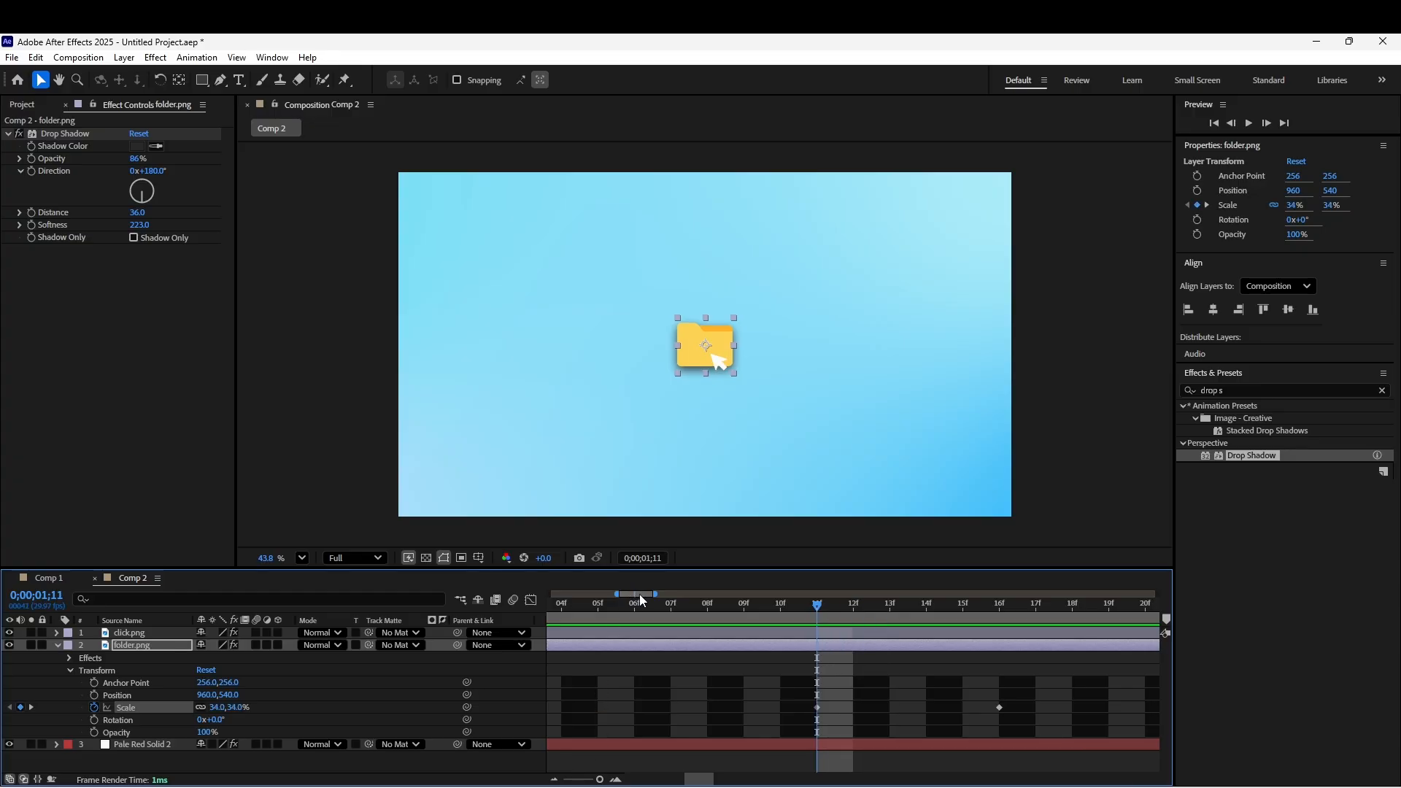
pyautogui.moveTo(639, 594); pyautogui.dragTo(652, 597)
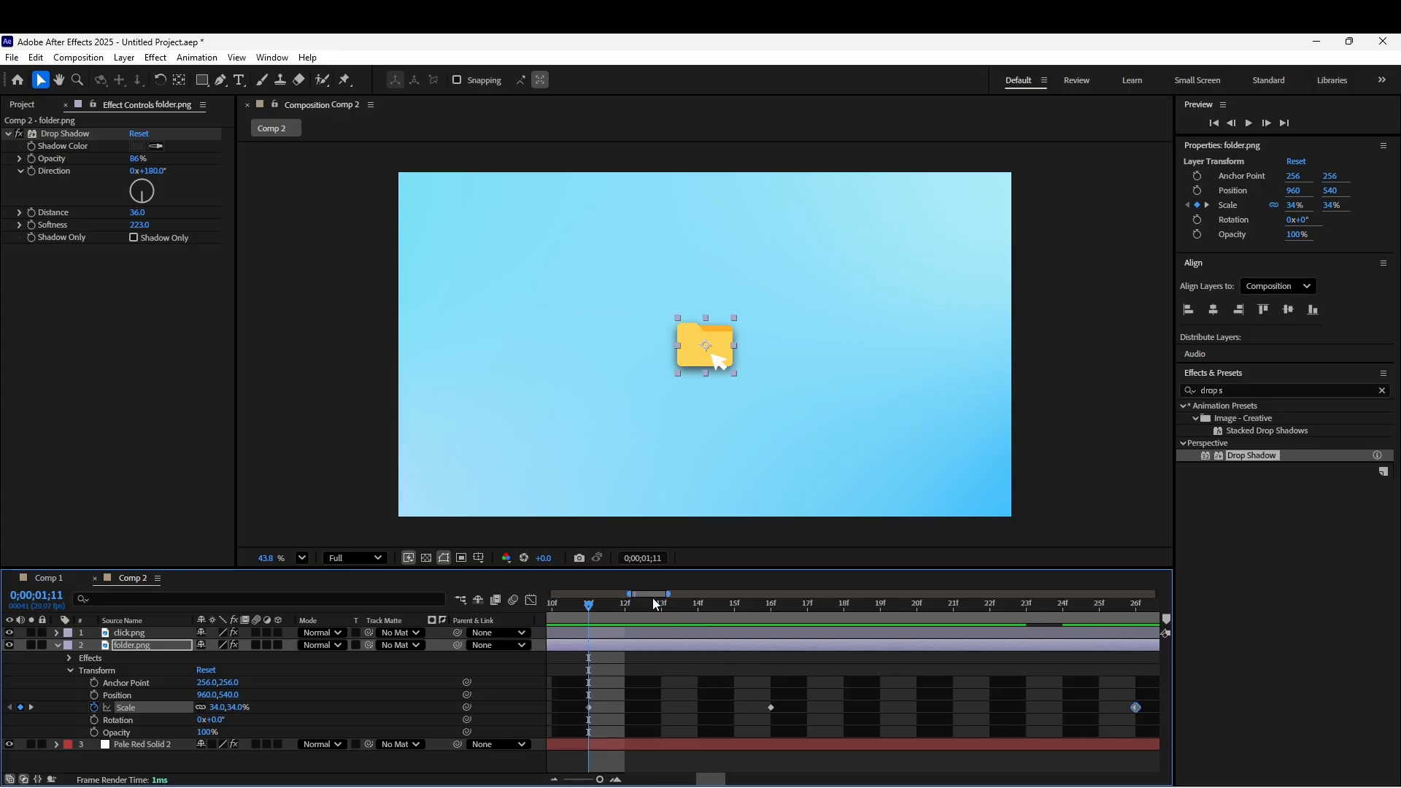
pyautogui.click(953, 610)
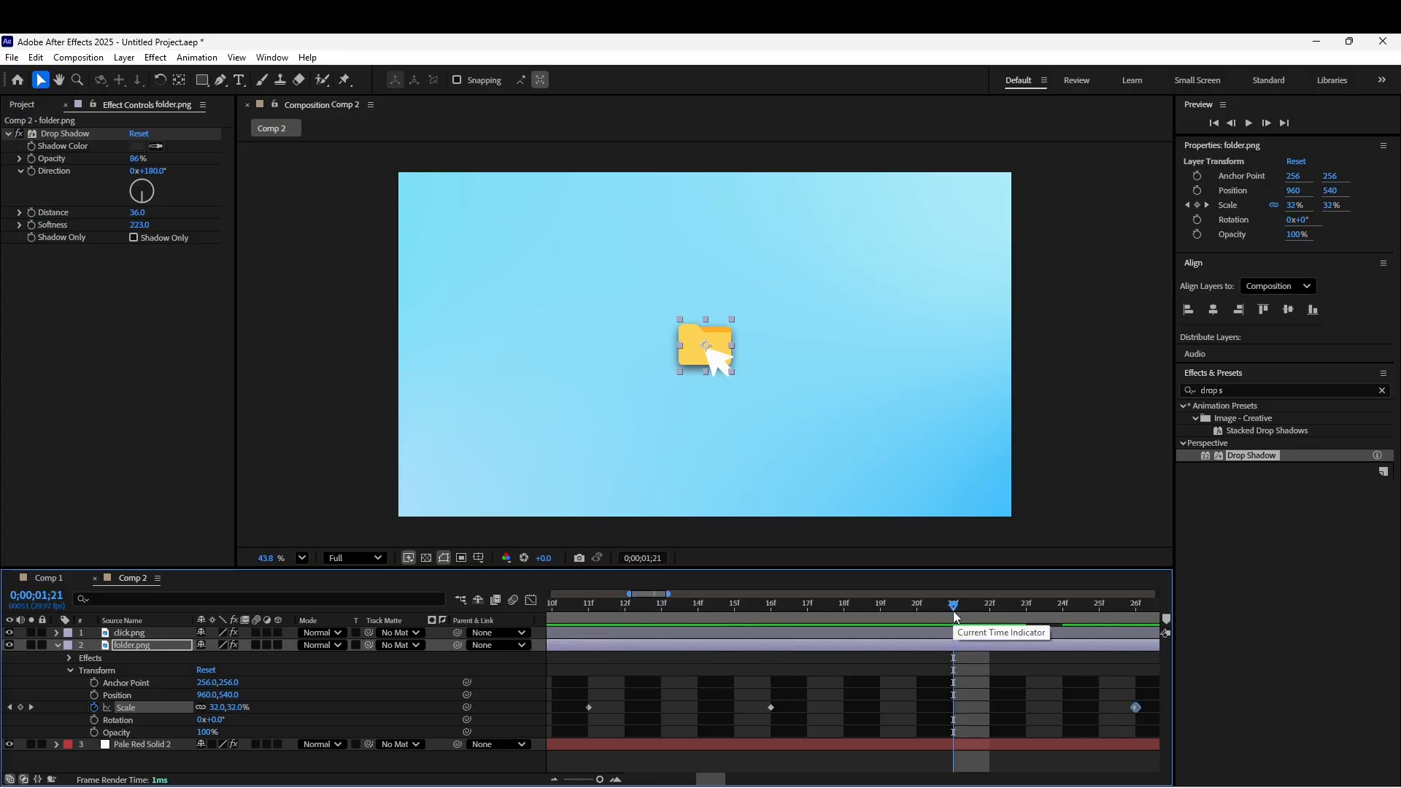
pyautogui.moveTo(1136, 707); pyautogui.dragTo(957, 718)
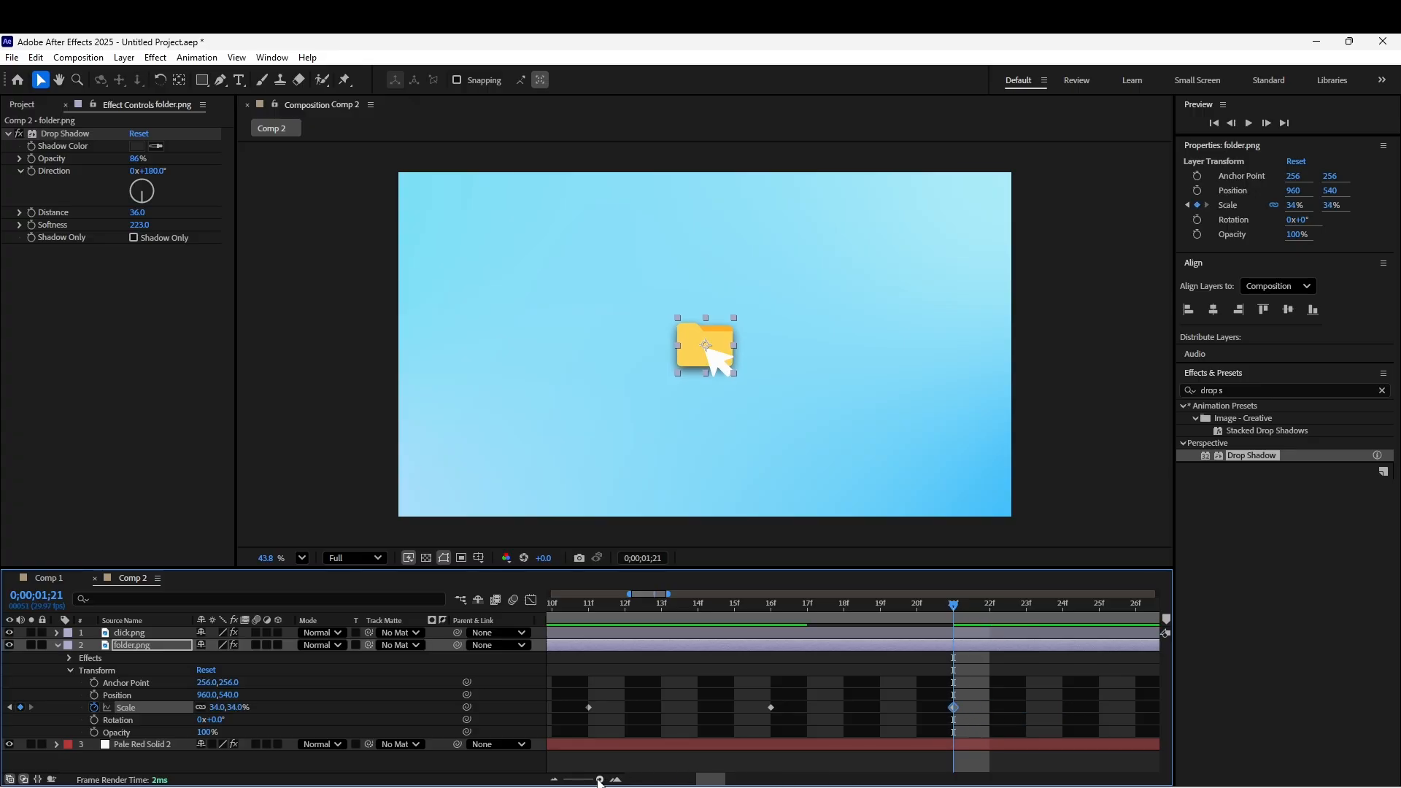
# Preview the animation from the start to check the faster folder reaction, and return to the first frame
pyautogui.moveTo(599, 779); pyautogui.dragTo(542, 784)
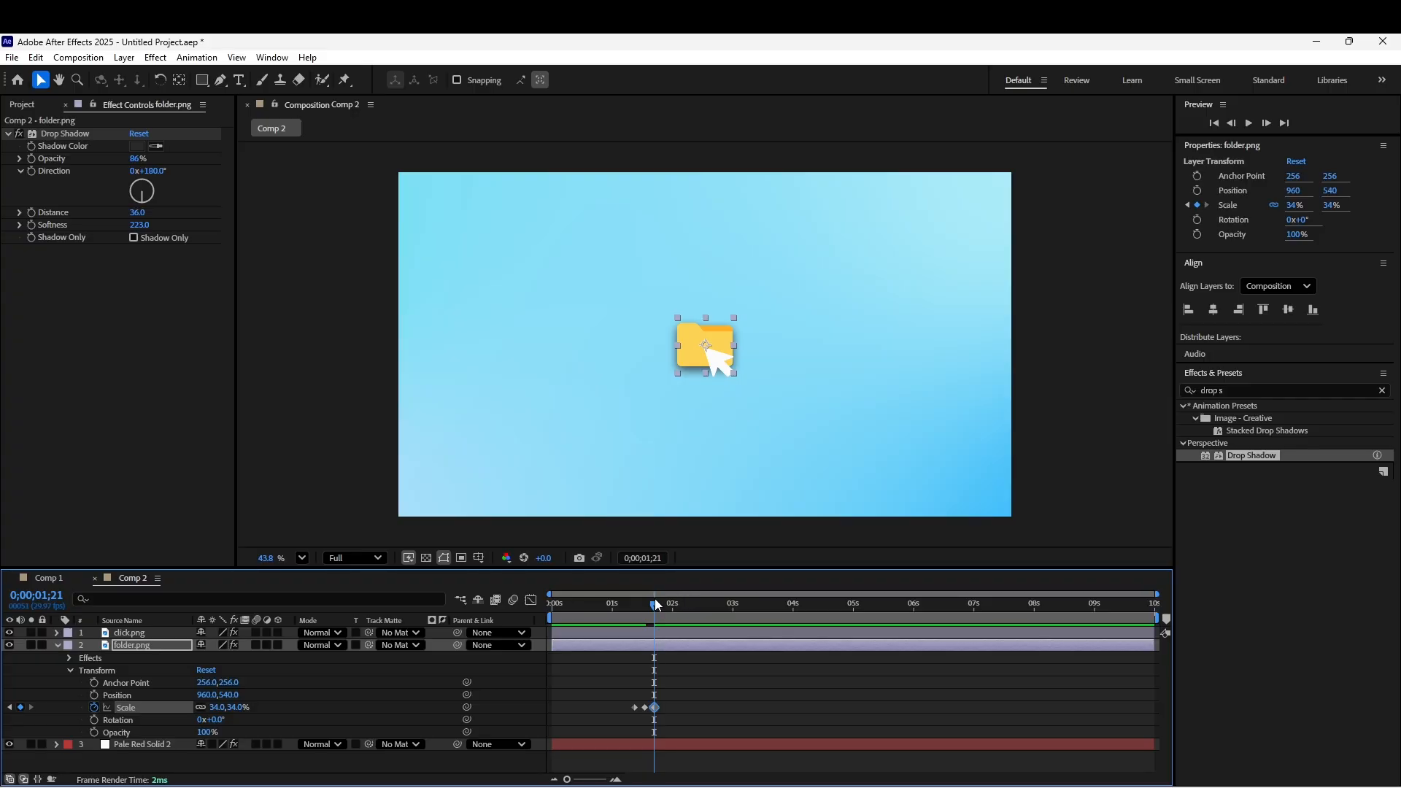
pyautogui.moveTo(655, 604); pyautogui.dragTo(490, 632)
pyautogui.press('space')
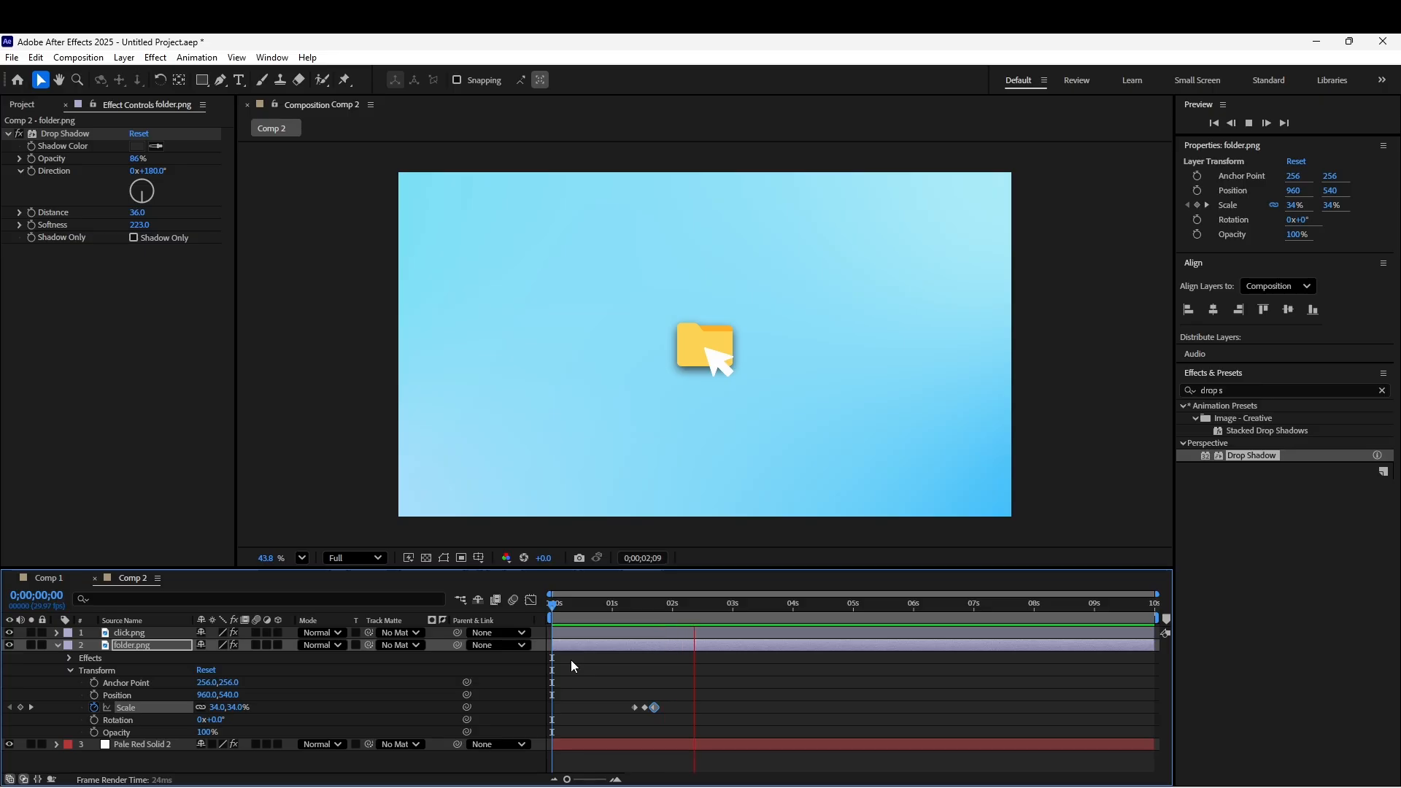
pyautogui.press('space')
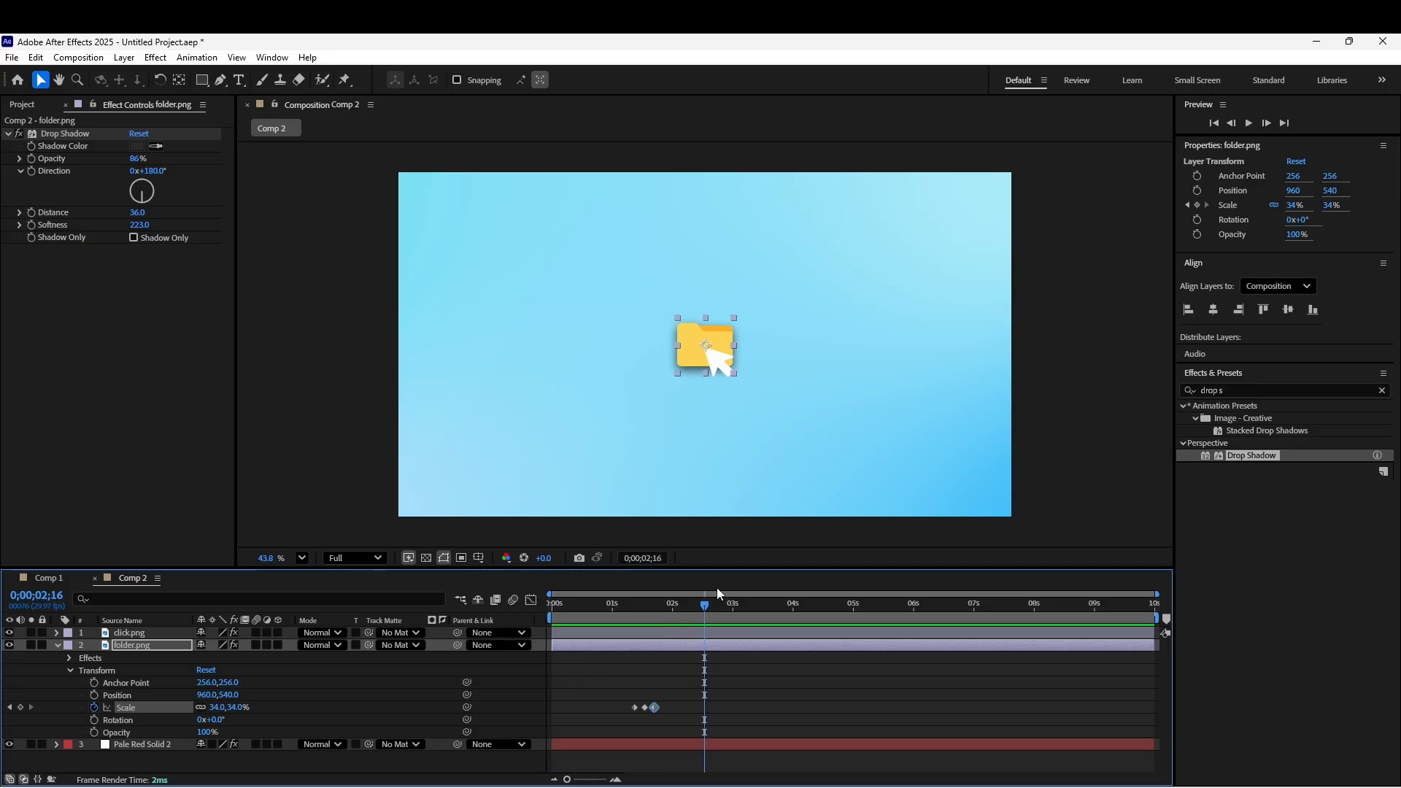
pyautogui.moveTo(707, 598); pyautogui.dragTo(496, 667)
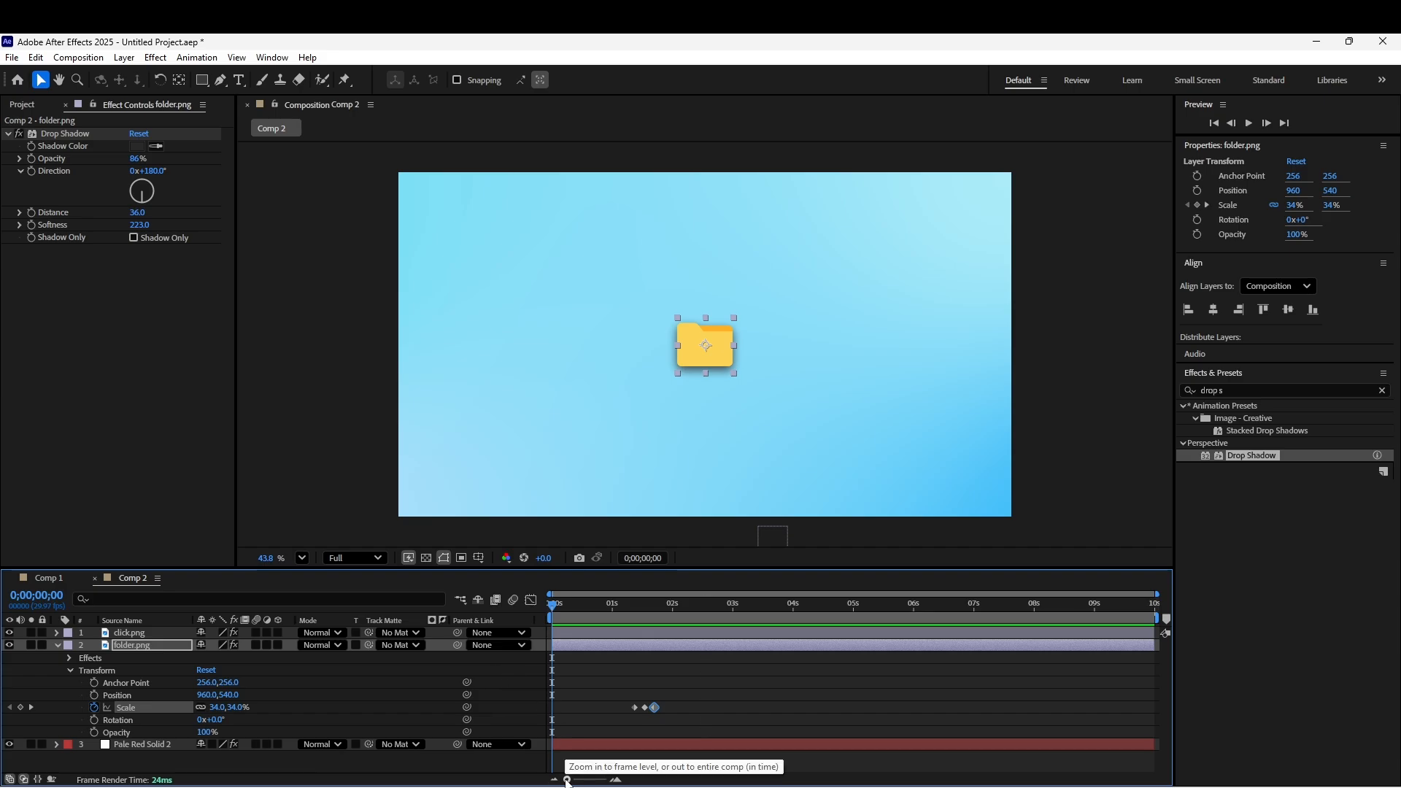
# Reveal only the keyframed properties of folder.png and click.png, and preview the animation from the start
pyautogui.press('u')
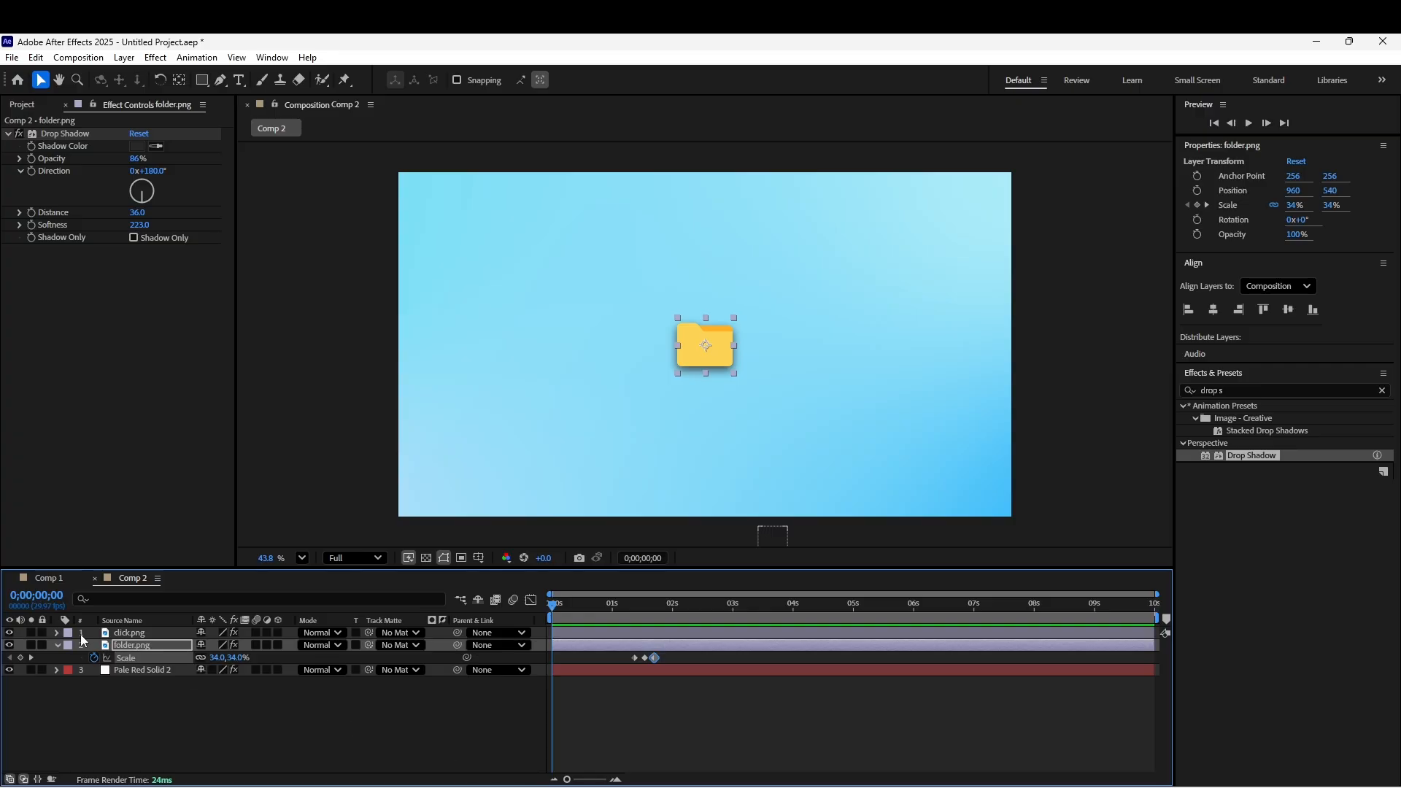
pyautogui.click(174, 632)
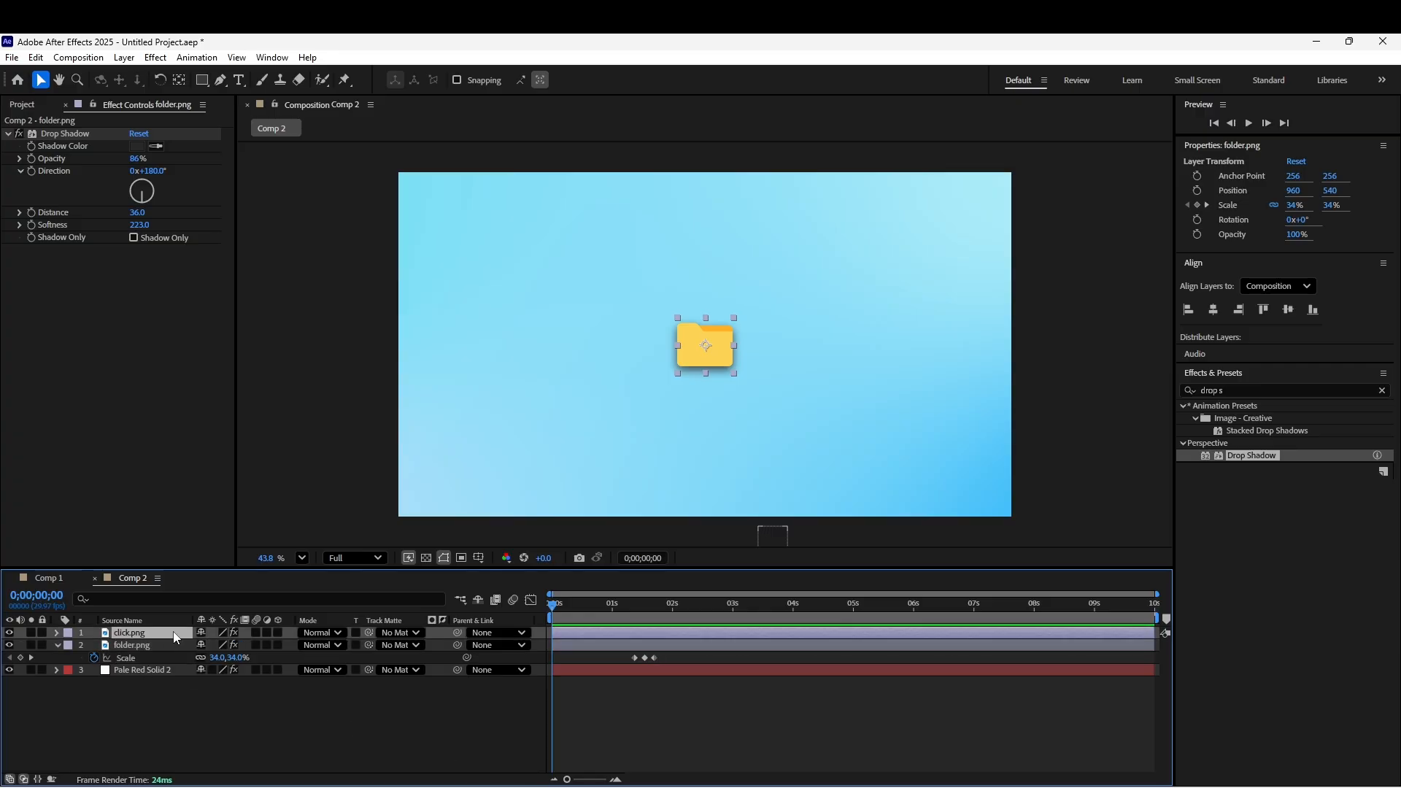
pyautogui.press('u')
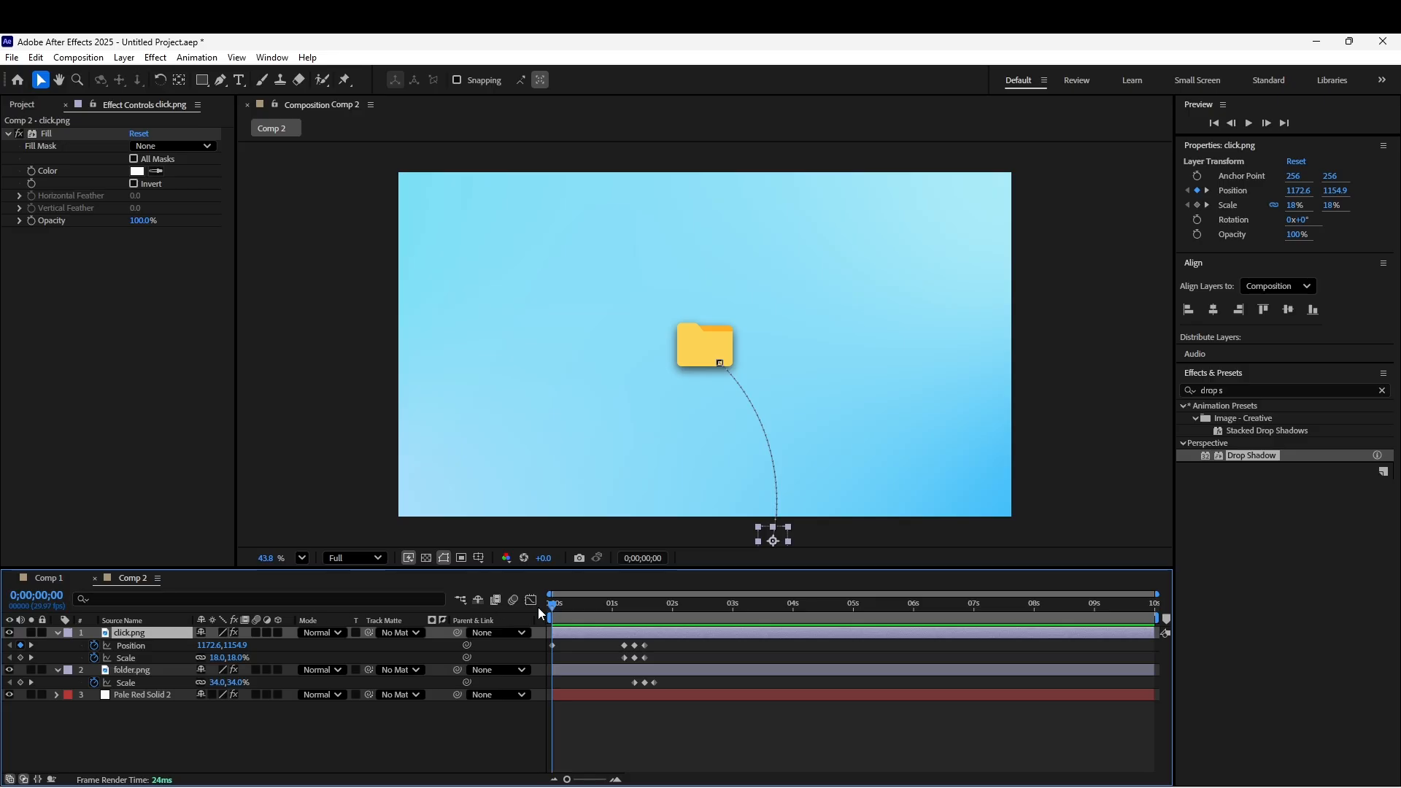
pyautogui.press('space')
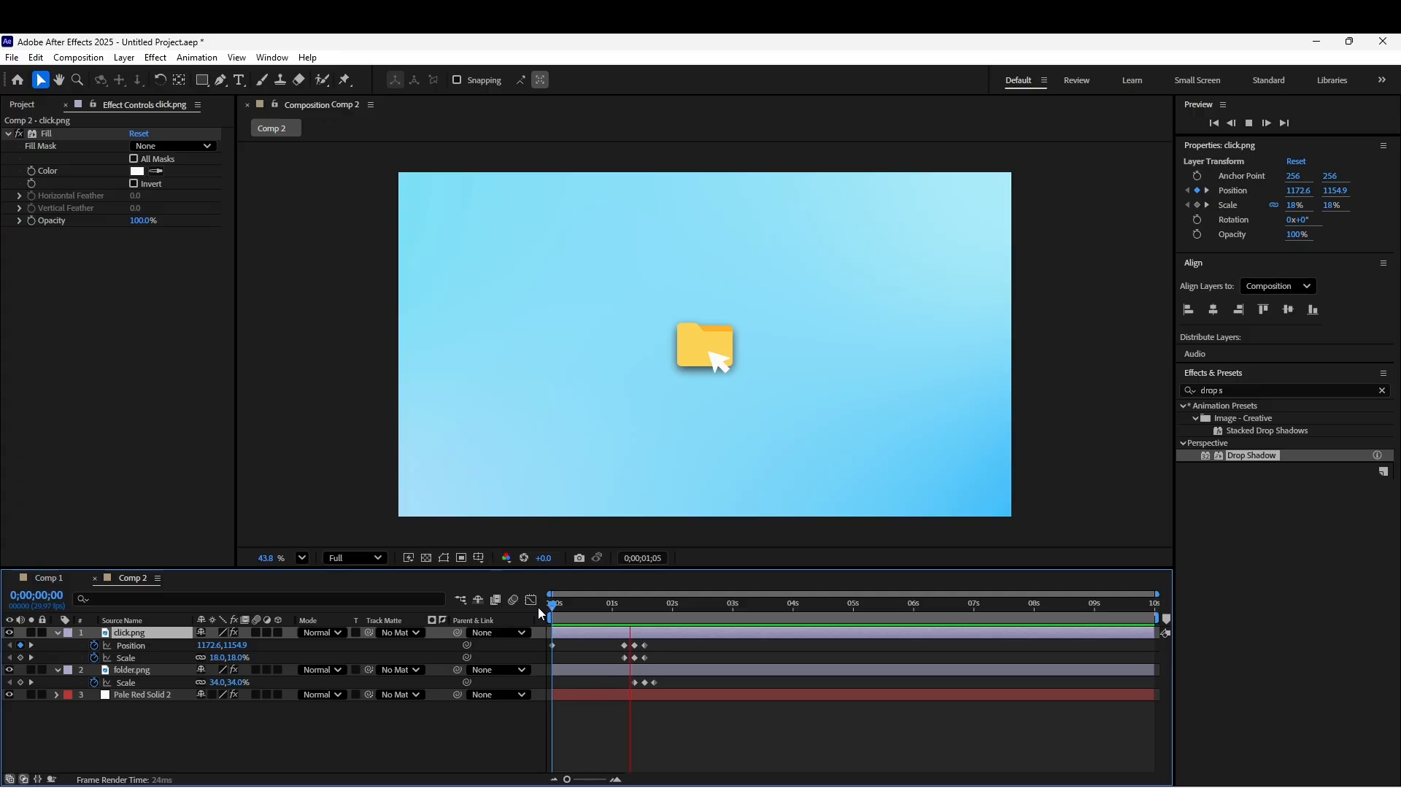
pyautogui.press('space')
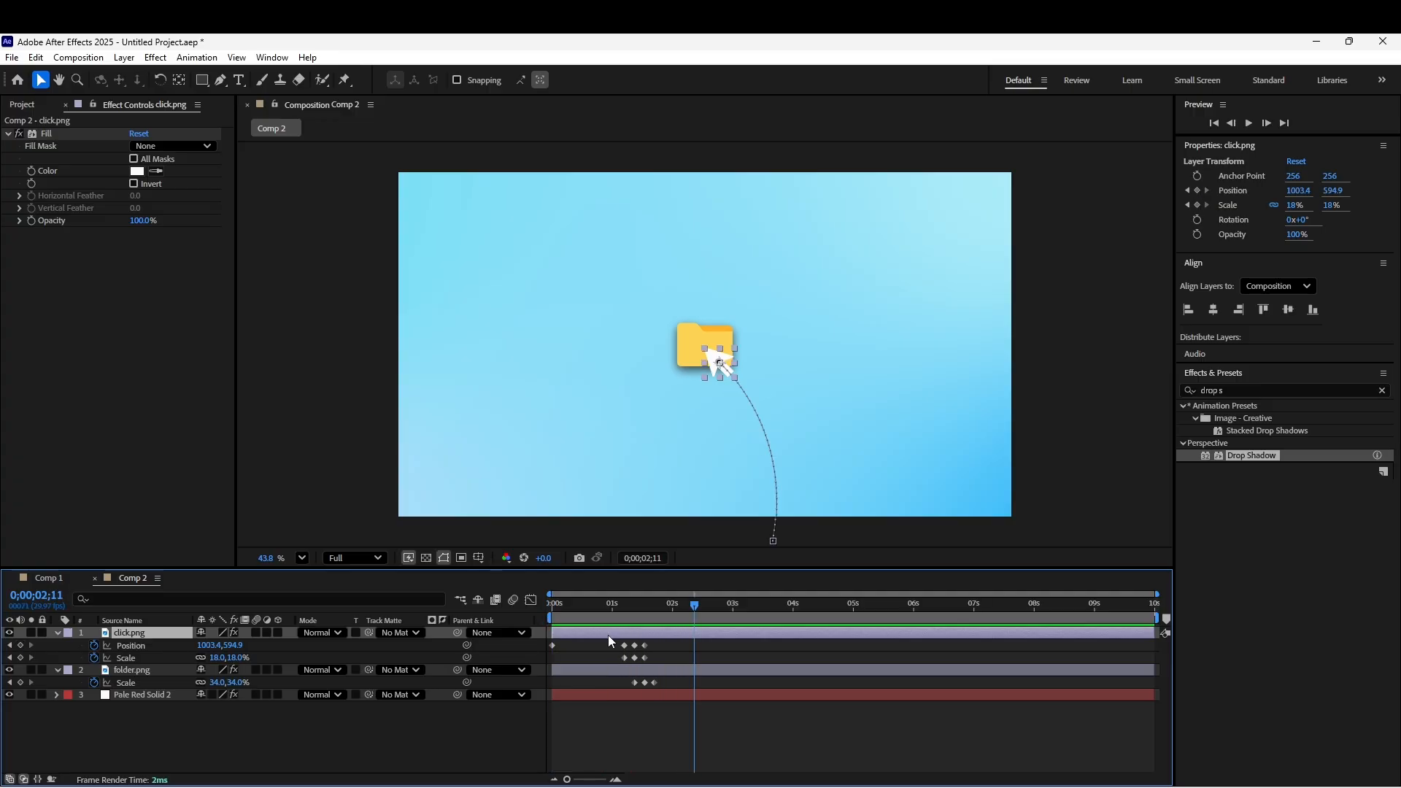
# Apply Easy Ease to all of click.png's Position and Scale keyframes, and preview the smoothed cursor movement
pyautogui.click(638, 642)
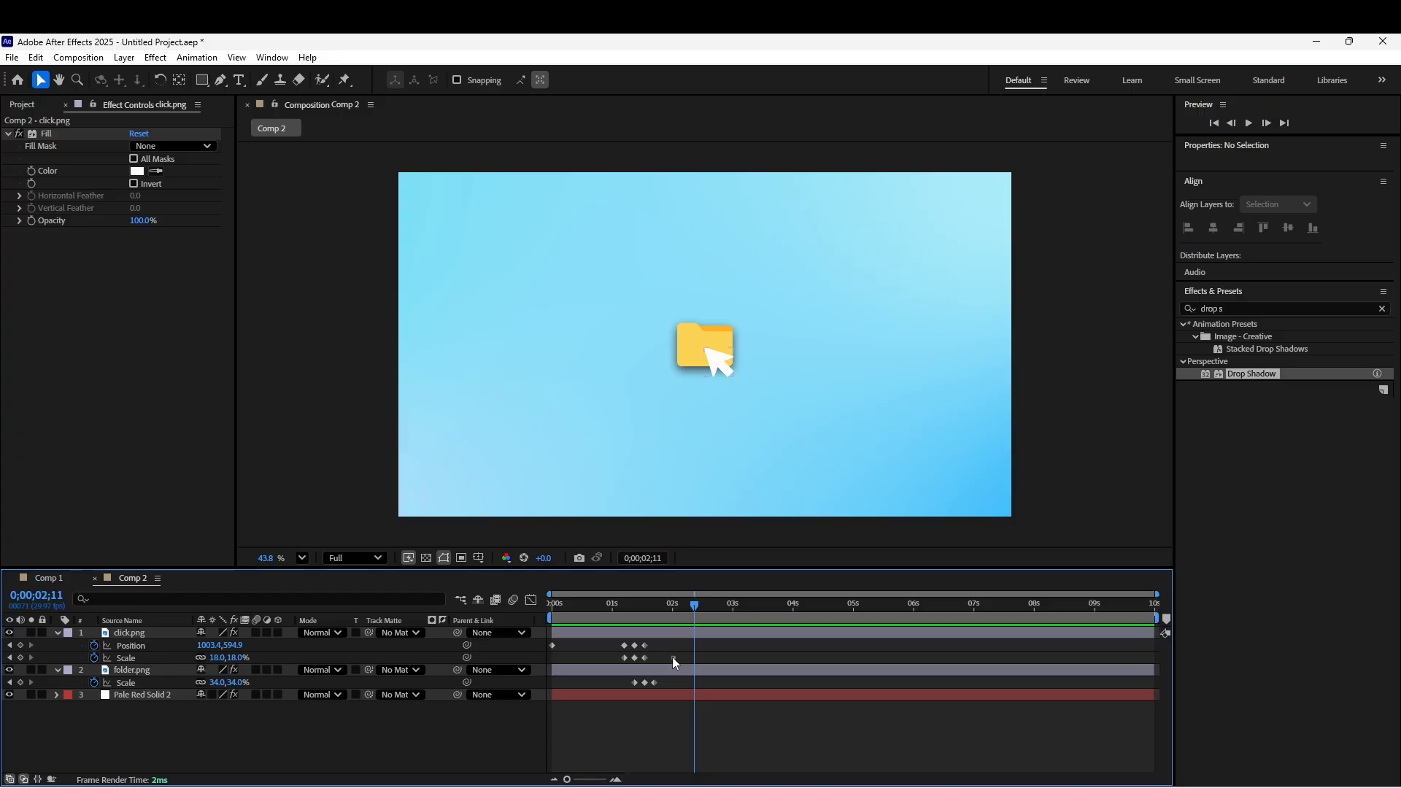
pyautogui.moveTo(674, 659); pyautogui.dragTo(541, 638)
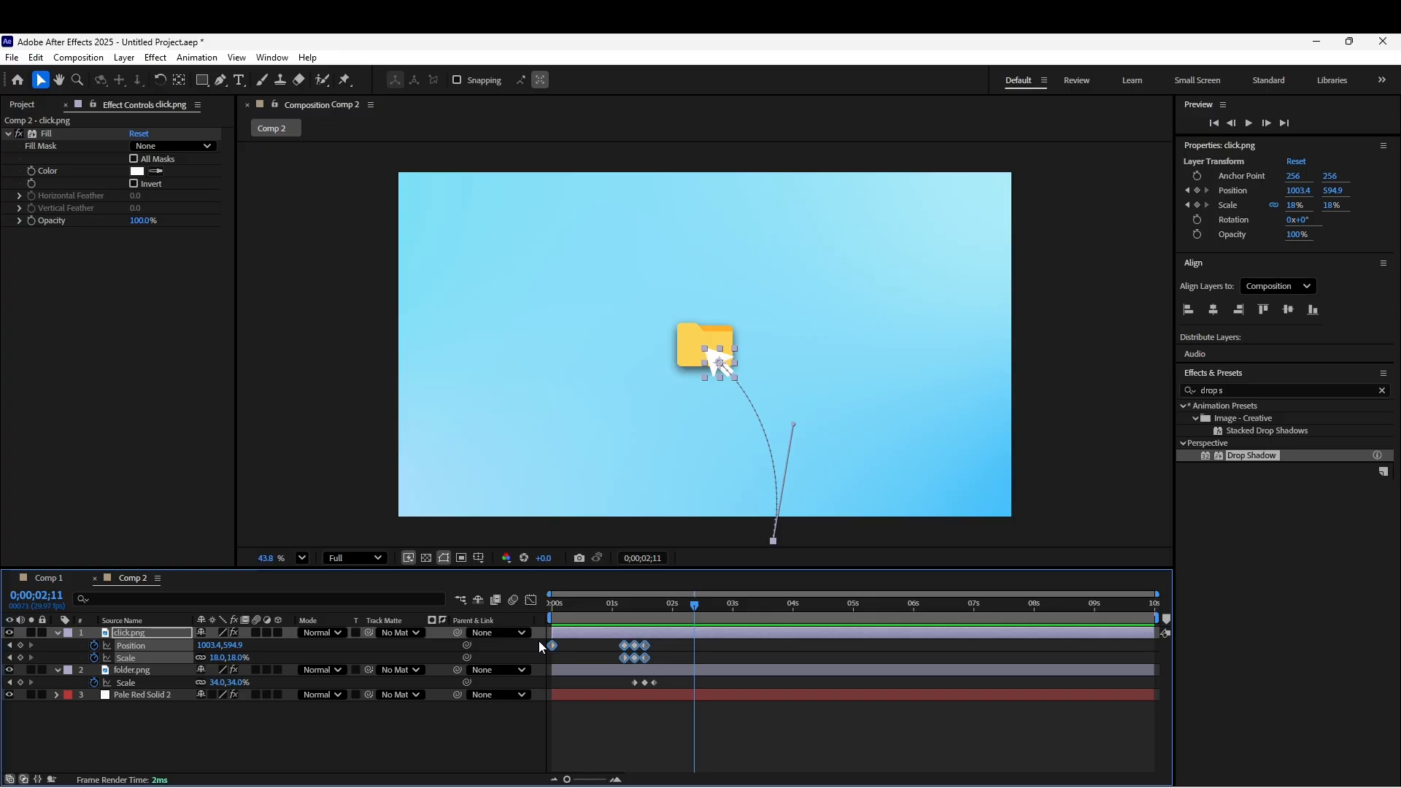
pyautogui.press('F9')
pyautogui.click(672, 662)
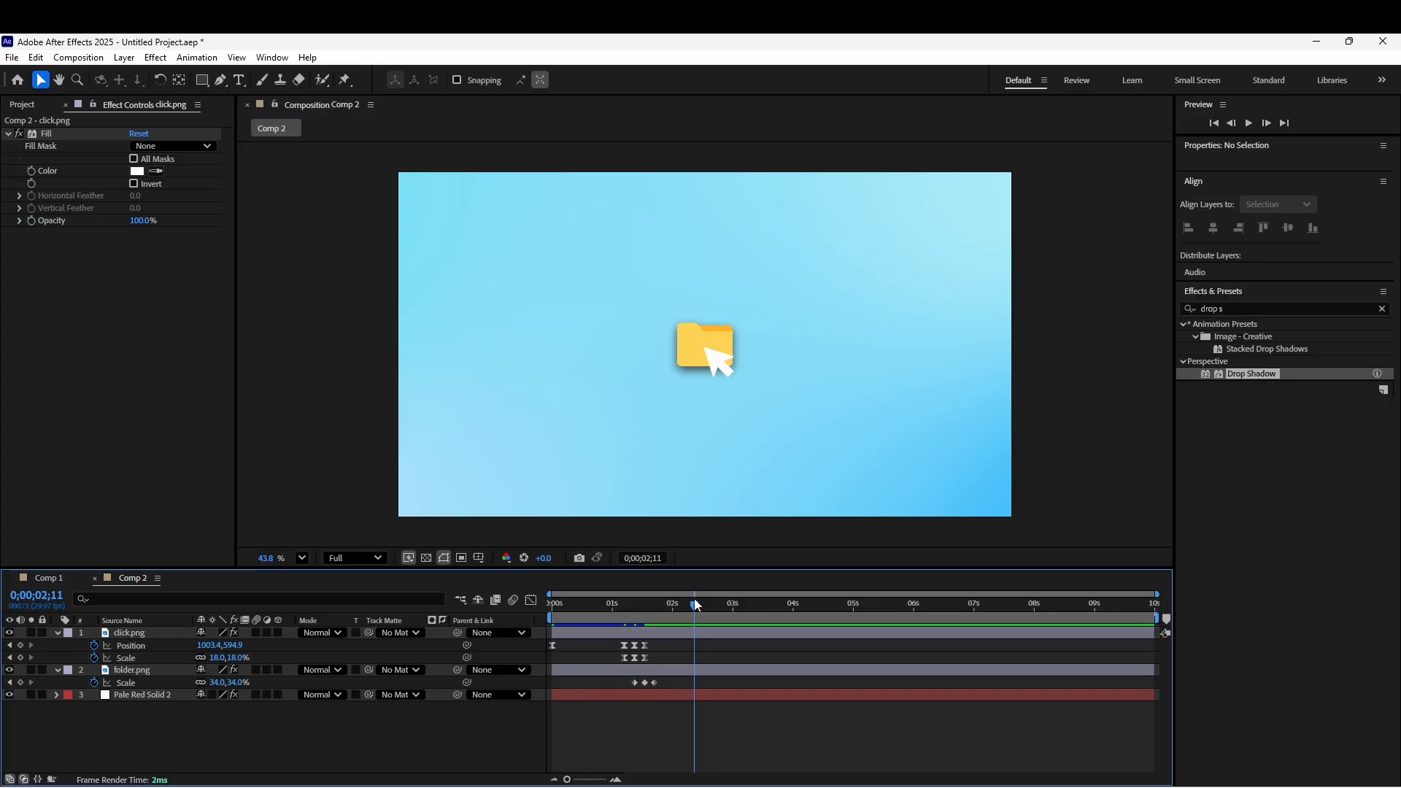
pyautogui.moveTo(696, 604); pyautogui.dragTo(536, 619)
pyautogui.press('space')
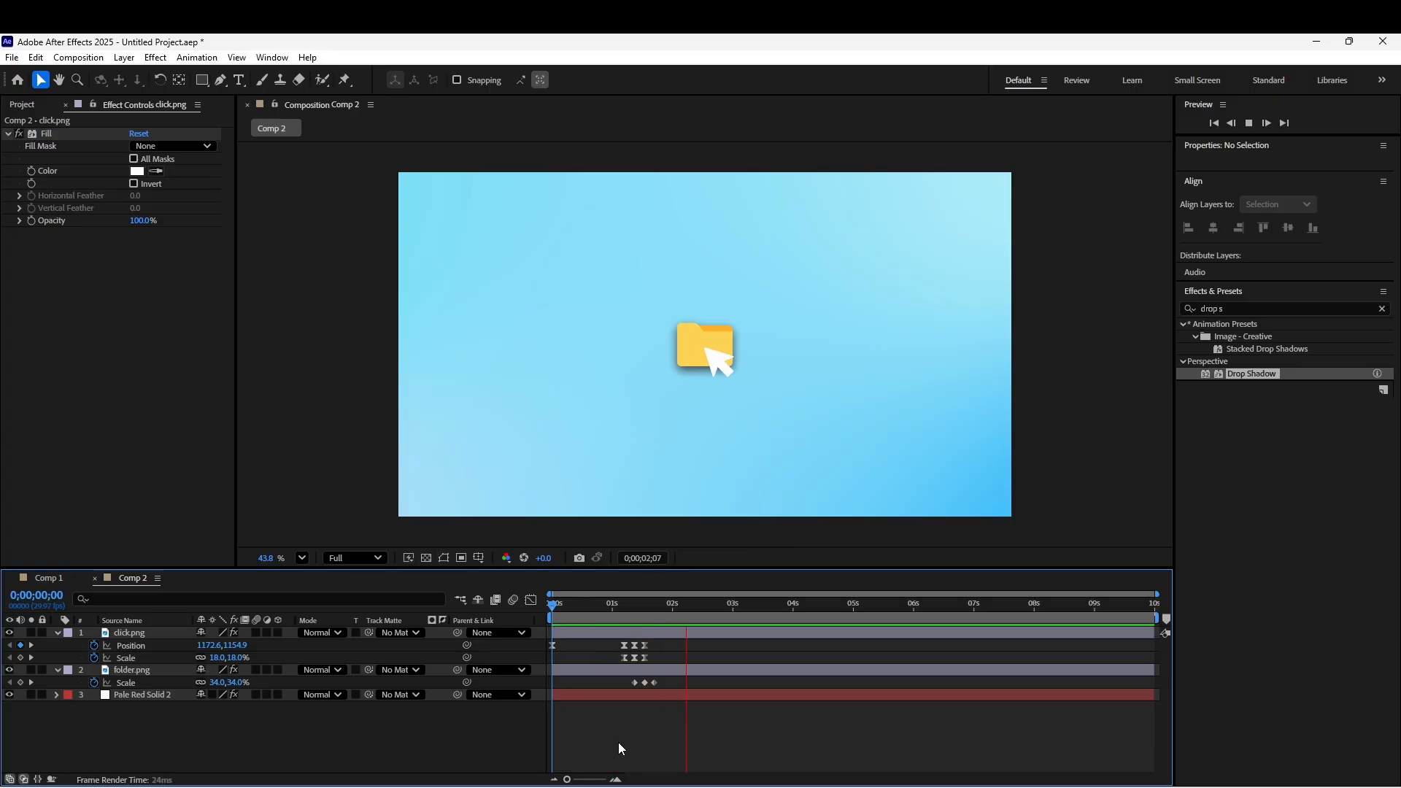
pyautogui.press('space')
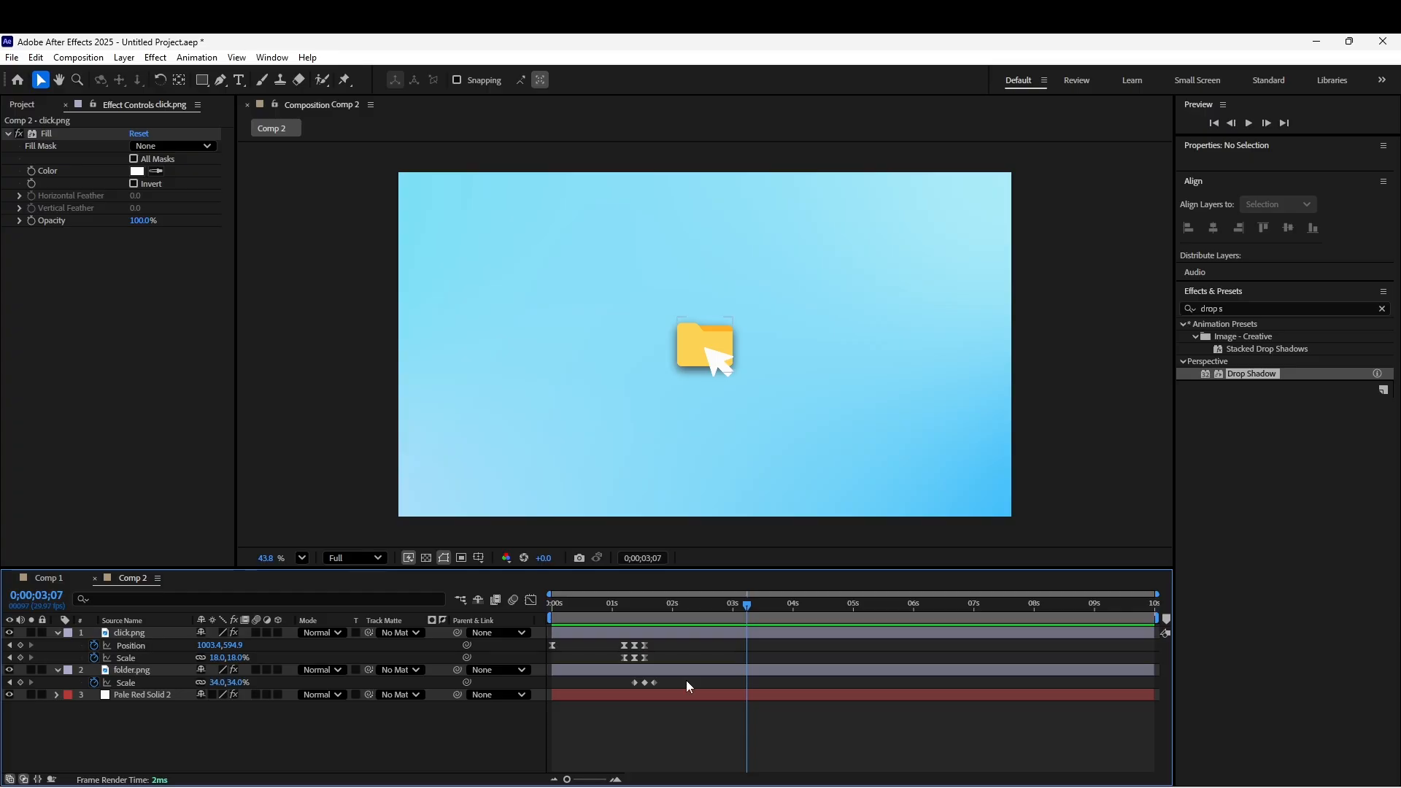
# Apply Easy Ease to folder.png's three Scale keyframes and preview the eased animation from the start
pyautogui.moveTo(686, 680); pyautogui.dragTo(607, 687)
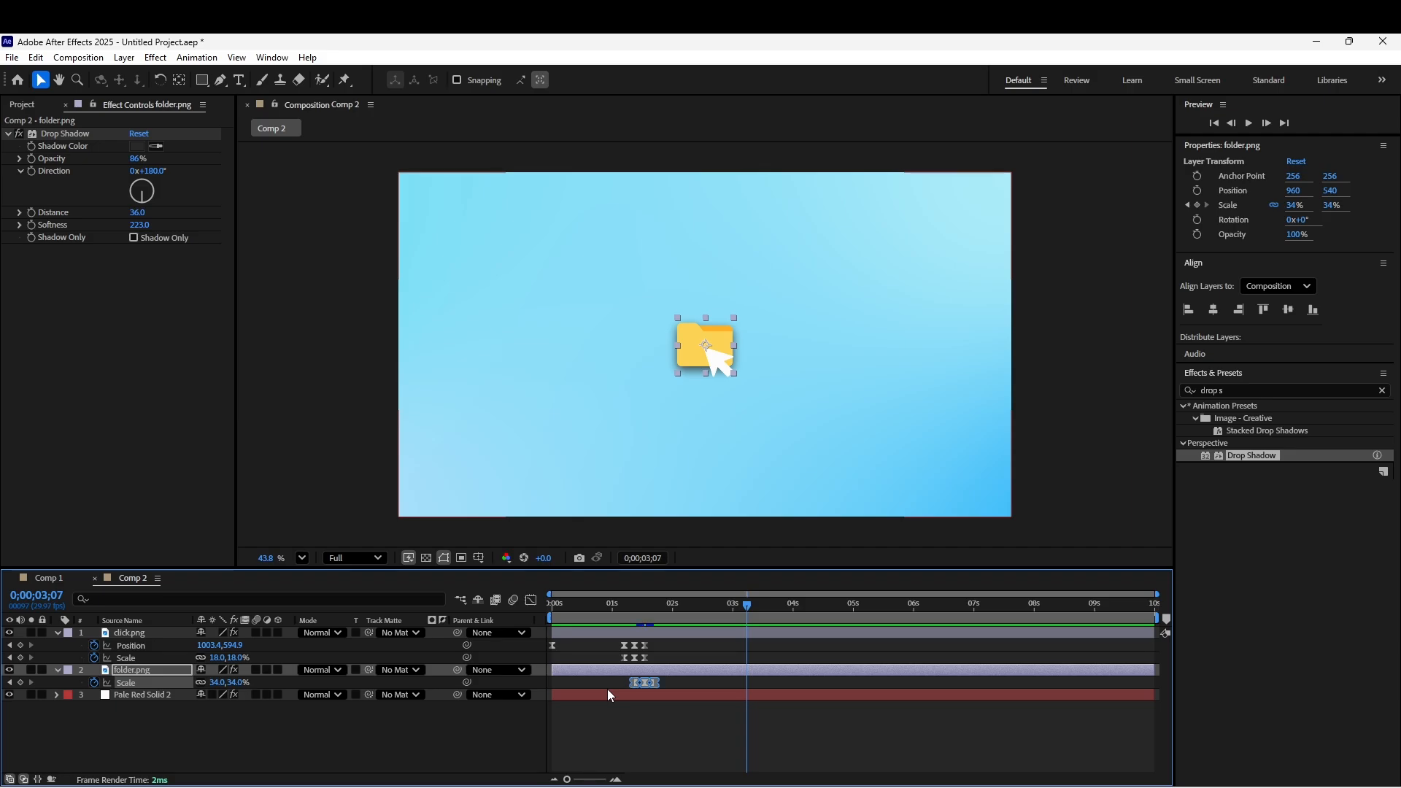
pyautogui.click(645, 747)
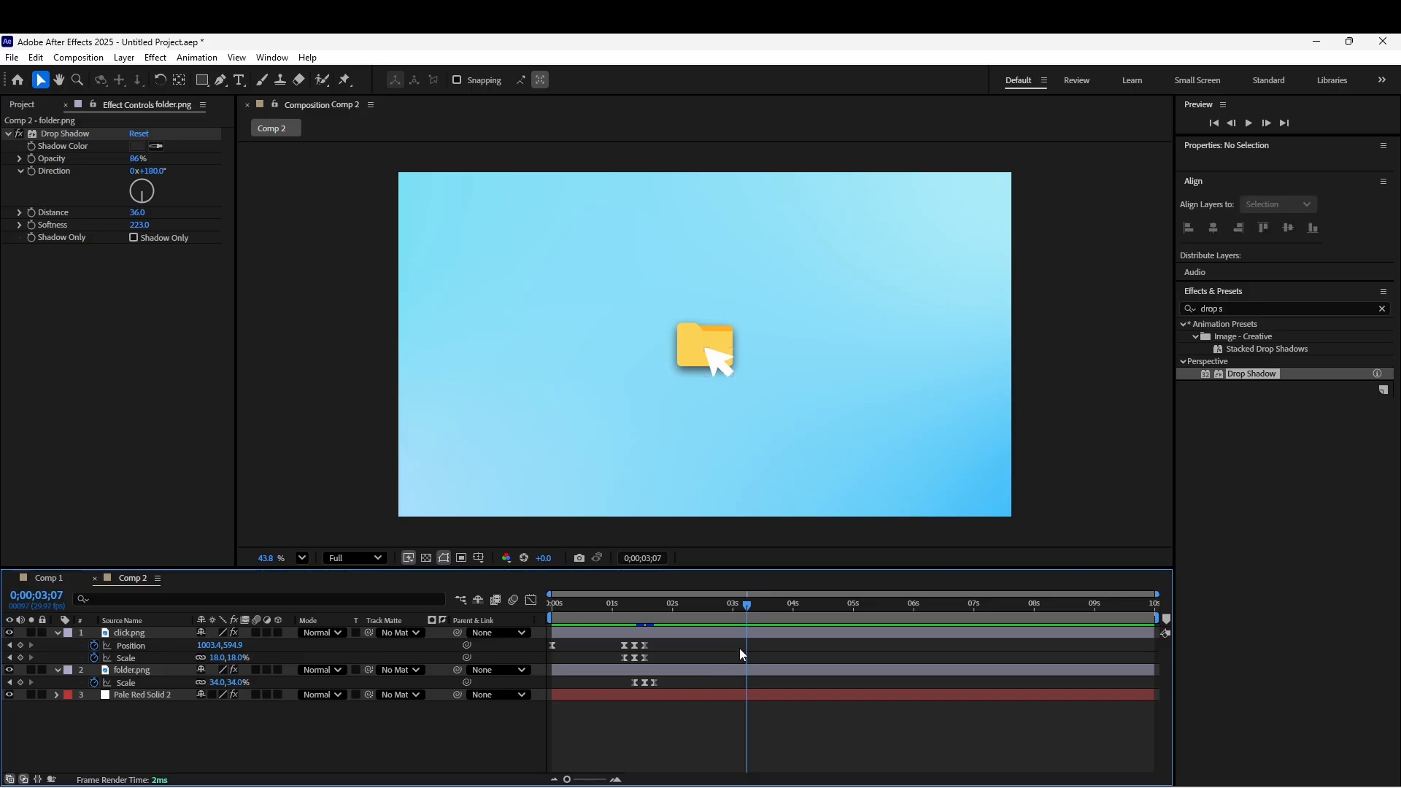
pyautogui.moveTo(746, 606); pyautogui.dragTo(541, 756)
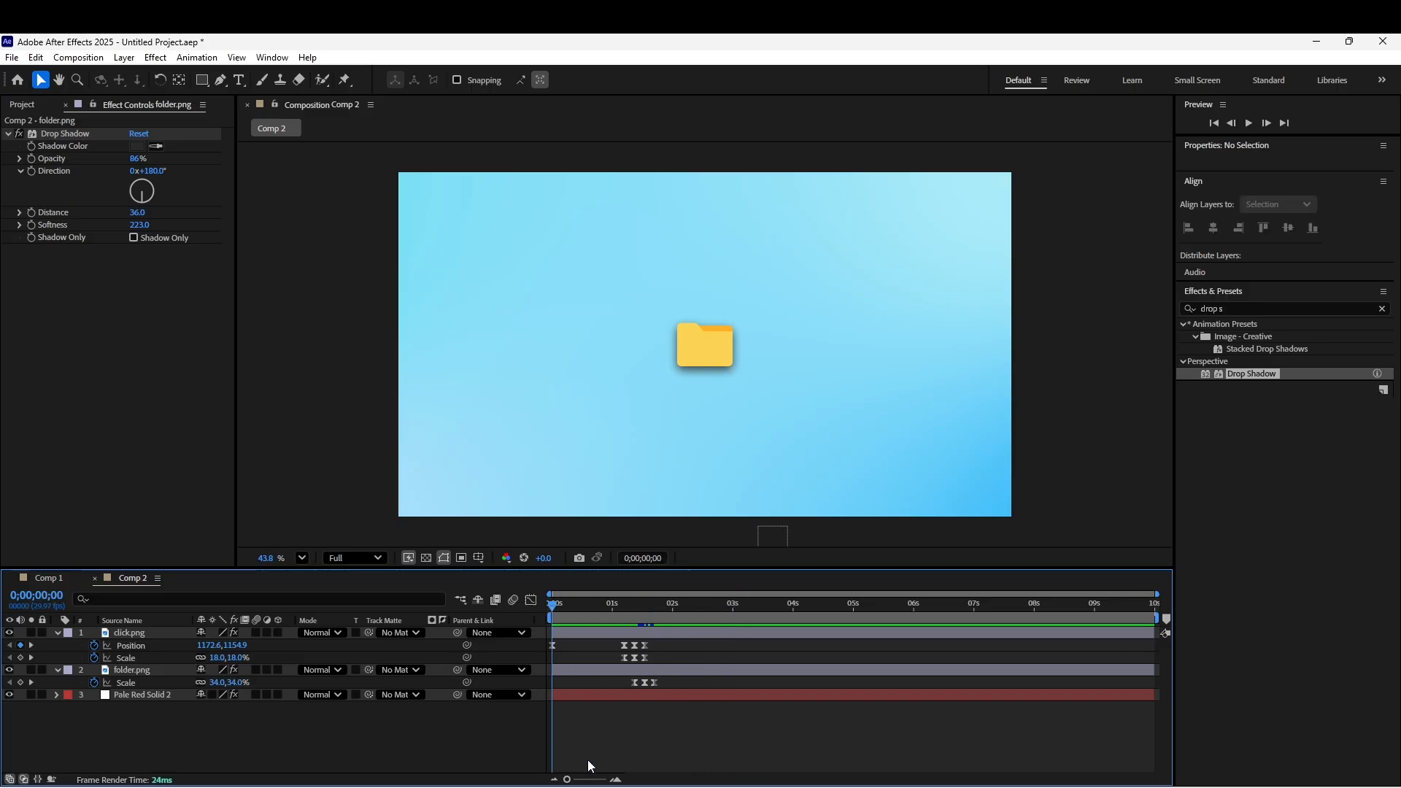
pyautogui.press('space')
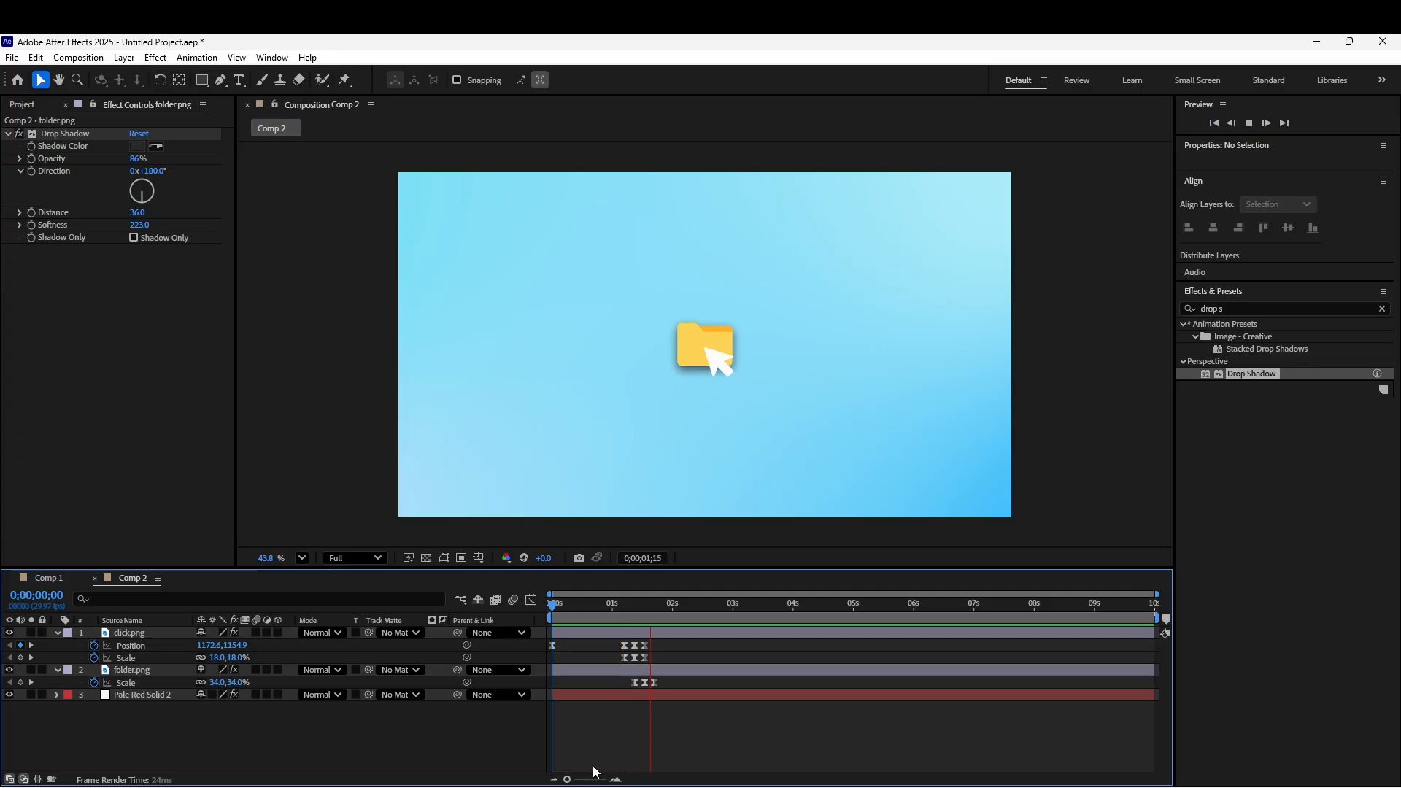
pyautogui.press('space')
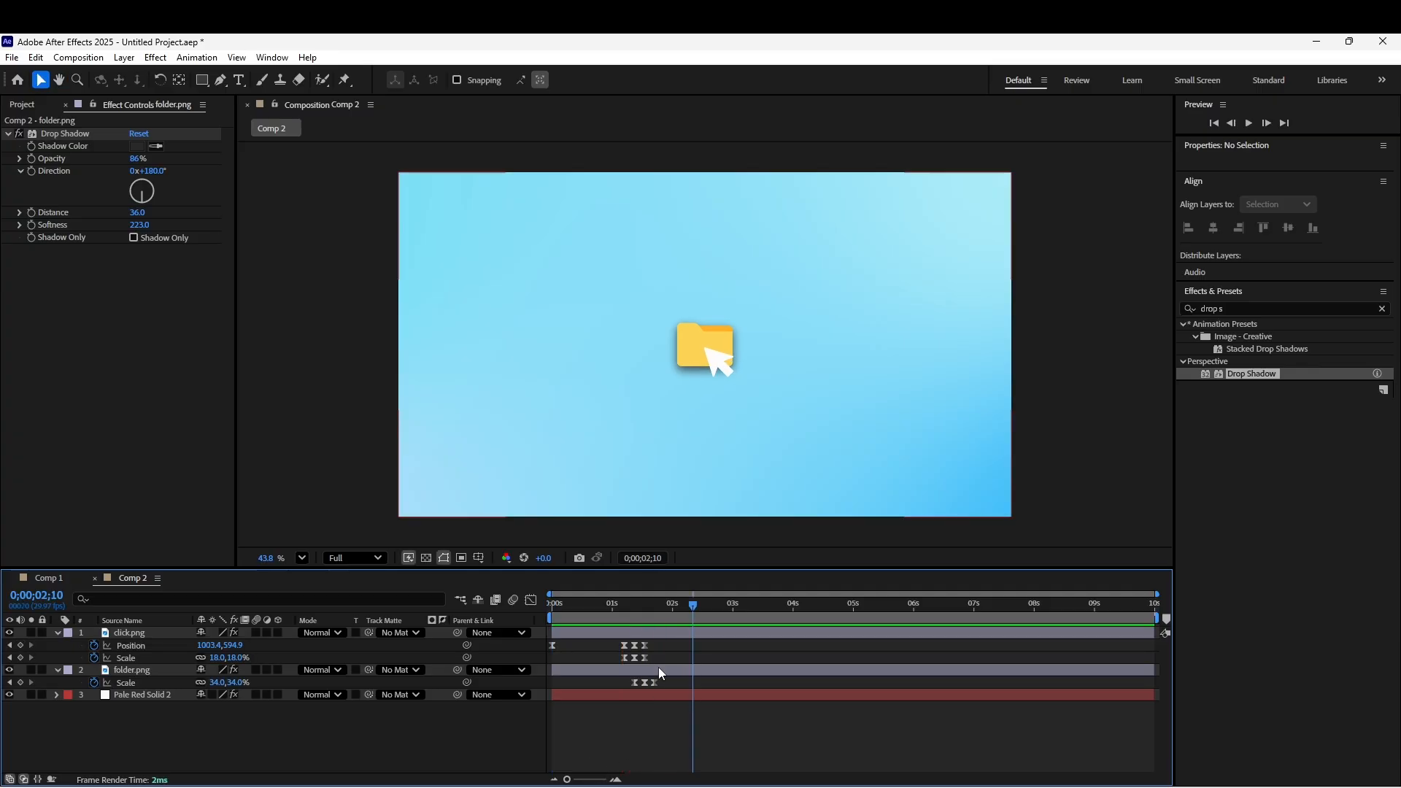
# Collapse both image layers at 0;00;01;22 and draw a rectangle shape of about 690 × 144 px above and left of the folder
pyautogui.moveTo(691, 606); pyautogui.dragTo(655, 607)
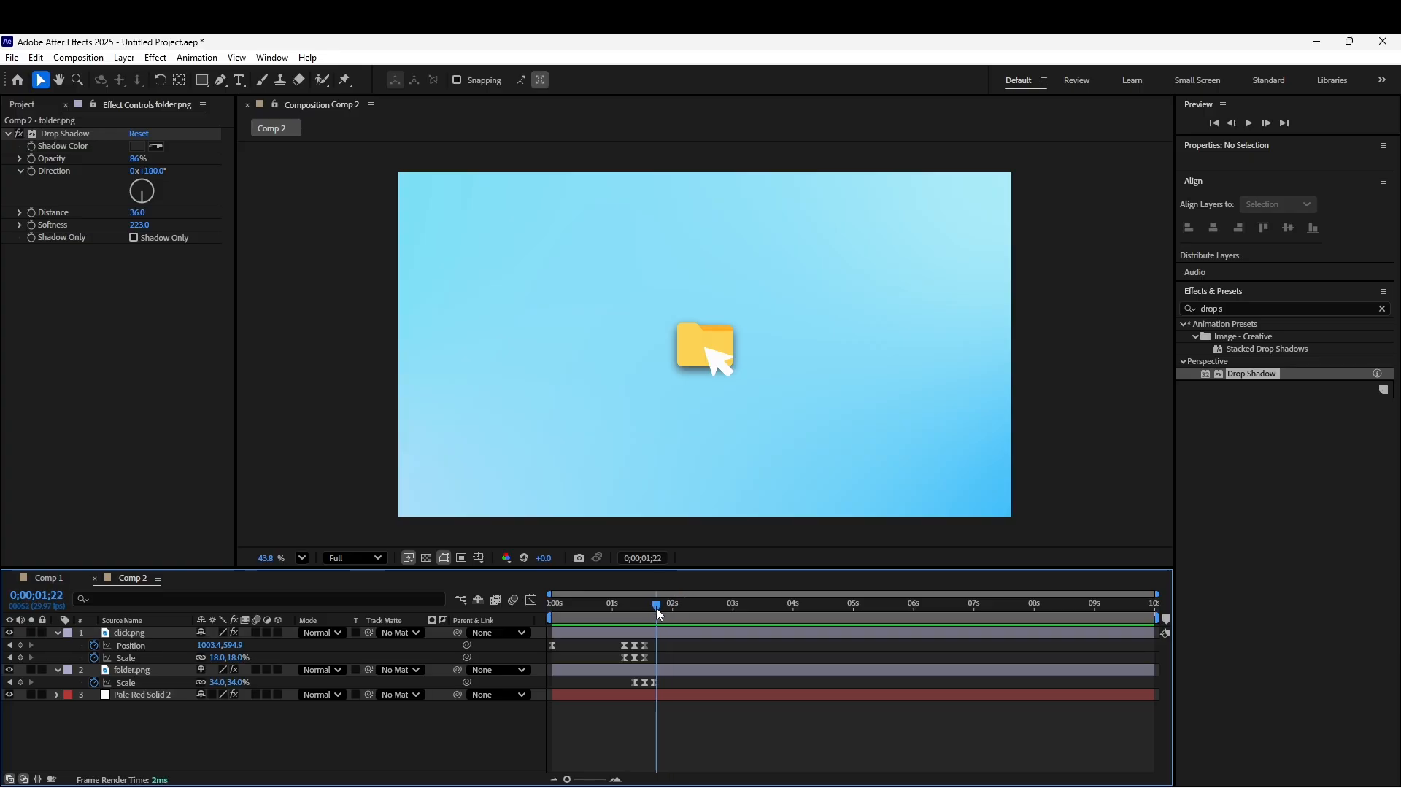
pyautogui.click(56, 633)
pyautogui.click(58, 645)
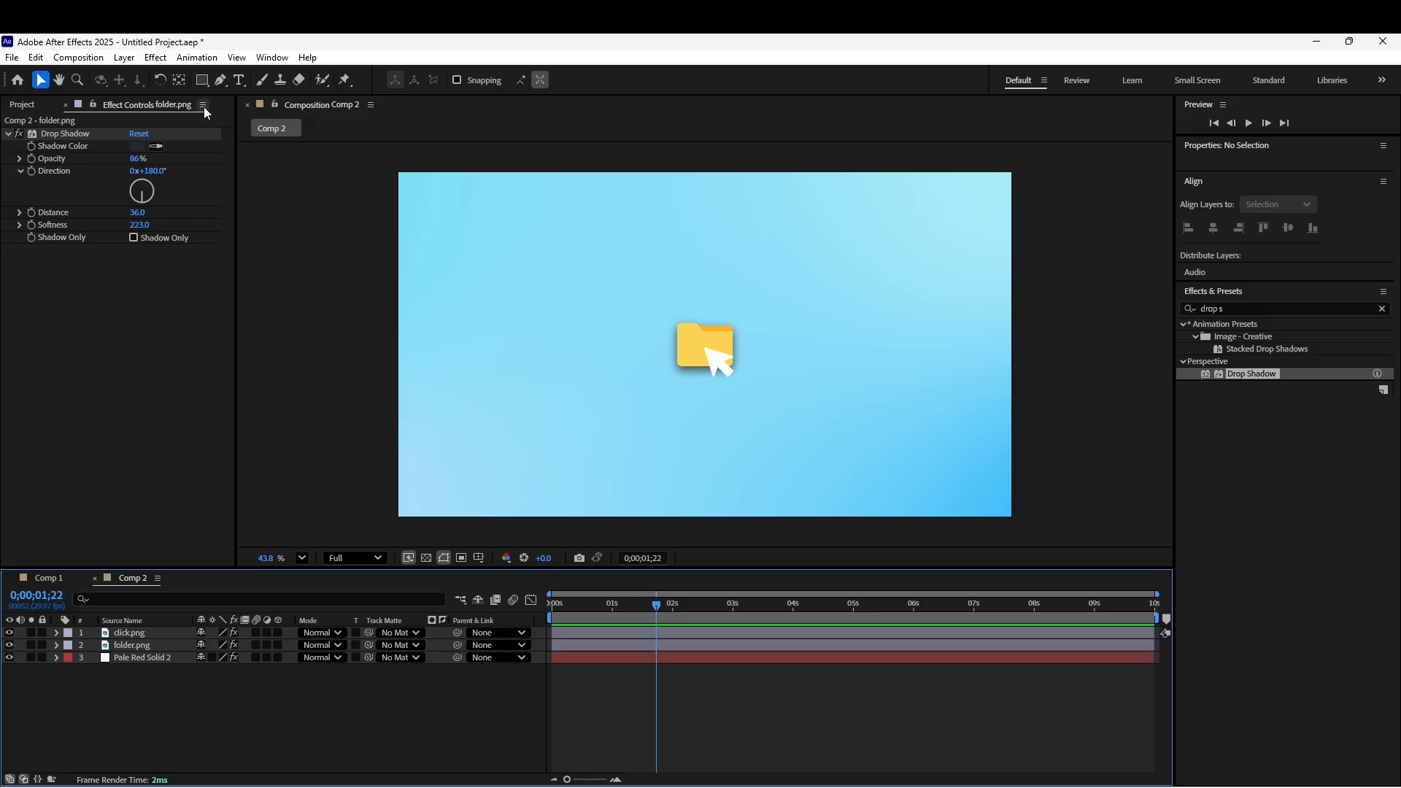
pyautogui.click(202, 81)
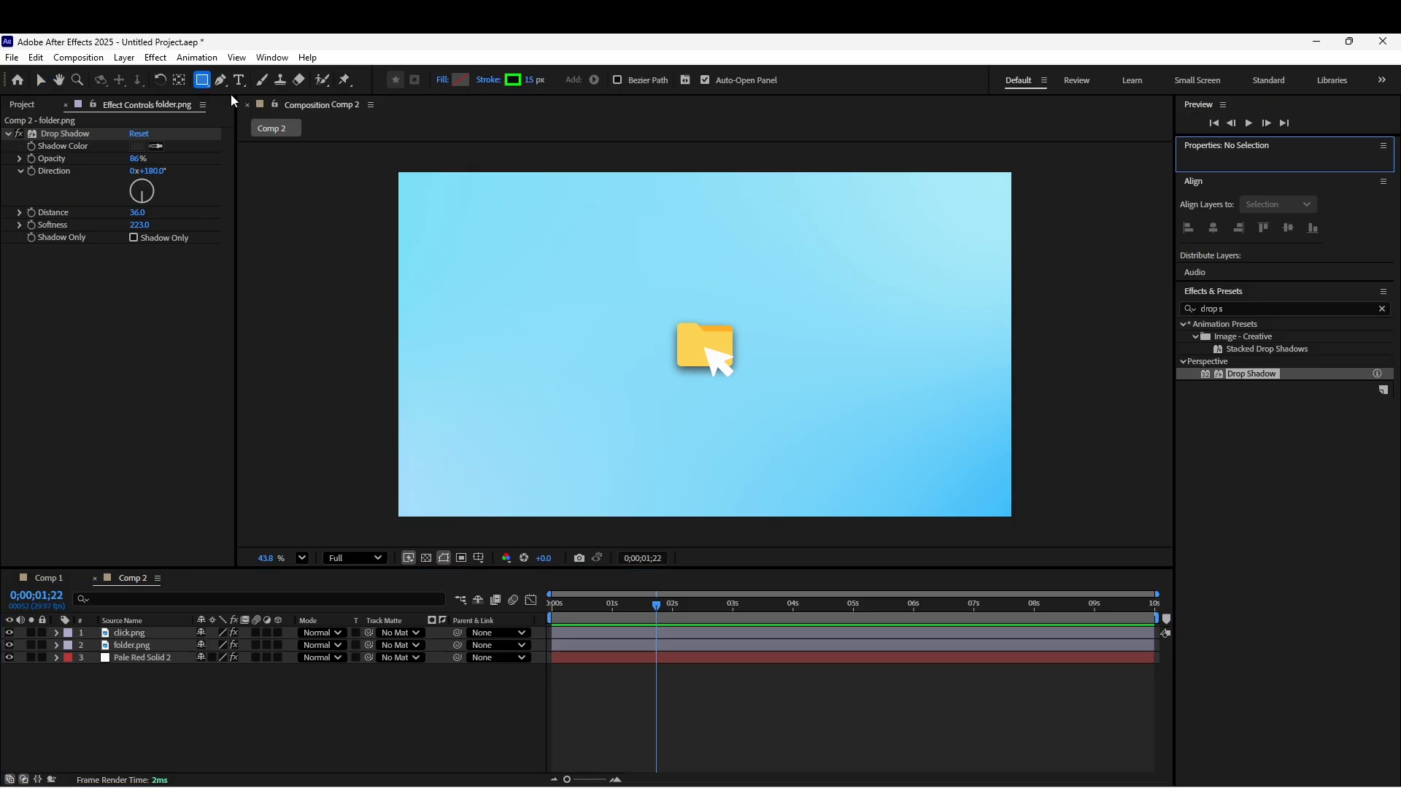
pyautogui.moveTo(473, 232)
pyautogui.mouseDown()
pyautogui.moveTo(510, 270)
pyautogui.moveTo(694, 278)
pyautogui.mouseUp()
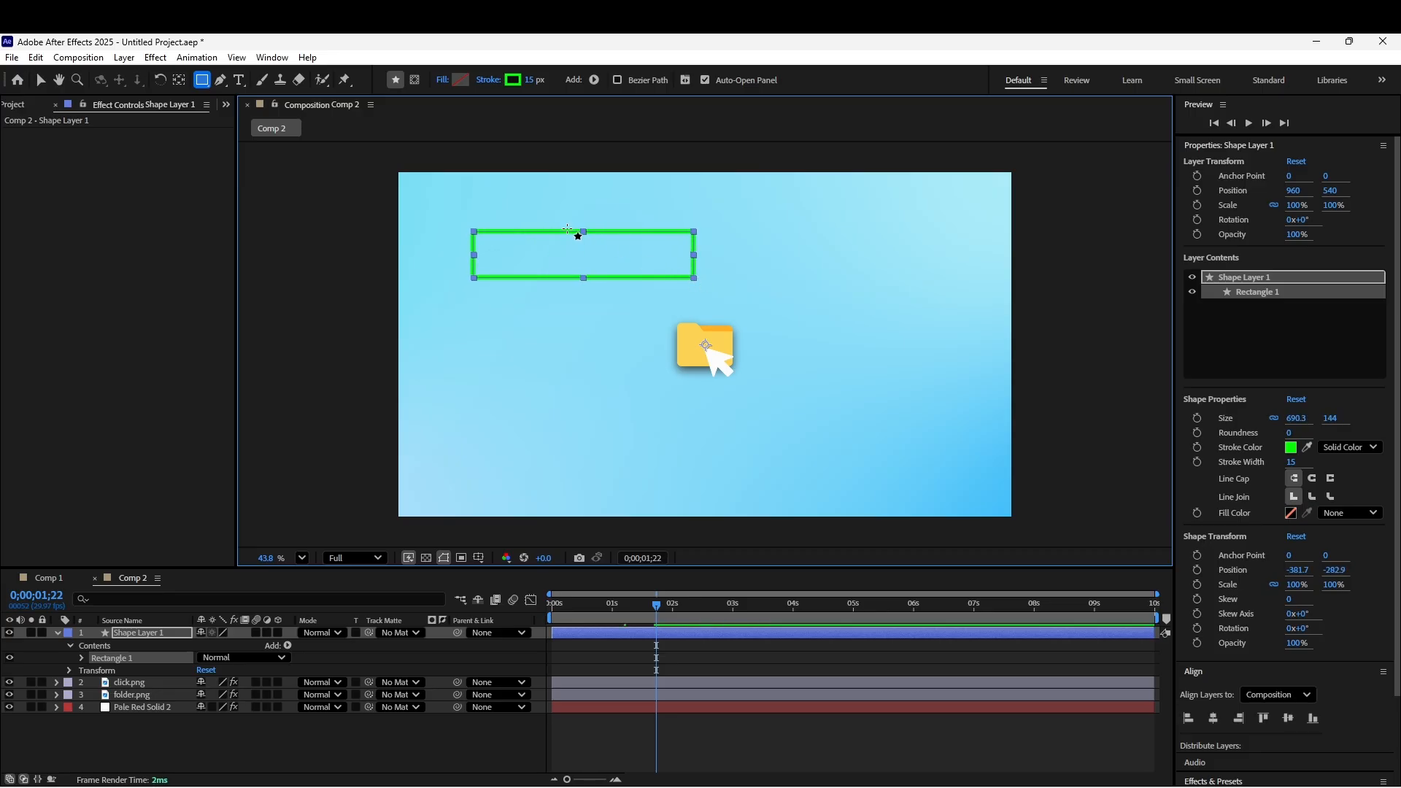
# Give the rectangle a solid white fill and no stroke, and move it slightly closer to the folder
pyautogui.click(443, 80)
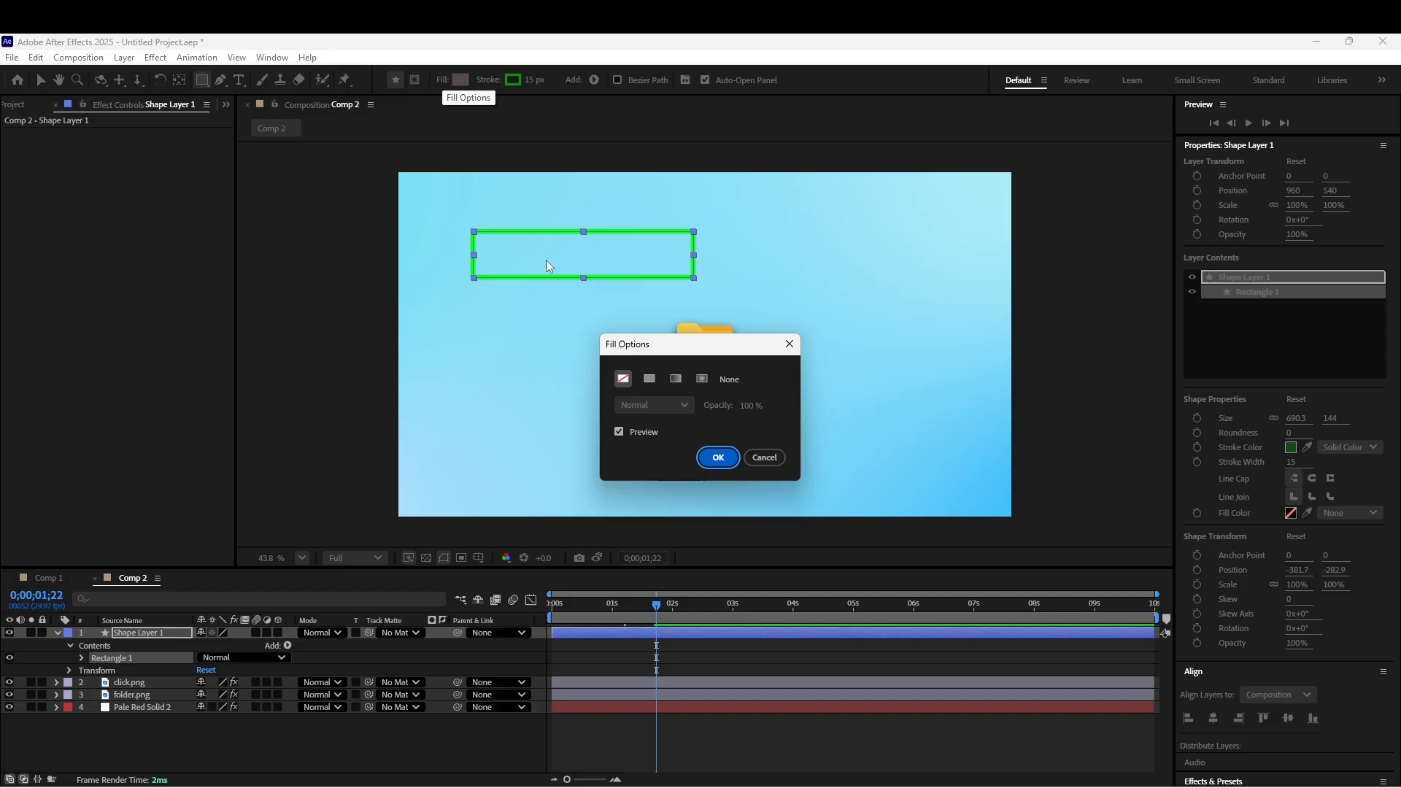
pyautogui.click(649, 379)
pyautogui.click(718, 457)
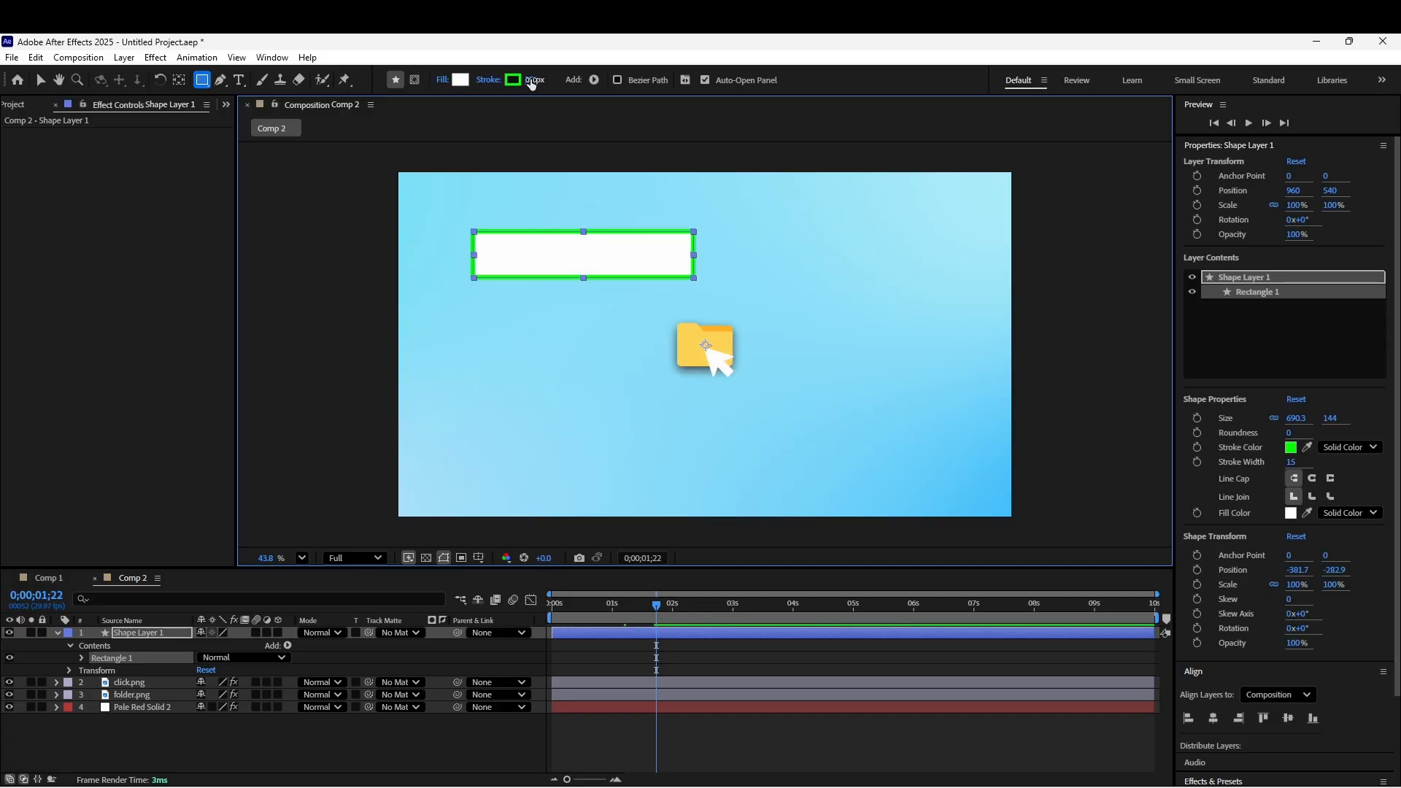
pyautogui.click(487, 80)
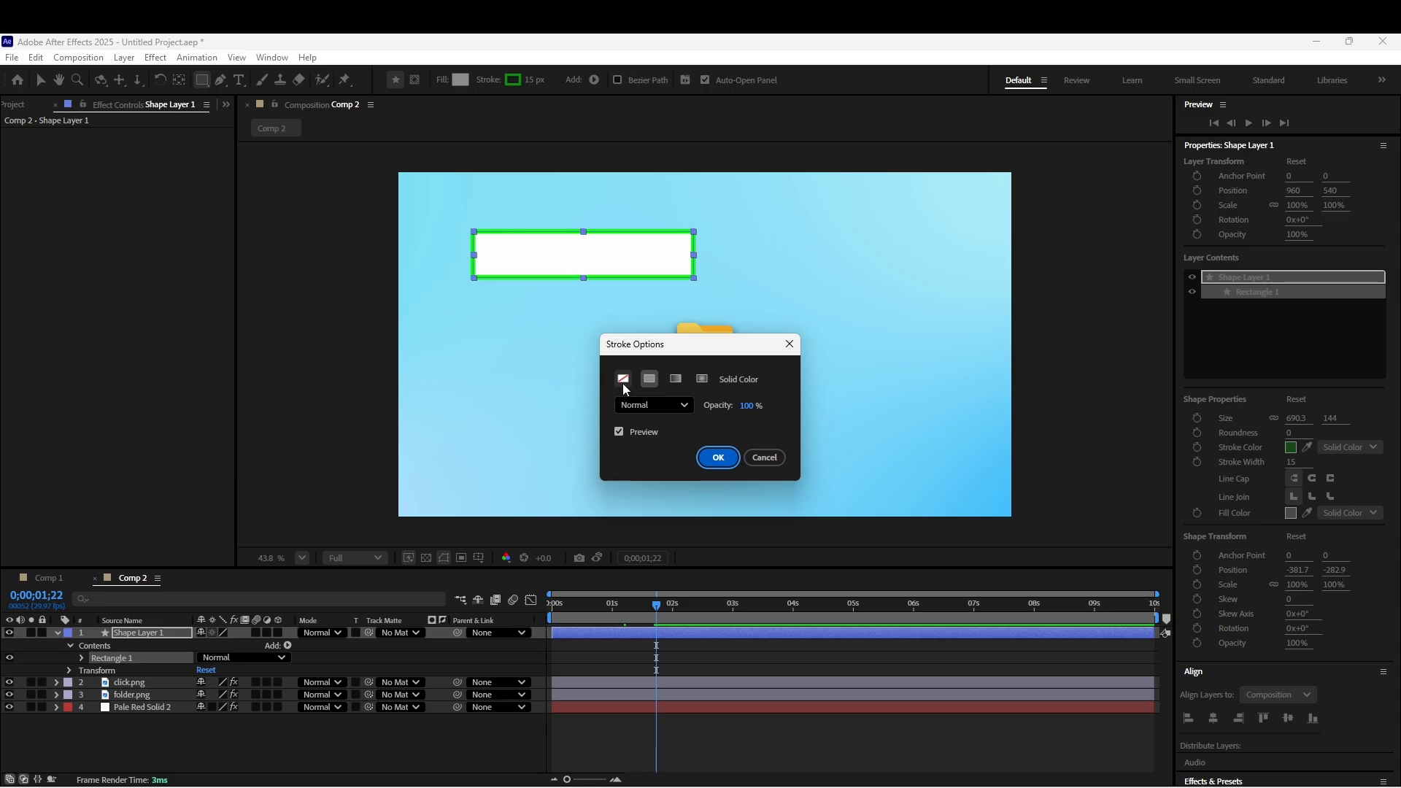
pyautogui.click(623, 378)
pyautogui.click(718, 458)
pyautogui.press('v')
# Search the effects for "gradi" and apply 4-Color Gradient to the rectangle's Shape Layer 1
pyautogui.scroll(-3, 1257, 613)
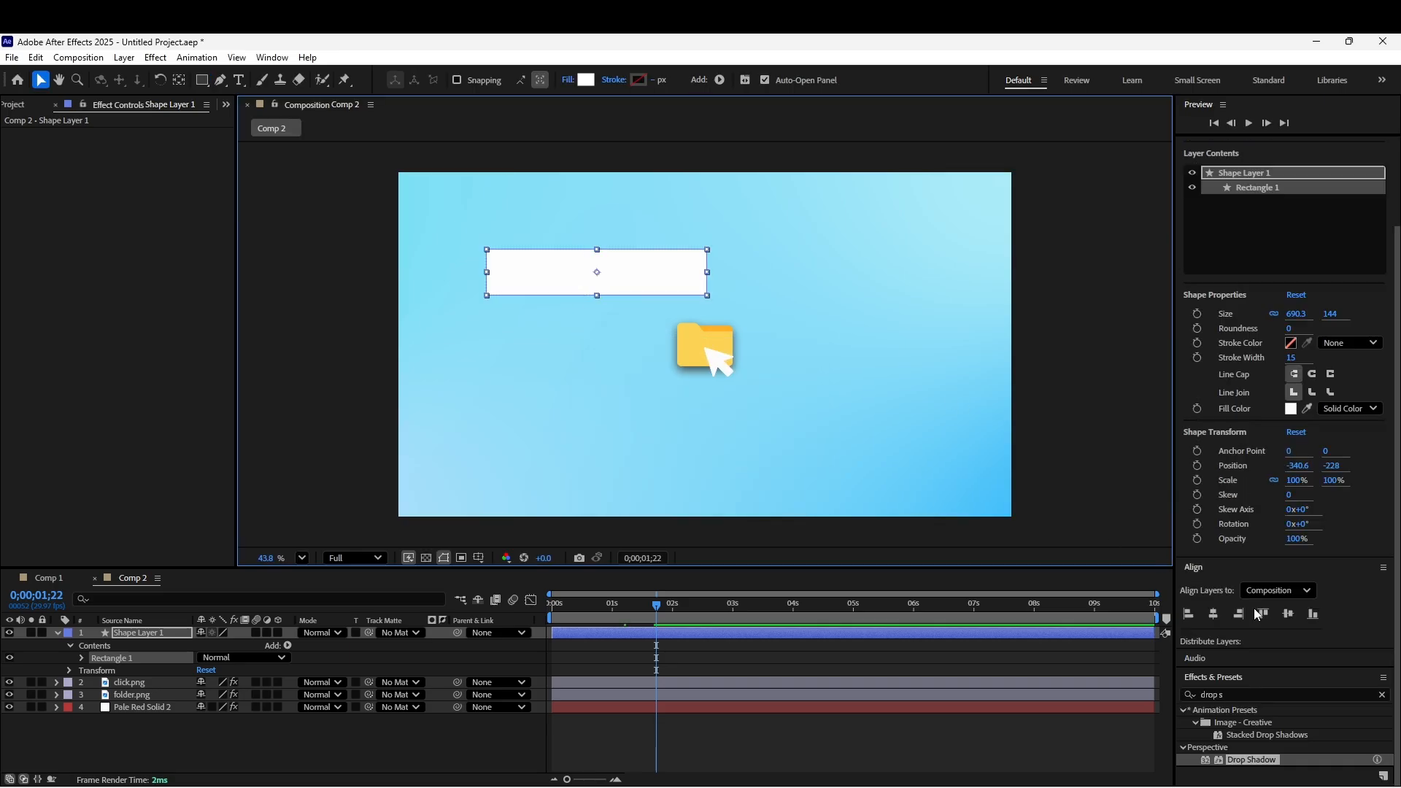
pyautogui.click(1273, 695)
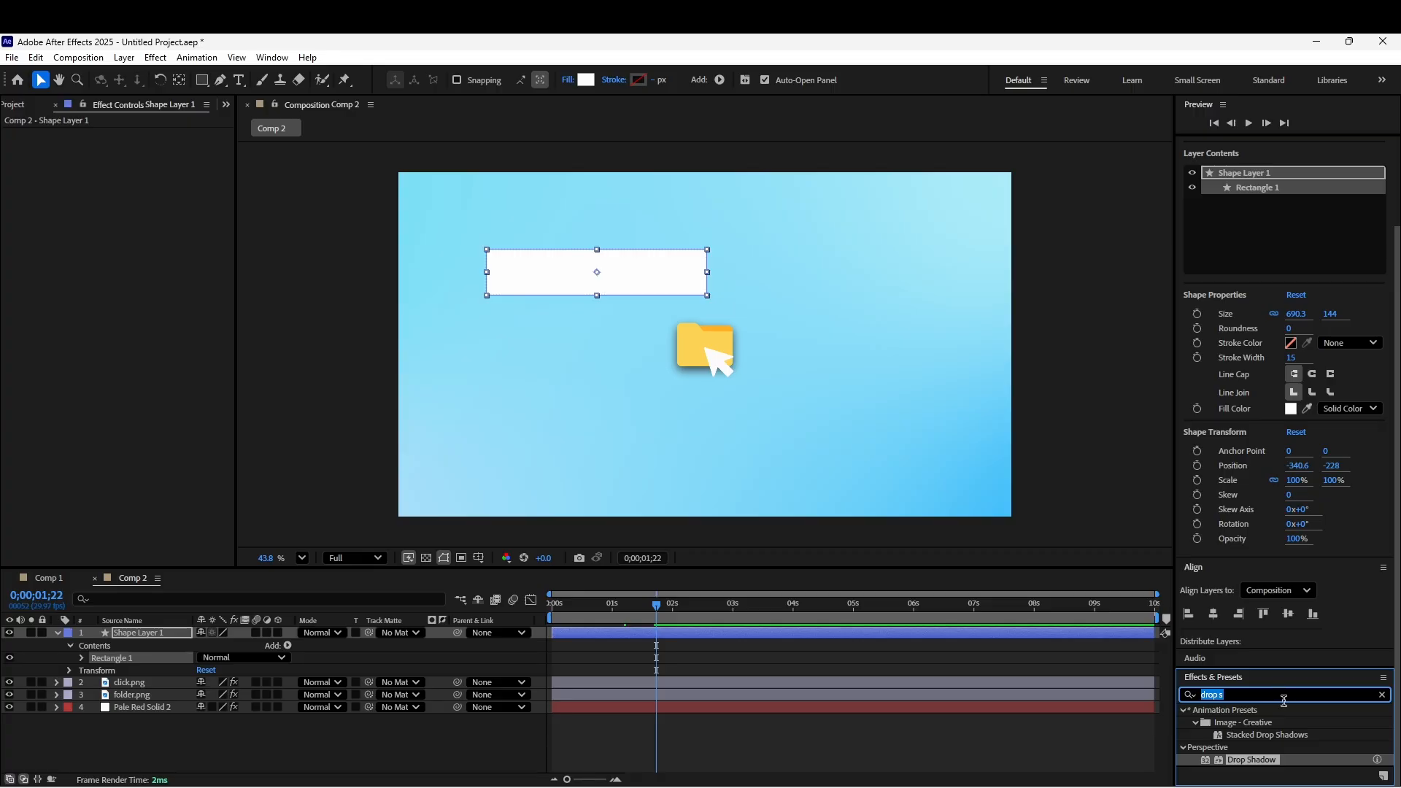
pyautogui.write('grad')
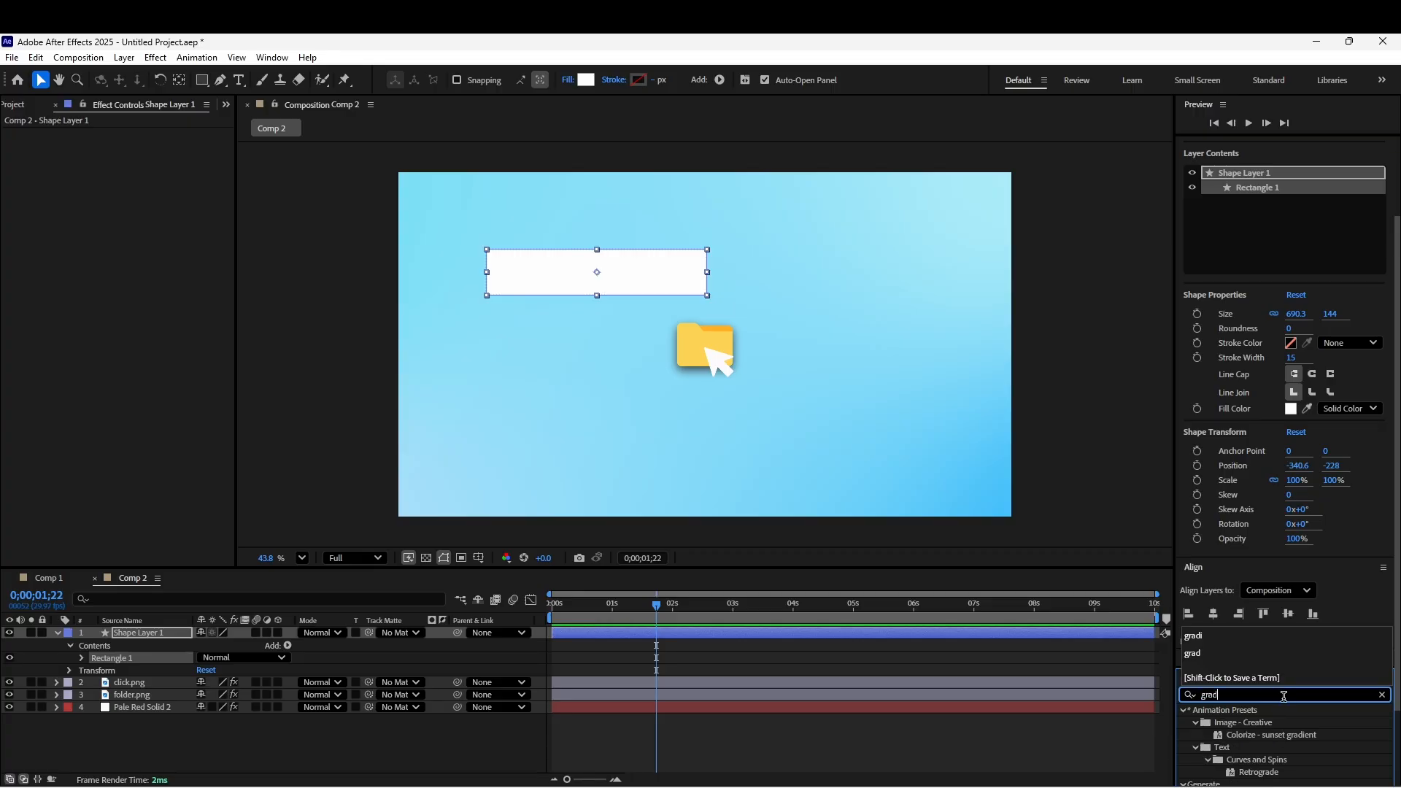
pyautogui.write('i')
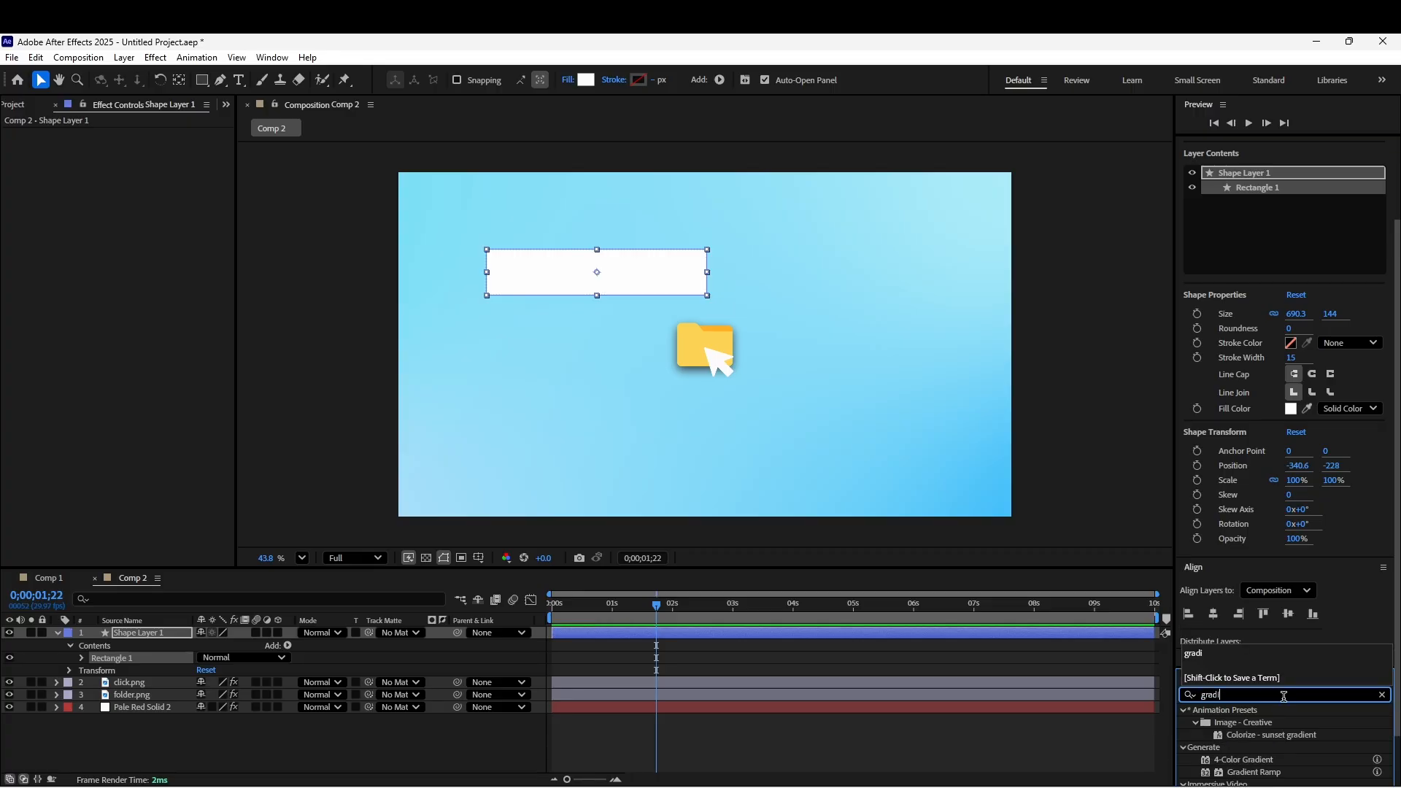
pyautogui.click(1293, 756)
pyautogui.click(1284, 758)
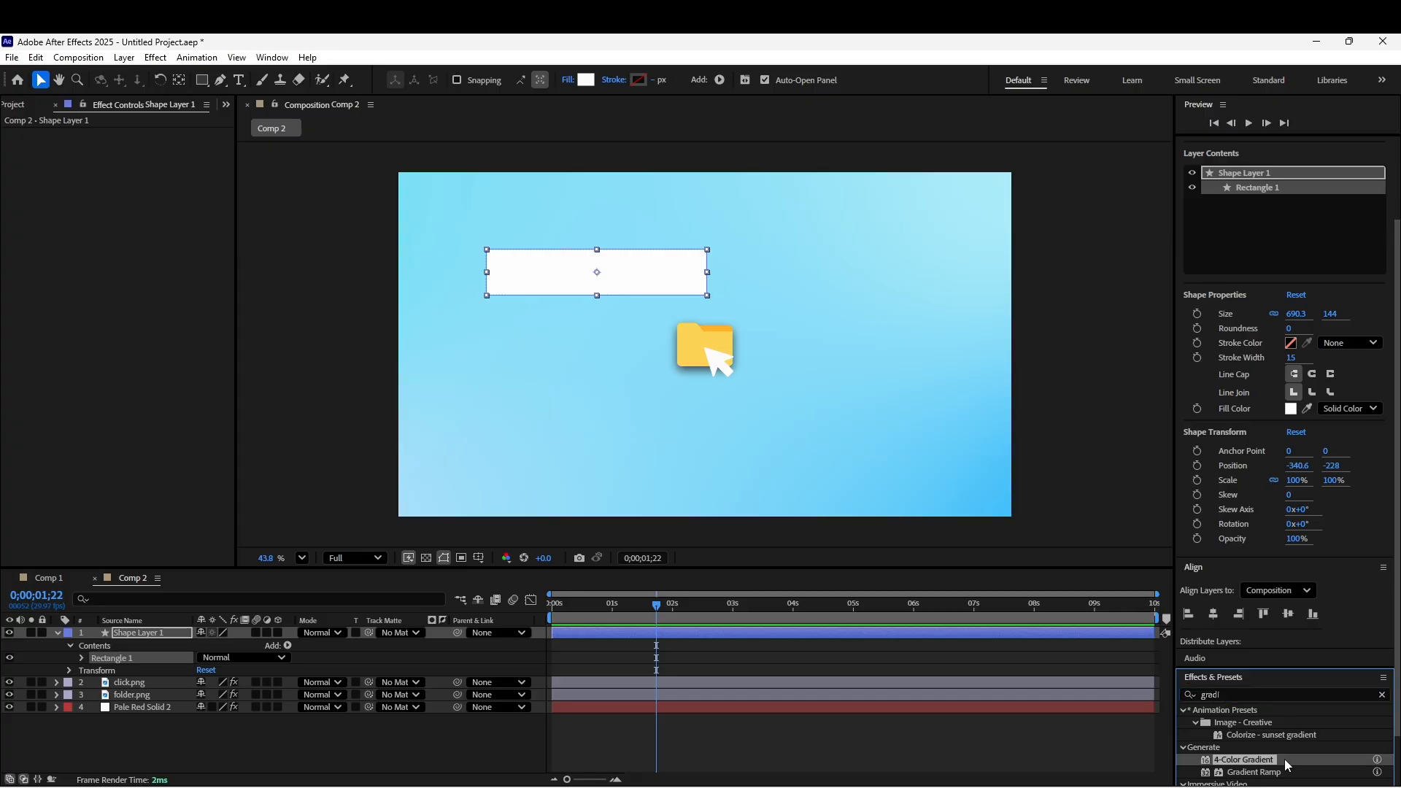
pyautogui.moveTo(1283, 758); pyautogui.dragTo(950, 309)
# Set the gradient's Color 1 to bright blue and Color 2 to light purple E3A7FF
pyautogui.click(137, 171)
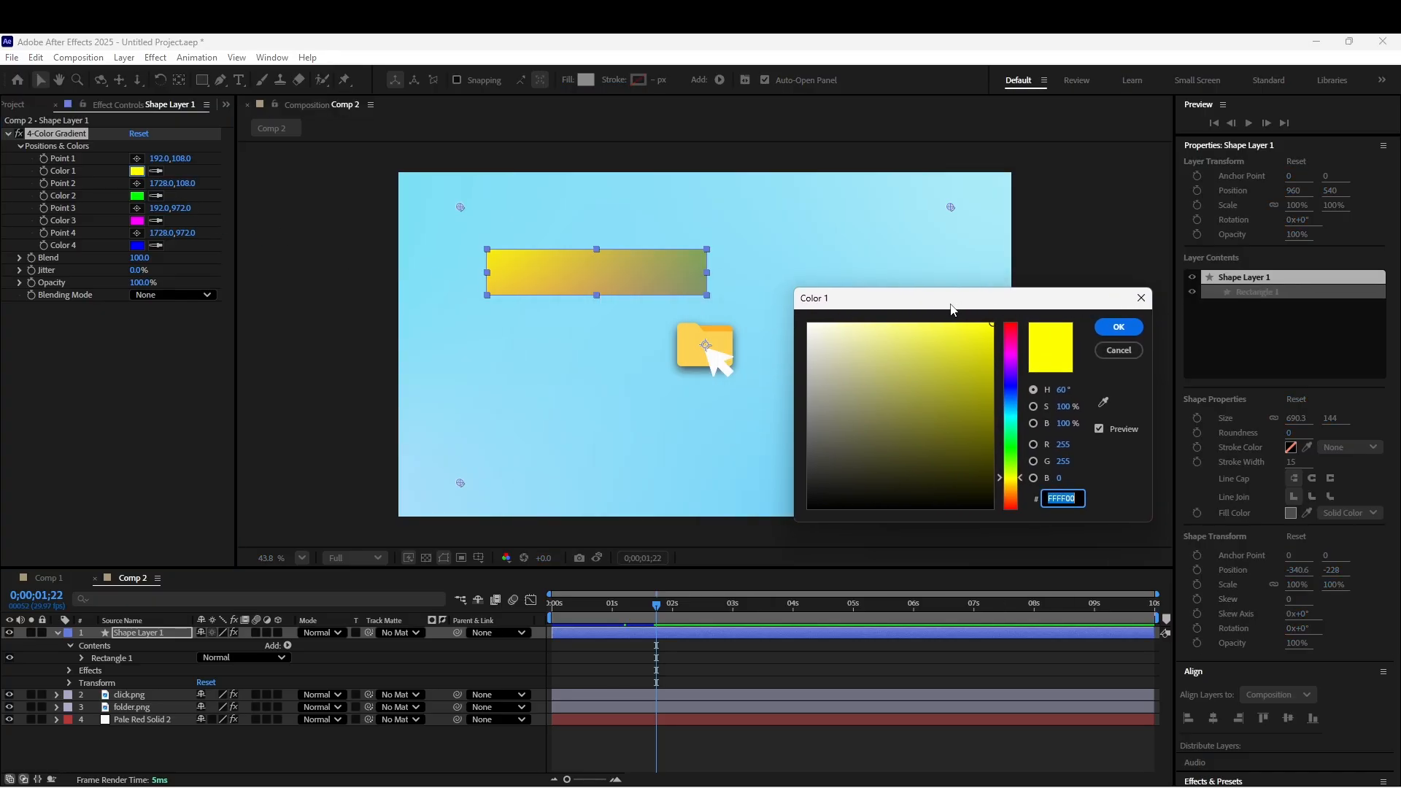
pyautogui.click(1015, 367)
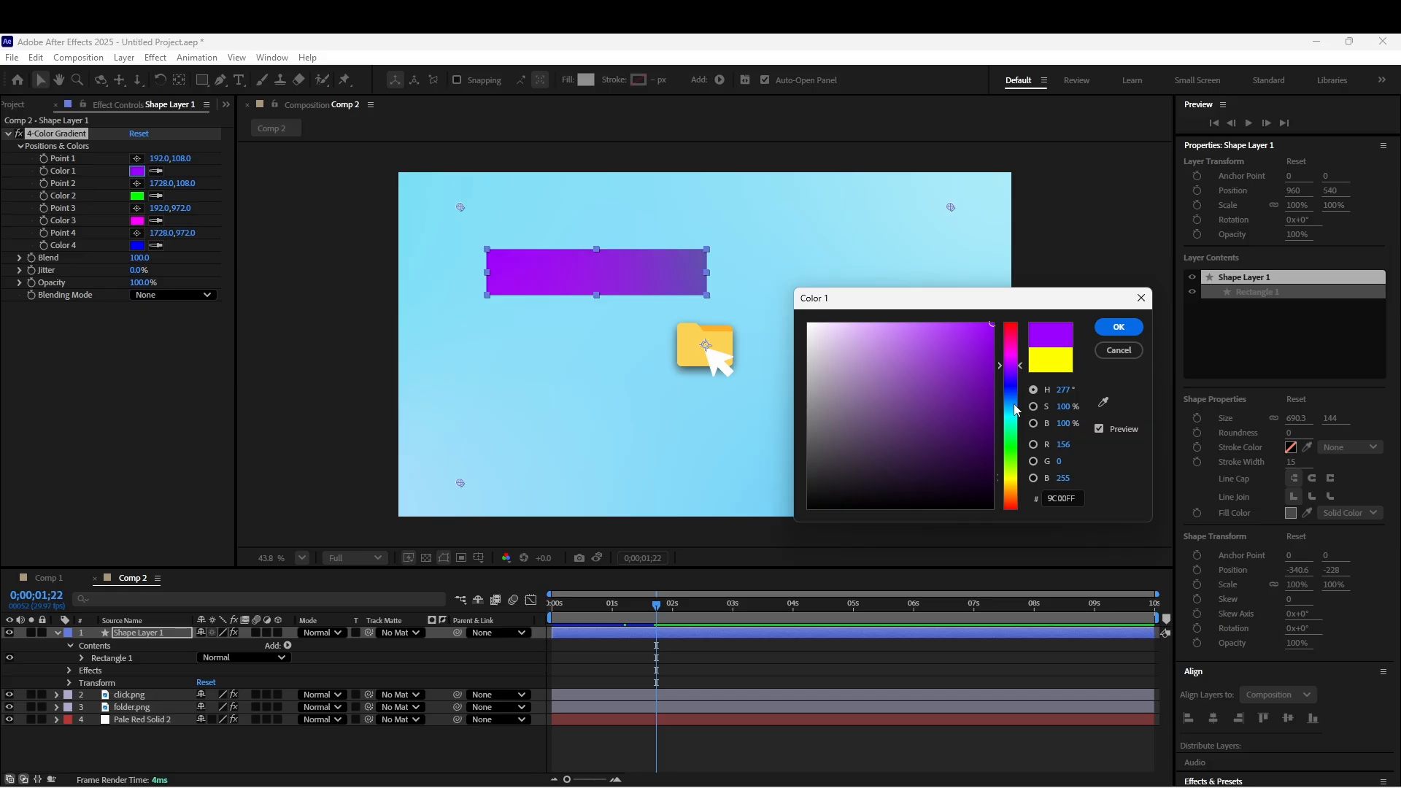
pyautogui.click(1015, 407)
pyautogui.click(1118, 327)
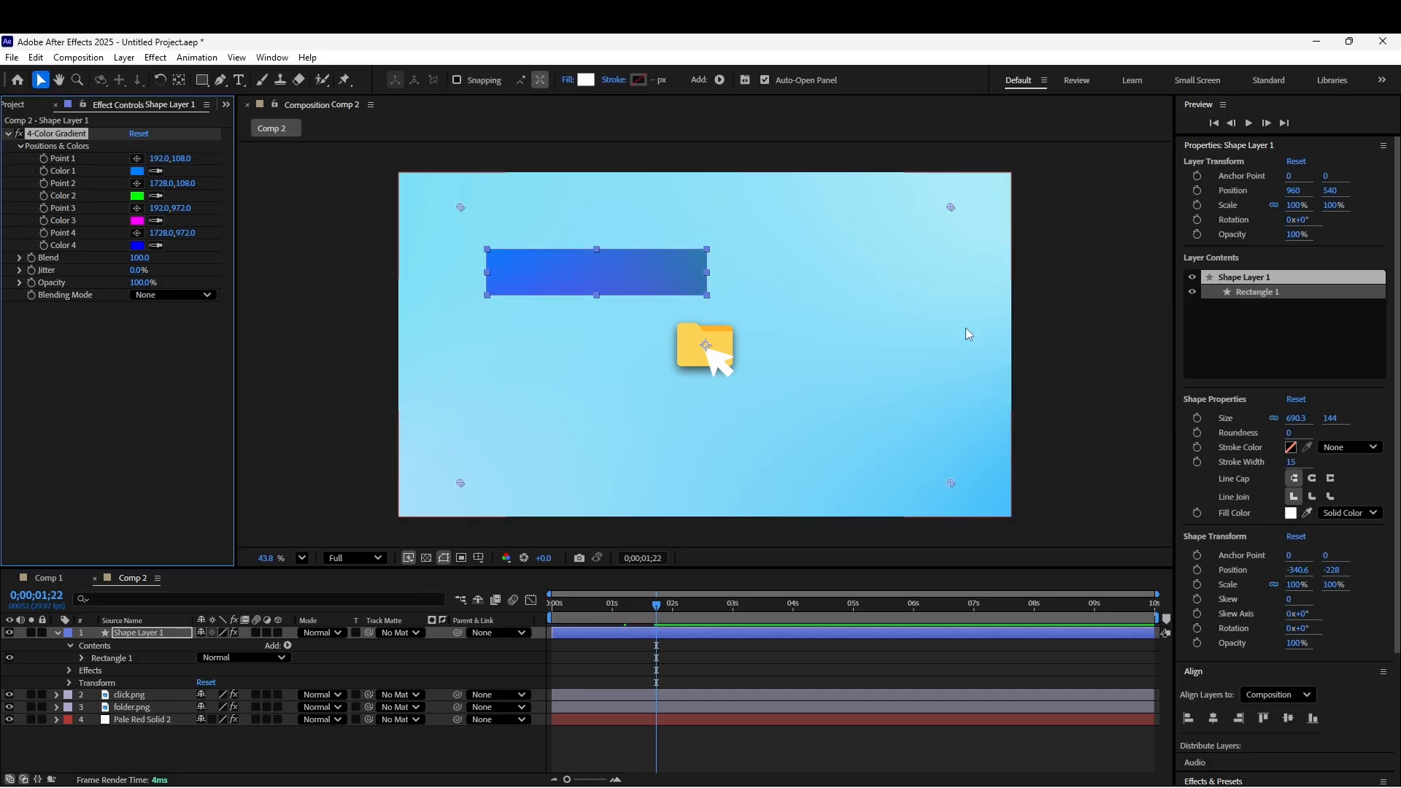
pyautogui.click(137, 195)
pyautogui.moveTo(697, 302); pyautogui.dragTo(909, 304)
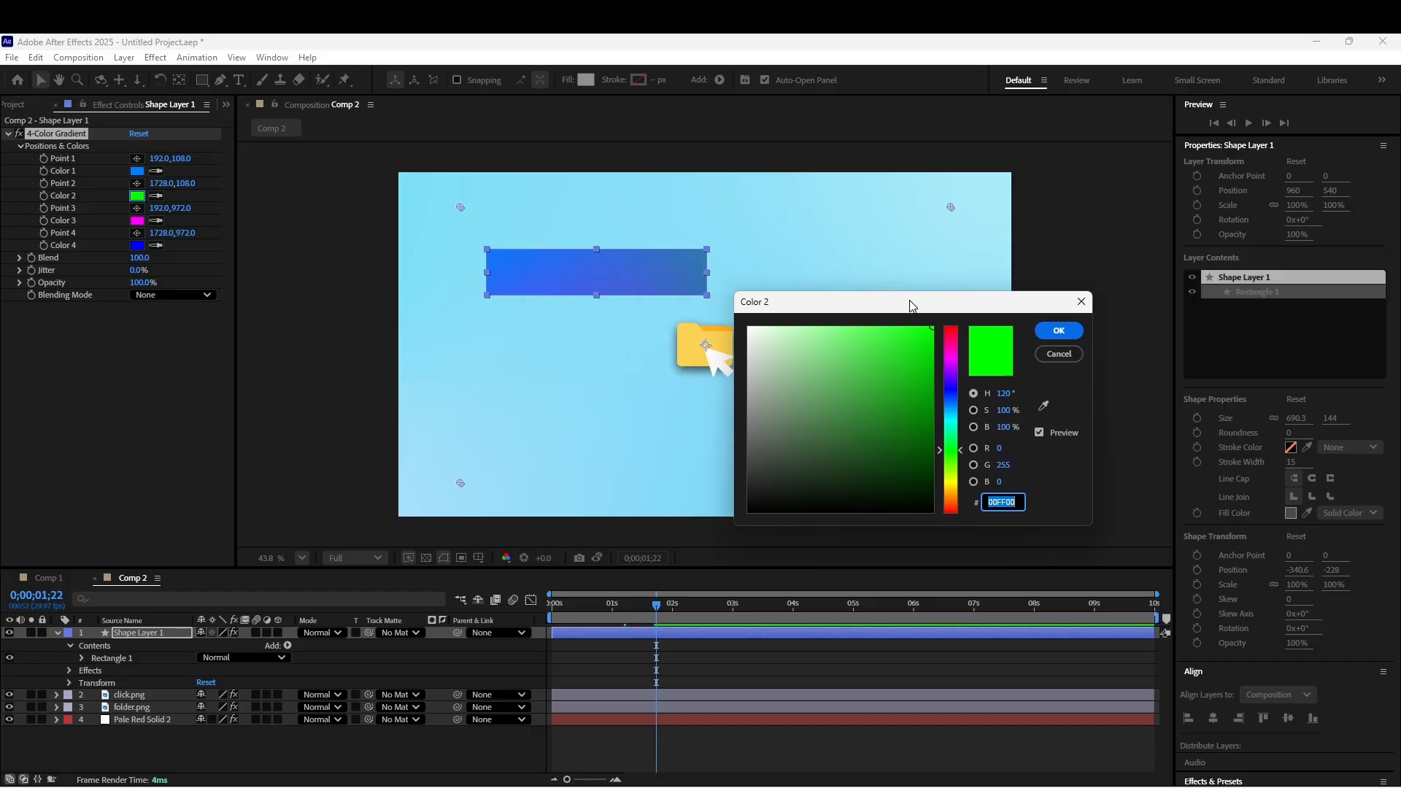
pyautogui.moveTo(954, 377); pyautogui.dragTo(953, 367)
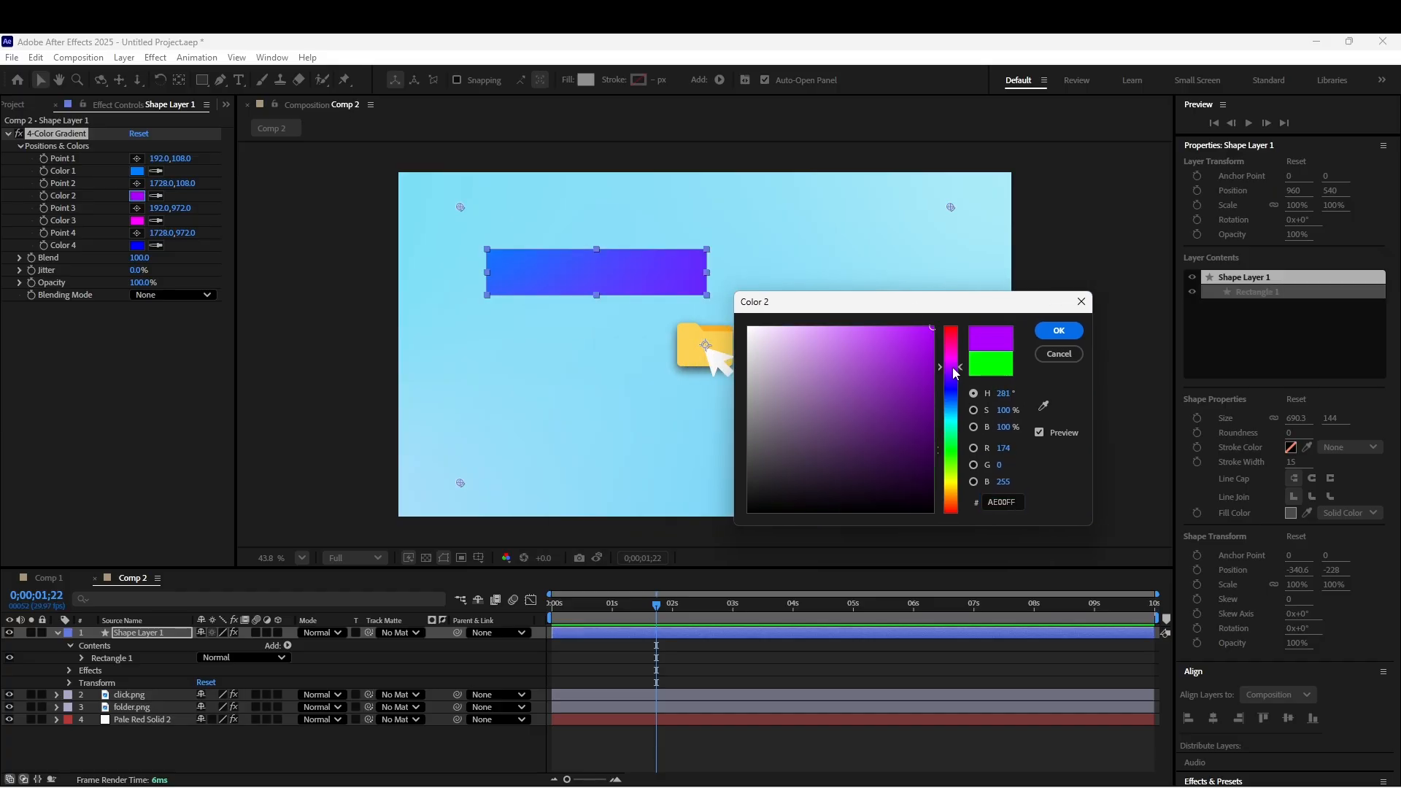
pyautogui.moveTo(840, 326); pyautogui.dragTo(814, 327)
pyautogui.click(1050, 333)
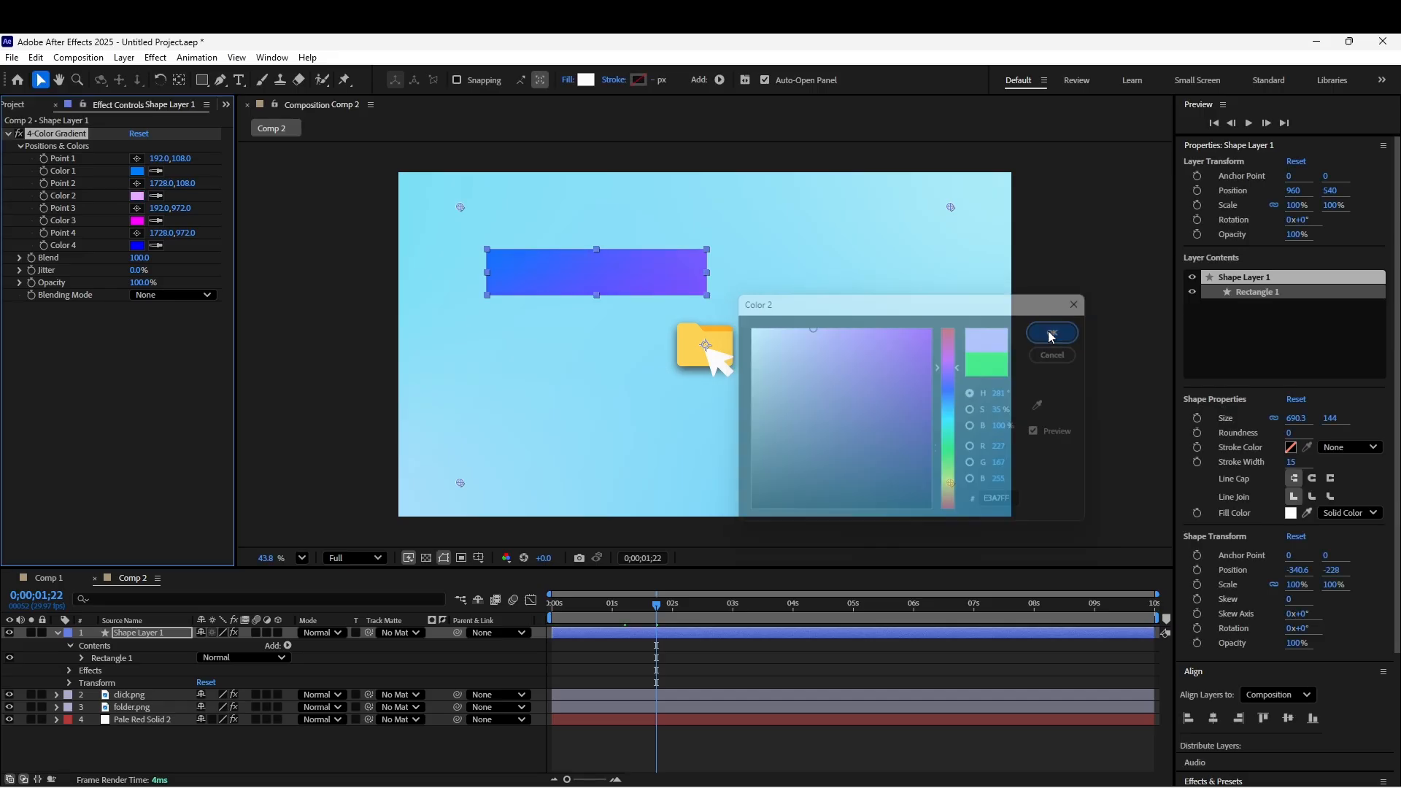
# Set the gradient's Color 3 to pink FB5EFB and Color 4 to light blue
pyautogui.click(136, 221)
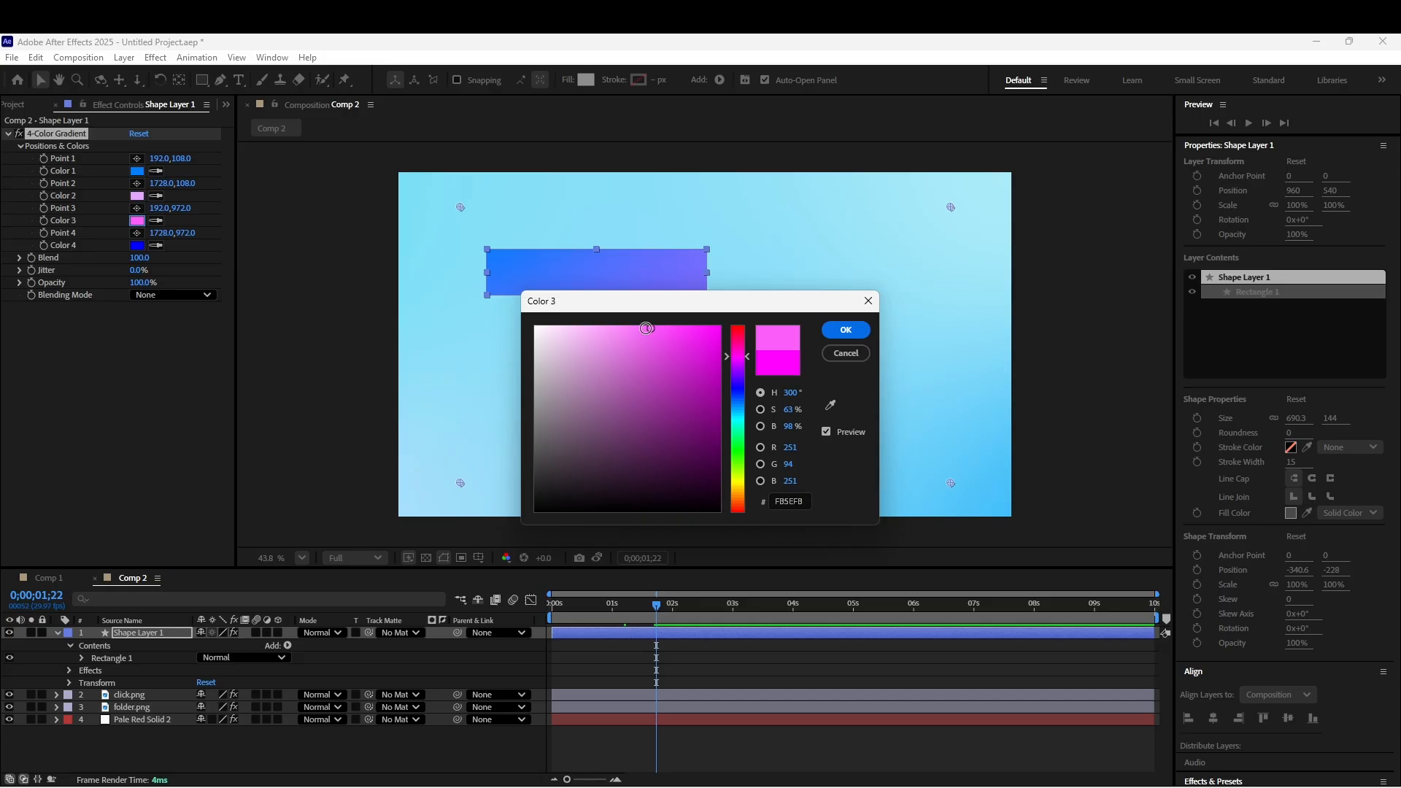
pyautogui.click(845, 330)
pyautogui.click(137, 245)
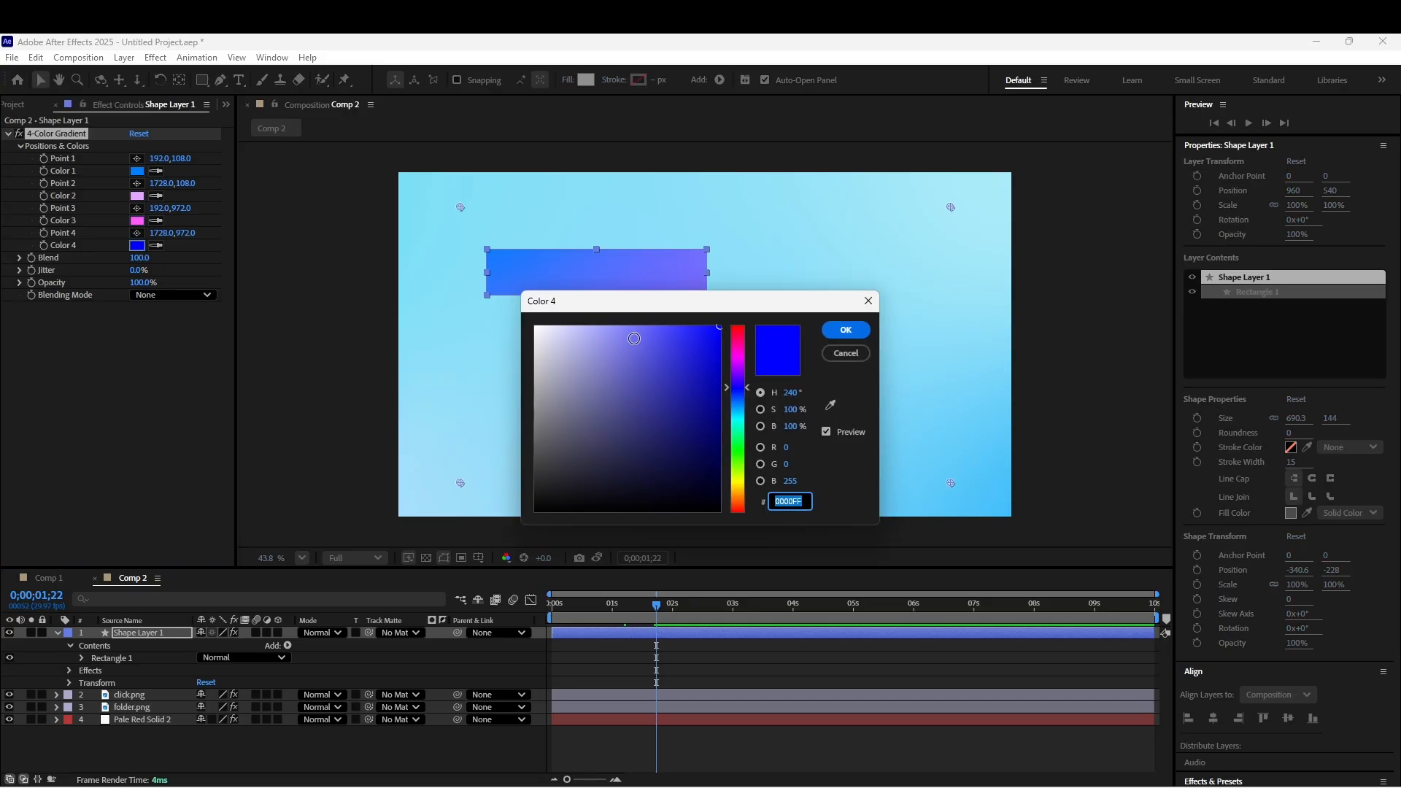
pyautogui.click(738, 406)
pyautogui.click(637, 327)
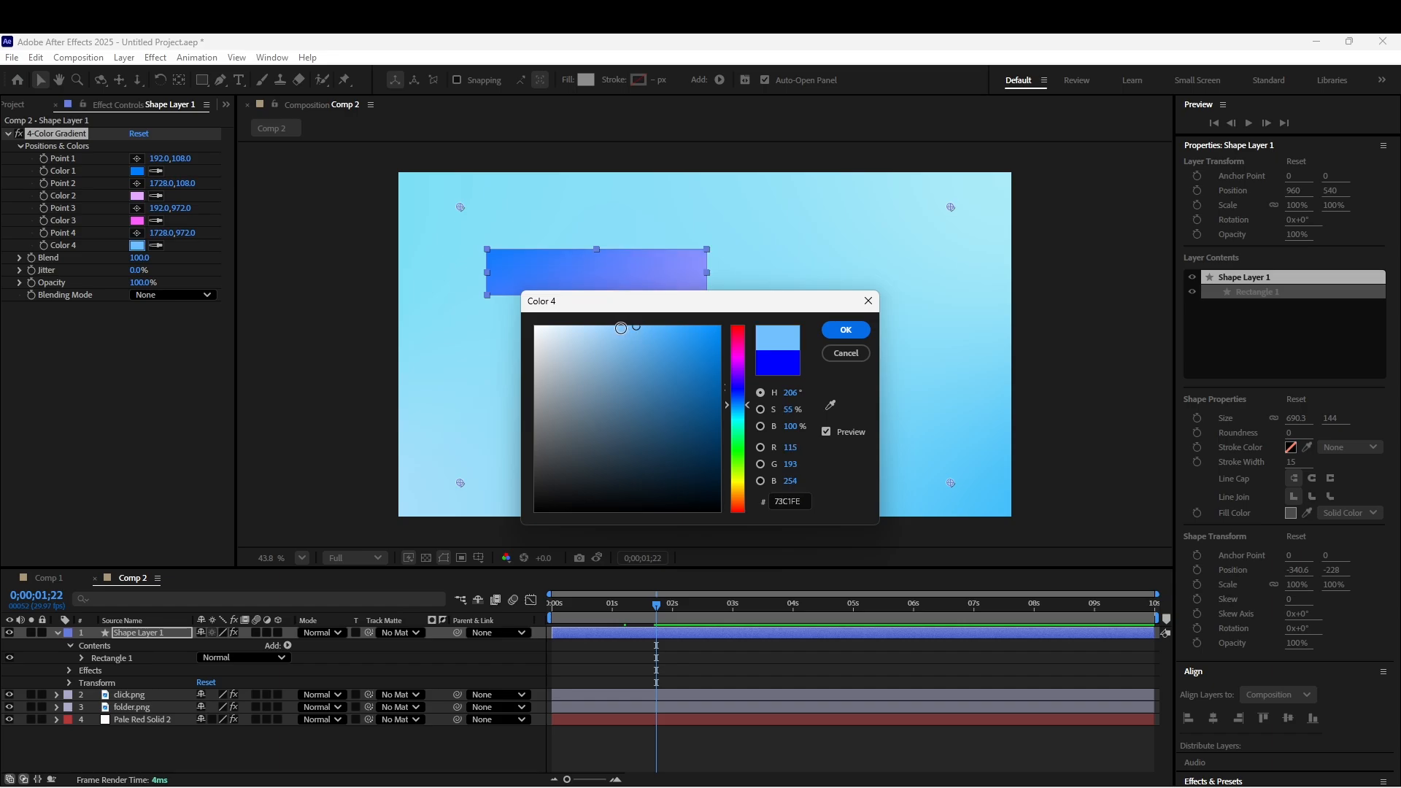
pyautogui.click(845, 330)
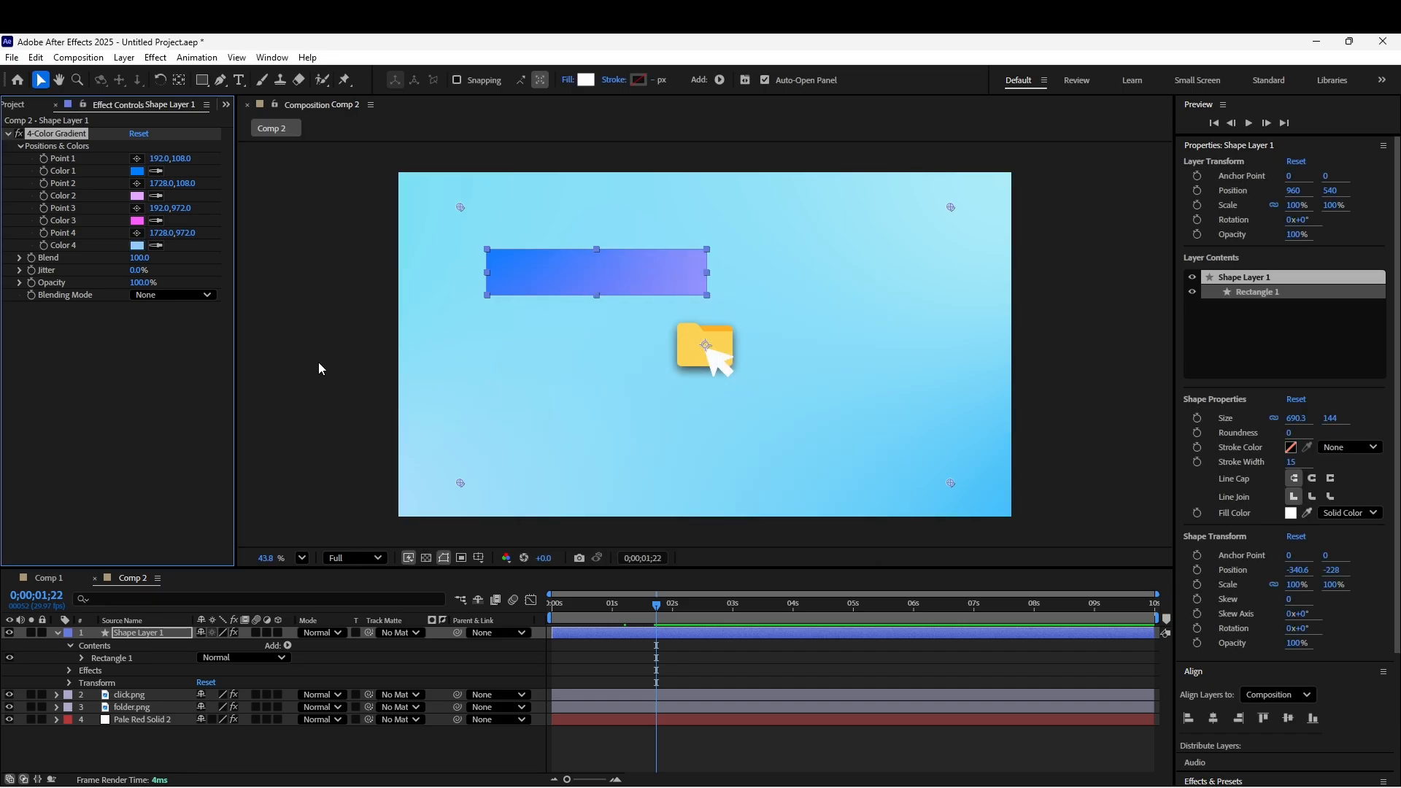
# Add starting keyframes for Rectangle Path 1's Size and Roundness at 0;00;00;00
pyautogui.click(562, 263)
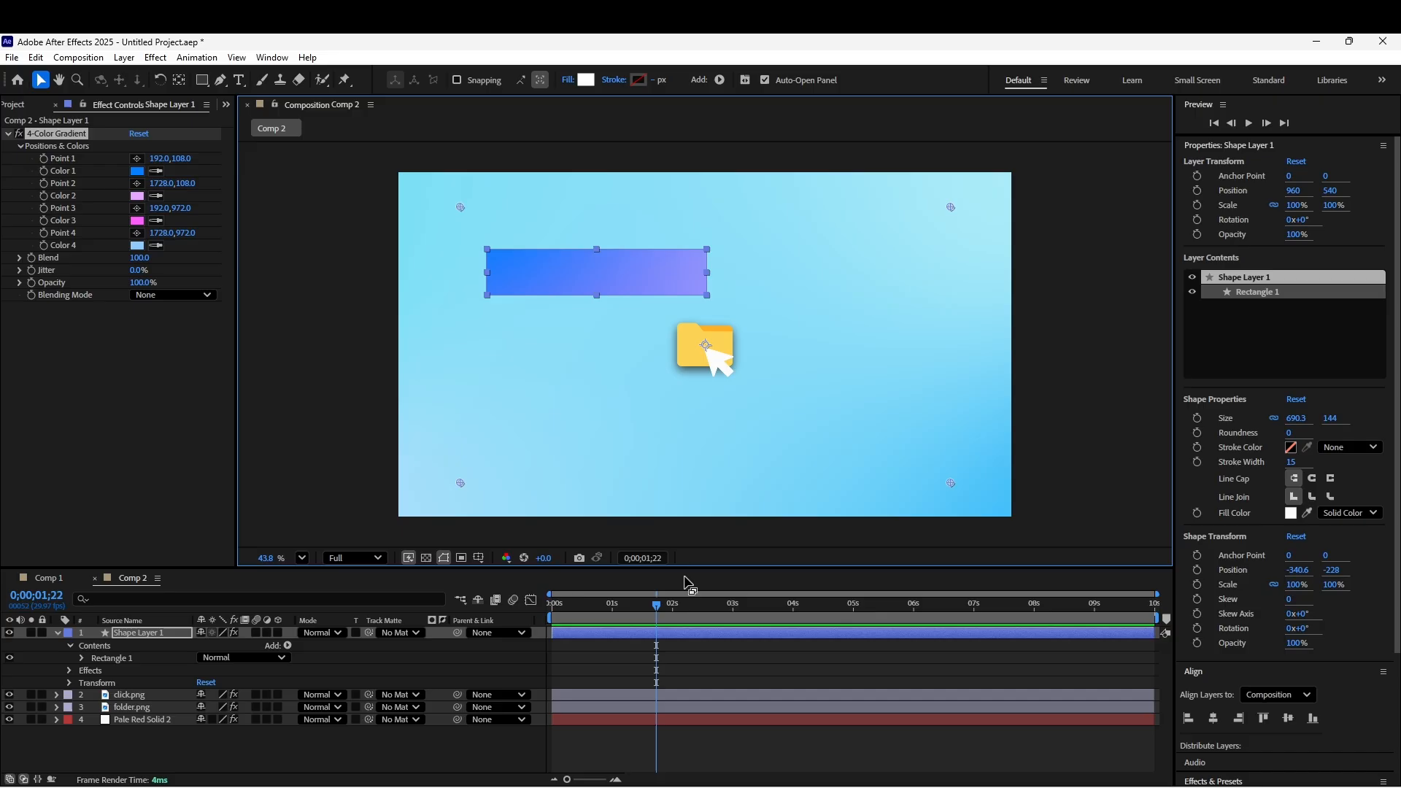
pyautogui.click(657, 608)
pyautogui.moveTo(658, 608); pyautogui.dragTo(432, 642)
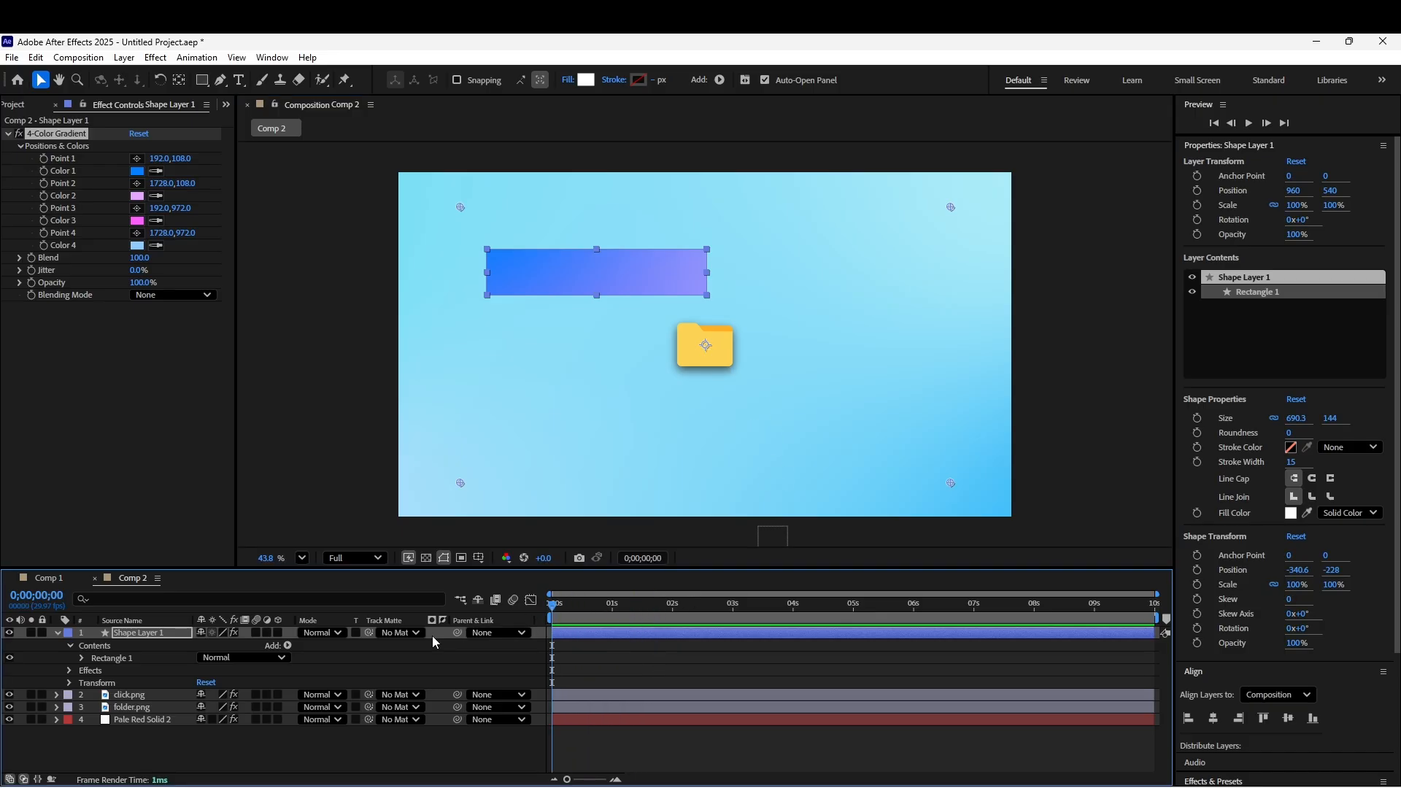
pyautogui.click(132, 634)
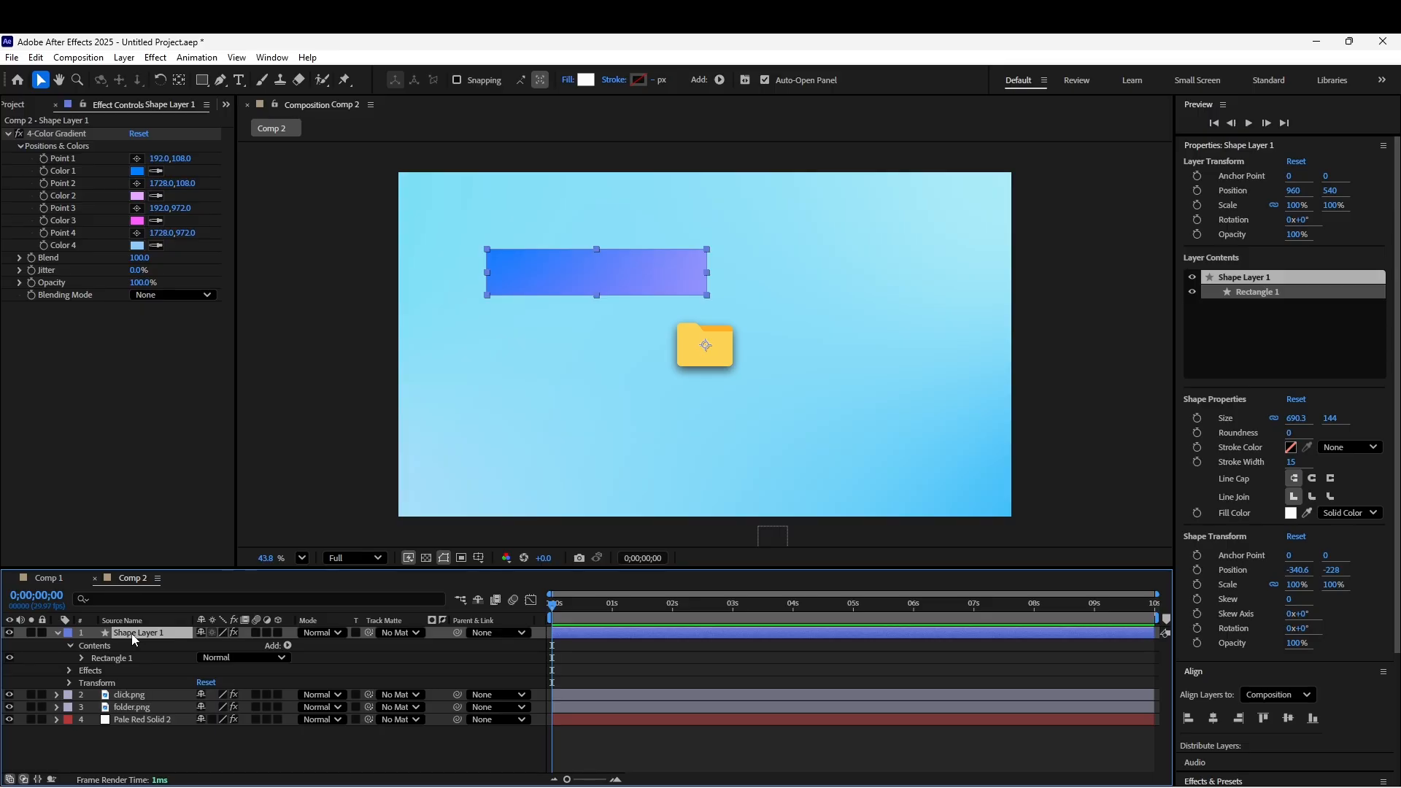
pyautogui.click(80, 658)
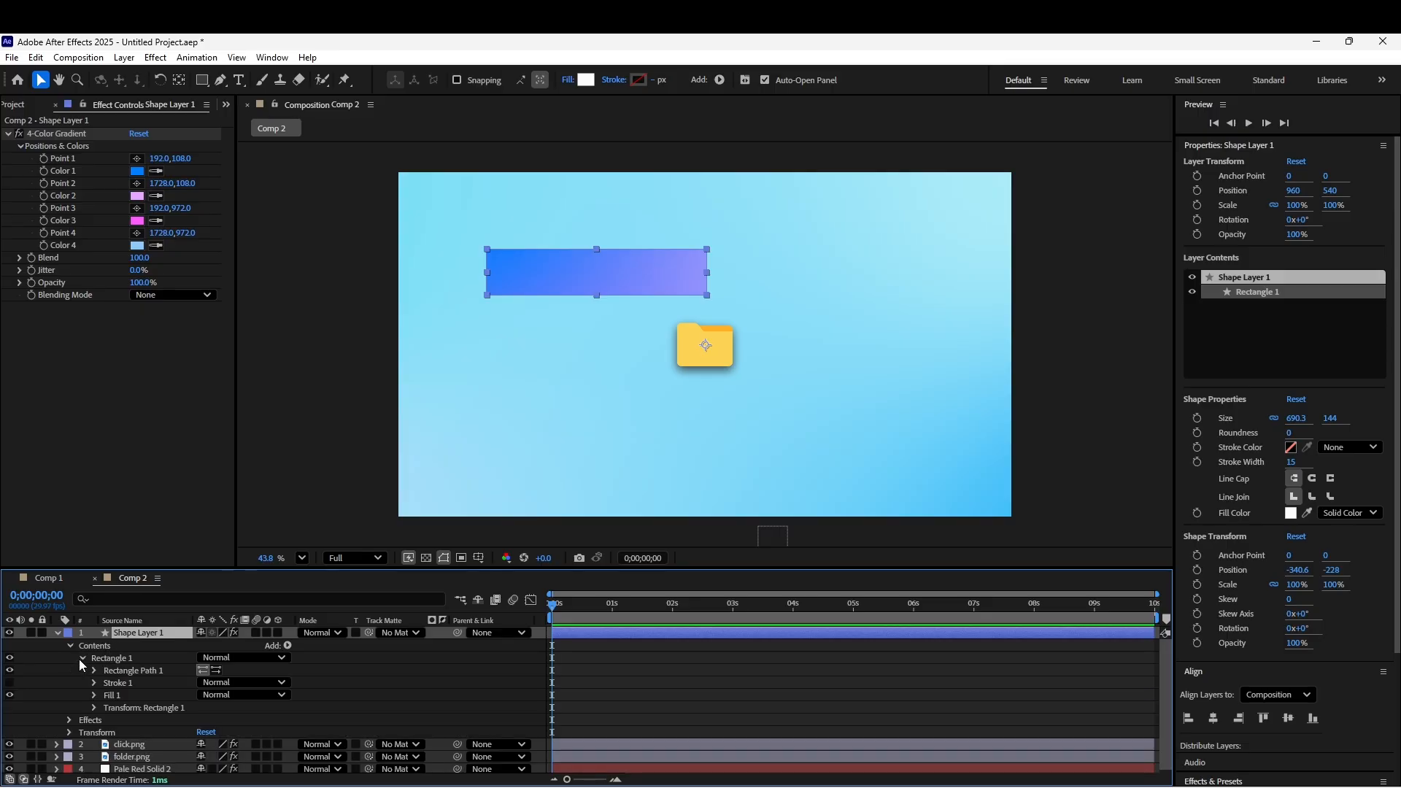
pyautogui.click(94, 669)
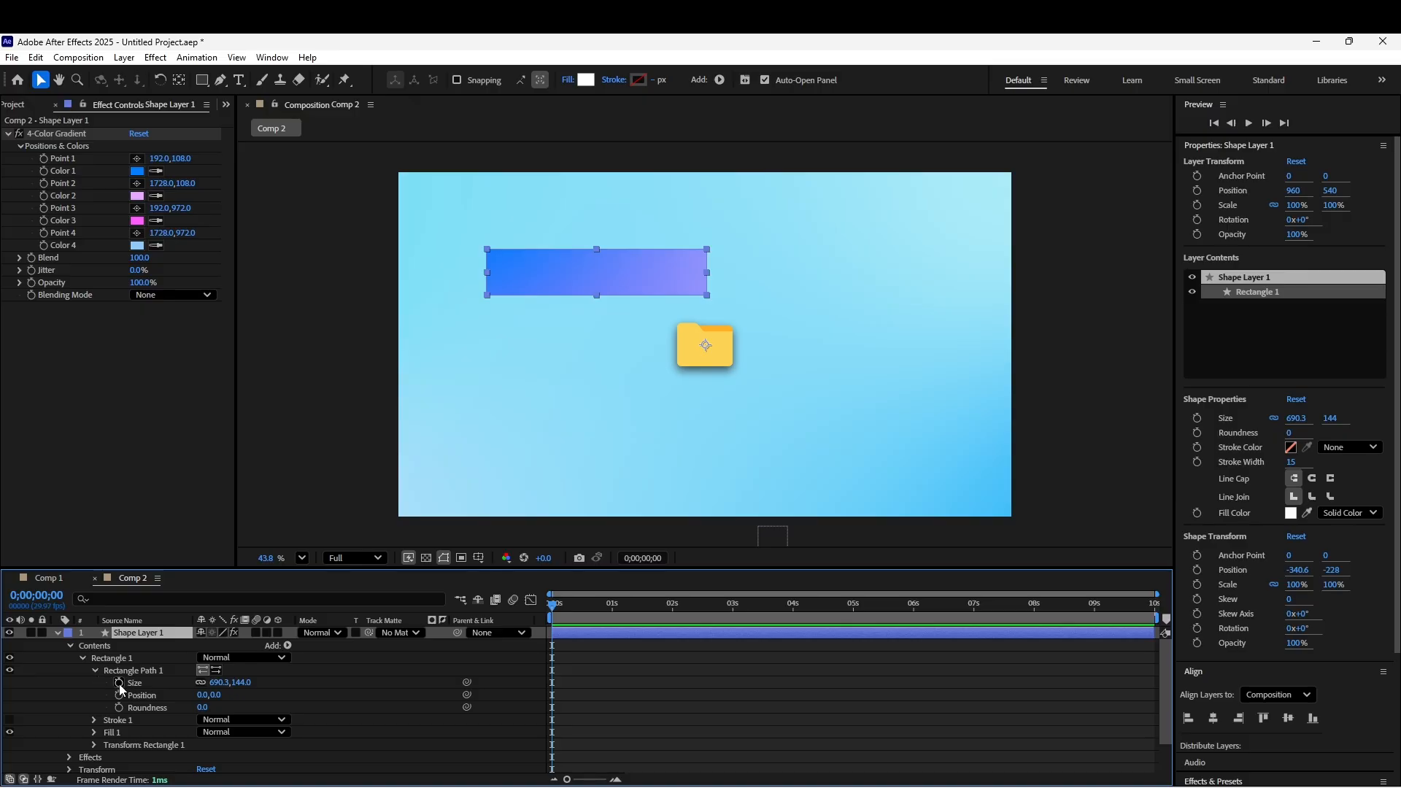
pyautogui.click(120, 684)
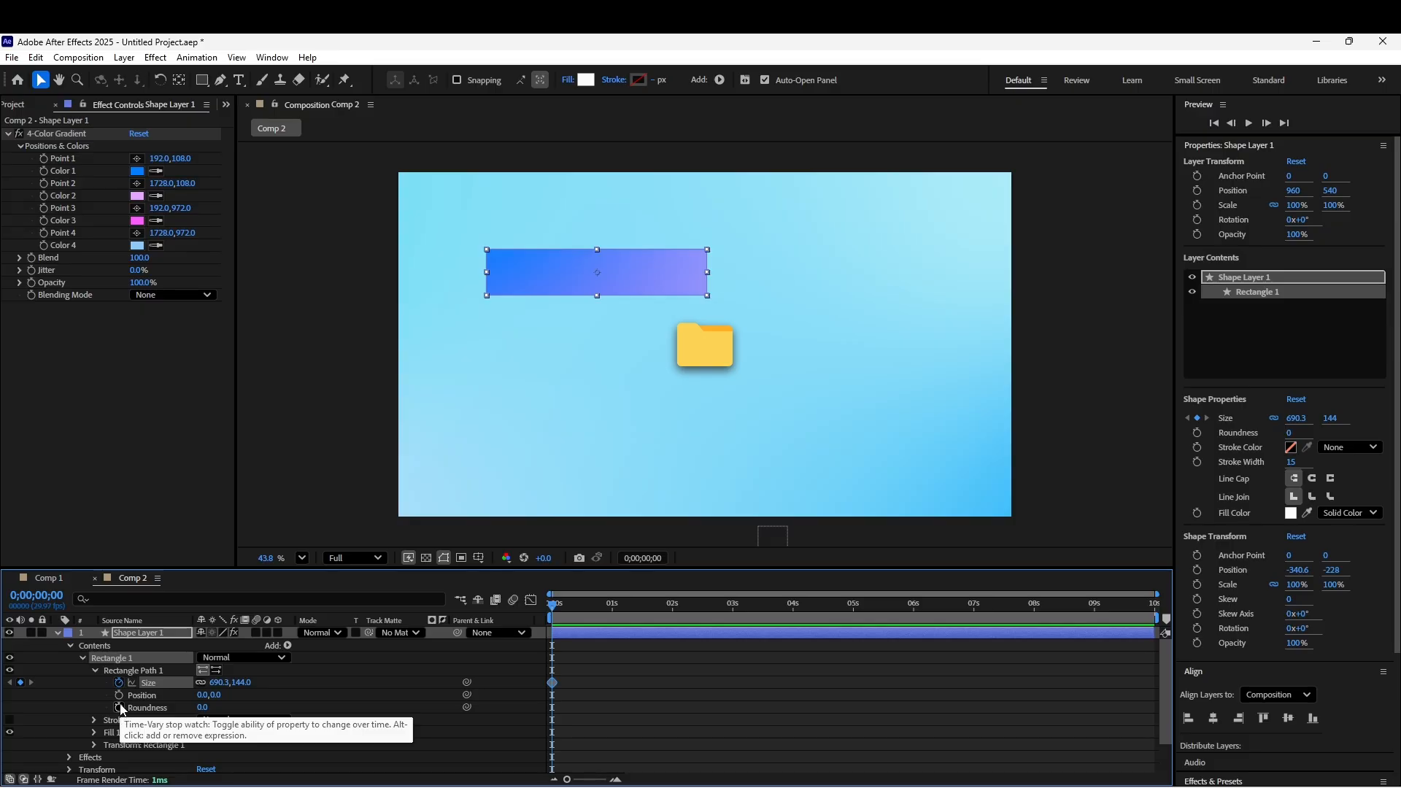
pyautogui.click(119, 707)
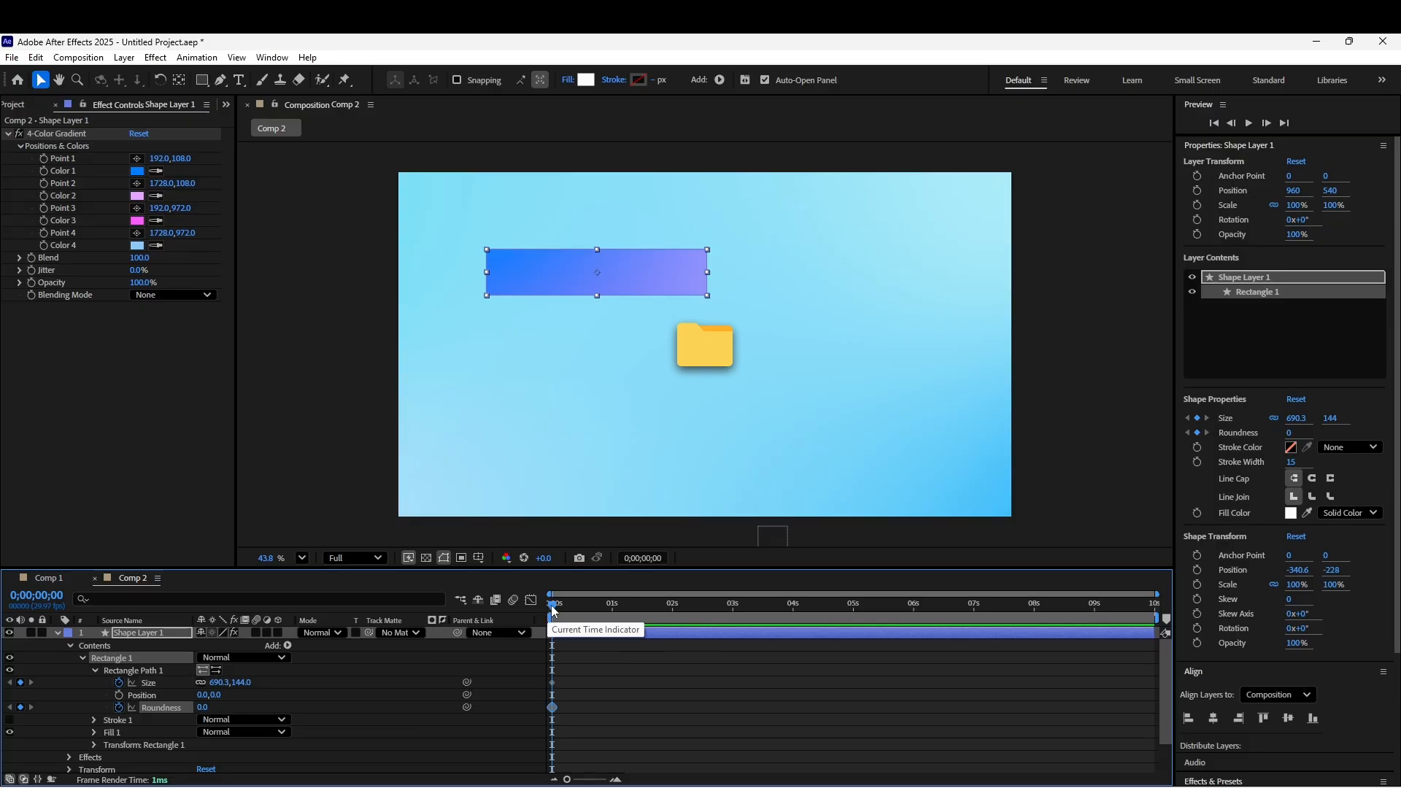
# At 0;00;00;29, keyframe the rectangle's width at about 144.3 with unlinked proportions and its Roundness at 180
pyautogui.click(589, 605)
pyautogui.moveTo(594, 605); pyautogui.dragTo(611, 606)
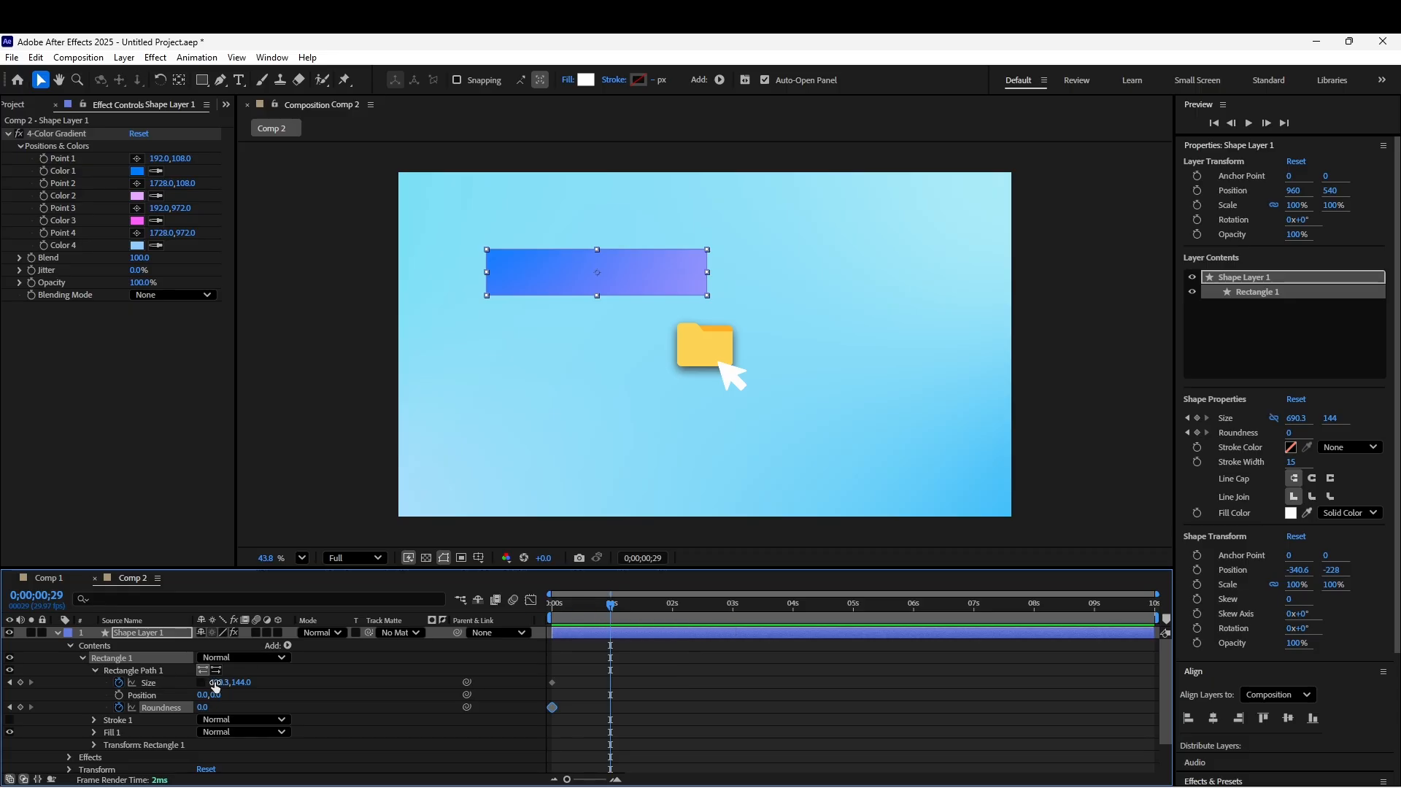
pyautogui.moveTo(216, 682); pyautogui.dragTo(135, 683)
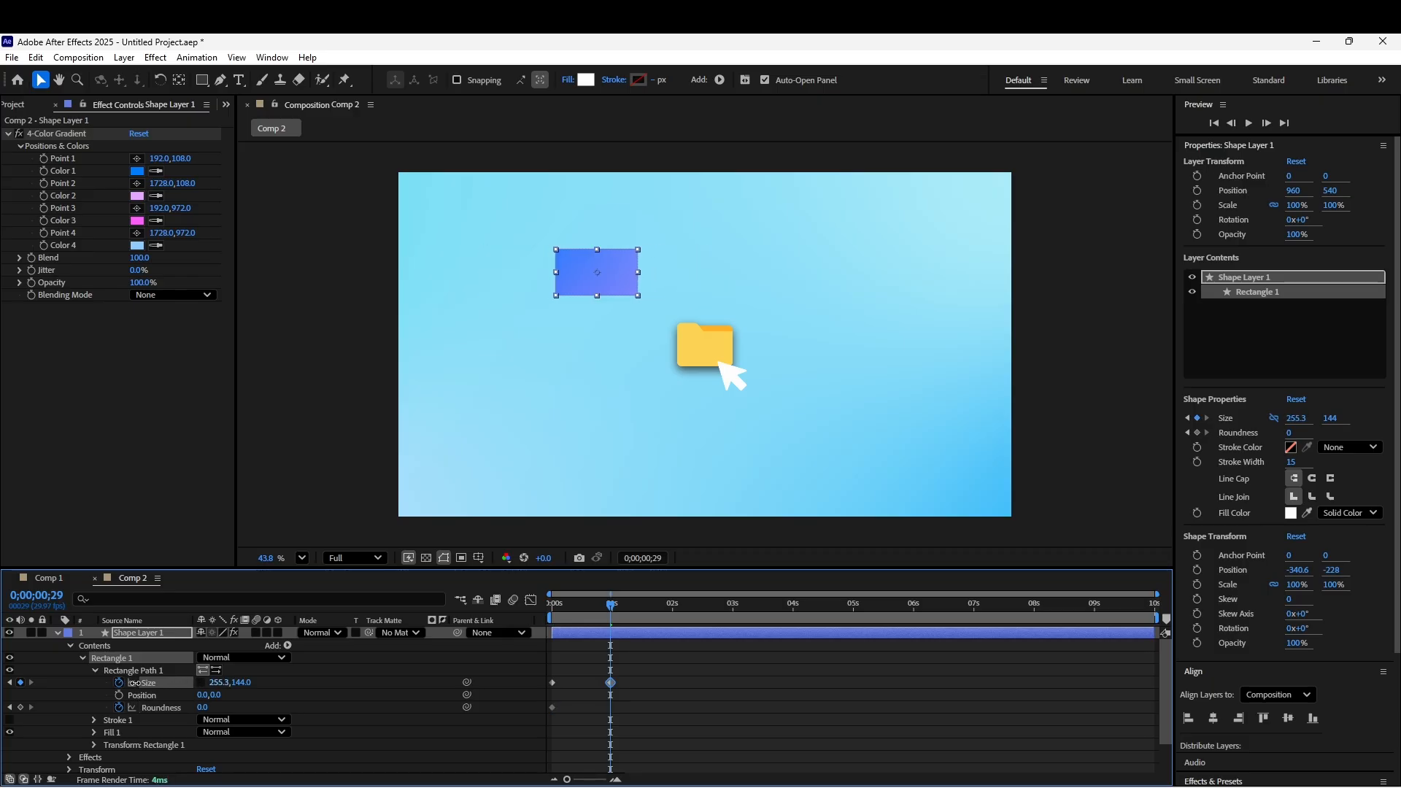
pyautogui.click(201, 708)
pyautogui.write('180')
pyautogui.press('Return')
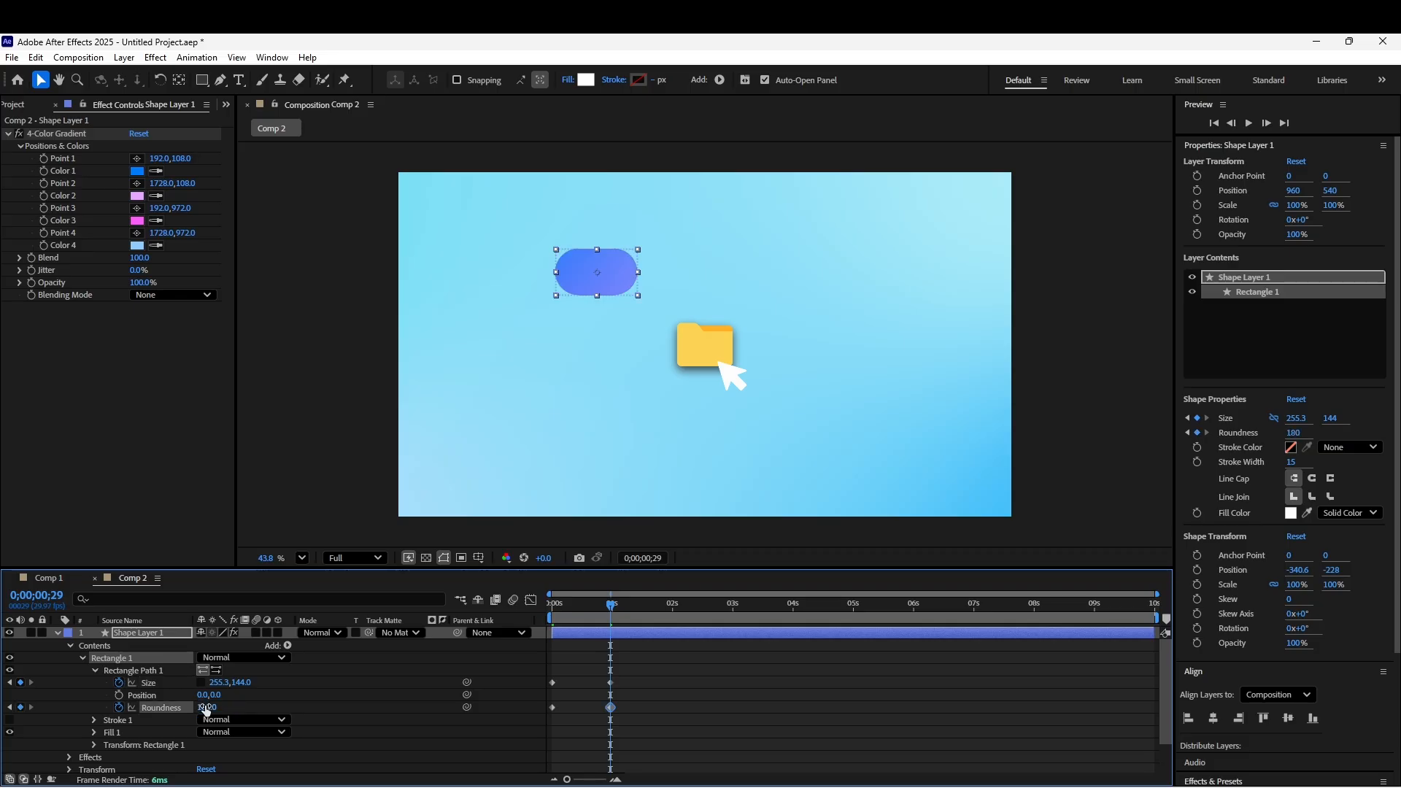
pyautogui.moveTo(219, 682); pyautogui.dragTo(134, 683)
pyautogui.click(136, 682)
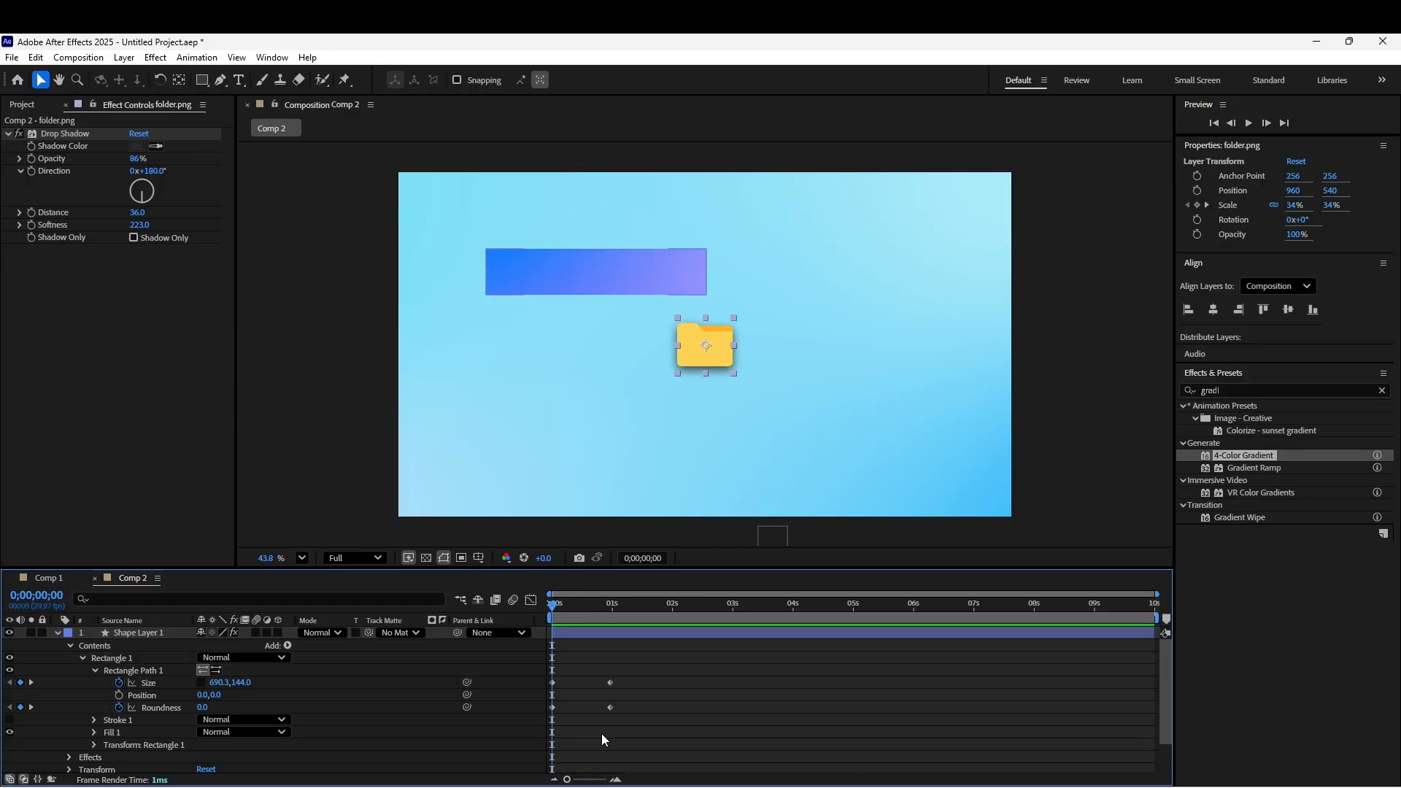
# Preview the rectangle-to-circle morph, shift all its Size and Roundness keyframes to start at about 2.5 seconds, and replay from the start
pyautogui.press('space')
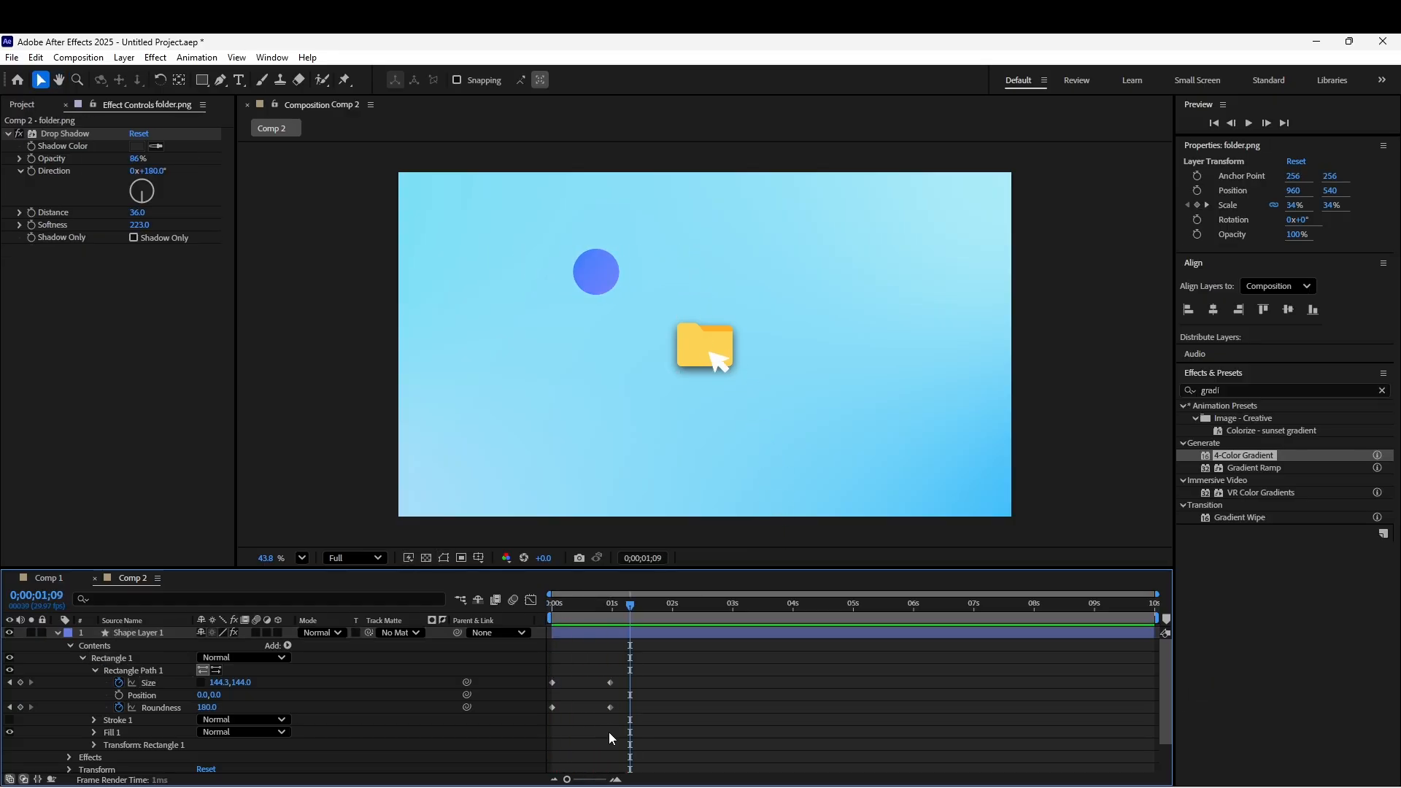
pyautogui.moveTo(629, 614); pyautogui.dragTo(585, 604)
pyautogui.moveTo(649, 670); pyautogui.dragTo(759, 709)
pyautogui.moveTo(588, 602); pyautogui.dragTo(547, 610)
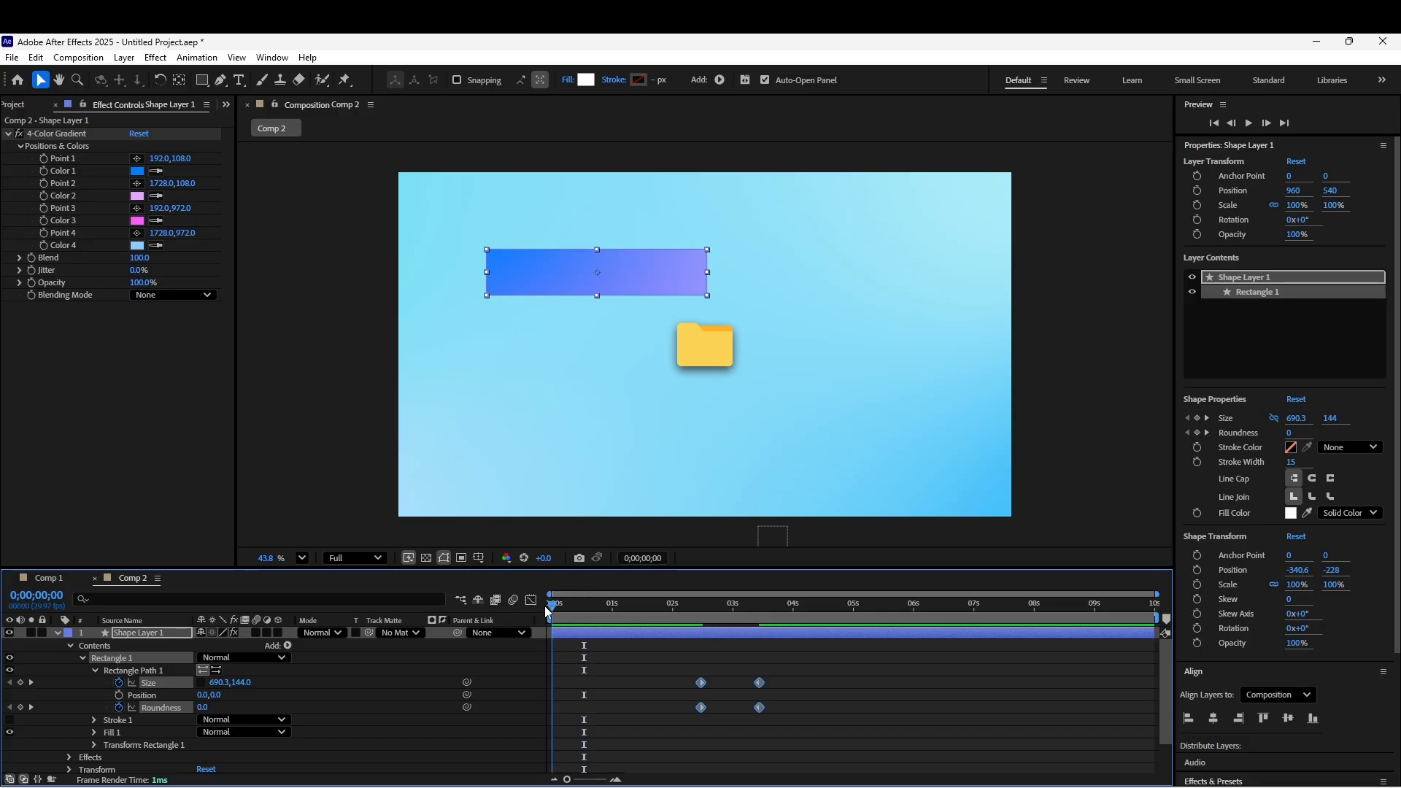
pyautogui.click(80, 658)
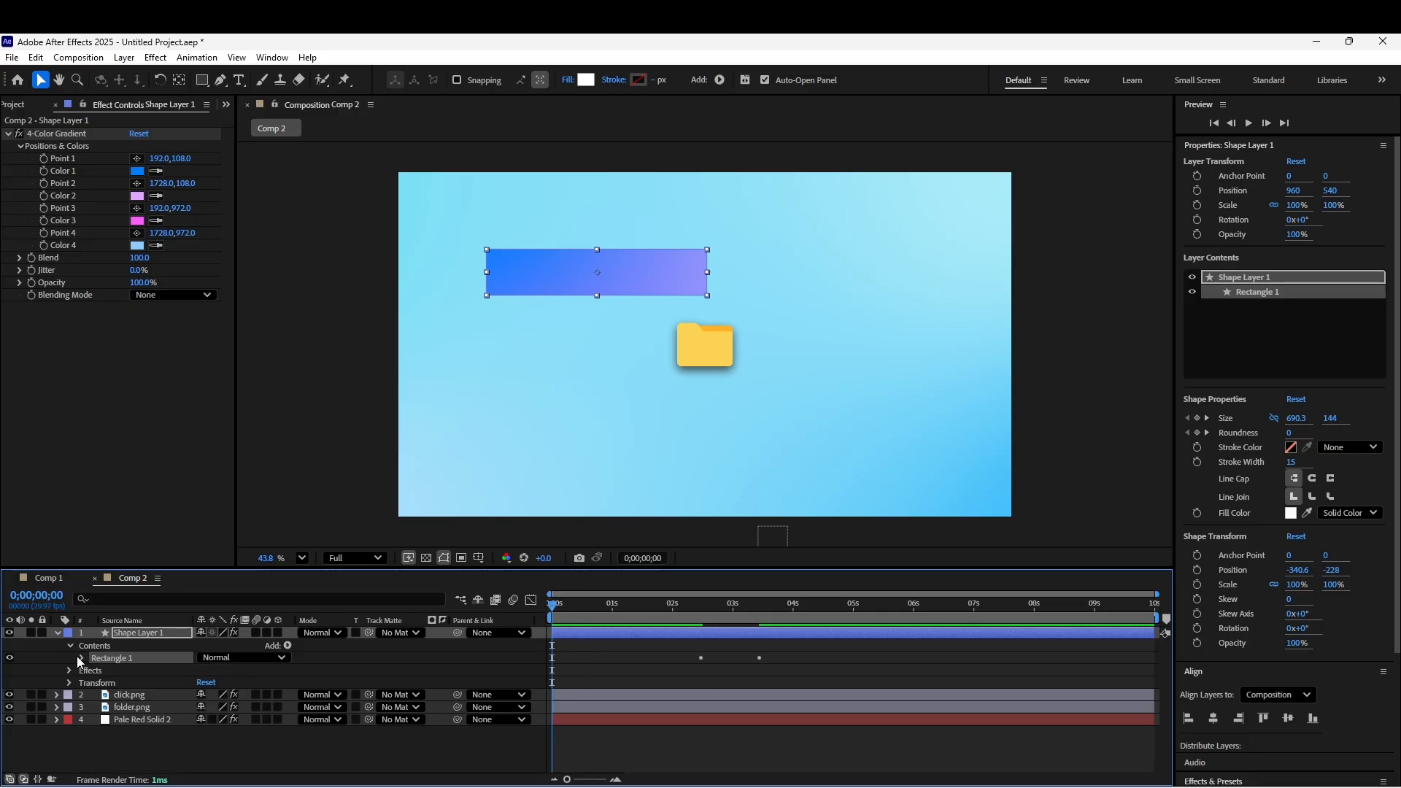
pyautogui.press('space')
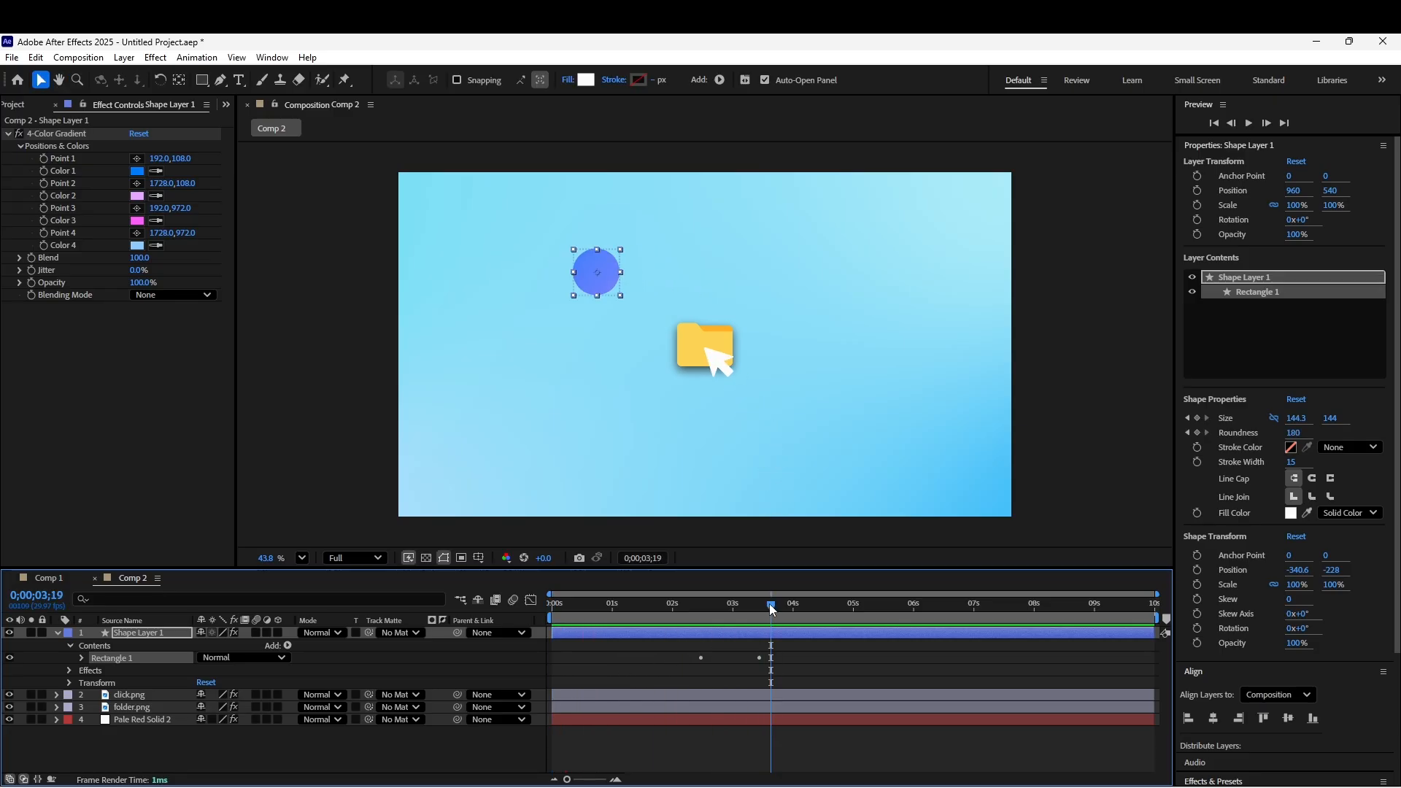
# Center the rectangle layer horizontally and vertically in the composition, and move the rectangle up to just above the folder
pyautogui.moveTo(769, 603); pyautogui.dragTo(693, 619)
pyautogui.click(520, 278)
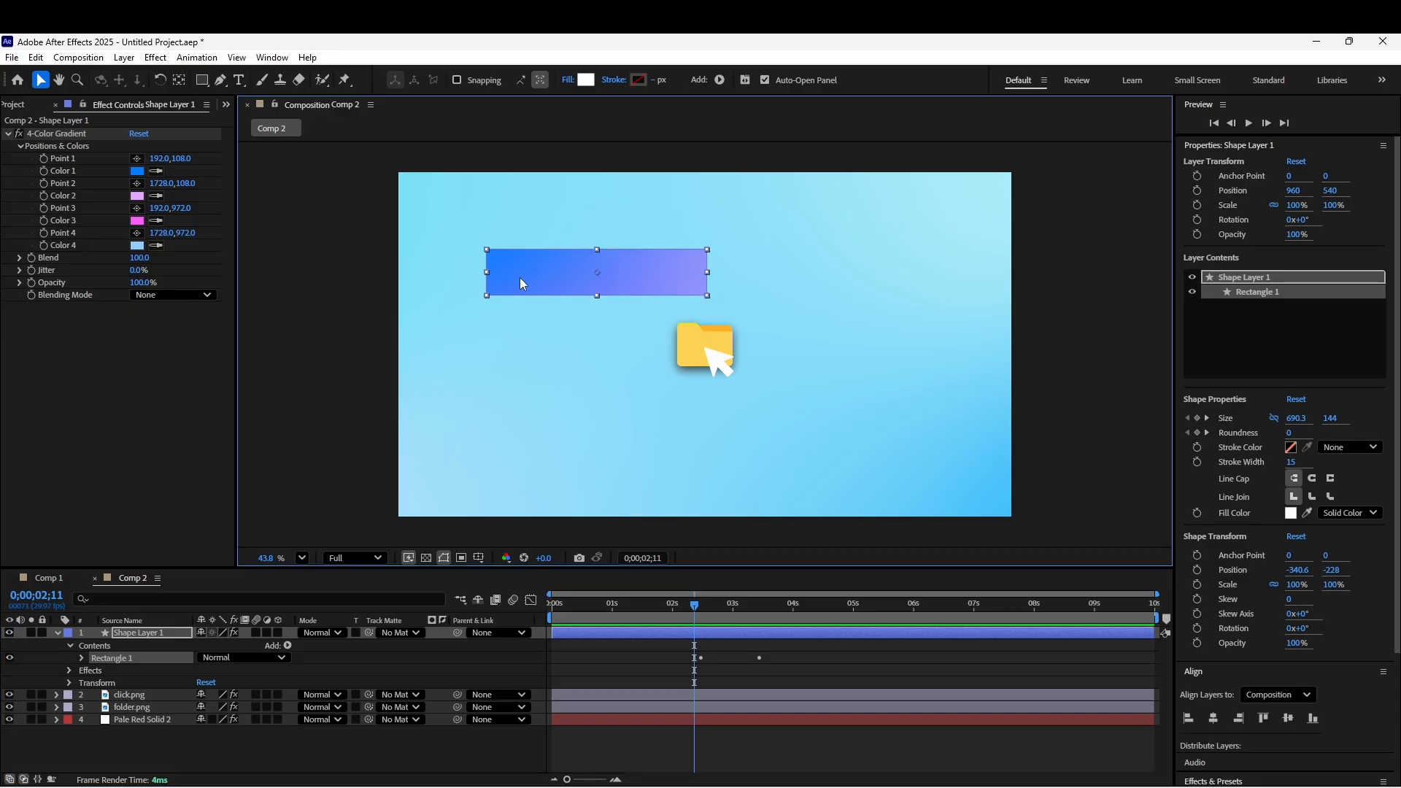
pyautogui.click(1212, 718)
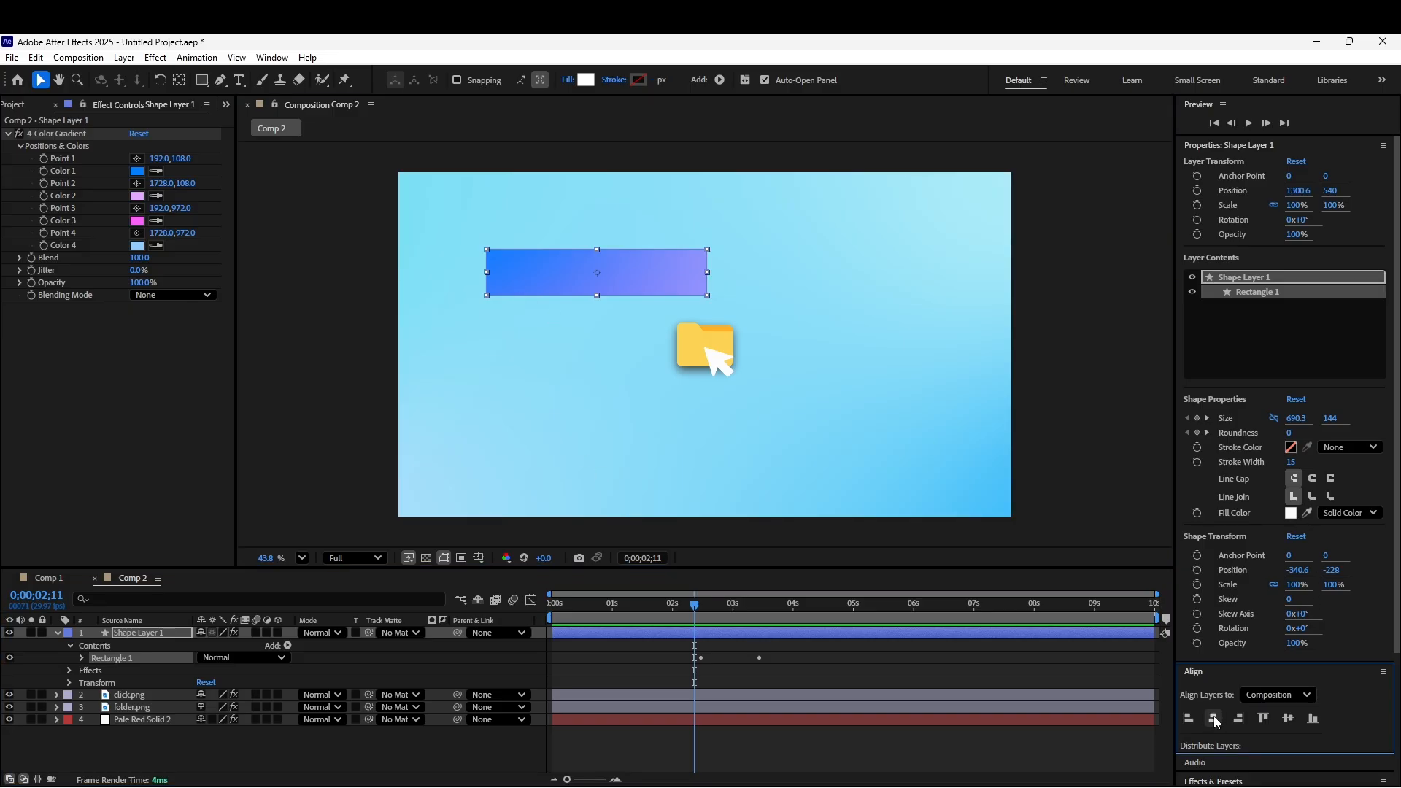
pyautogui.click(1287, 719)
pyautogui.moveTo(675, 602); pyautogui.dragTo(655, 603)
pyautogui.moveTo(760, 350); pyautogui.dragTo(760, 291)
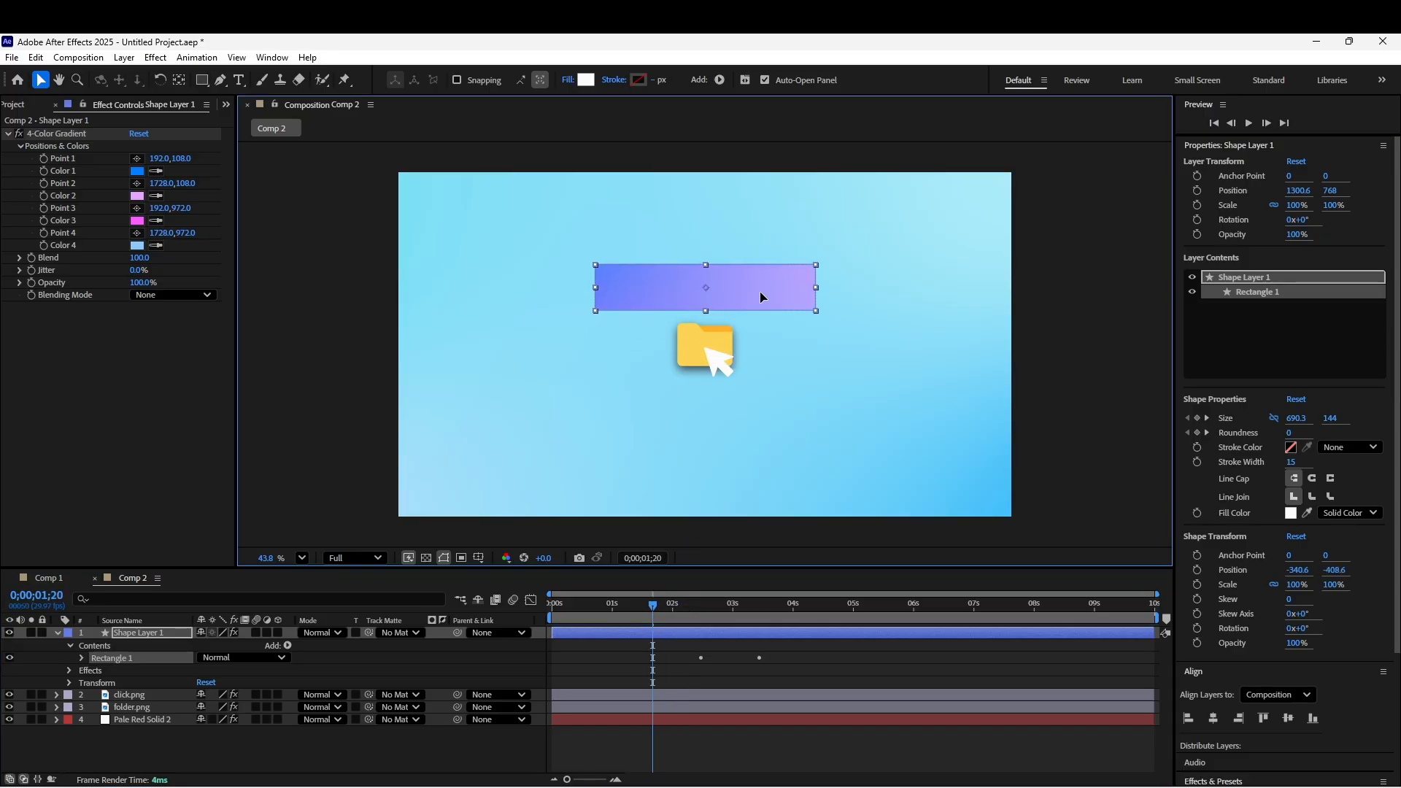
# At 0;00;01;15, move the click.png layer above Shape Layer 1 and reveal its keyframes
pyautogui.click(654, 603)
pyautogui.moveTo(654, 602); pyautogui.dragTo(641, 604)
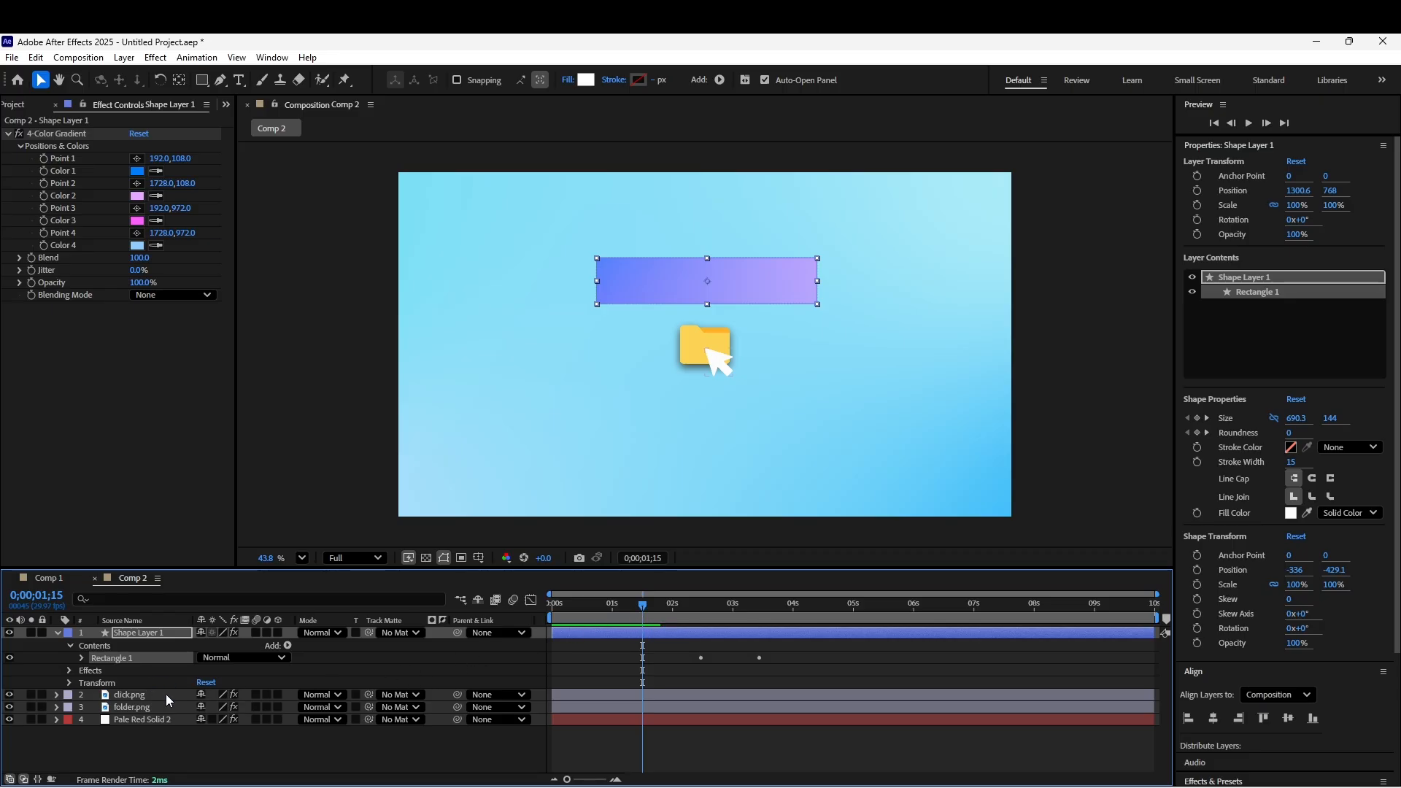
pyautogui.moveTo(165, 694); pyautogui.dragTo(167, 630)
pyautogui.press('u')
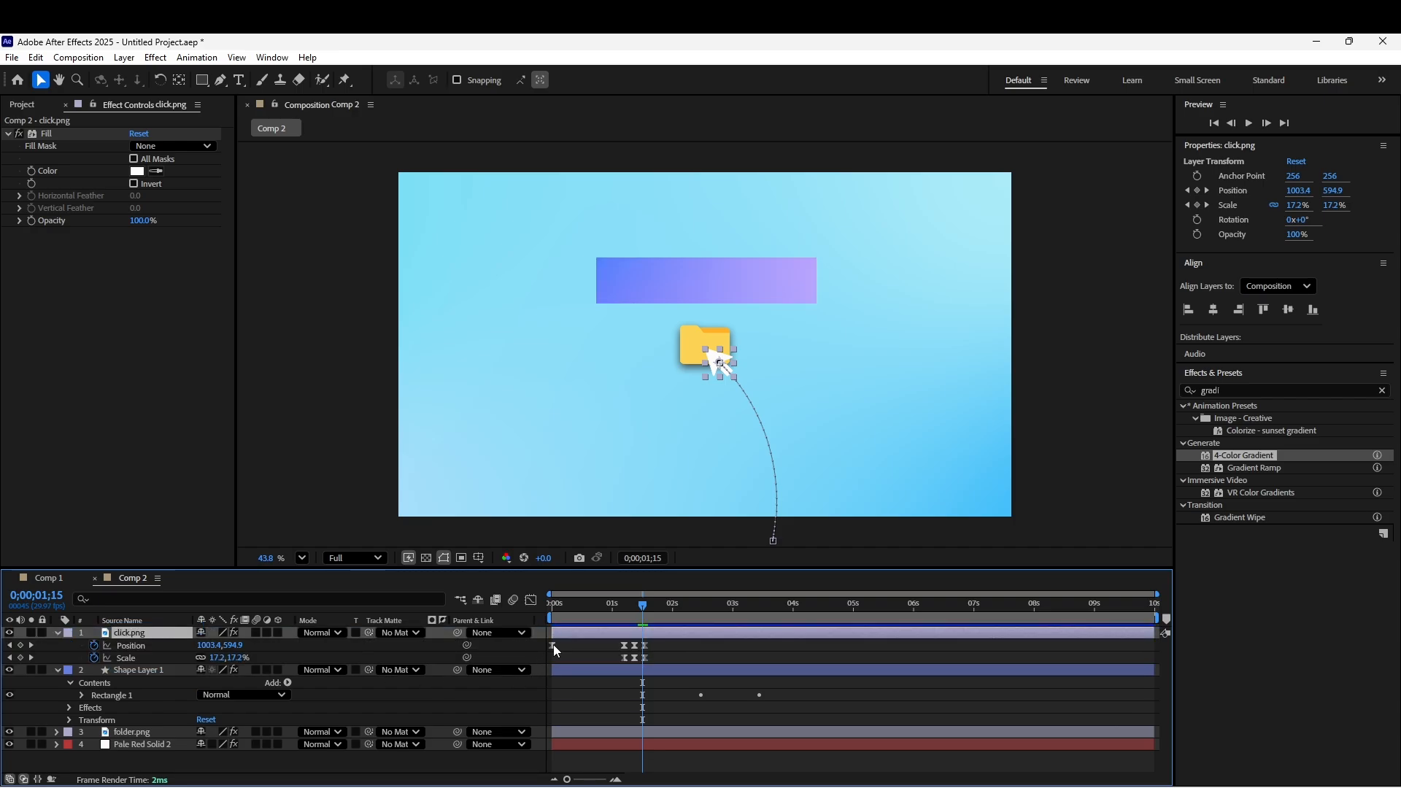
# At 0;00;01;21, keyframe the click.png cursor's Position at about 1035.4, 805.1, below the folder
pyautogui.moveTo(642, 604); pyautogui.dragTo(654, 607)
pyautogui.press('u')
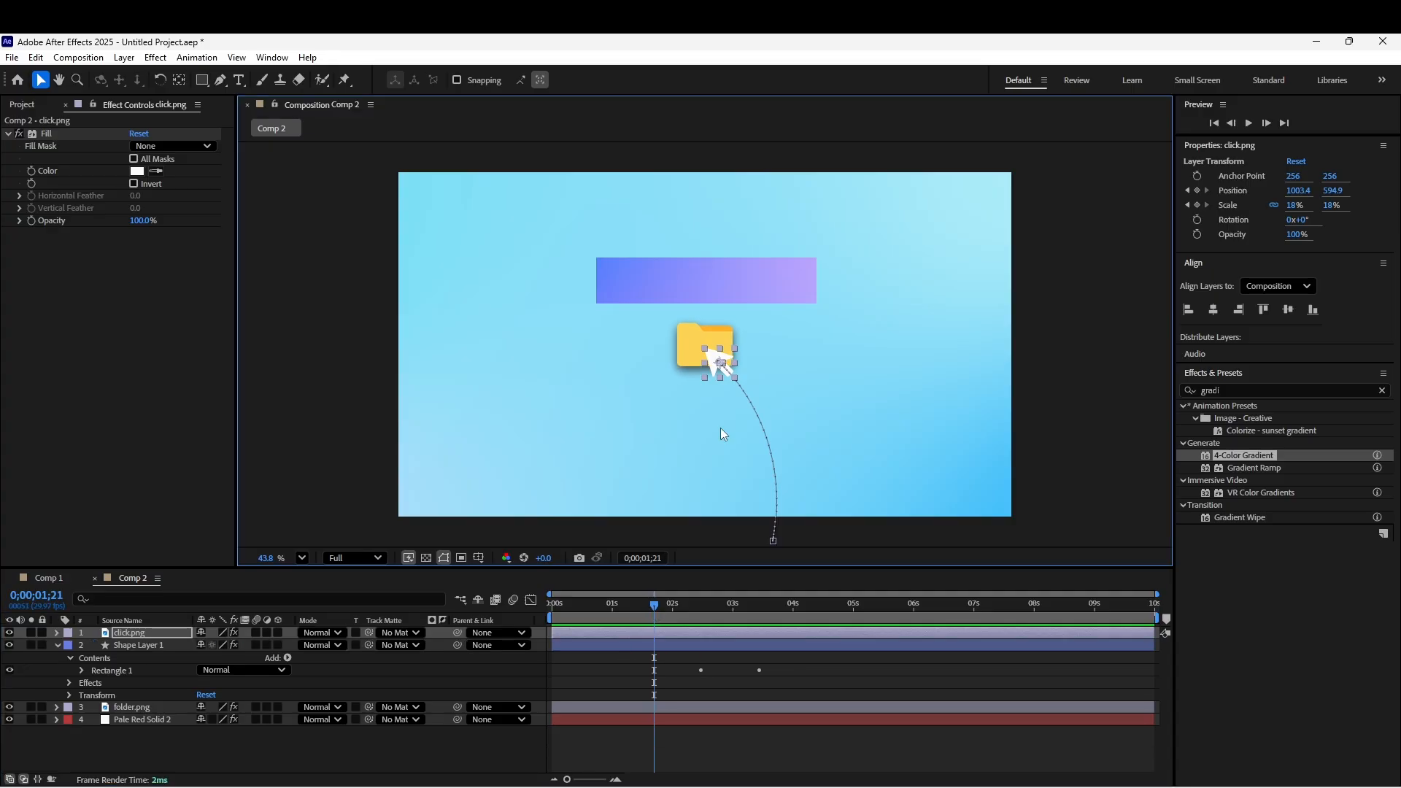
pyautogui.click(141, 633)
pyautogui.press('u')
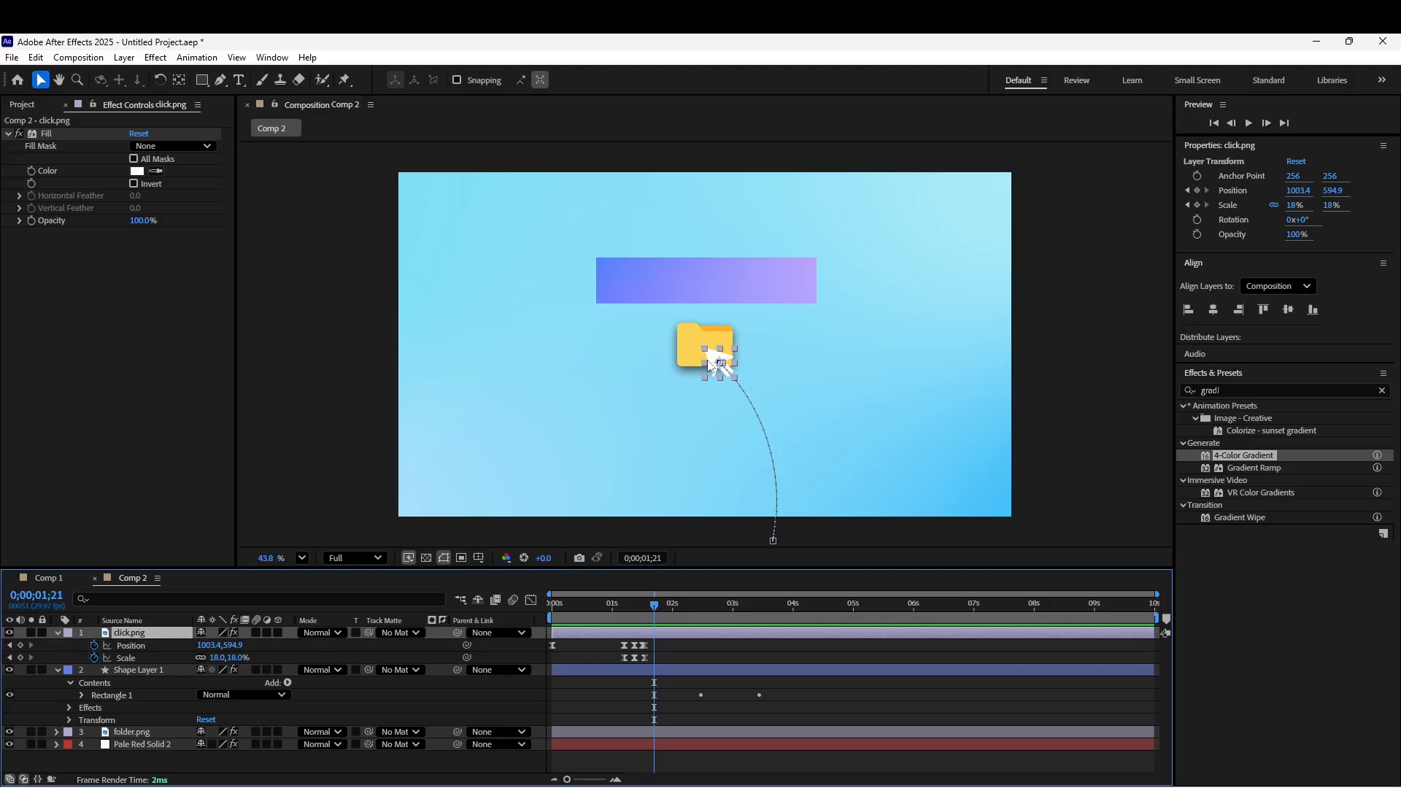
pyautogui.moveTo(712, 365); pyautogui.dragTo(729, 430)
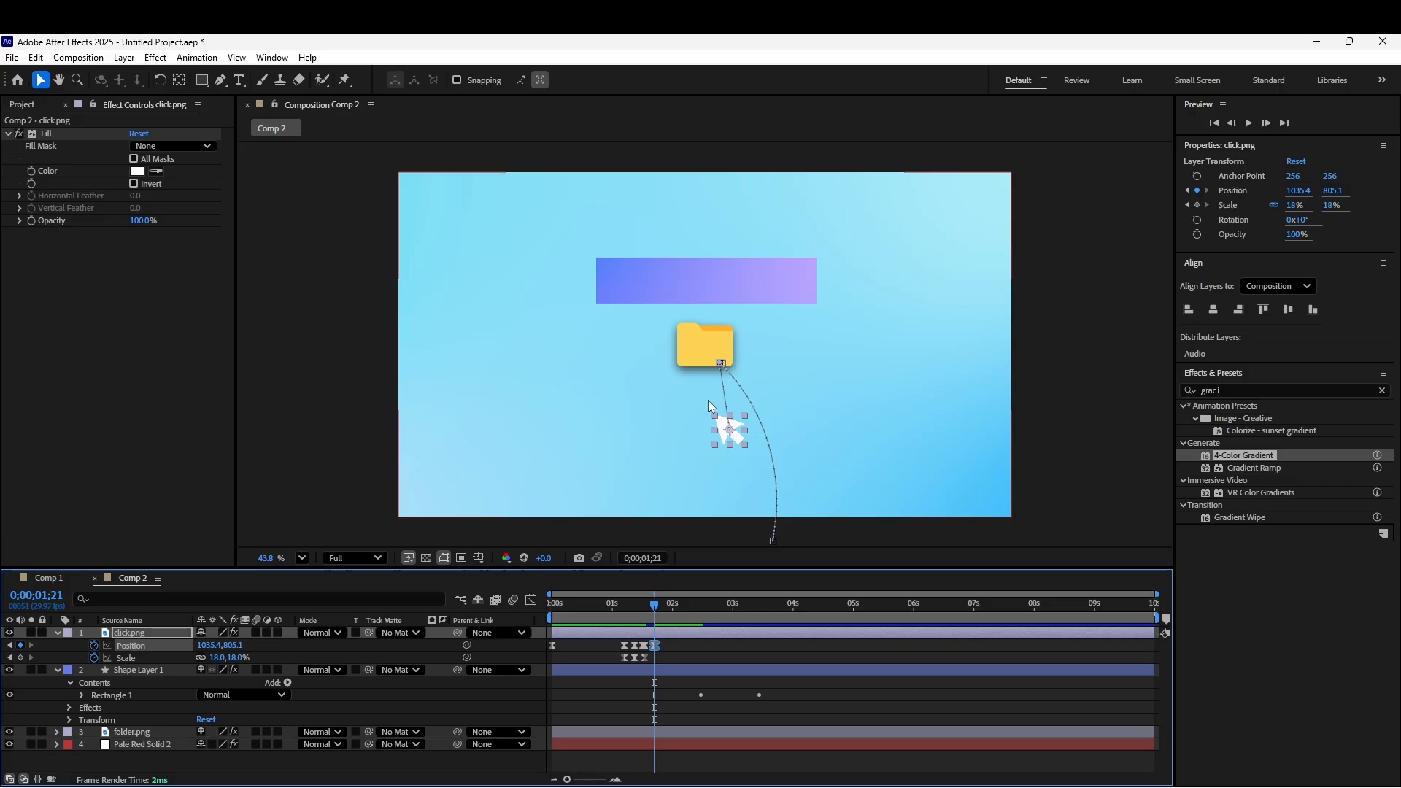
# Use the Pen tool to curve the cursor's motion path at the new keyframe below the folder
pyautogui.click(220, 82)
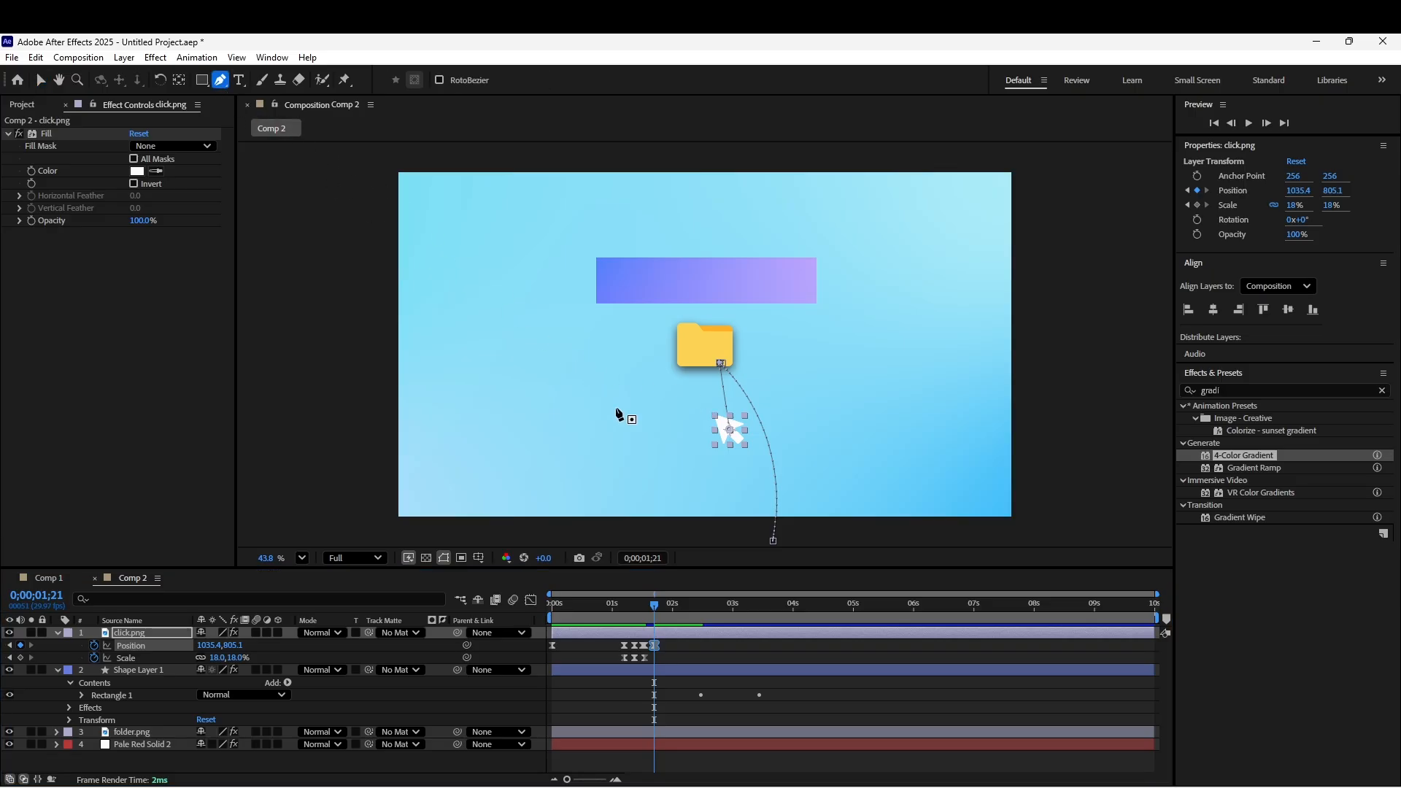
pyautogui.click(730, 430)
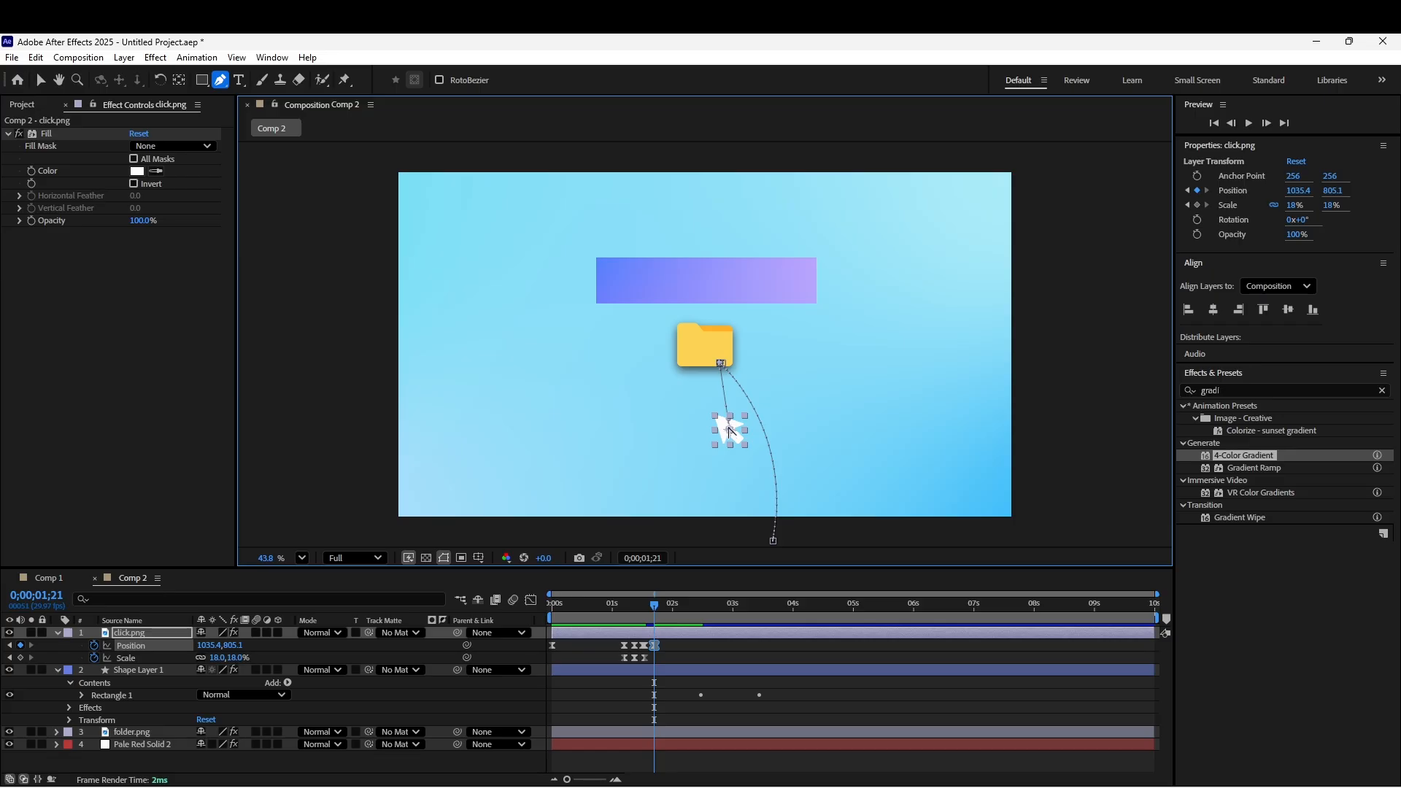
pyautogui.moveTo(726, 422); pyautogui.dragTo(731, 417)
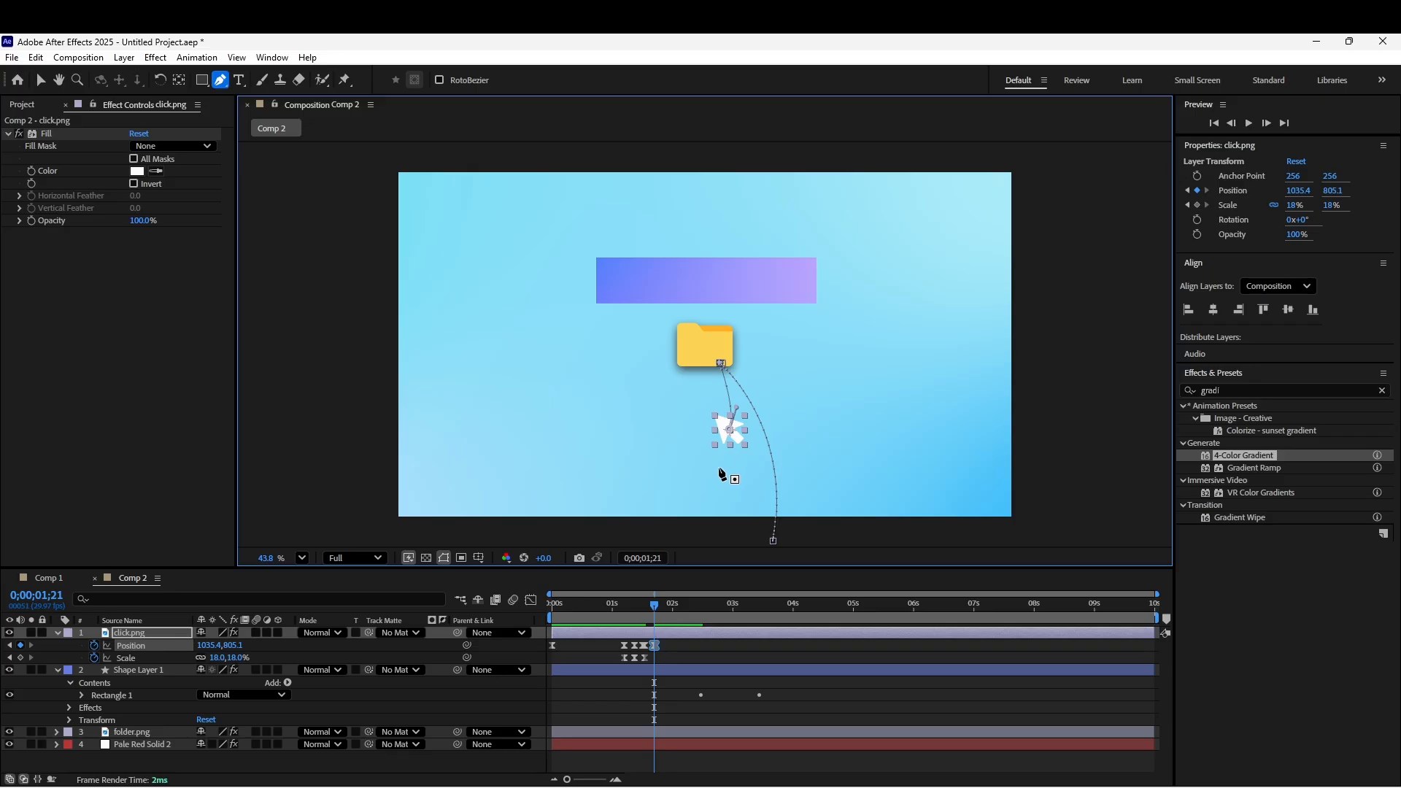
pyautogui.press('v')
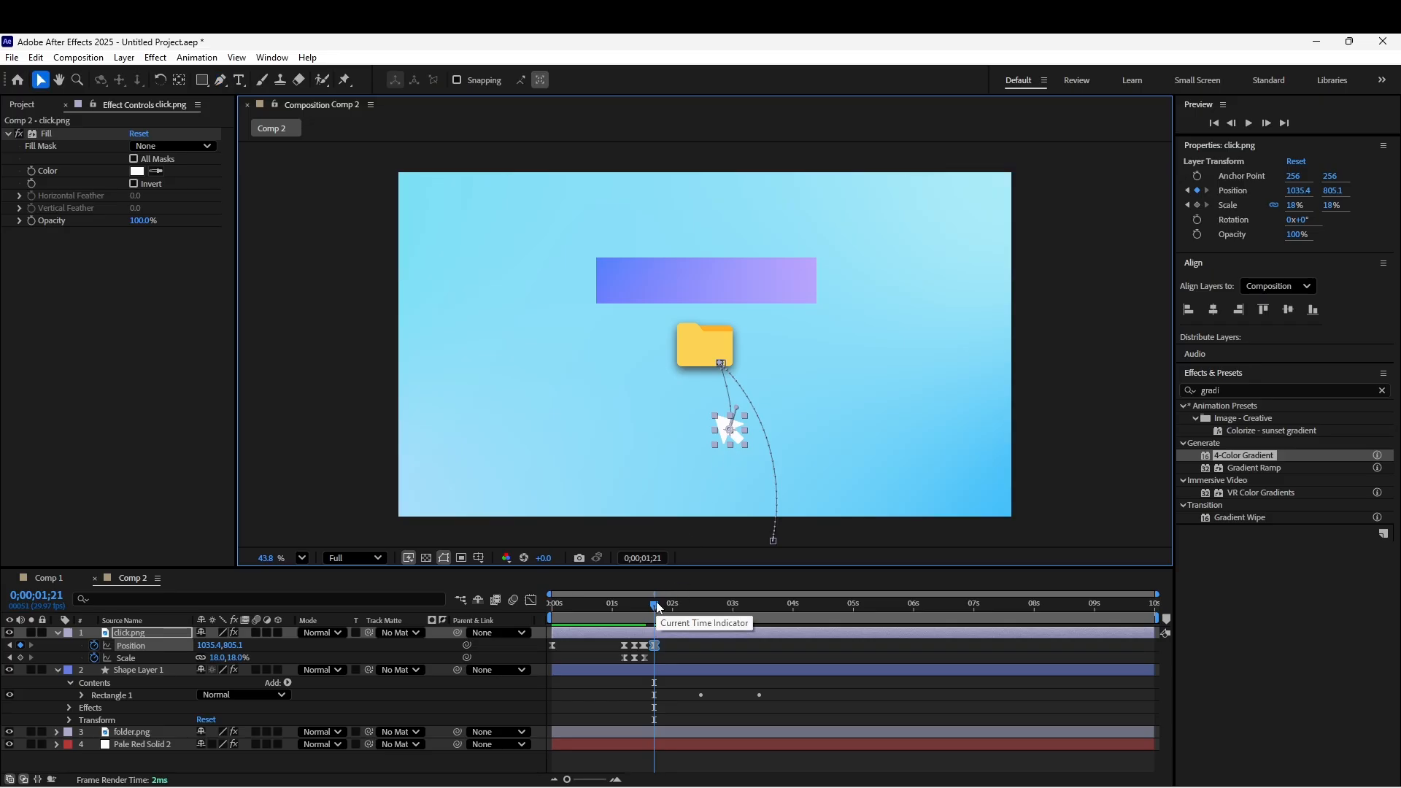
# Make Shape Layer 1 start at 0;00;01;20 and trim the folder.png layer to end at that same frame
pyautogui.click(655, 615)
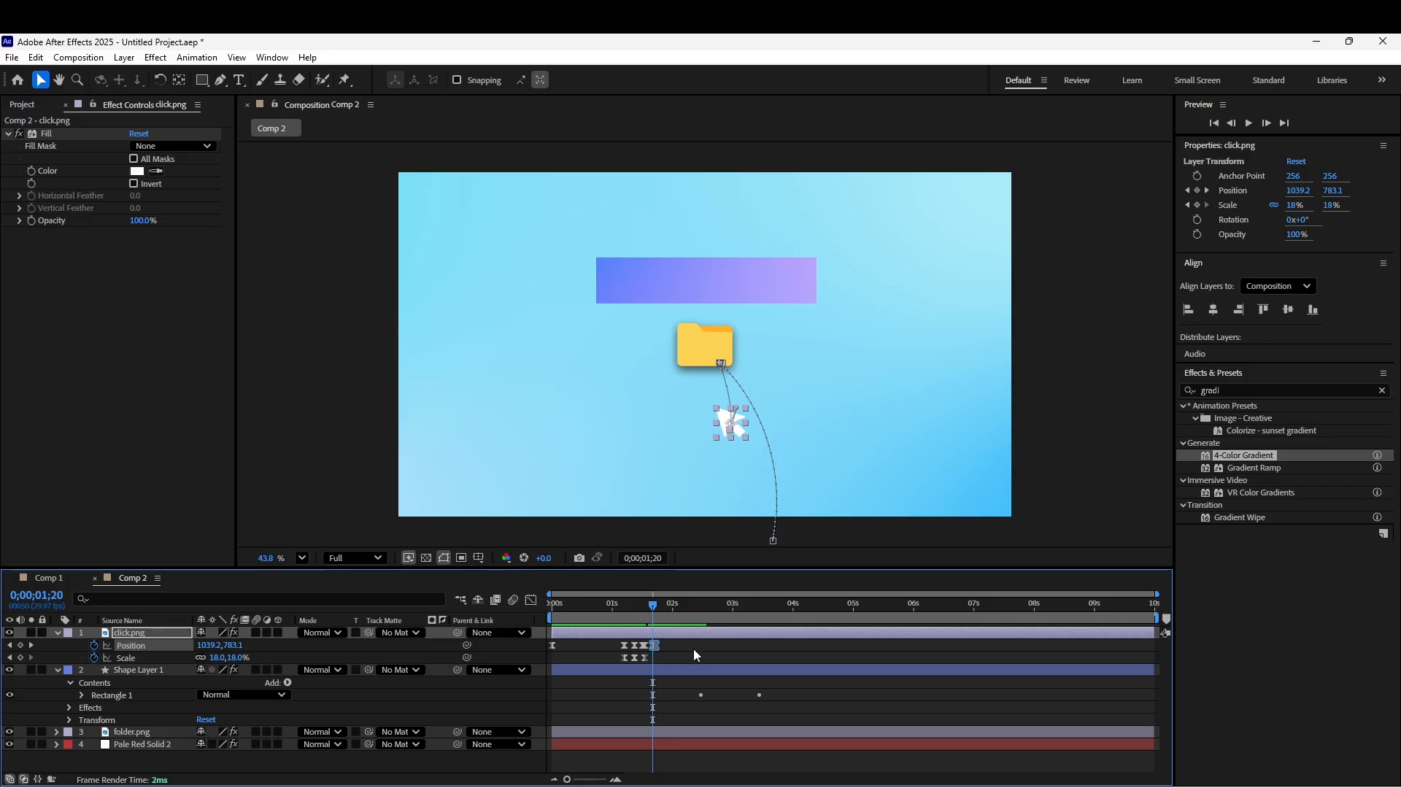
pyautogui.moveTo(580, 669); pyautogui.dragTo(650, 668)
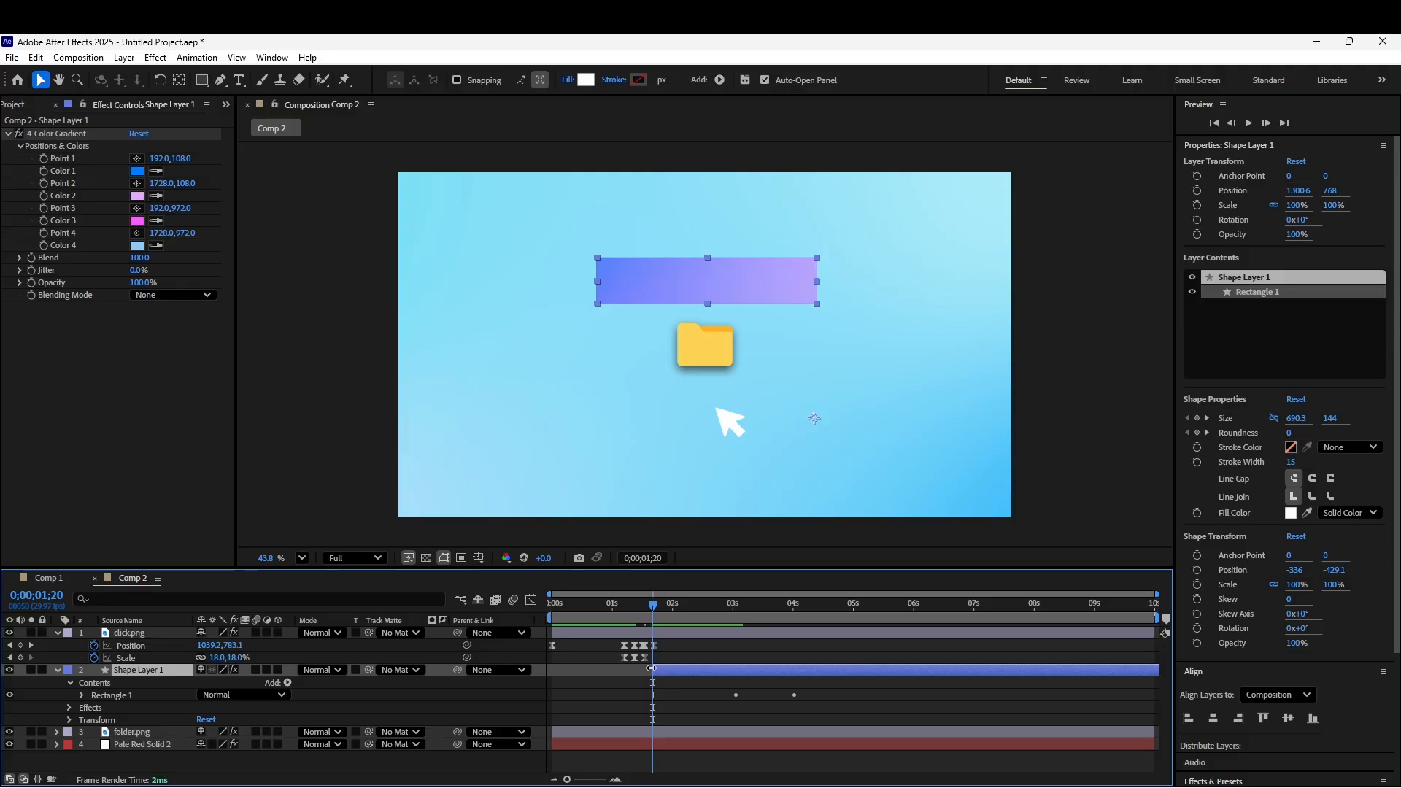
pyautogui.click(790, 731)
pyautogui.moveTo(1154, 732); pyautogui.dragTo(652, 756)
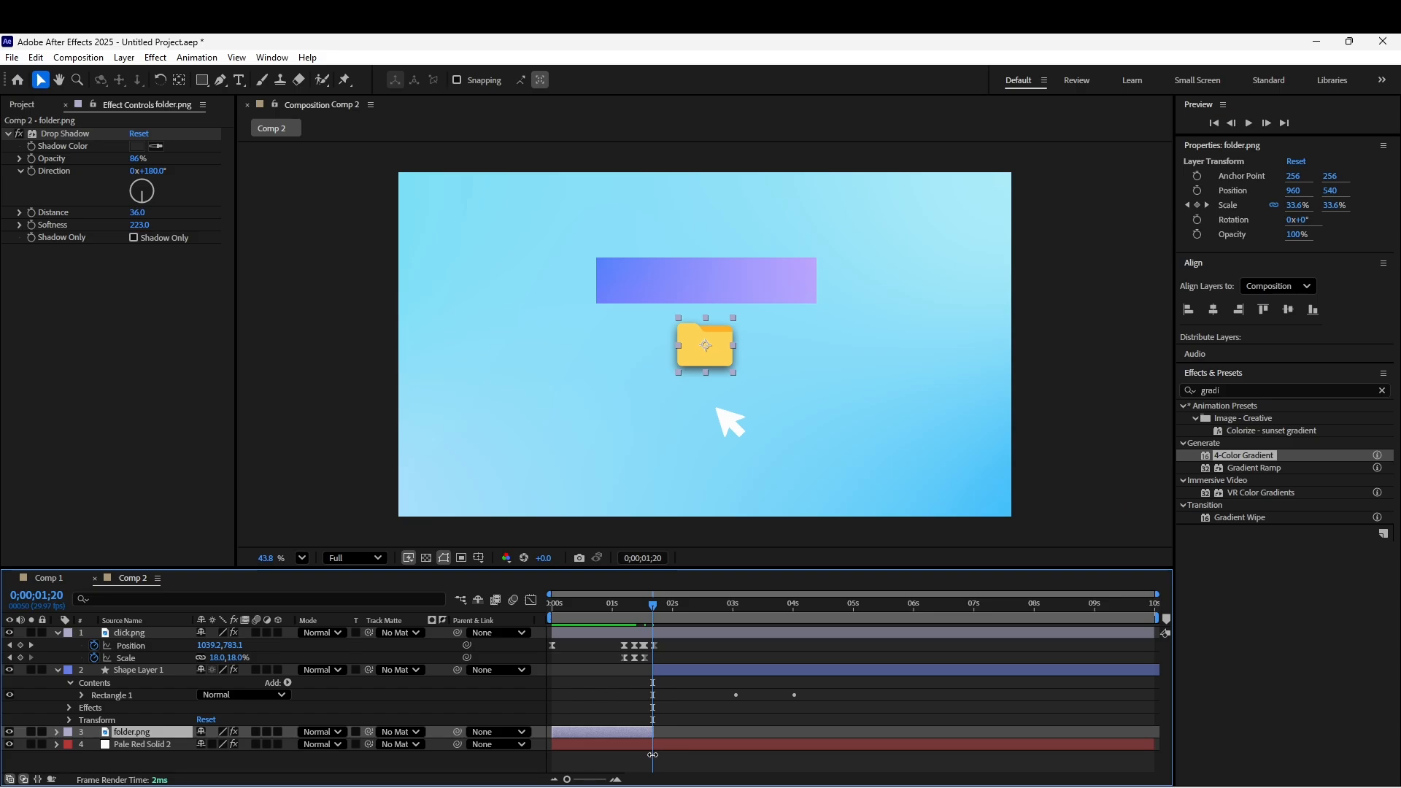
# Center the rectangle on Shape Layer 1 horizontally and vertically in the composition
pyautogui.click(676, 668)
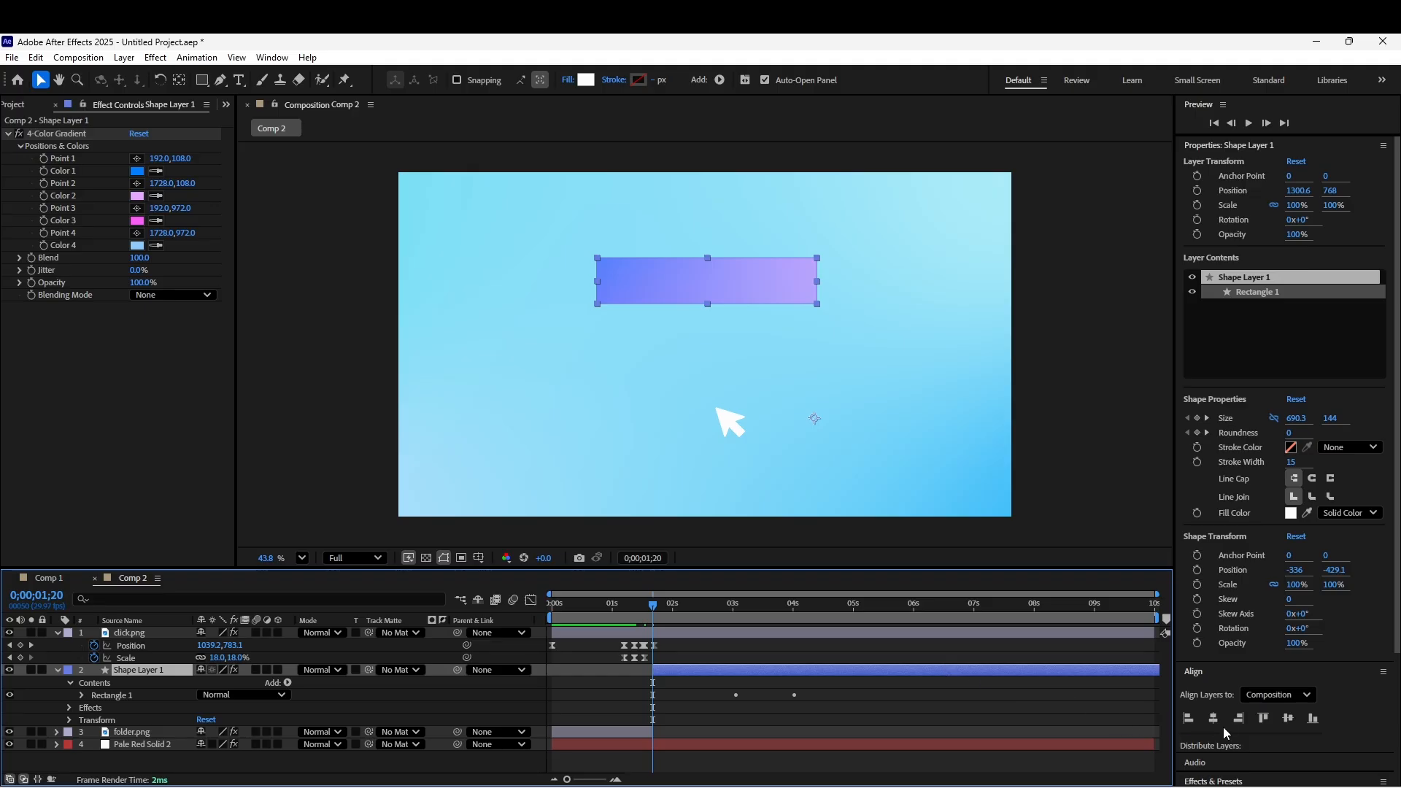
pyautogui.click(1213, 719)
pyautogui.click(1286, 719)
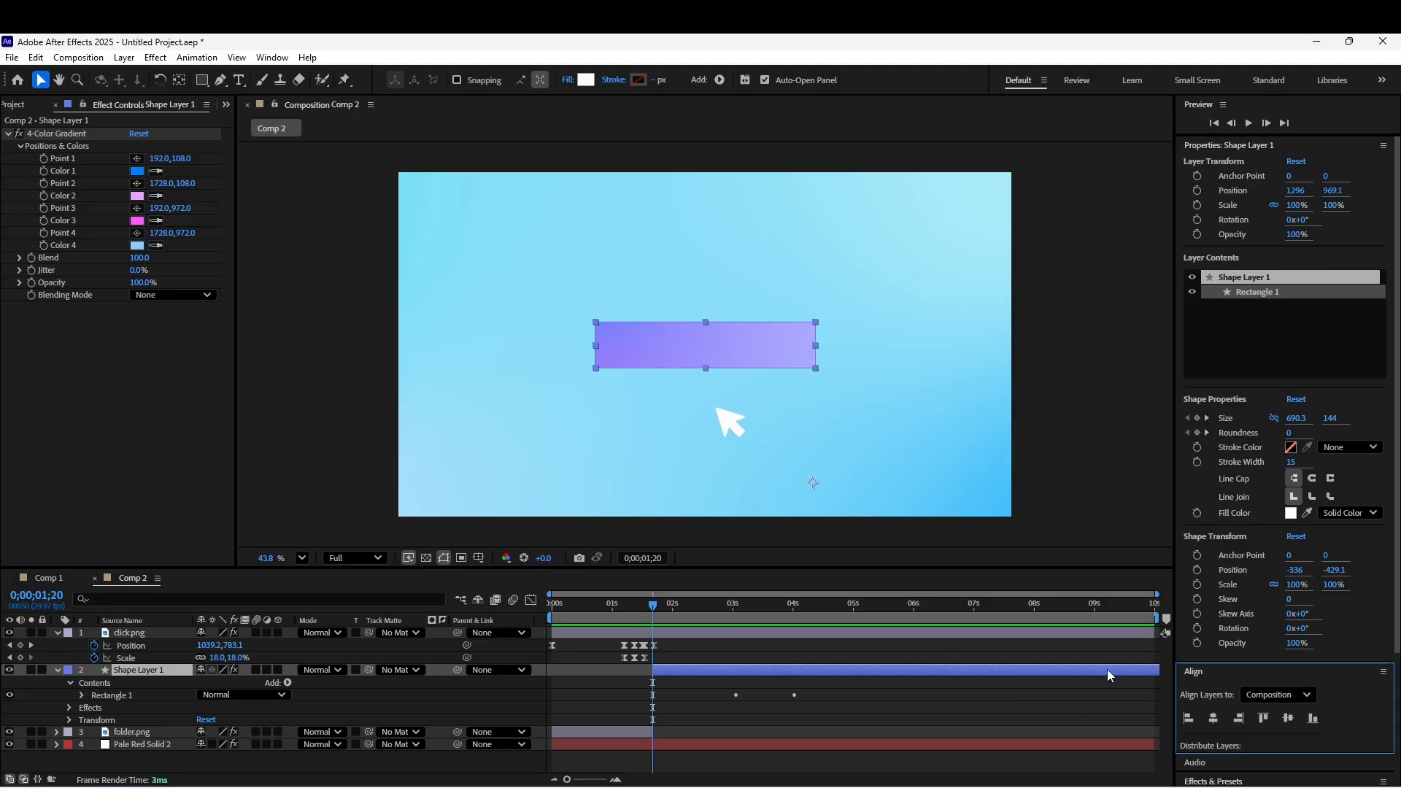
# At 0;00;02;02, keyframe the cursor's Position at about 966.9, 592.6, over the rectangle's lower edge
pyautogui.moveTo(653, 602); pyautogui.dragTo(671, 606)
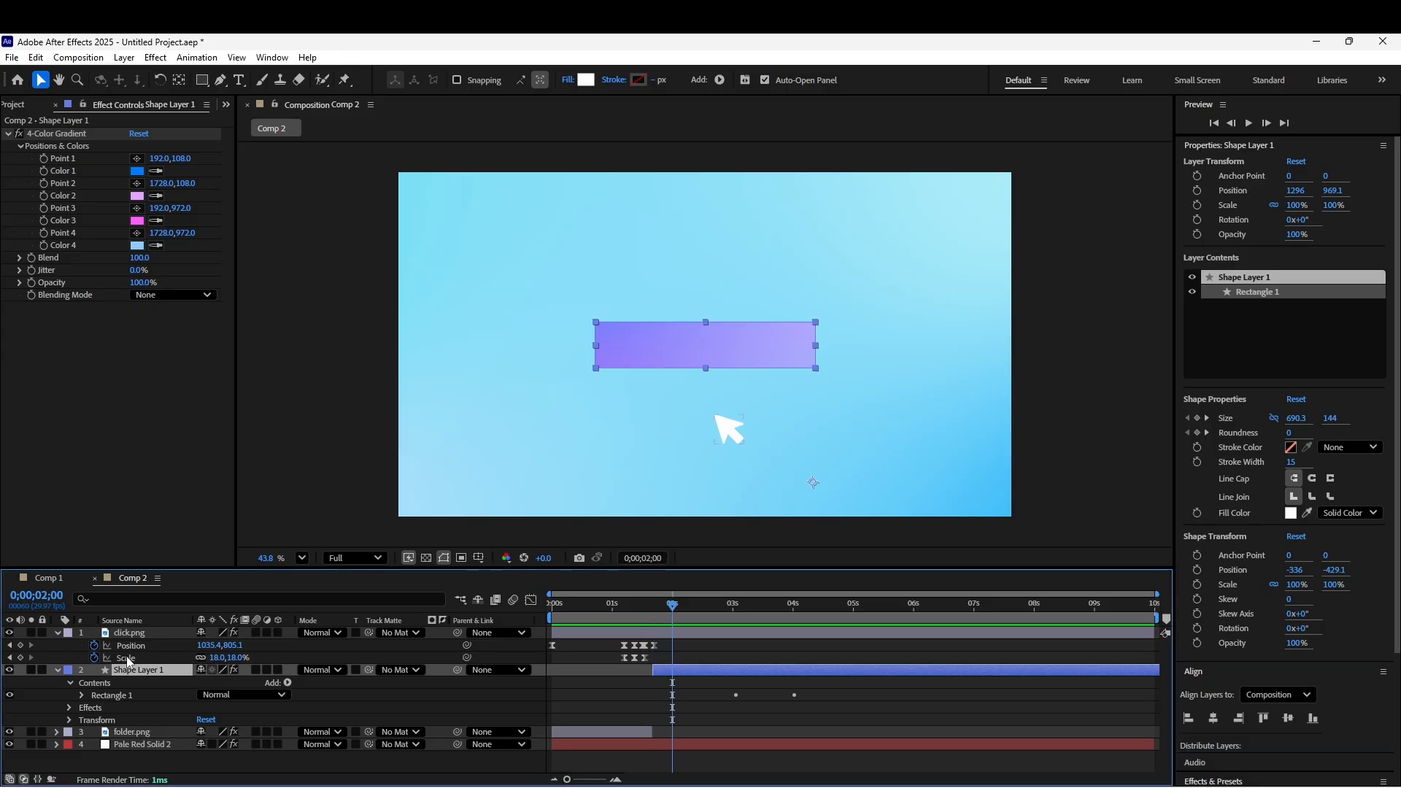
pyautogui.click(154, 633)
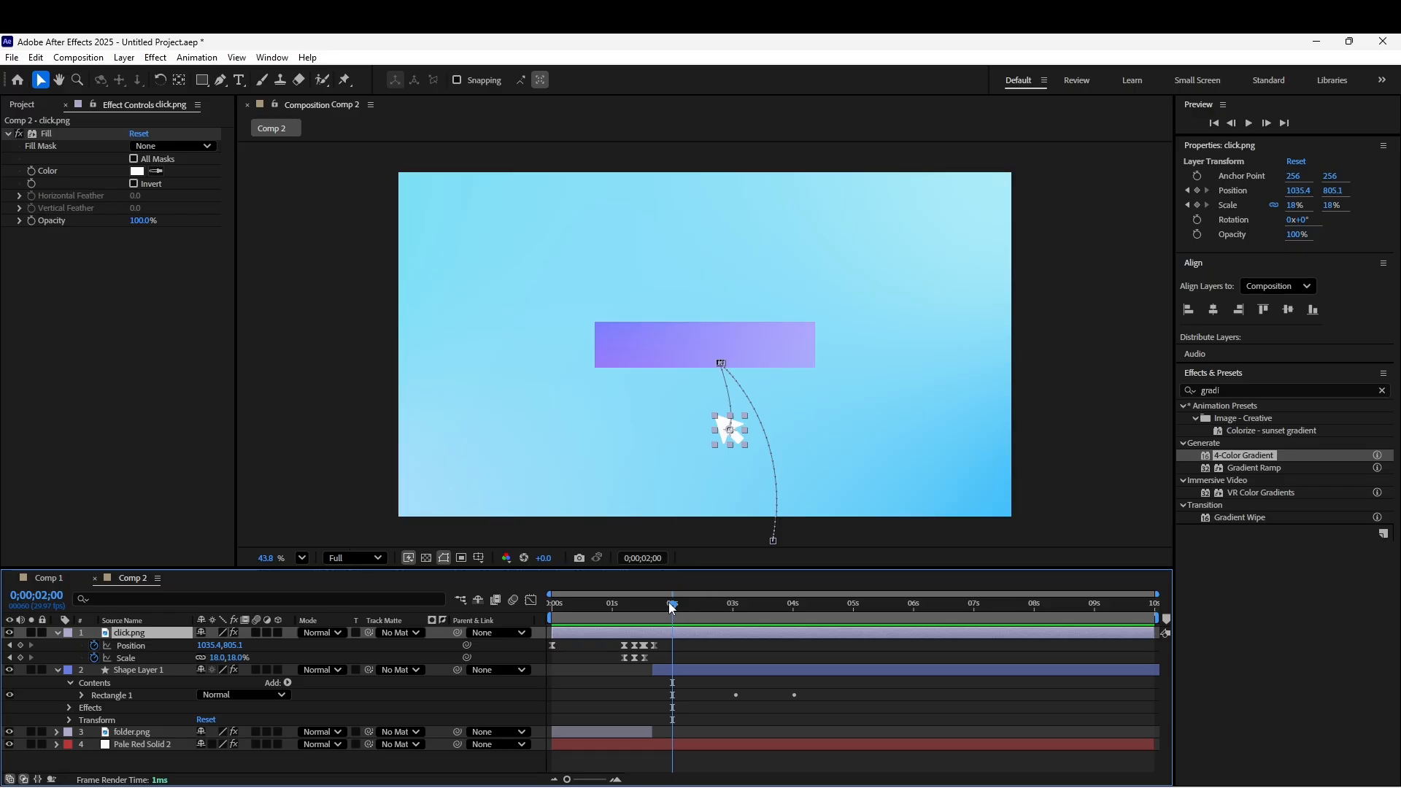
pyautogui.moveTo(670, 602); pyautogui.dragTo(674, 603)
pyautogui.click(723, 429)
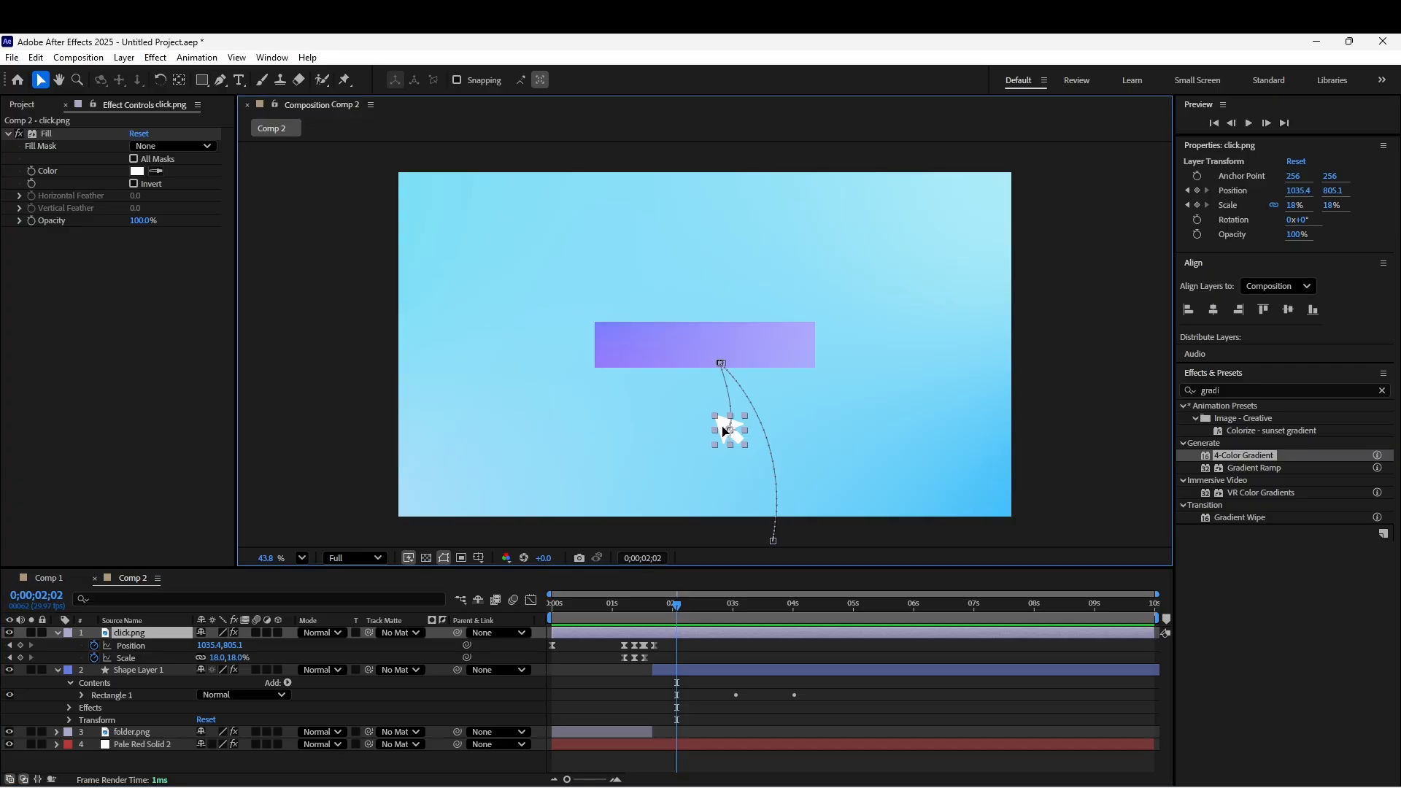
pyautogui.moveTo(724, 431); pyautogui.dragTo(702, 362)
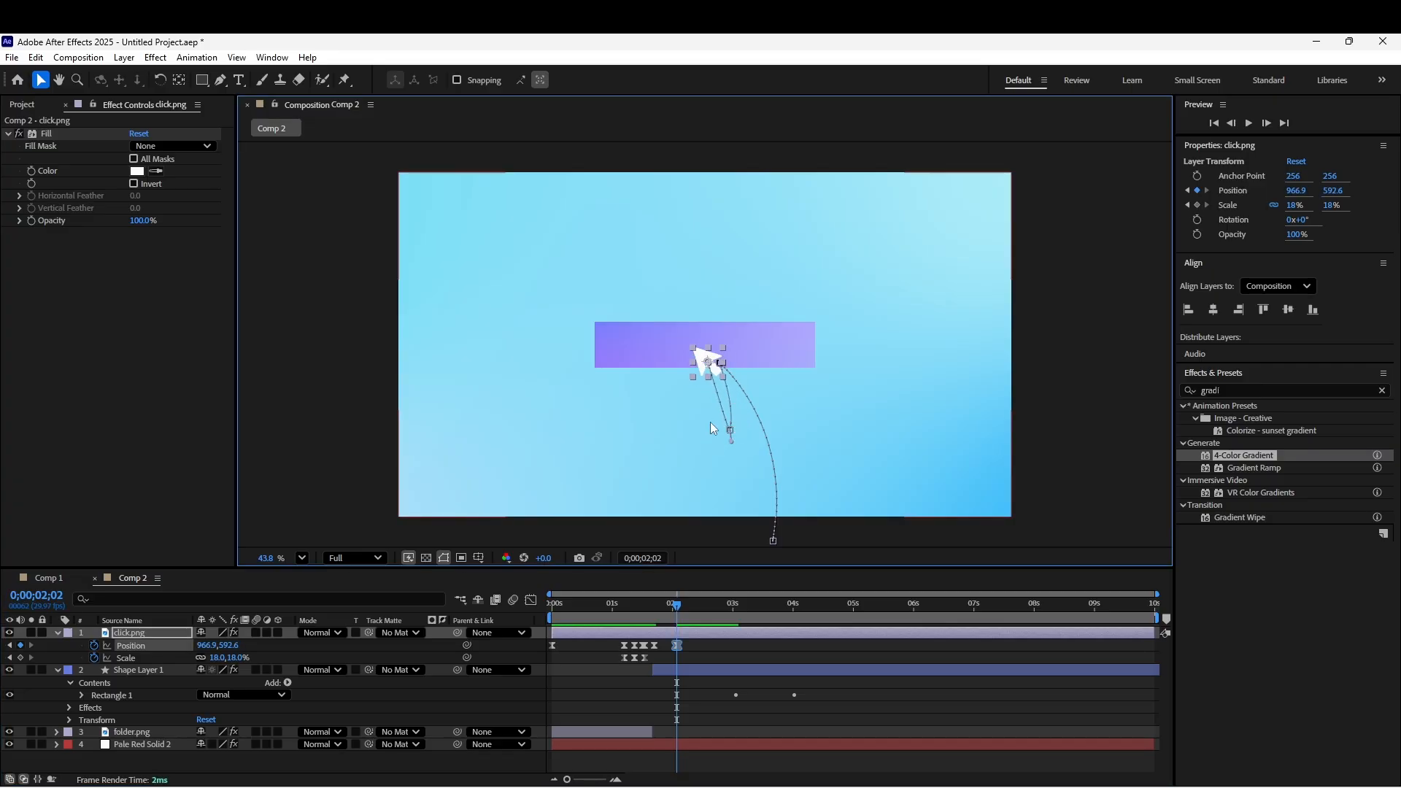
# Use the Pen tool to curve the cursor's motion path leading up to the rectangle
pyautogui.click(221, 80)
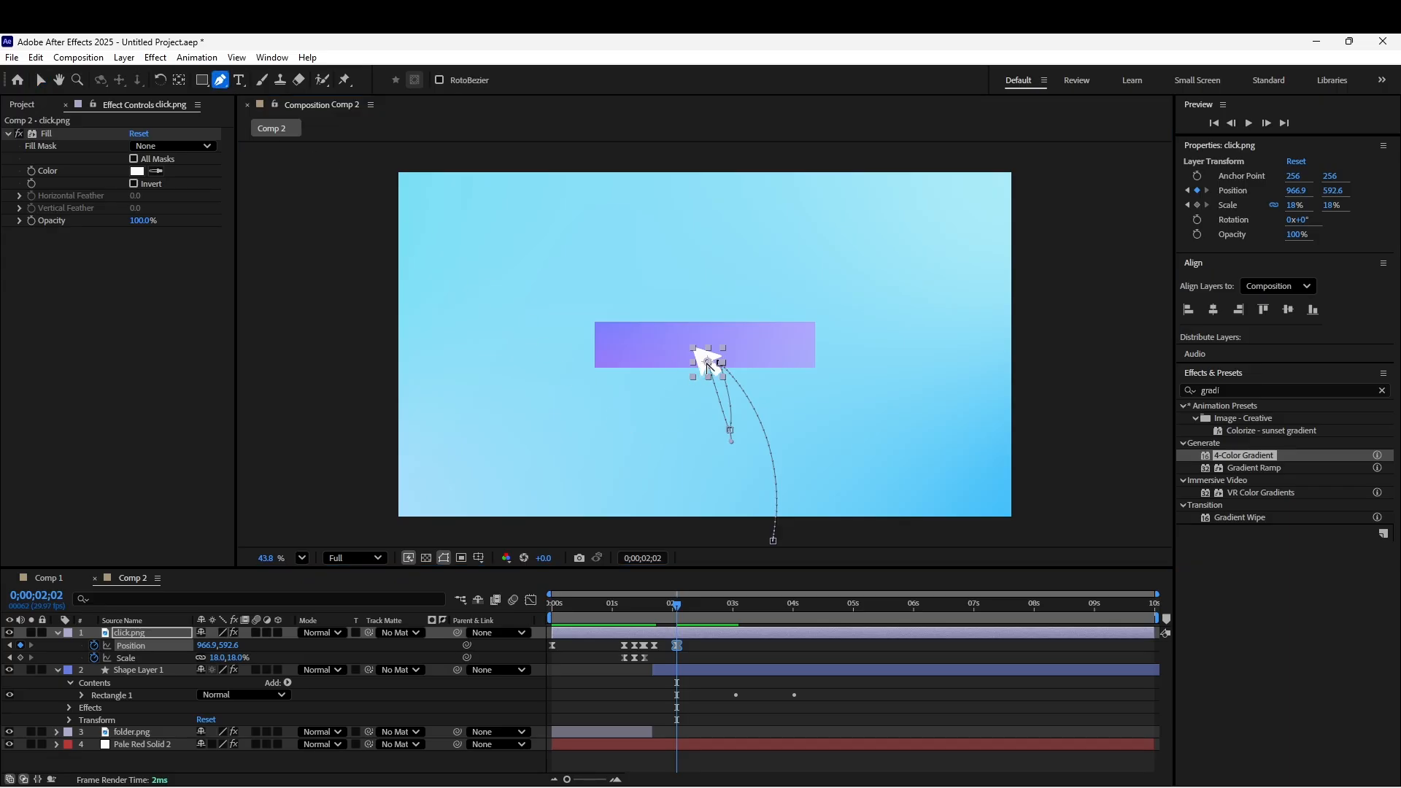
pyautogui.click(709, 361)
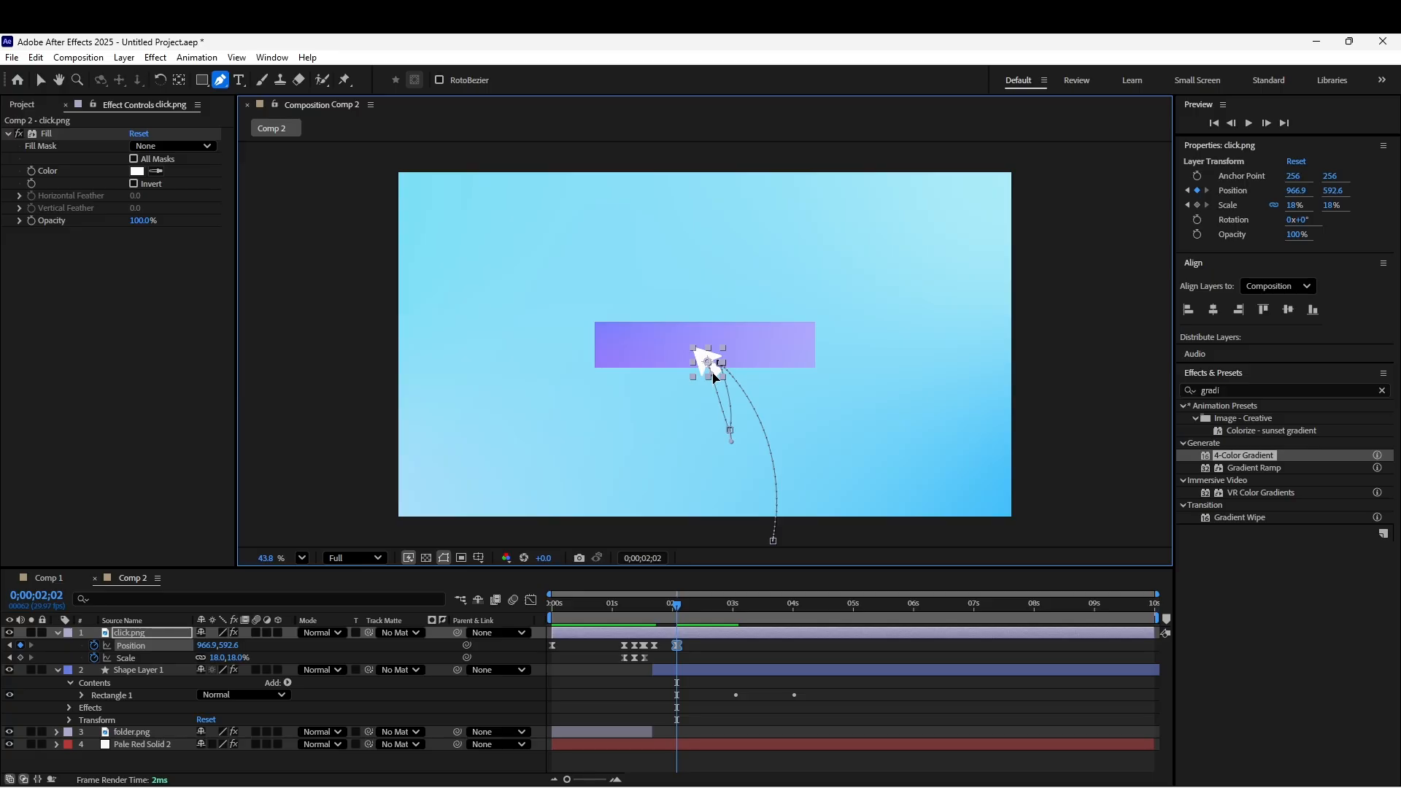
pyautogui.moveTo(712, 373); pyautogui.dragTo(716, 371)
# Duplicate the cursor's last 18% Scale keyframe beneath its final Position keyframe and align both at 0;00;02;00
pyautogui.click(641, 655)
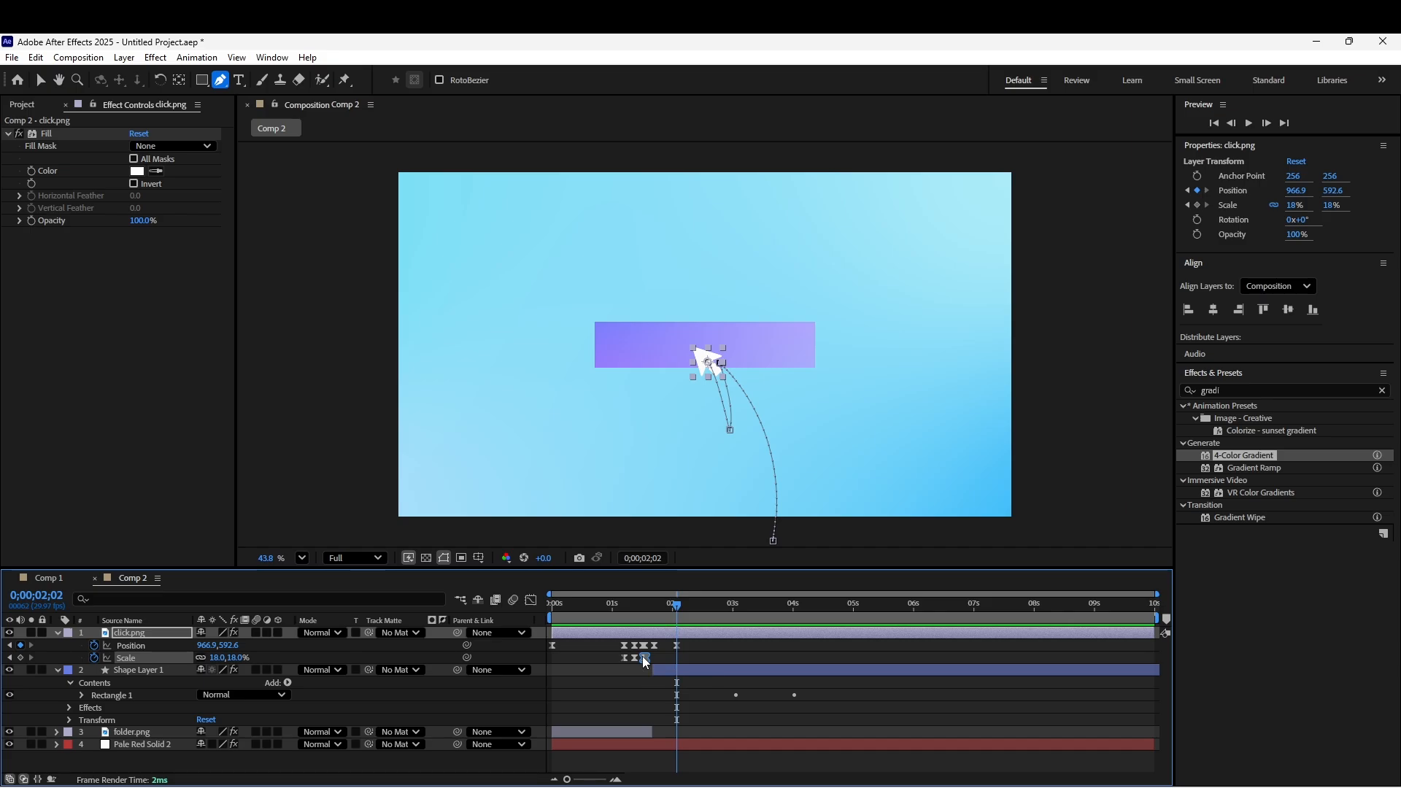
pyautogui.moveTo(644, 658); pyautogui.dragTo(676, 657)
pyautogui.moveTo(567, 779); pyautogui.dragTo(600, 779)
pyautogui.moveTo(855, 610); pyautogui.dragTo(828, 664)
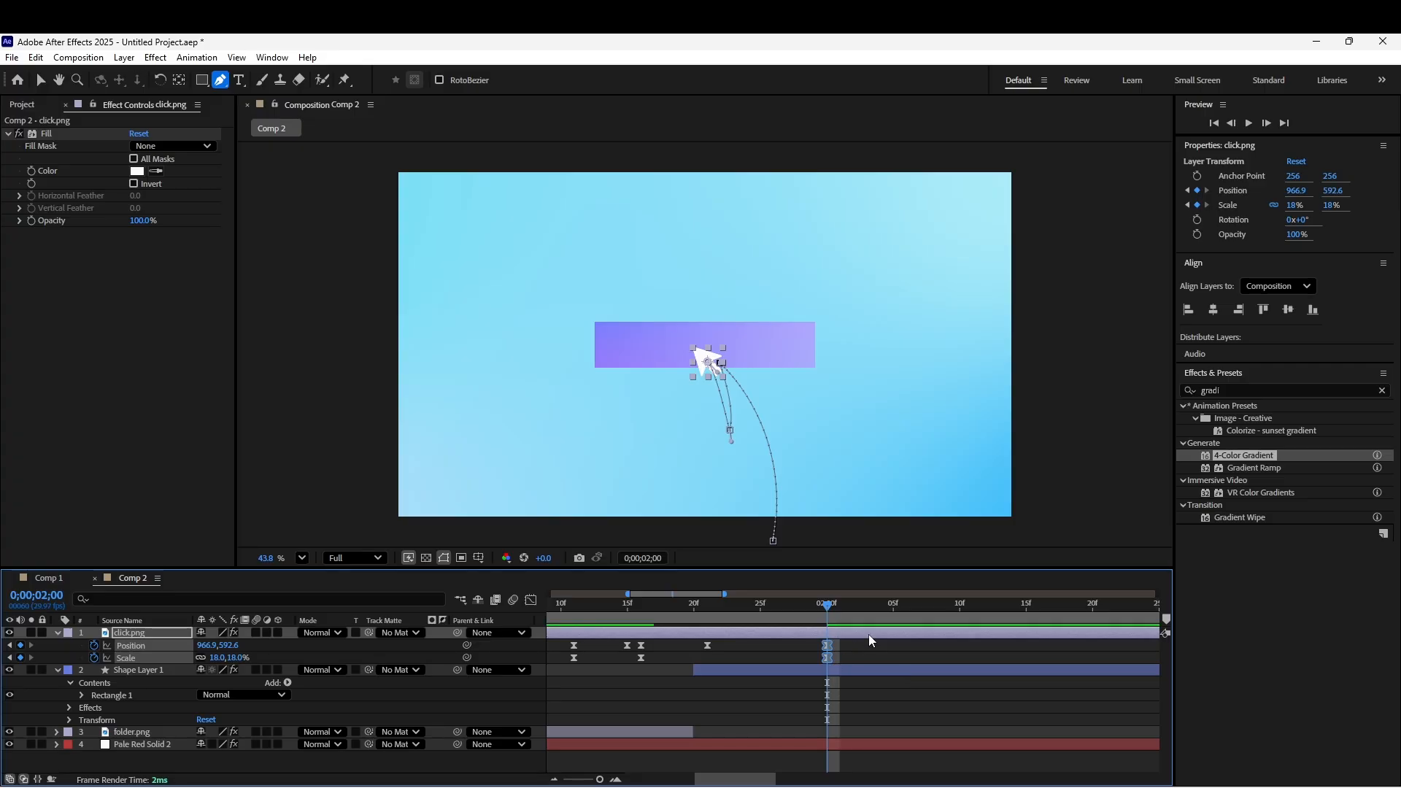
# Copy the cursor's Position and Scale keyframes from 0;00;01;11 and paste them at 0;00;02;15
pyautogui.click(1026, 619)
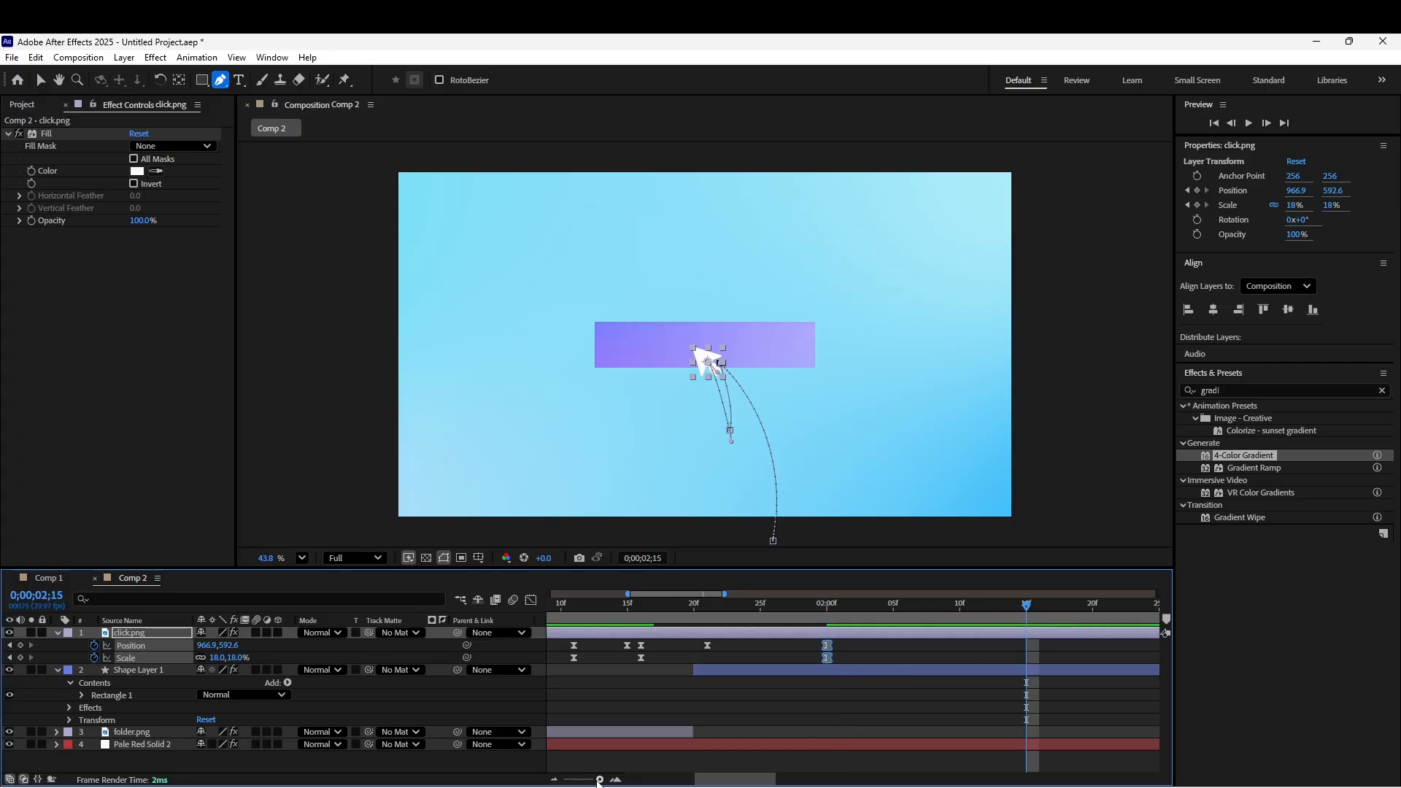
pyautogui.moveTo(598, 779); pyautogui.dragTo(594, 779)
pyautogui.click(668, 700)
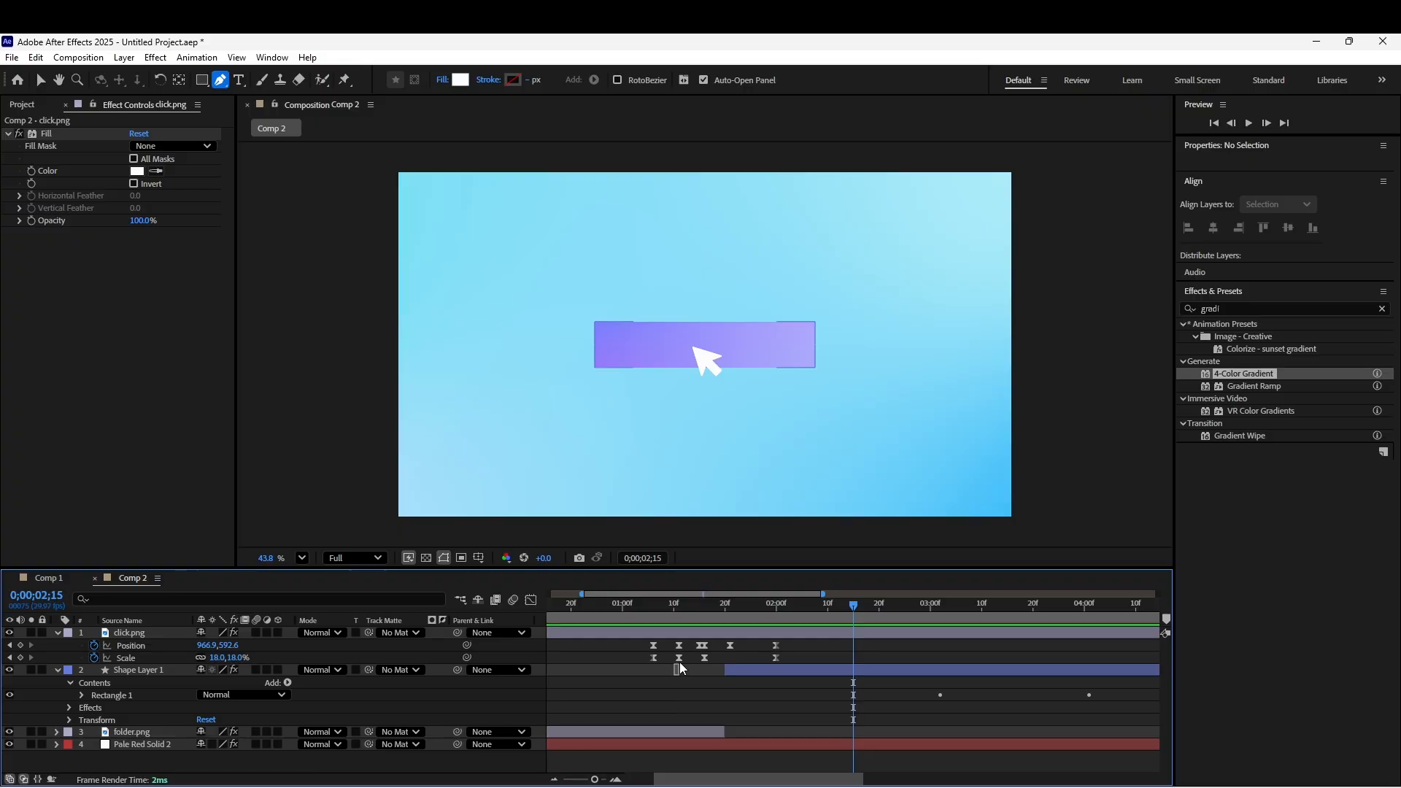
pyautogui.moveTo(680, 666); pyautogui.dragTo(681, 645)
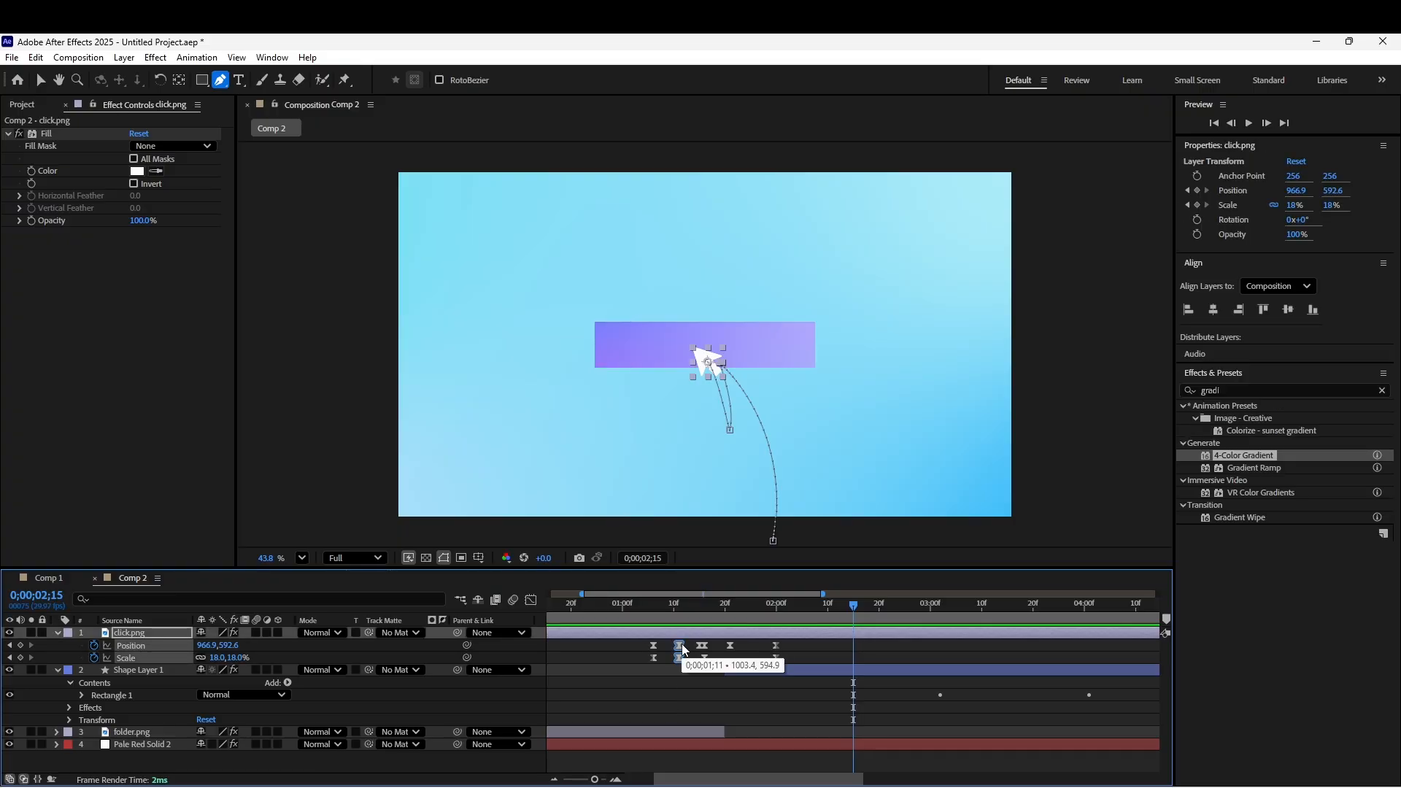
pyautogui.hotkey('ctrl', 'c')
pyautogui.hotkey('ctrl', 'v')
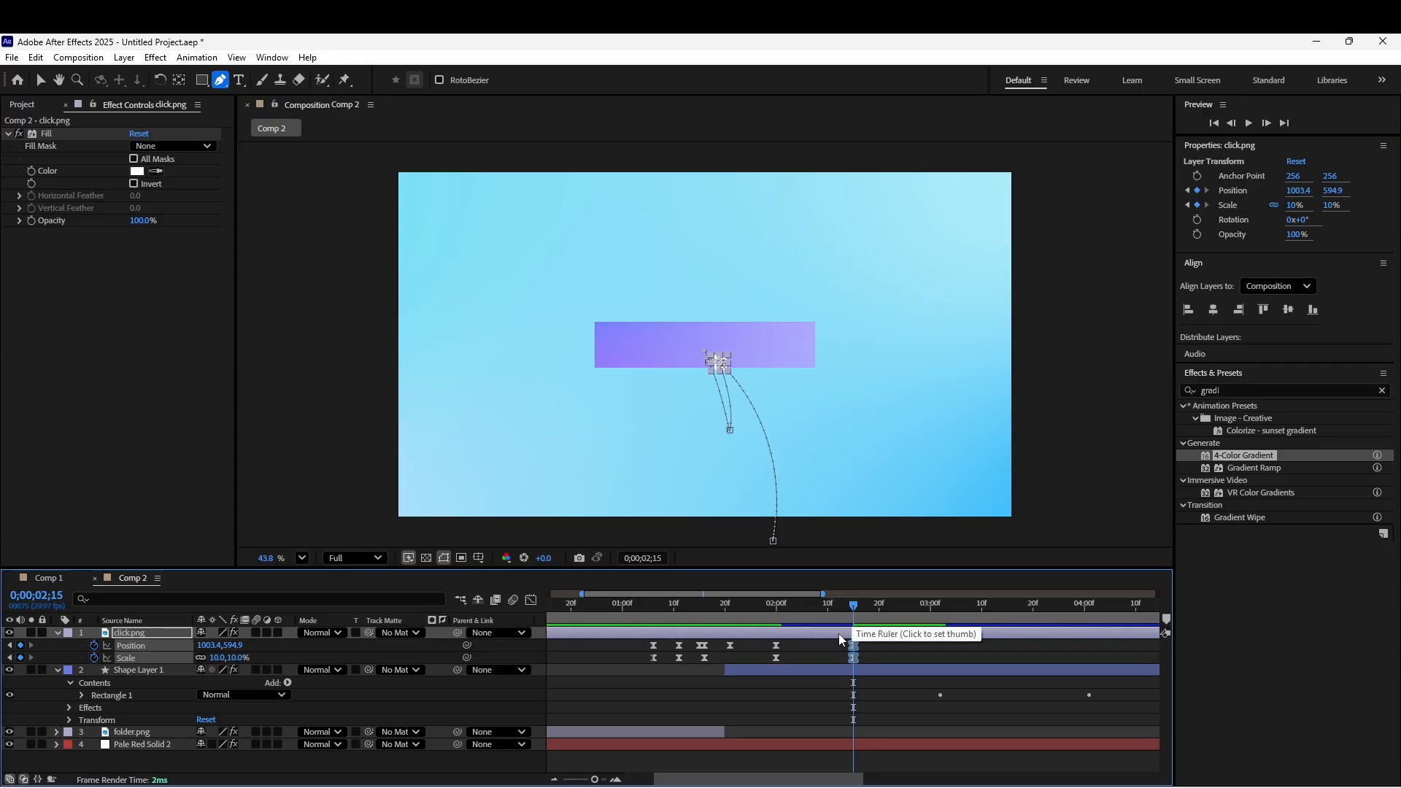
# Copy the cursor's Position and Scale keyframes from 0;00;02;00 and paste them at 0;00;03;00
pyautogui.moveTo(594, 779); pyautogui.dragTo(599, 779)
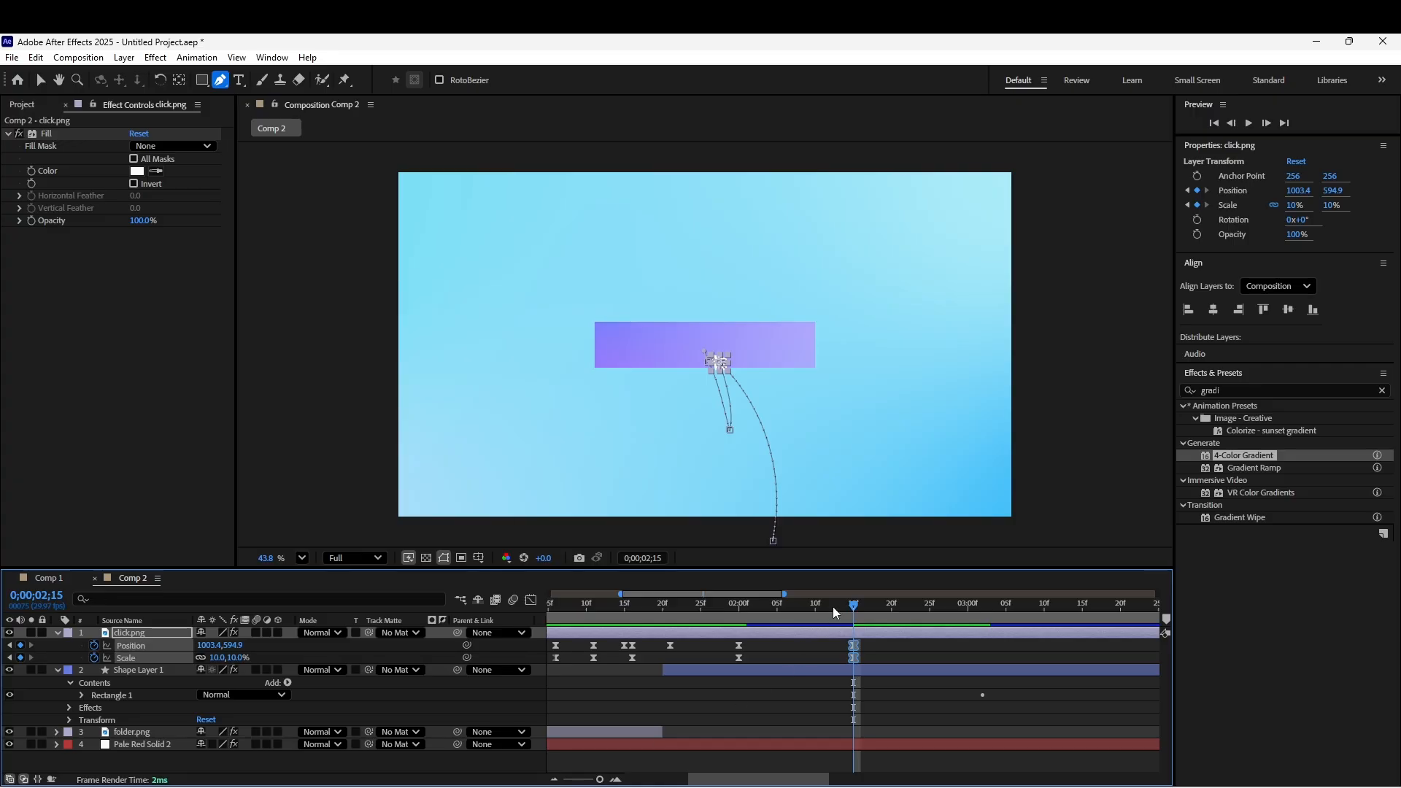
pyautogui.moveTo(855, 608); pyautogui.dragTo(970, 611)
pyautogui.moveTo(759, 644); pyautogui.dragTo(726, 658)
pyautogui.hotkey('ctrl', 'c')
pyautogui.hotkey('ctrl', 'v')
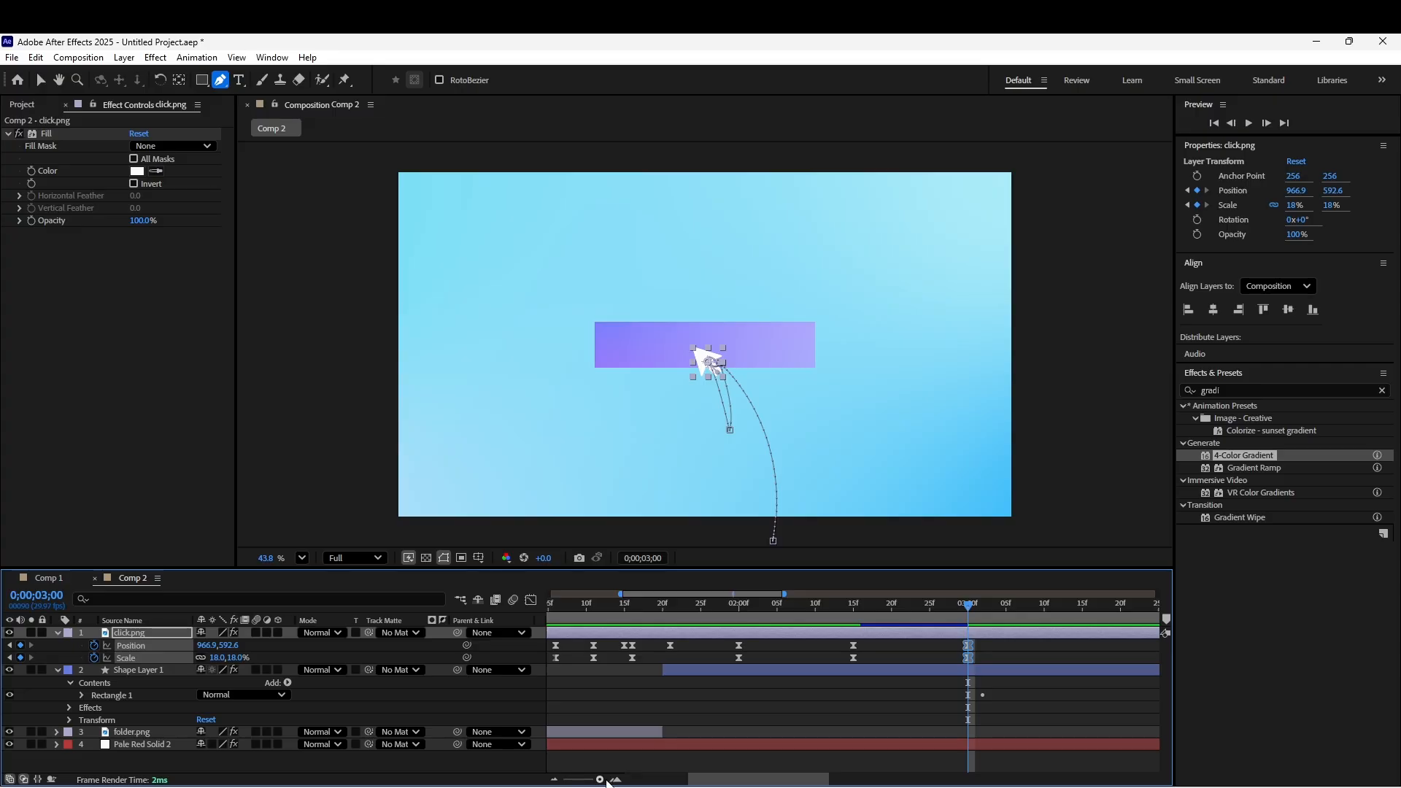
# Shift the cursor's last four Position and last three Scale keyframes later, ending at about 0;00;03;10, and preview from the start
pyautogui.moveTo(606, 780); pyautogui.dragTo(574, 779)
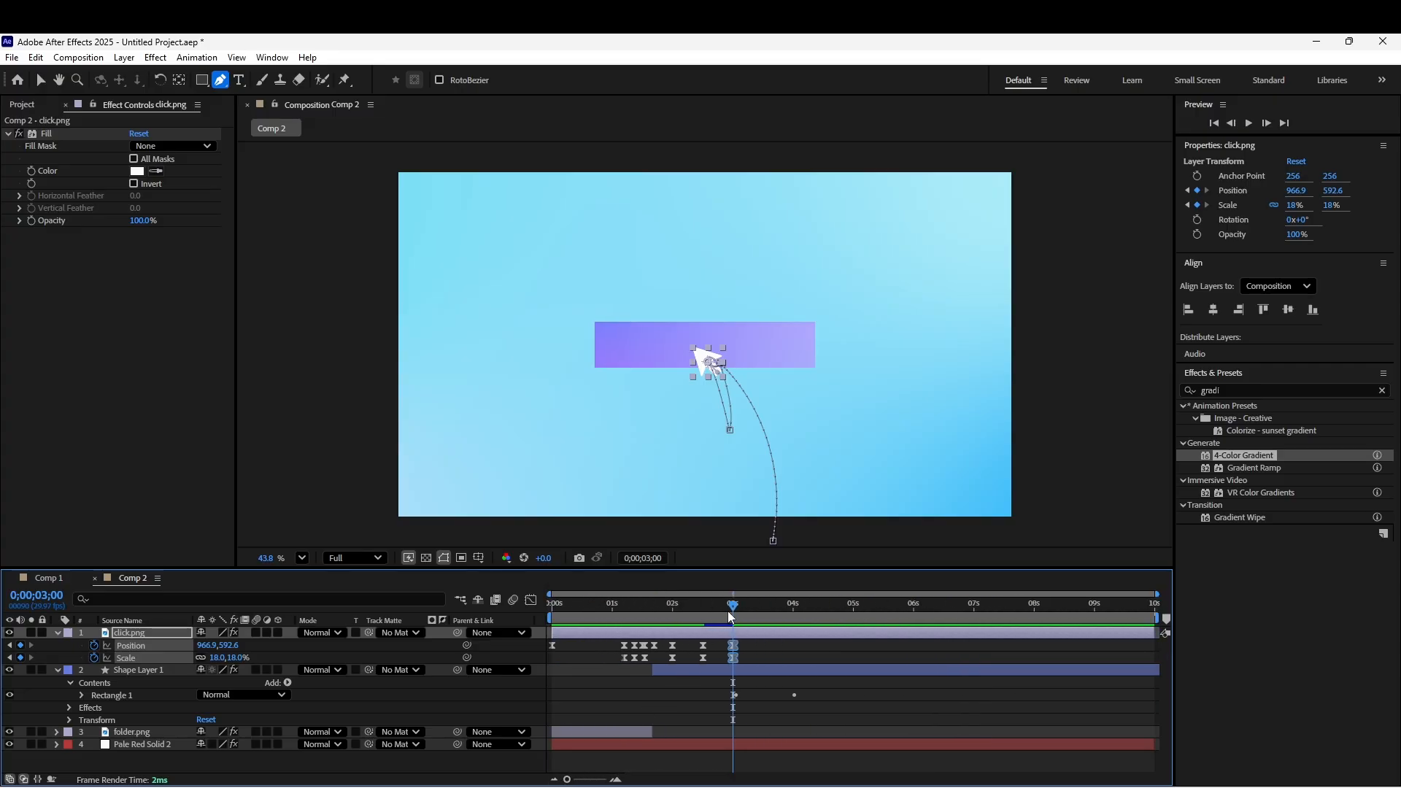
pyautogui.moveTo(728, 607); pyautogui.dragTo(517, 640)
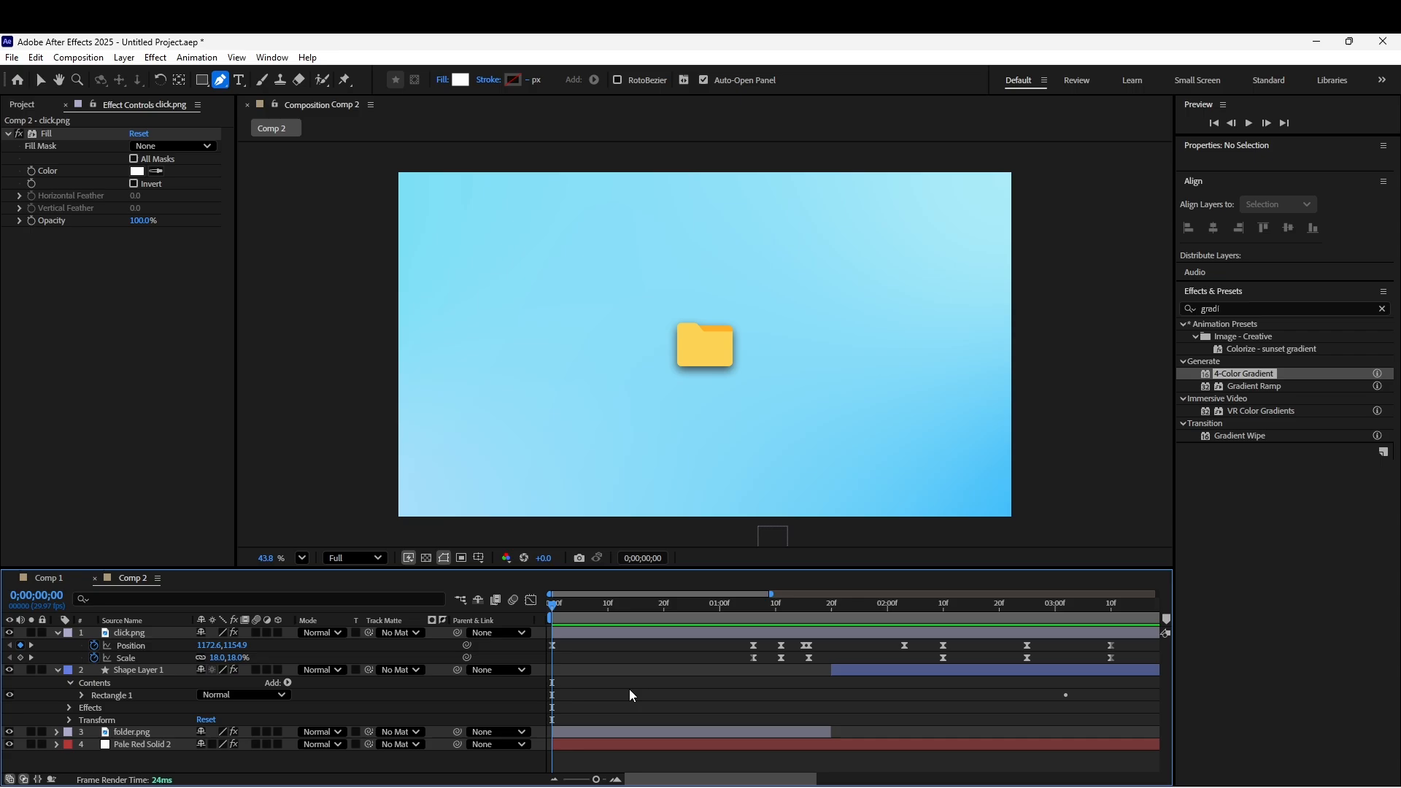
pyautogui.press('space')
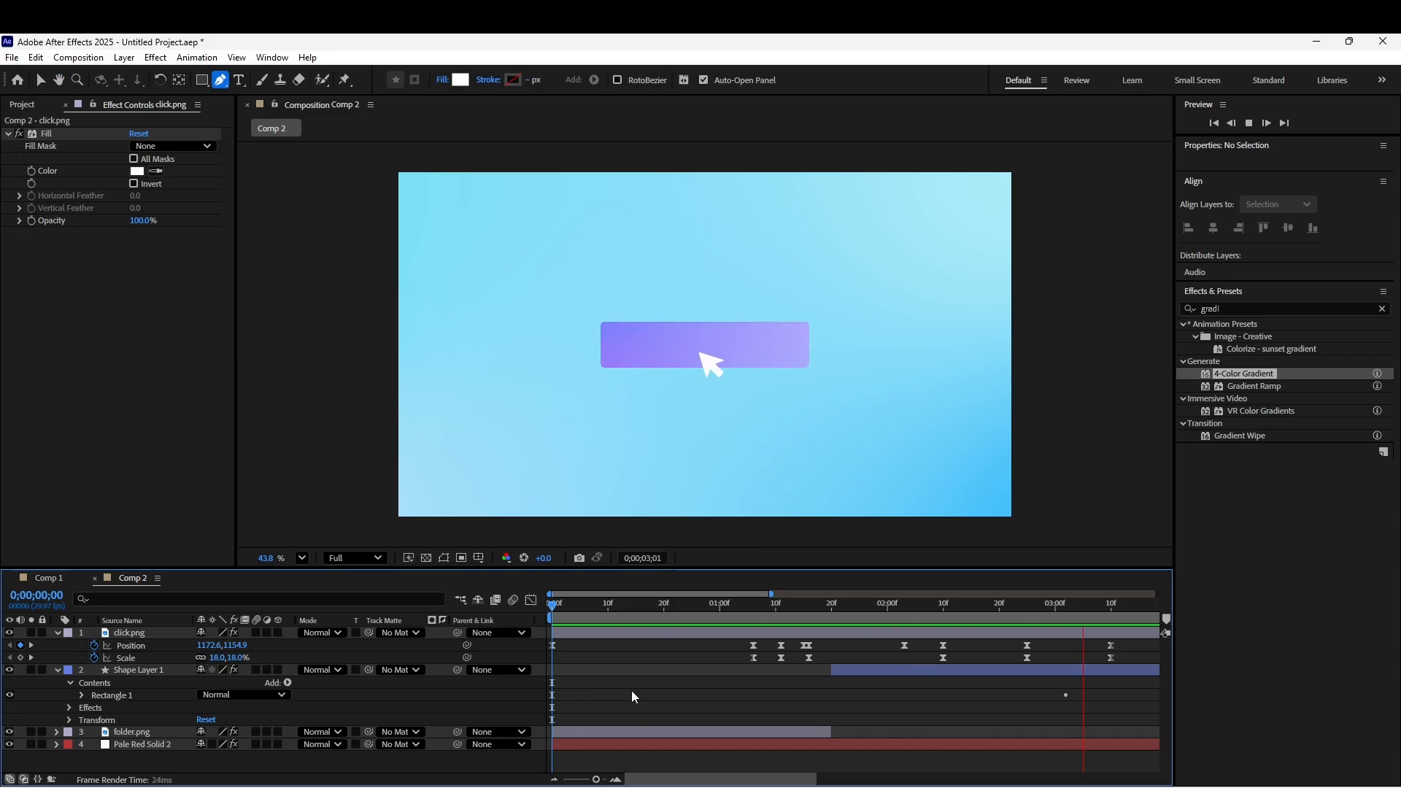
# Review the two clicks, move the cursor's Position keyframe below the rectangle to about 0;00;02;01, and replay the animation
pyautogui.click(998, 624)
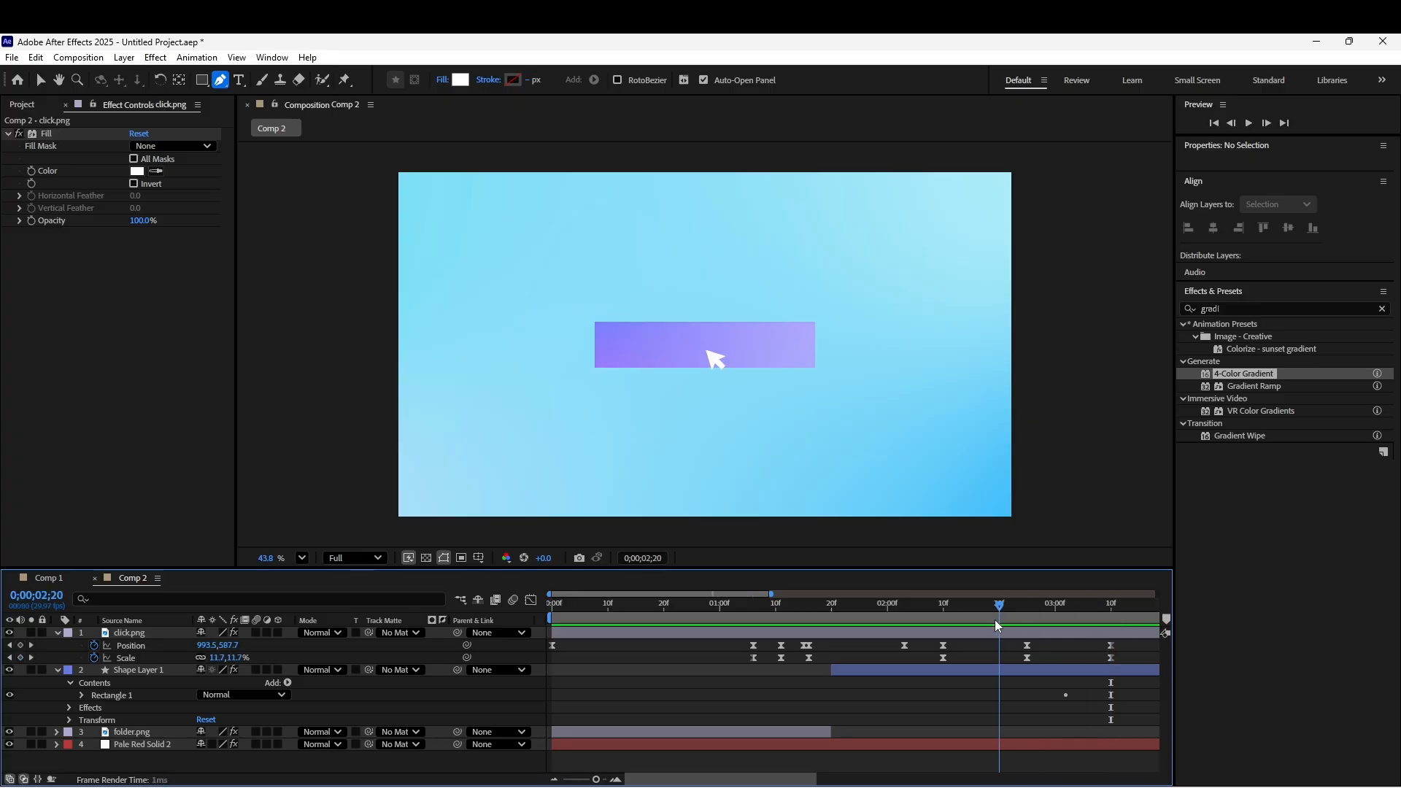
pyautogui.moveTo(998, 625); pyautogui.dragTo(798, 627)
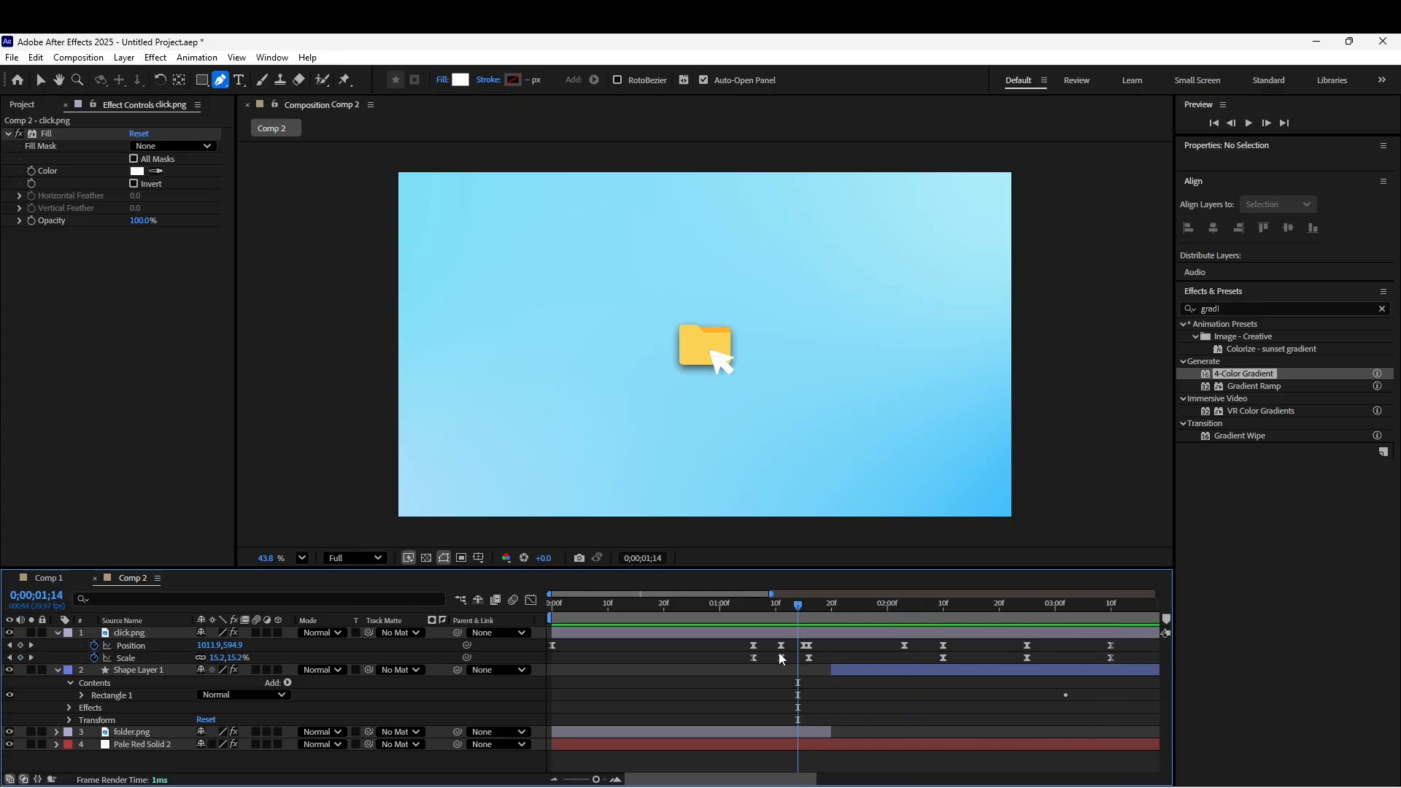
pyautogui.click(999, 605)
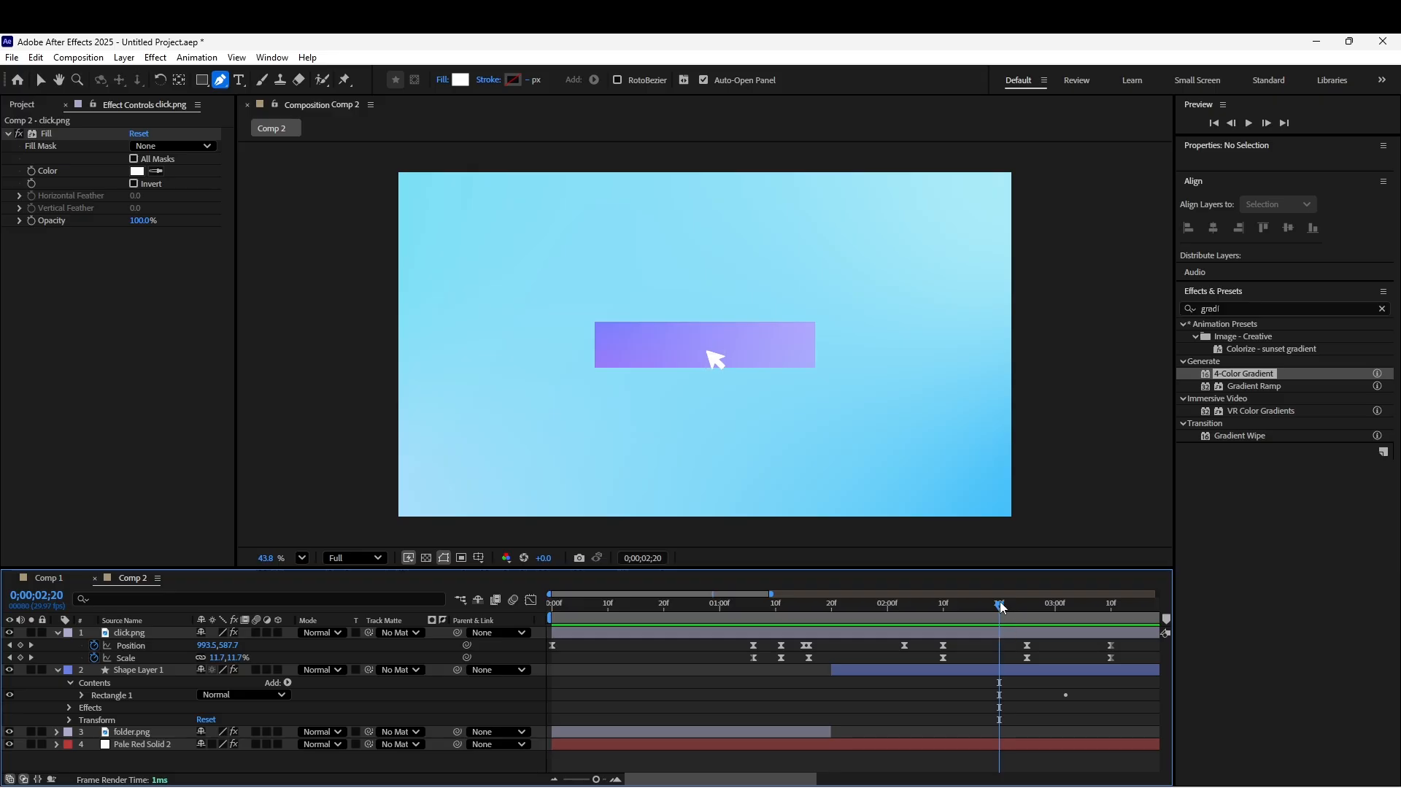
pyautogui.moveTo(1001, 607); pyautogui.dragTo(843, 620)
pyautogui.press('space')
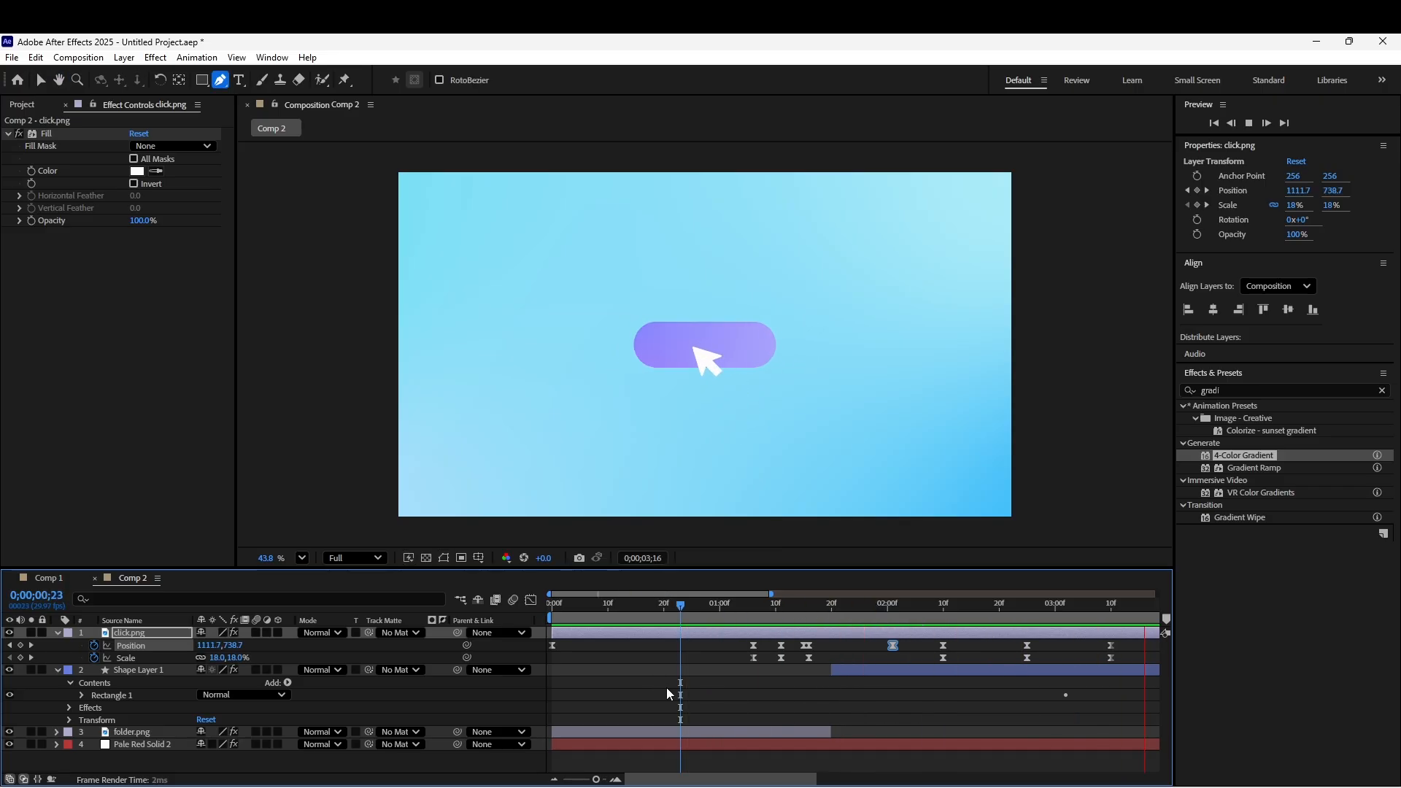
pyautogui.press('space')
# Move the cursor's Position keyframe below the rectangle to about 0;00;02;04 and select Shape Layer 1
pyautogui.moveTo(596, 779); pyautogui.dragTo(590, 780)
pyautogui.click(667, 710)
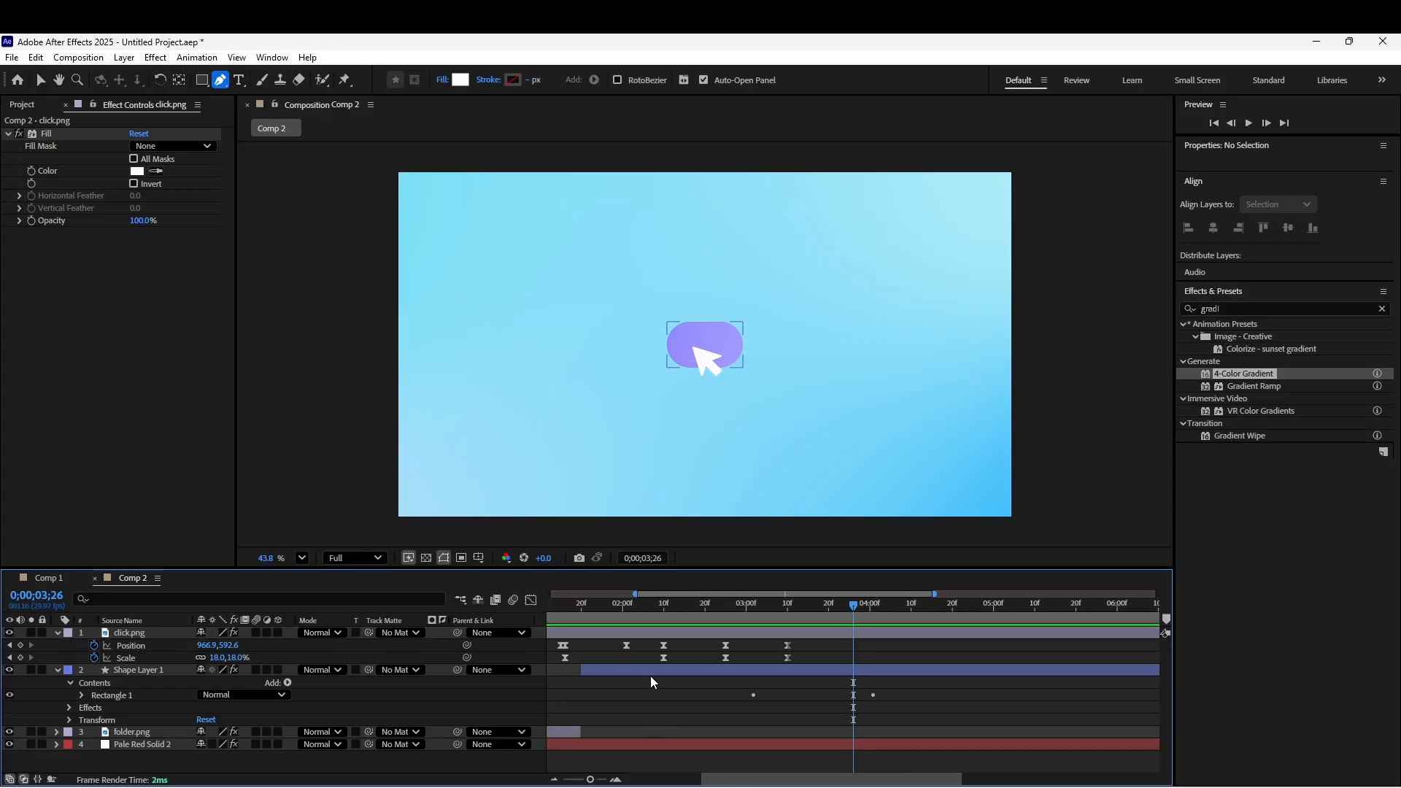
pyautogui.click(627, 647)
pyautogui.moveTo(627, 648); pyautogui.dragTo(641, 650)
pyautogui.hotkey('ctrl', 'Down')
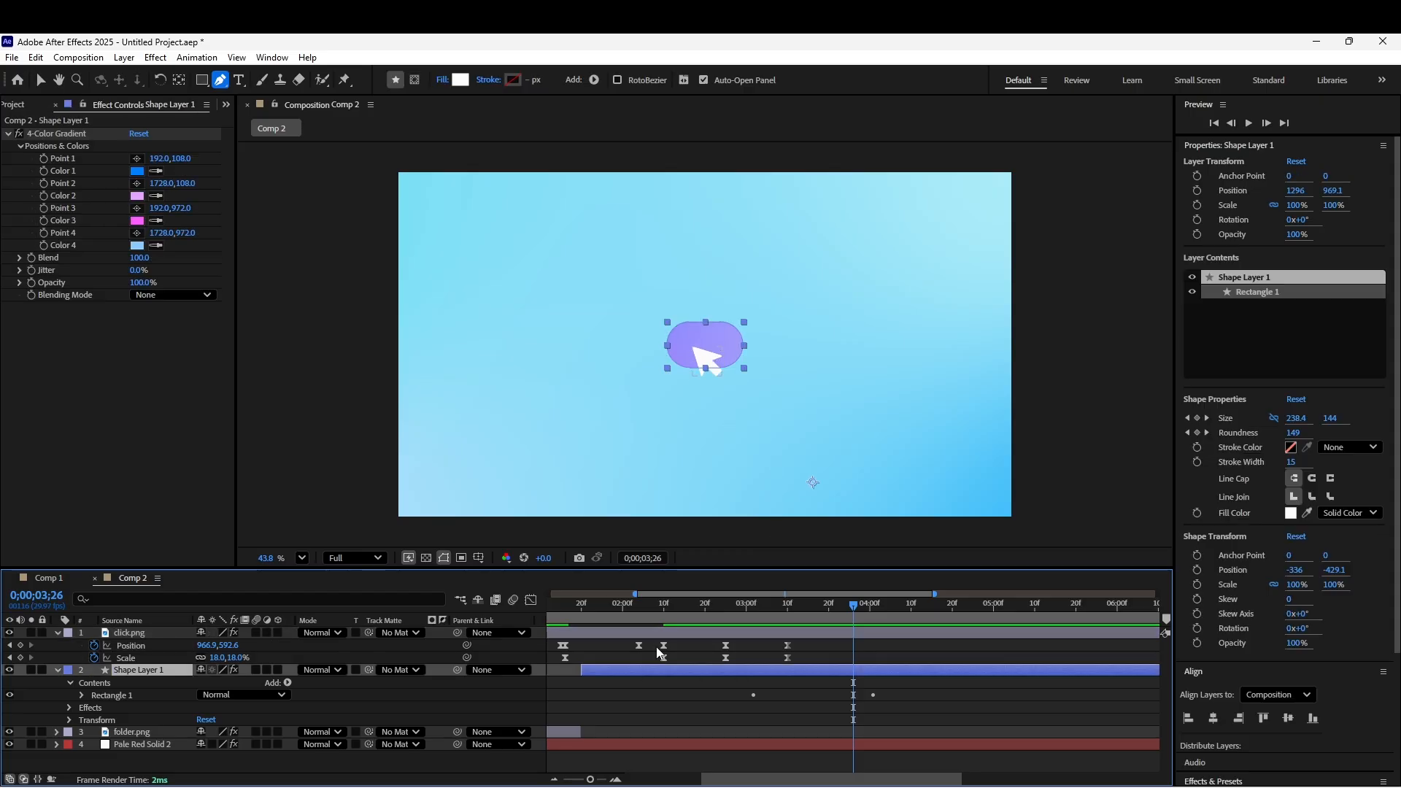
# Shift the cursor's last three Position and Scale keyframes later, ending at about 0;00;03;19, and preview from the start
pyautogui.moveTo(816, 651); pyautogui.dragTo(703, 648)
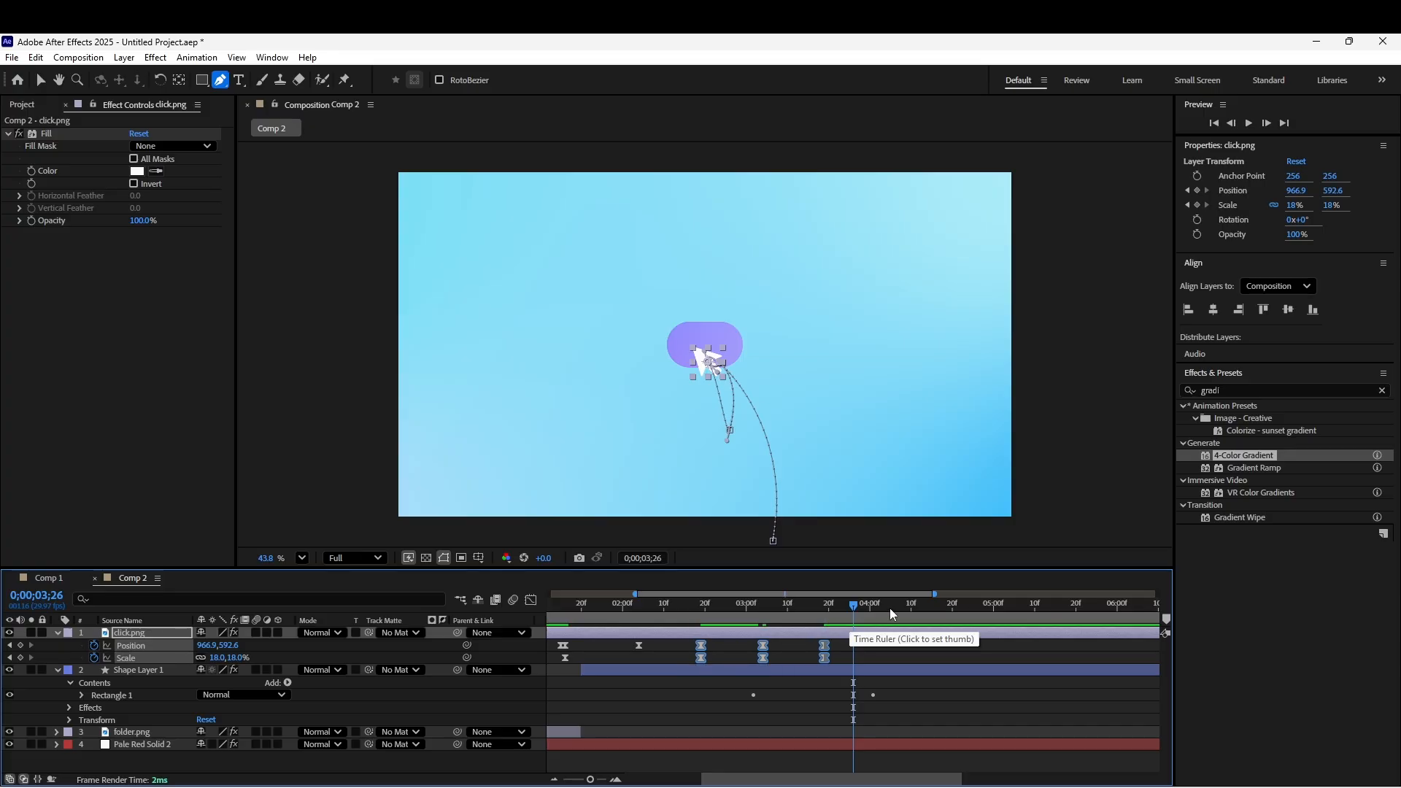
pyautogui.moveTo(888, 609); pyautogui.dragTo(822, 606)
pyautogui.press('Home')
pyautogui.press('space')
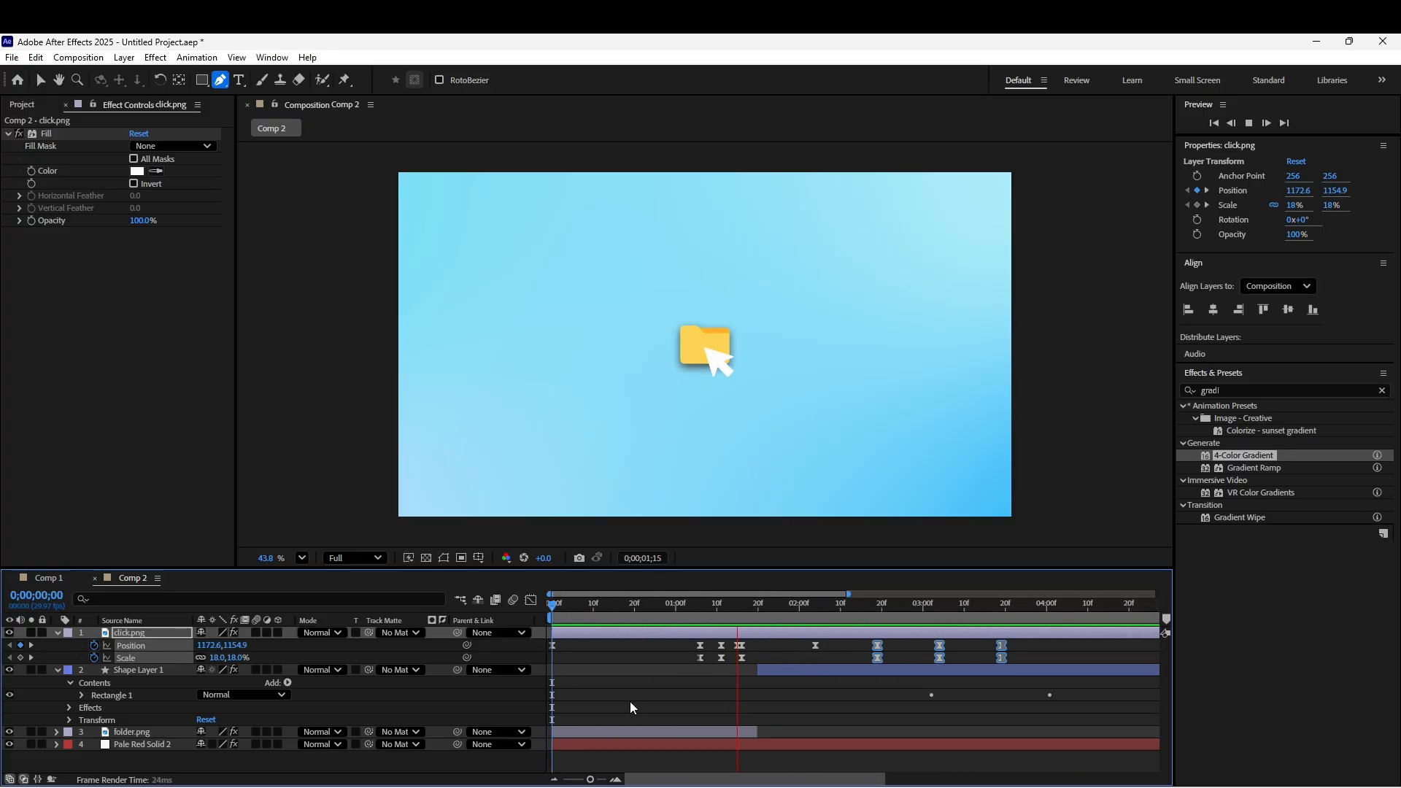
pyautogui.press('space')
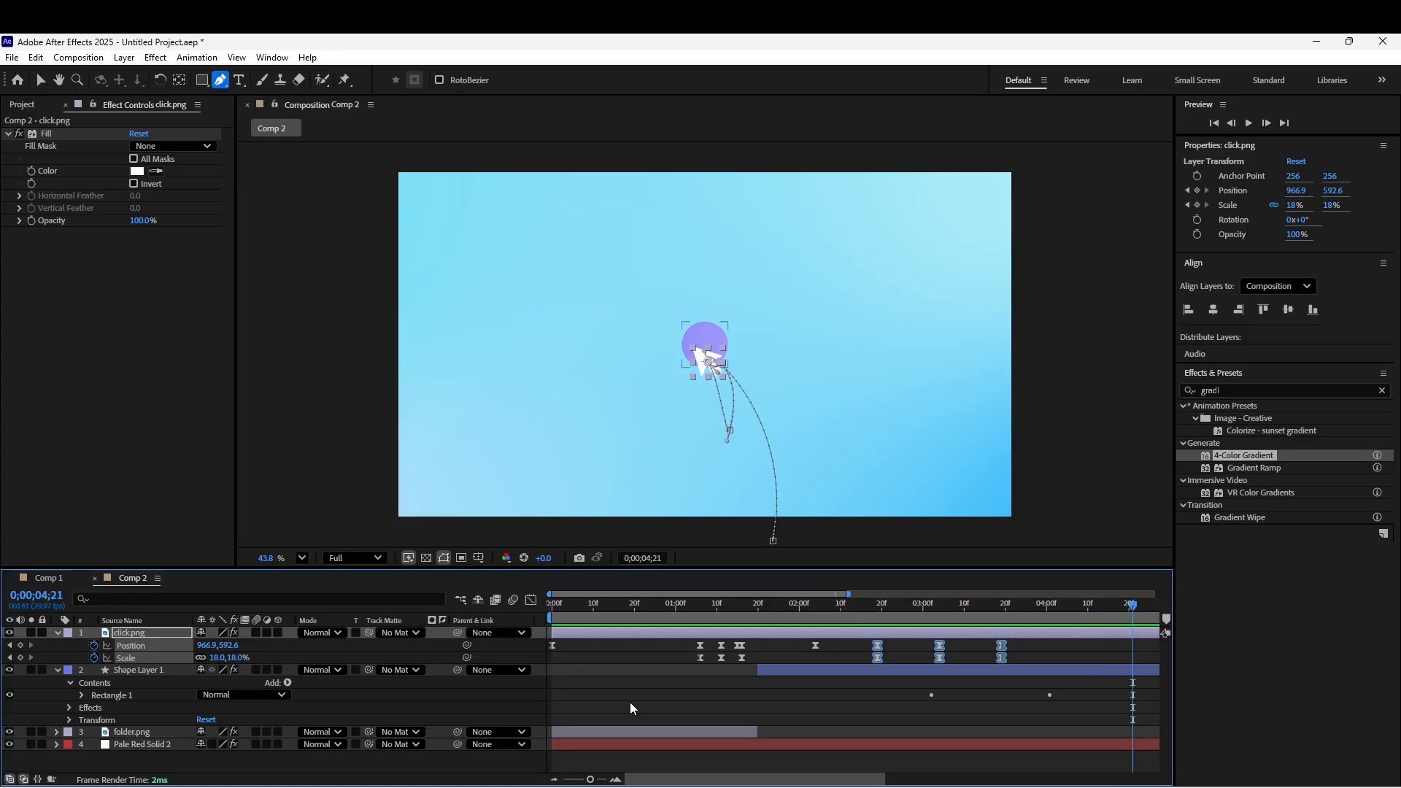
# At 0;00;02;16, collapse the expanded layers and add a SUBMIT text layer in Poppins Medium
pyautogui.moveTo(1133, 607); pyautogui.dragTo(865, 655)
pyautogui.click(686, 705)
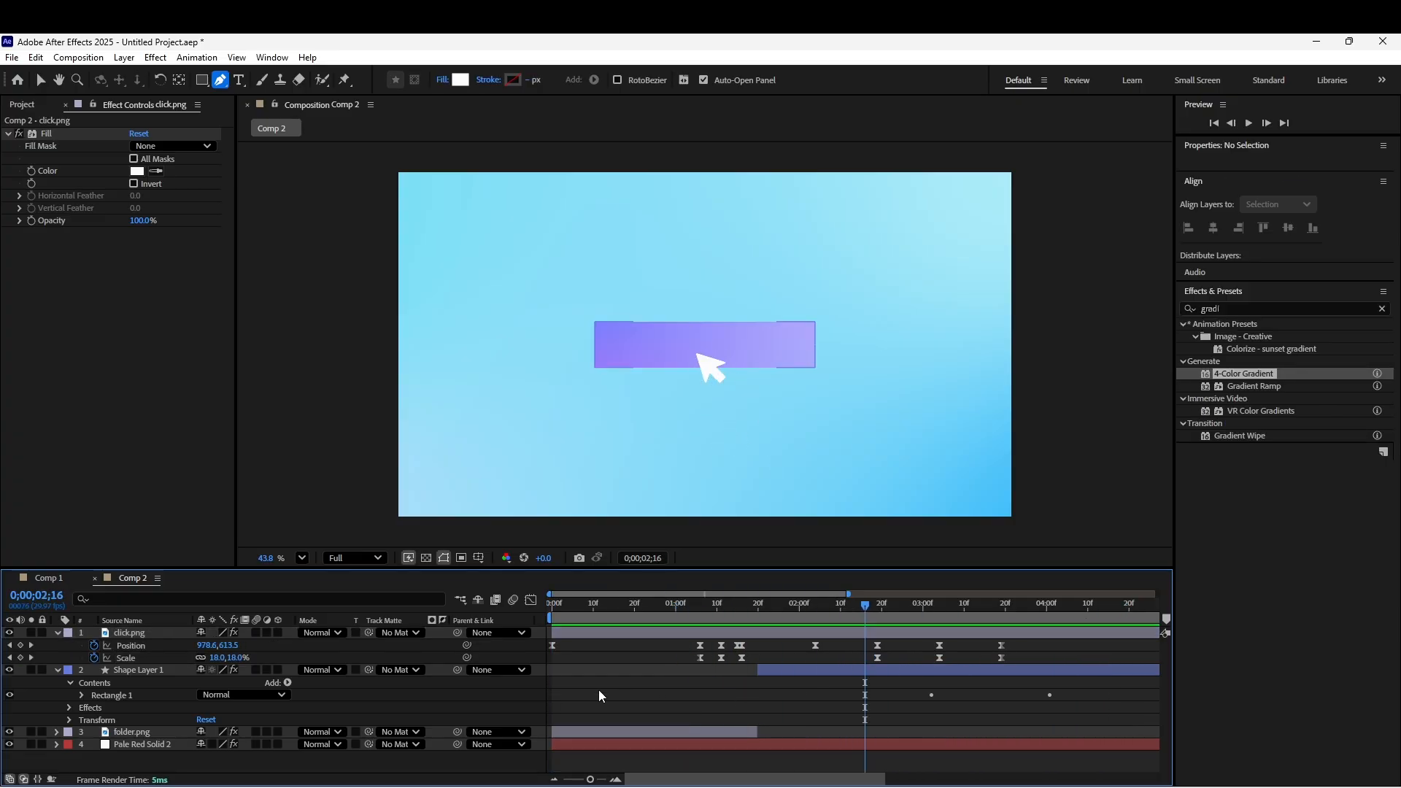
pyautogui.click(57, 670)
pyautogui.click(57, 632)
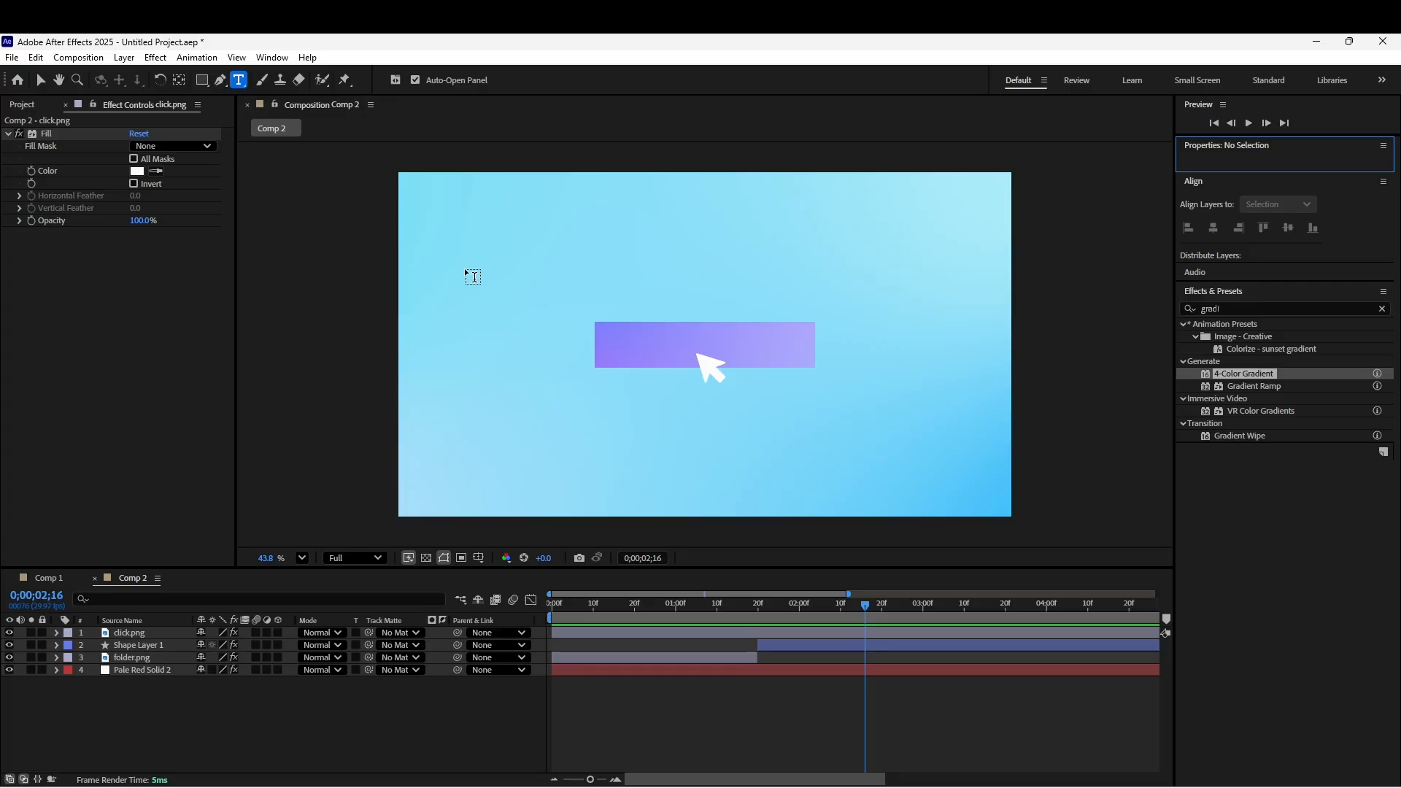
pyautogui.click(509, 252)
pyautogui.write('SUBMIT')
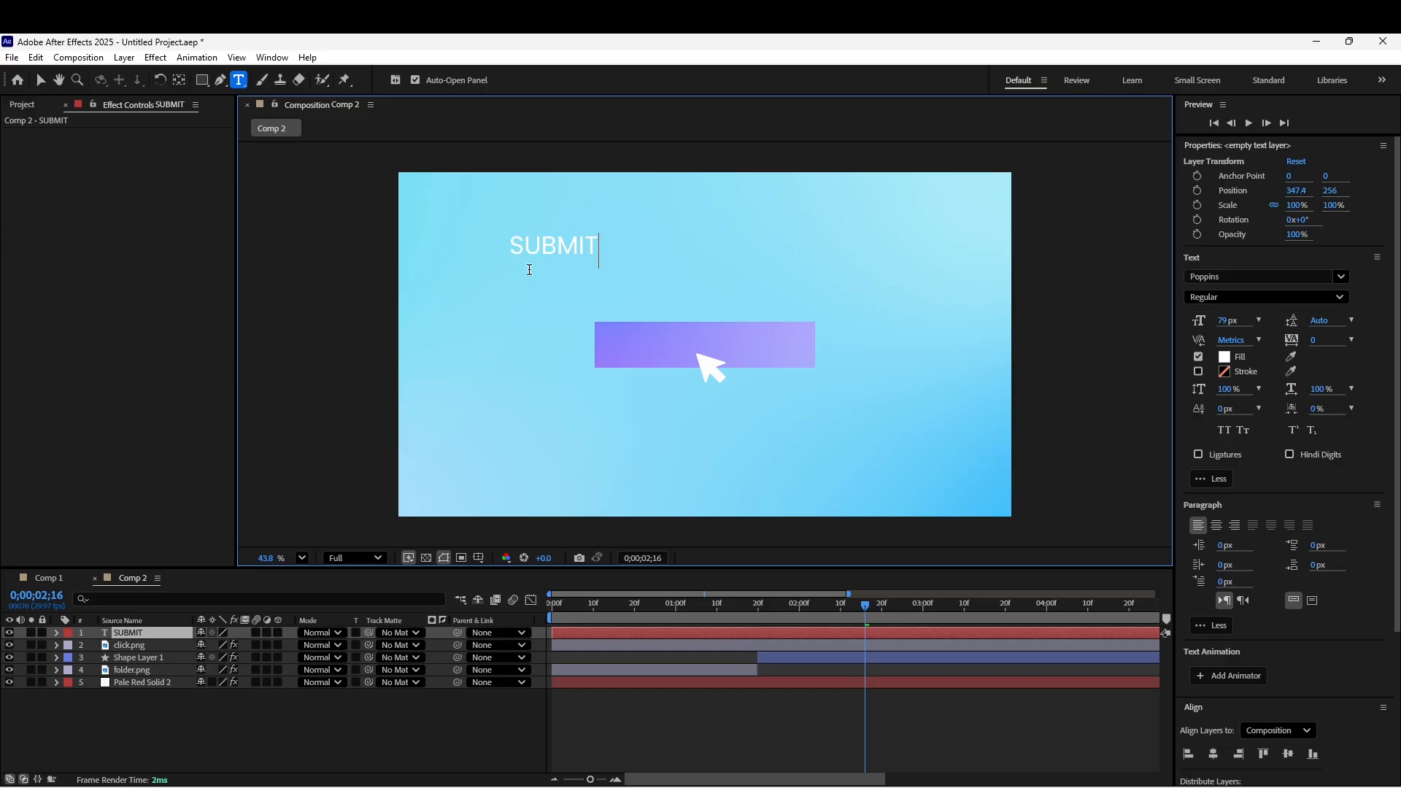
pyautogui.doubleClick(554, 244)
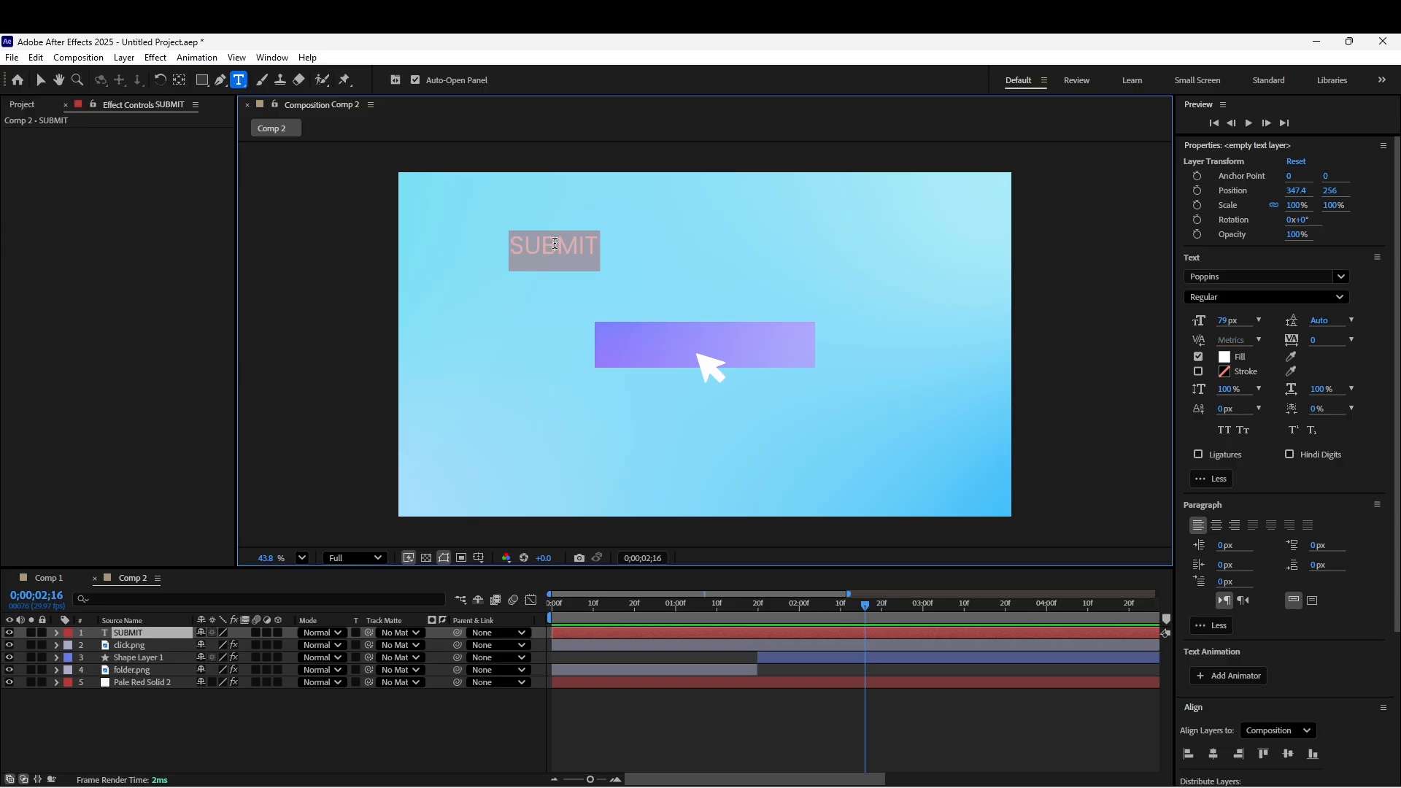
pyautogui.click(1339, 297)
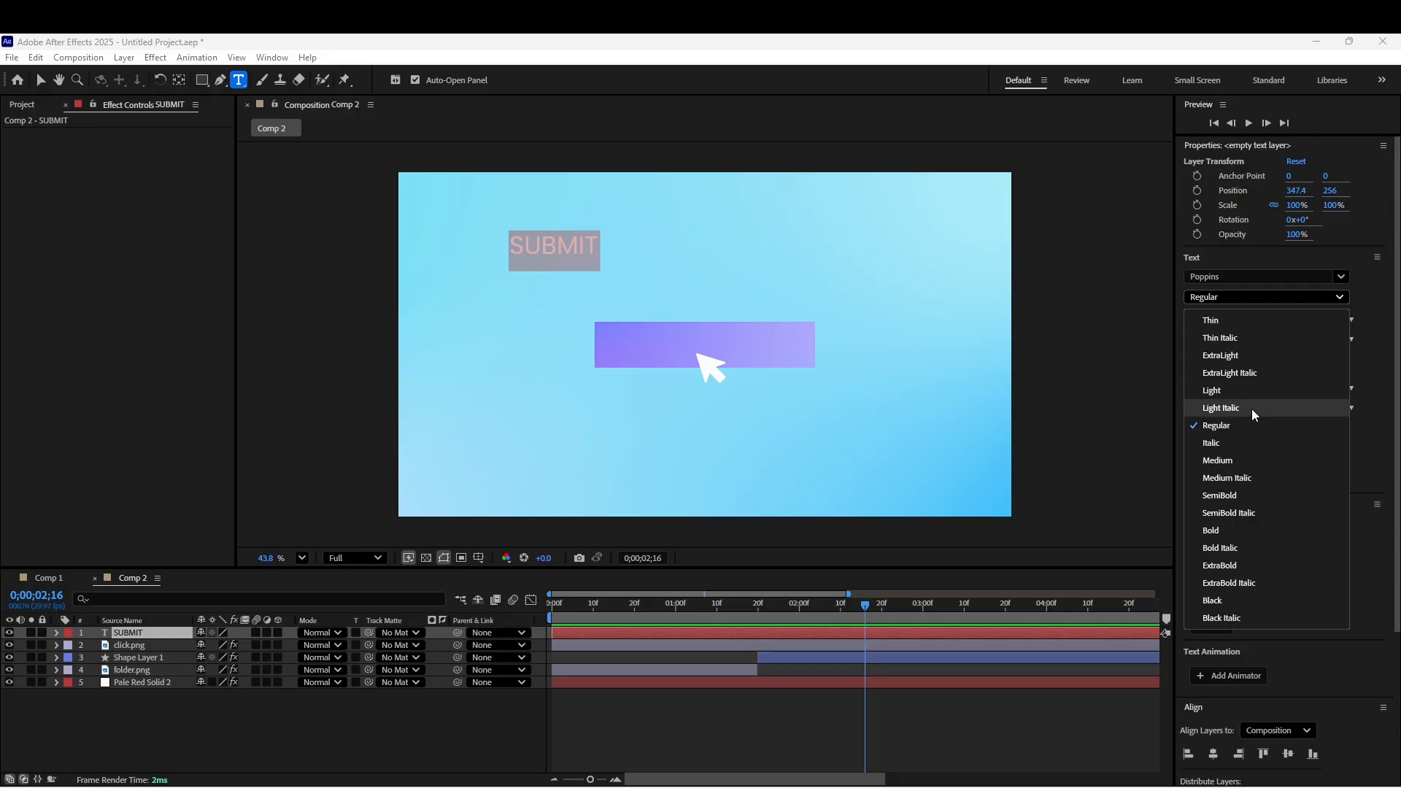
pyautogui.click(1232, 458)
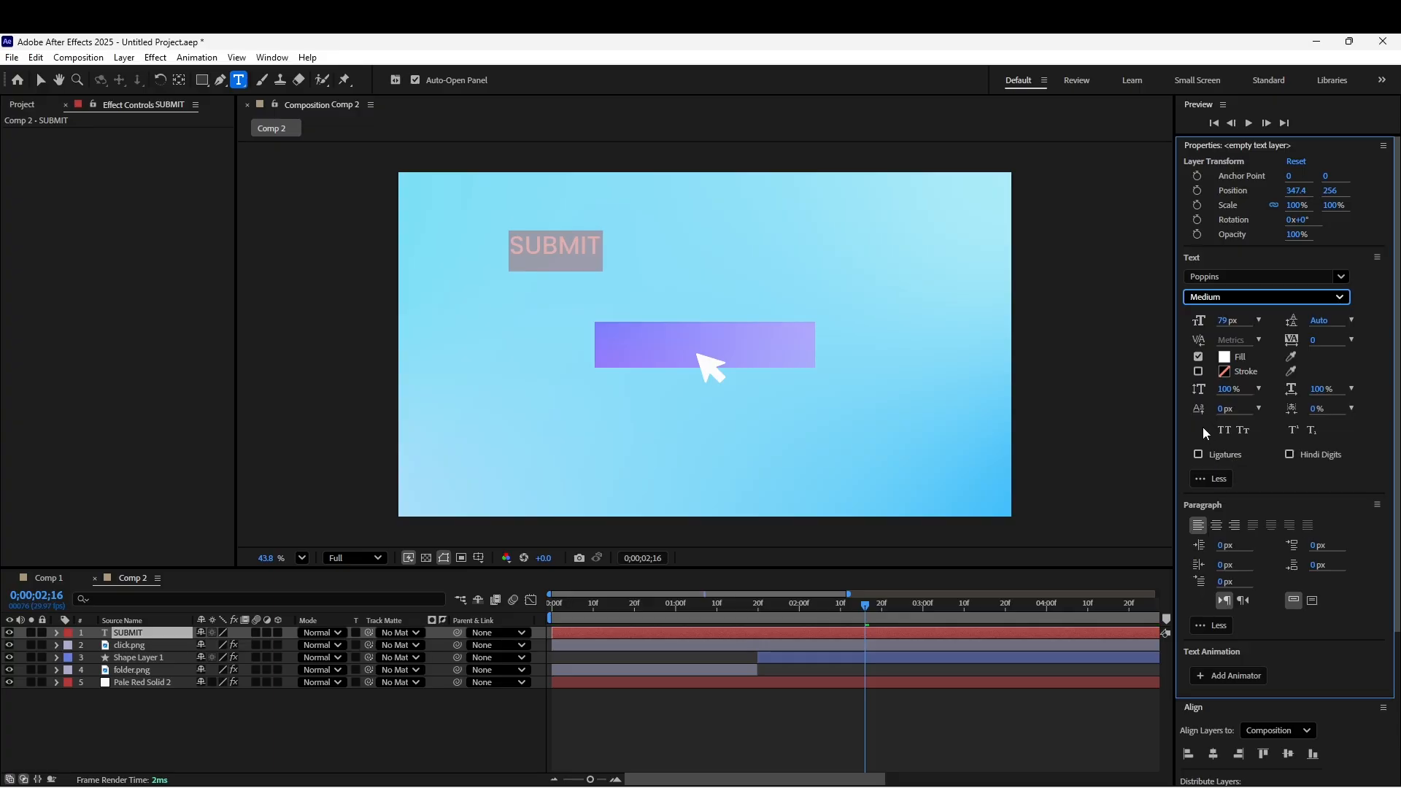
pyautogui.press('Escape')
# Center the SUBMIT text horizontally and vertically in the composition and move the click.png layer above it
pyautogui.scroll(-3, 1298, 633)
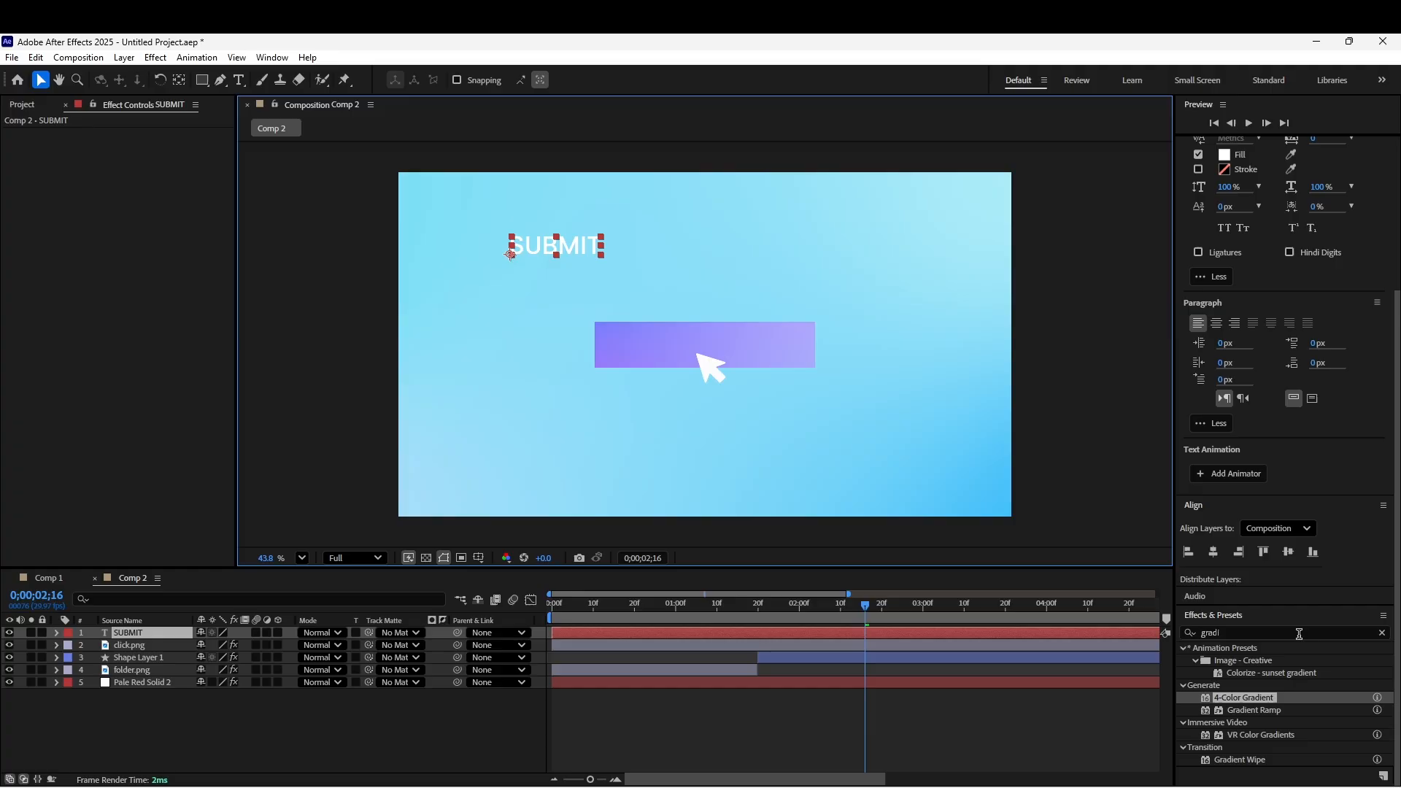
pyautogui.click(1213, 551)
pyautogui.click(1288, 552)
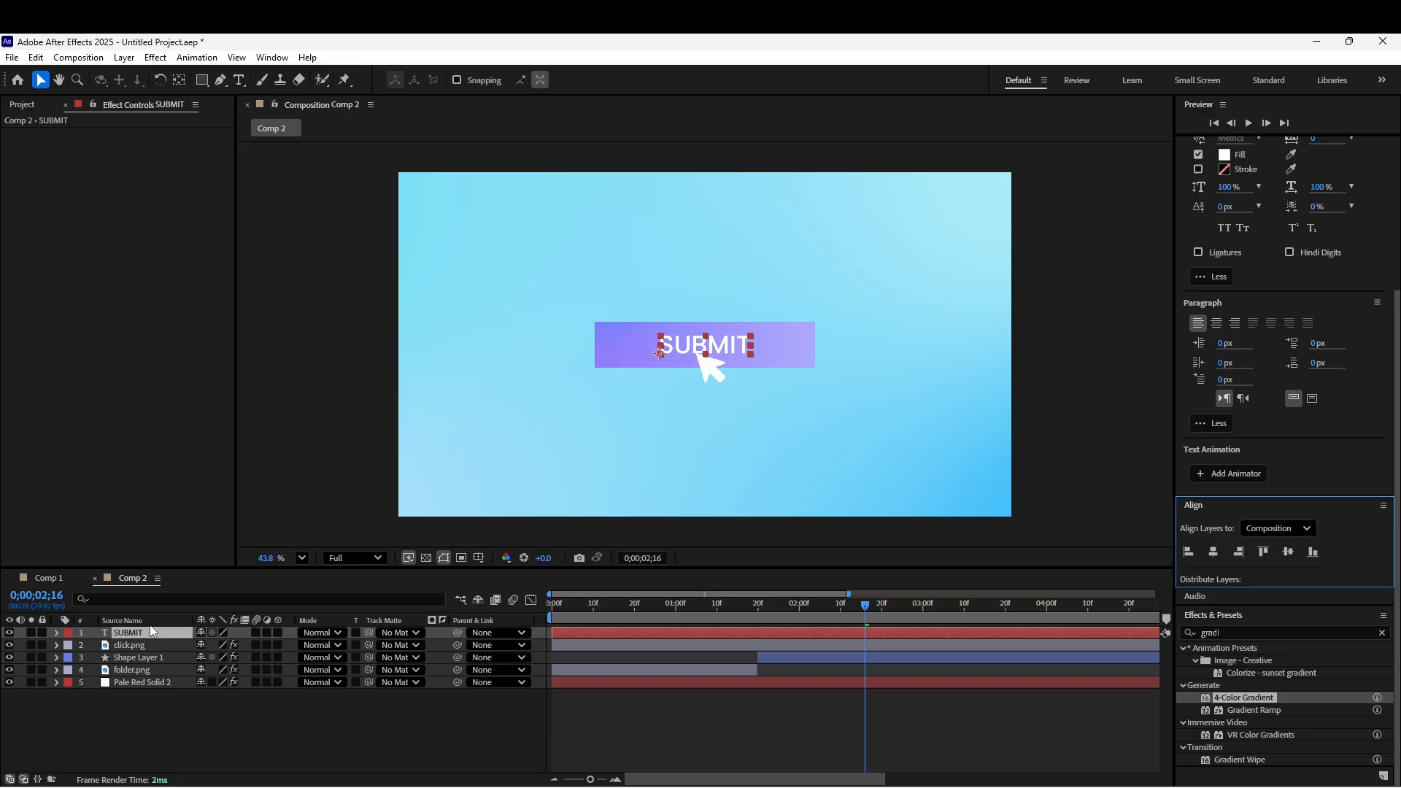
pyautogui.moveTo(148, 645); pyautogui.dragTo(149, 631)
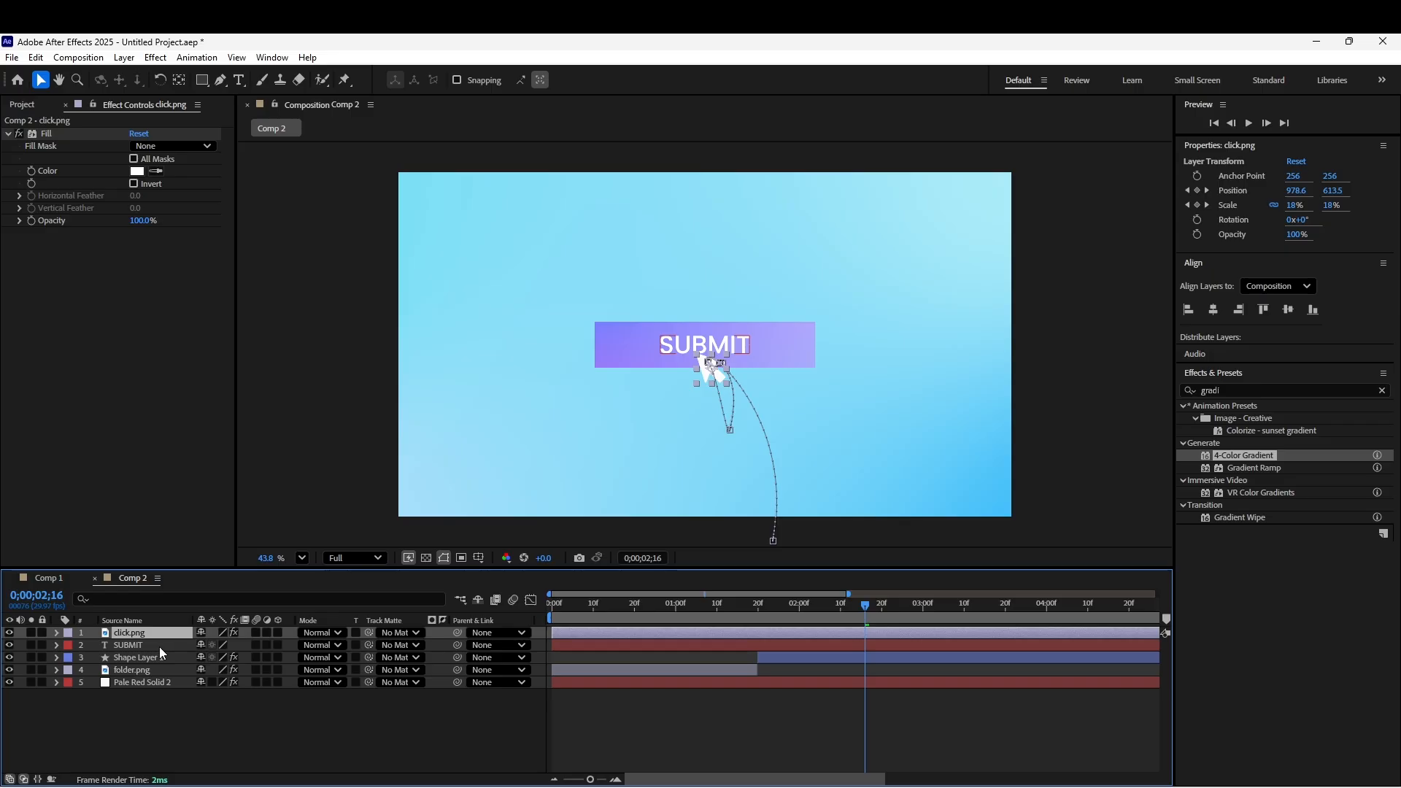
# Find the Drop Shadow effect and apply it to Shape Layer 1
pyautogui.click(168, 656)
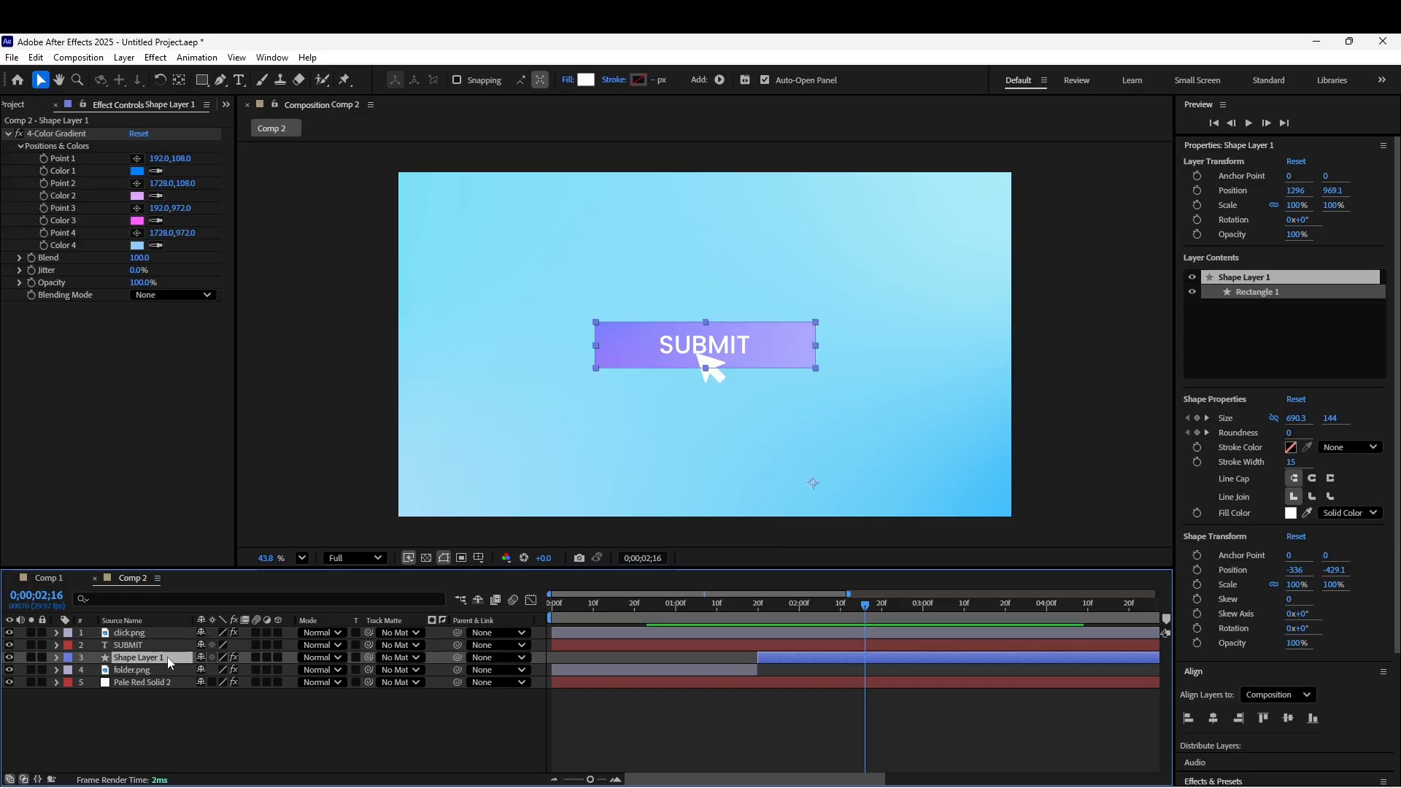
pyautogui.scroll(-3, 1240, 602)
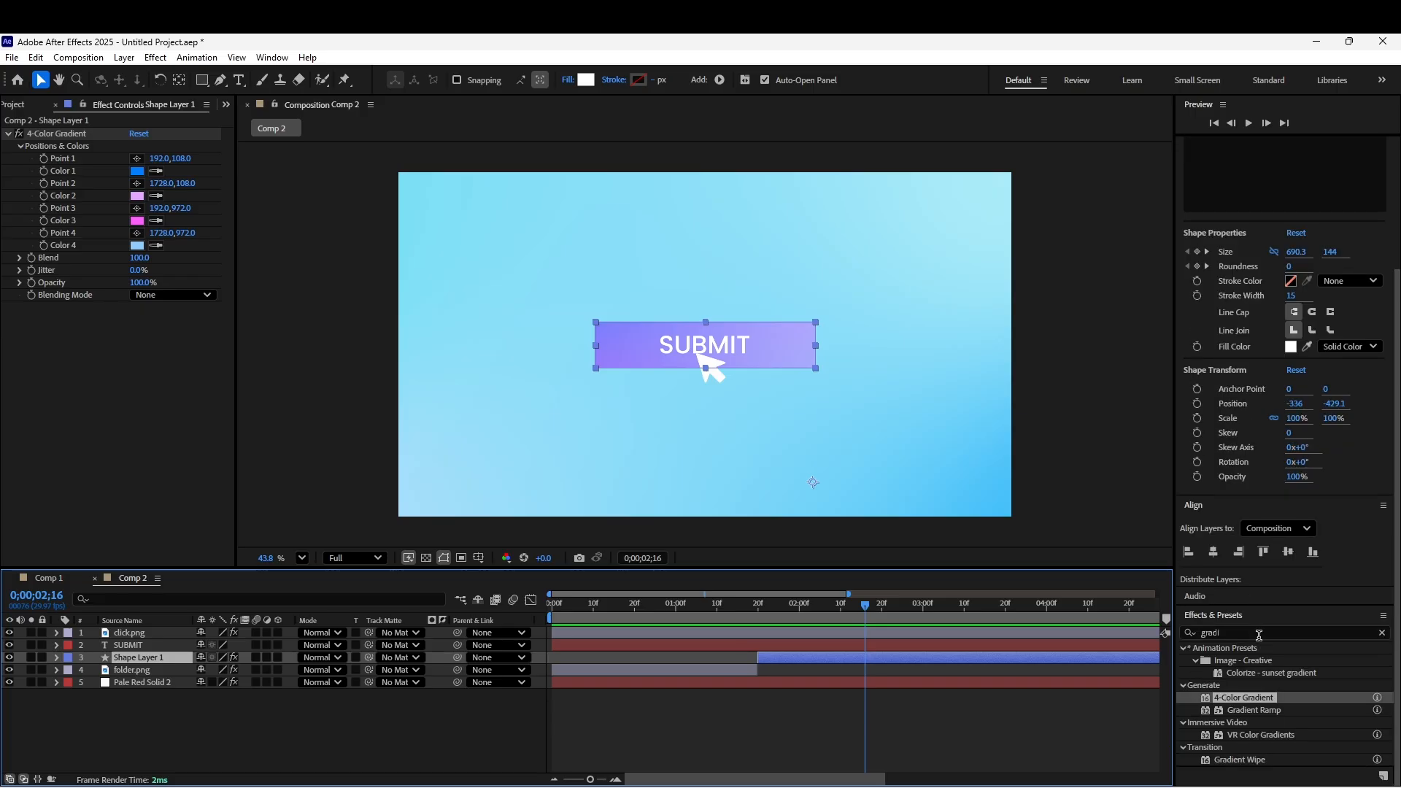
pyautogui.moveTo(1249, 635); pyautogui.dragTo(1197, 638)
pyautogui.write('d')
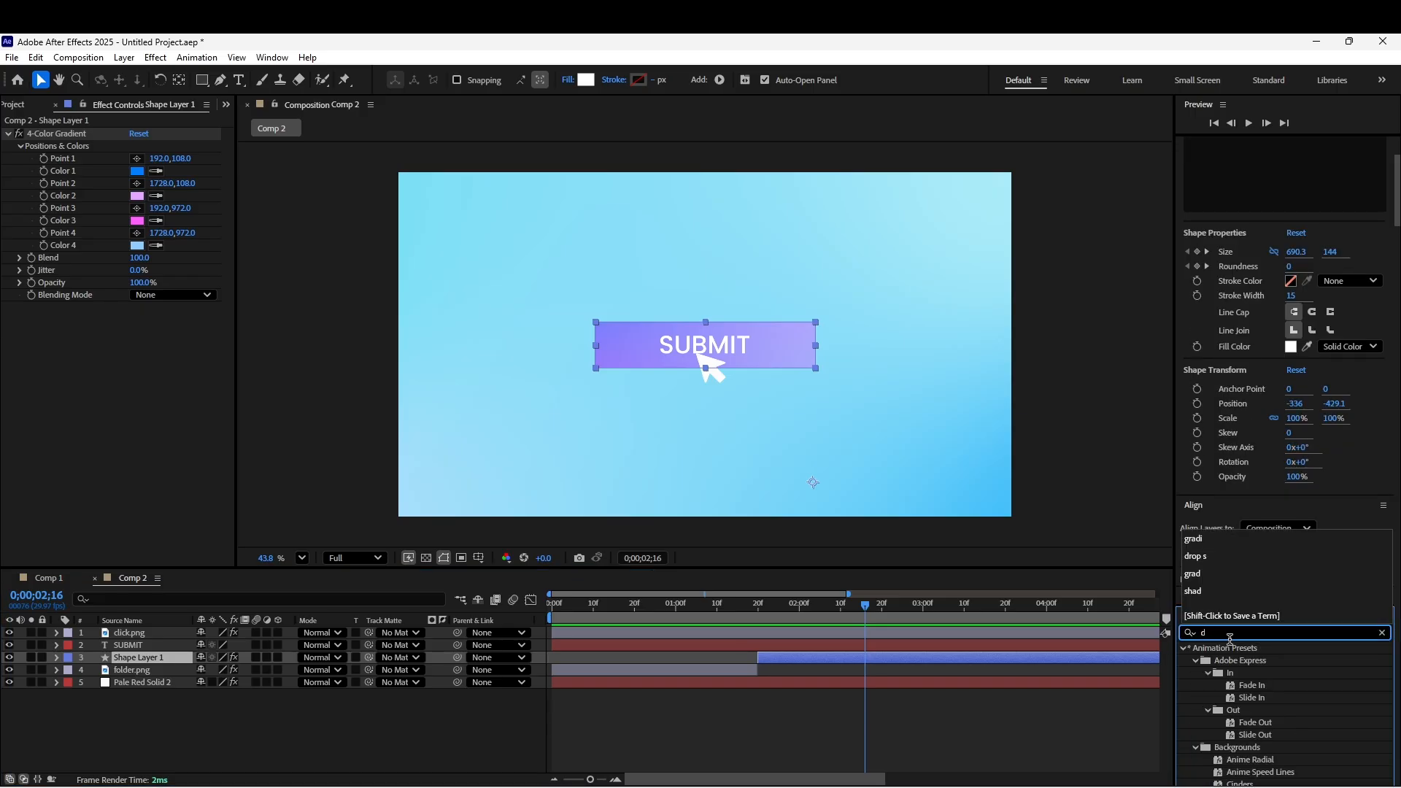
pyautogui.write('rop')
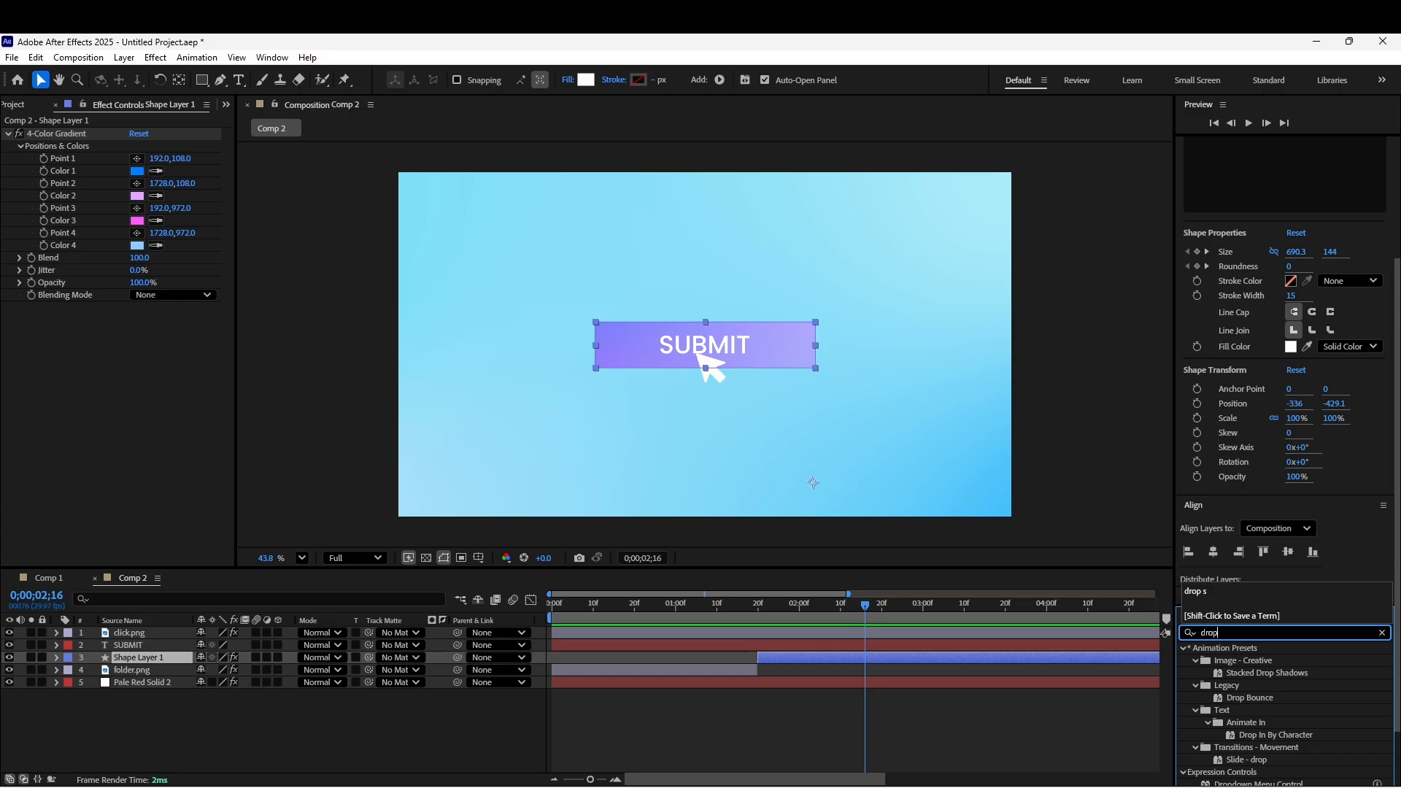
pyautogui.write(' sha')
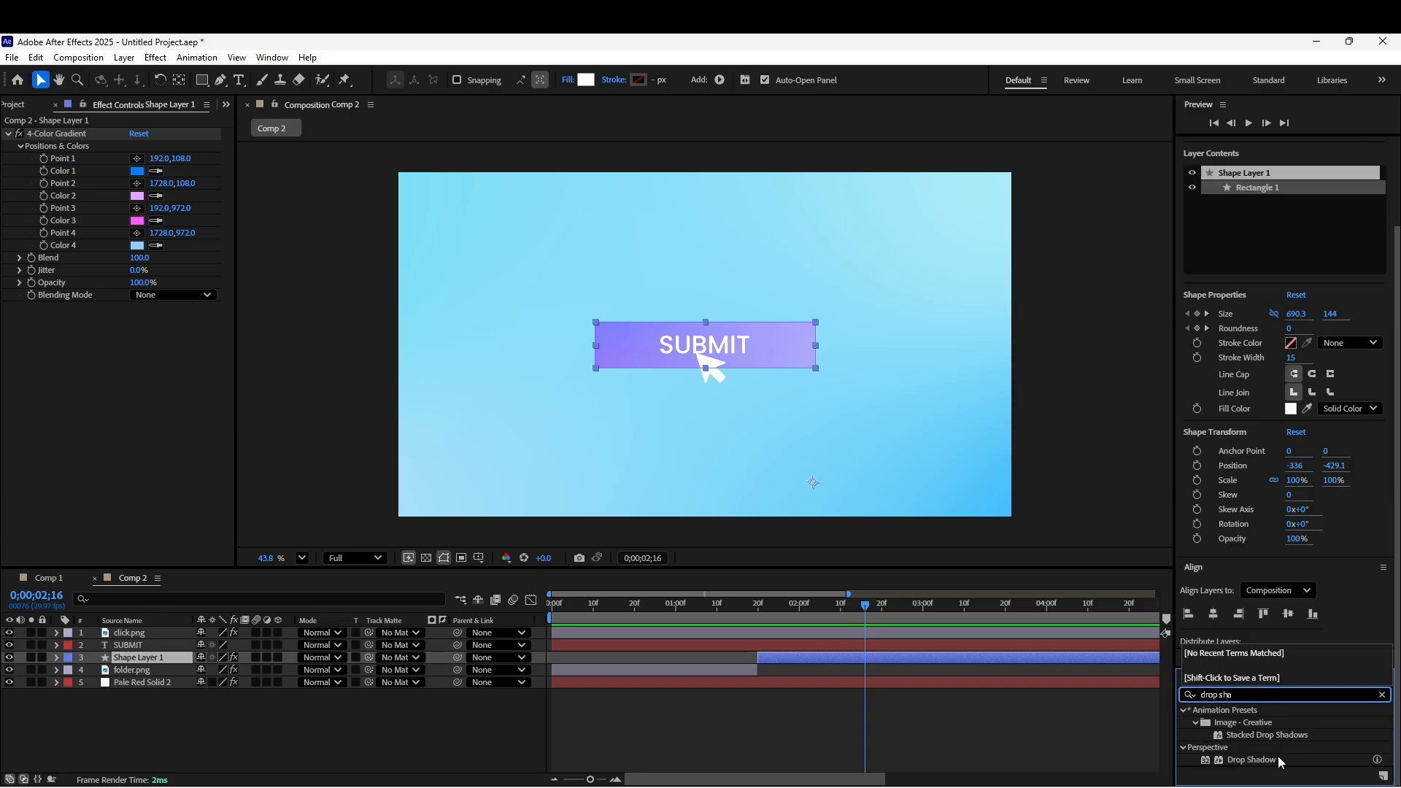
pyautogui.moveTo(1279, 761); pyautogui.dragTo(194, 655)
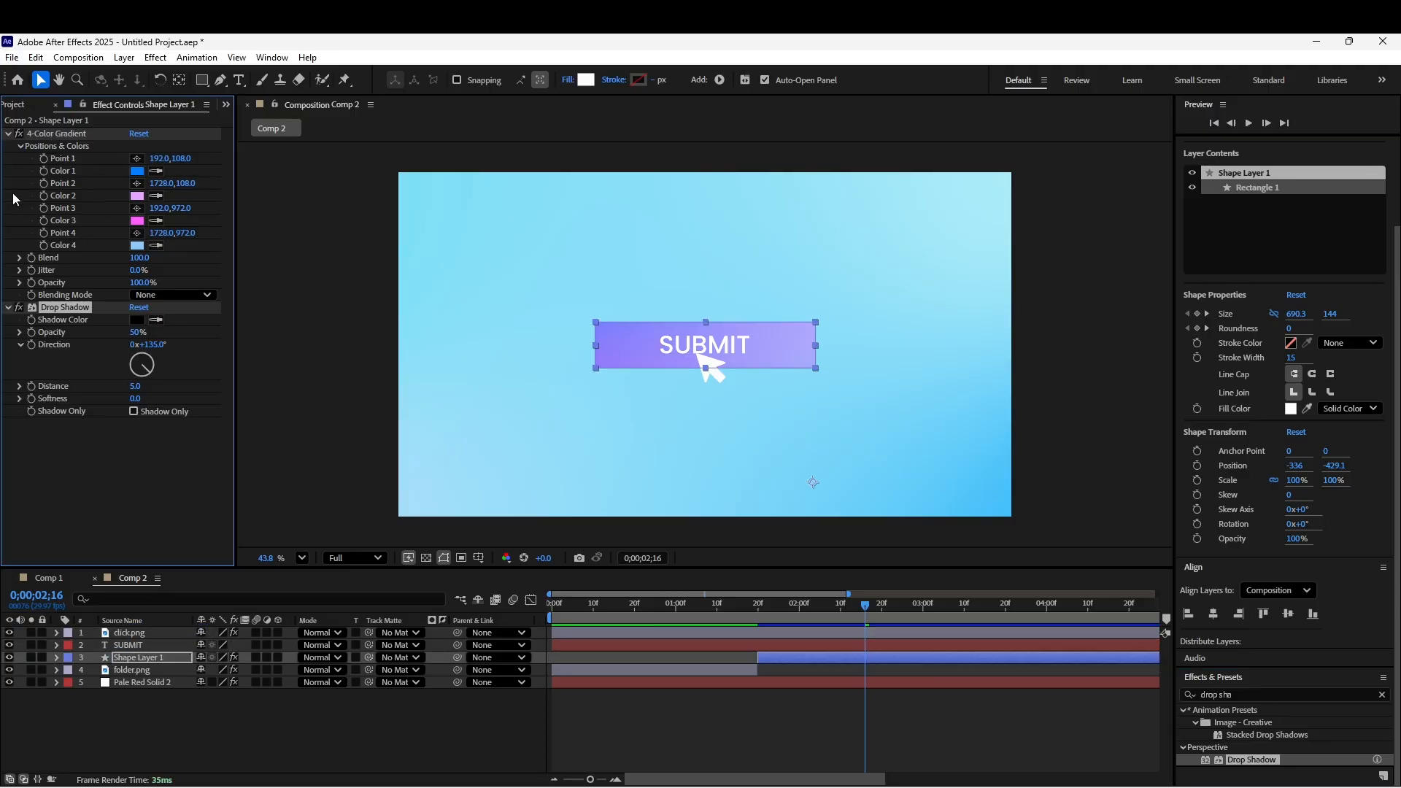
# Give the rectangle's drop shadow a near-black color, 66% opacity, 185° direction and 82 softness
pyautogui.click(136, 320)
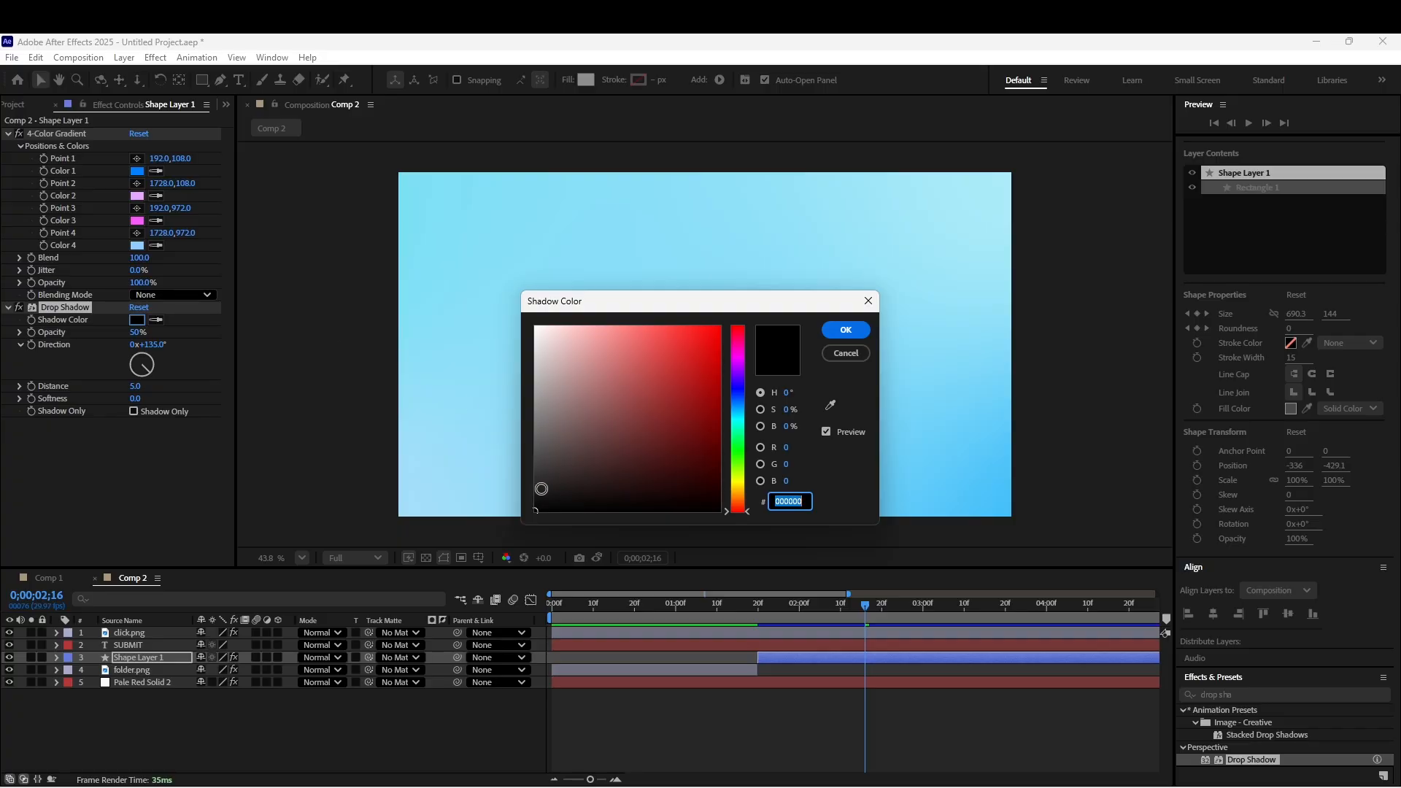
pyautogui.click(537, 496)
pyautogui.click(845, 330)
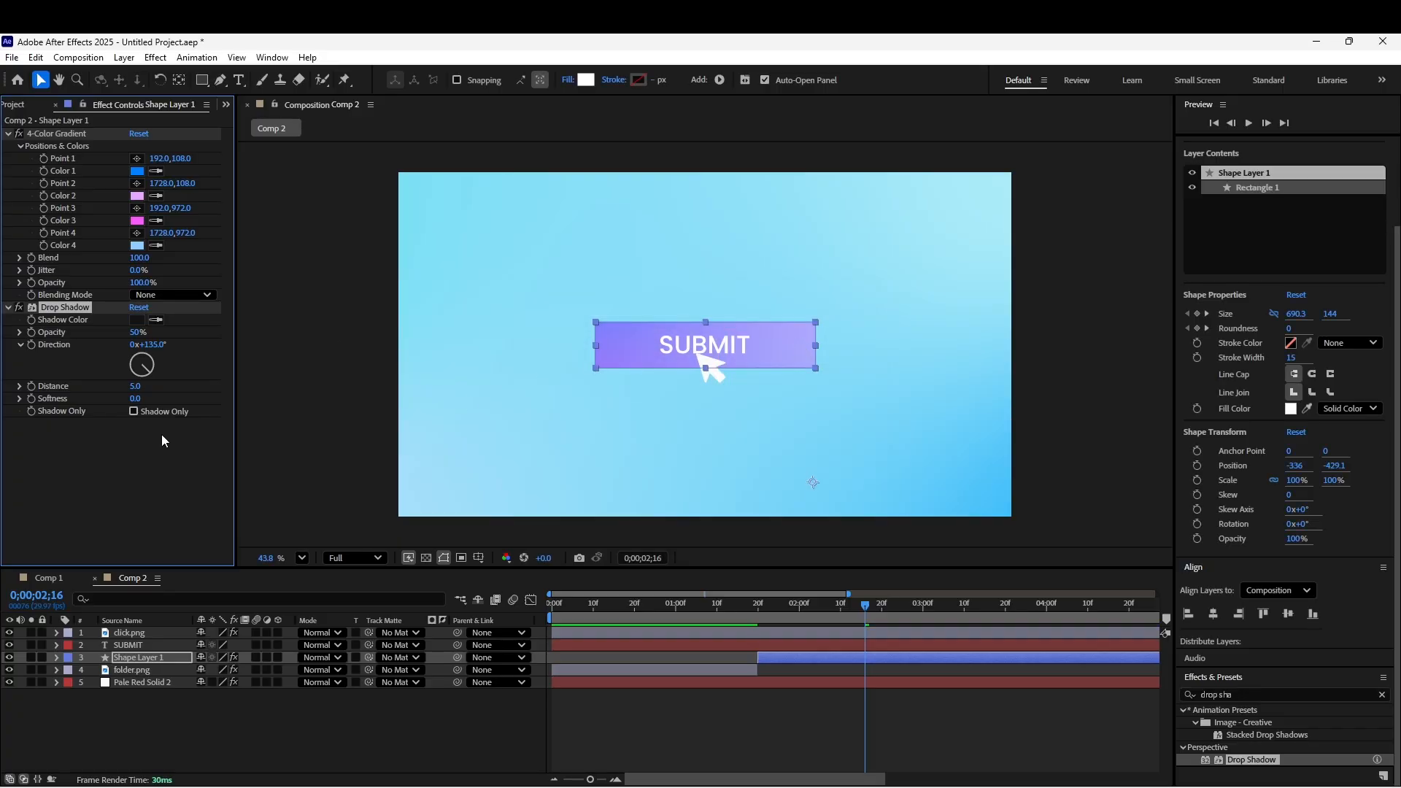
pyautogui.moveTo(145, 332); pyautogui.dragTo(171, 336)
pyautogui.moveTo(136, 386)
pyautogui.mouseDown()
pyautogui.moveTo(200, 401)
pyautogui.moveTo(131, 385)
pyautogui.moveTo(146, 380)
pyautogui.mouseUp()
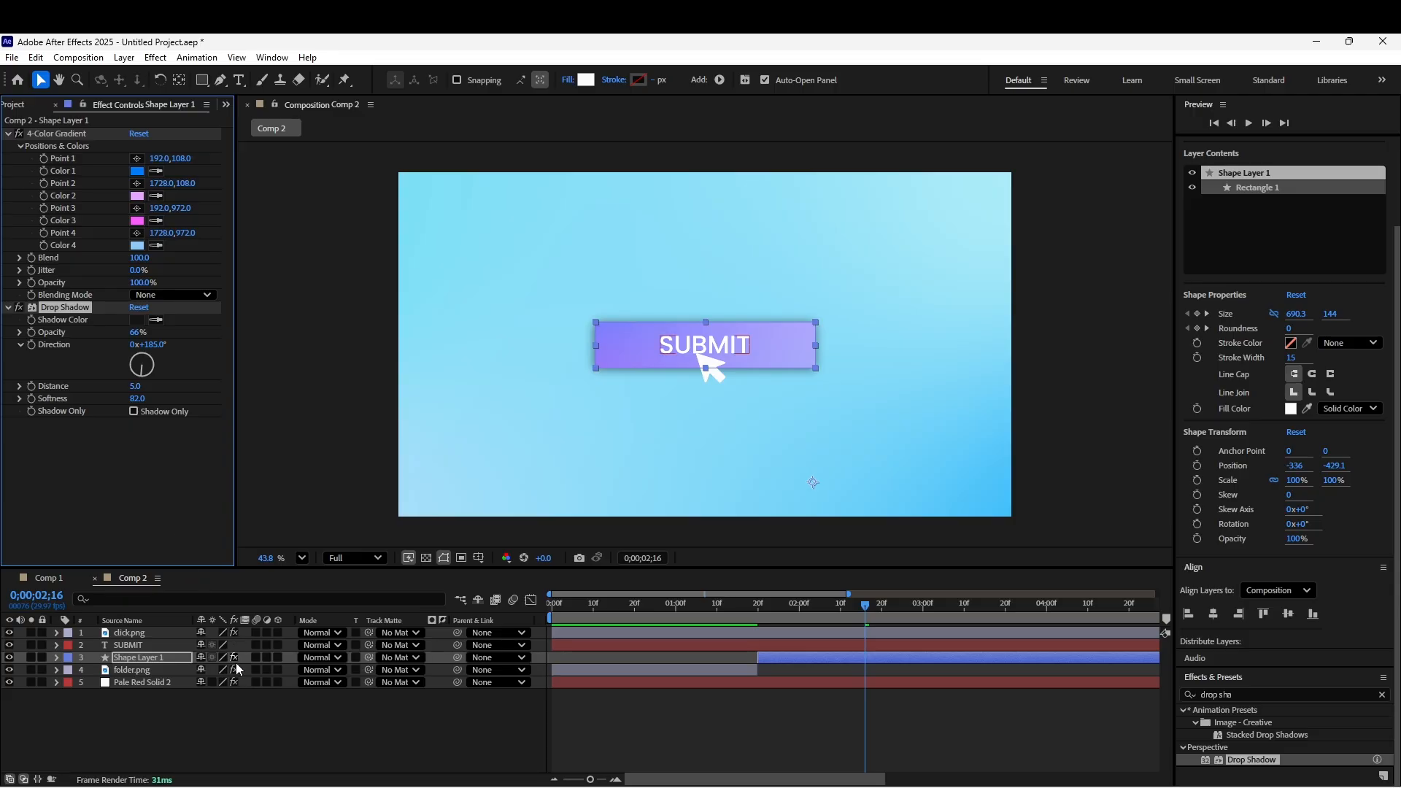
pyautogui.click(270, 721)
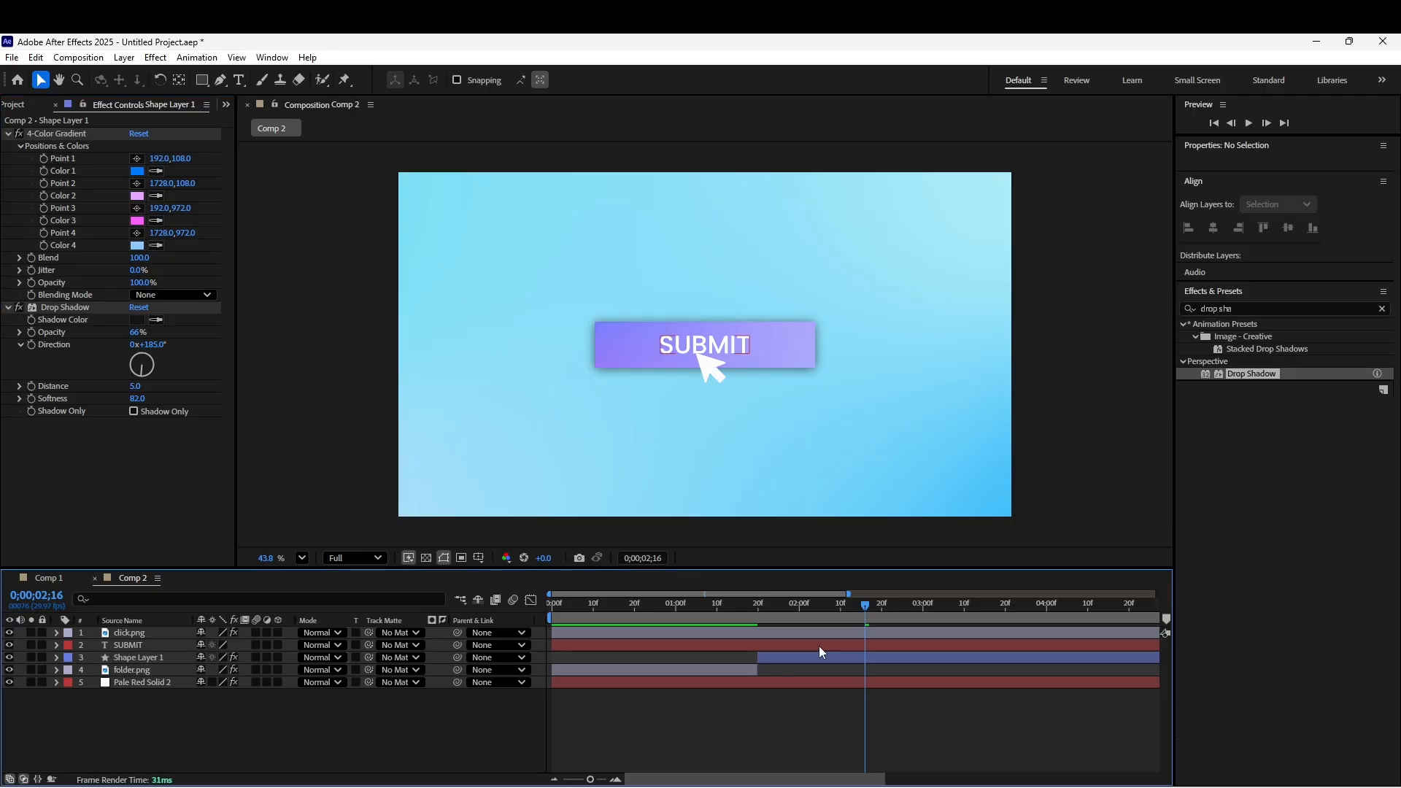
# Preview the animation, trim the SUBMIT layer's start to match Shape Layer 1 at about 0;00;01;20, and replay it
pyautogui.press('space')
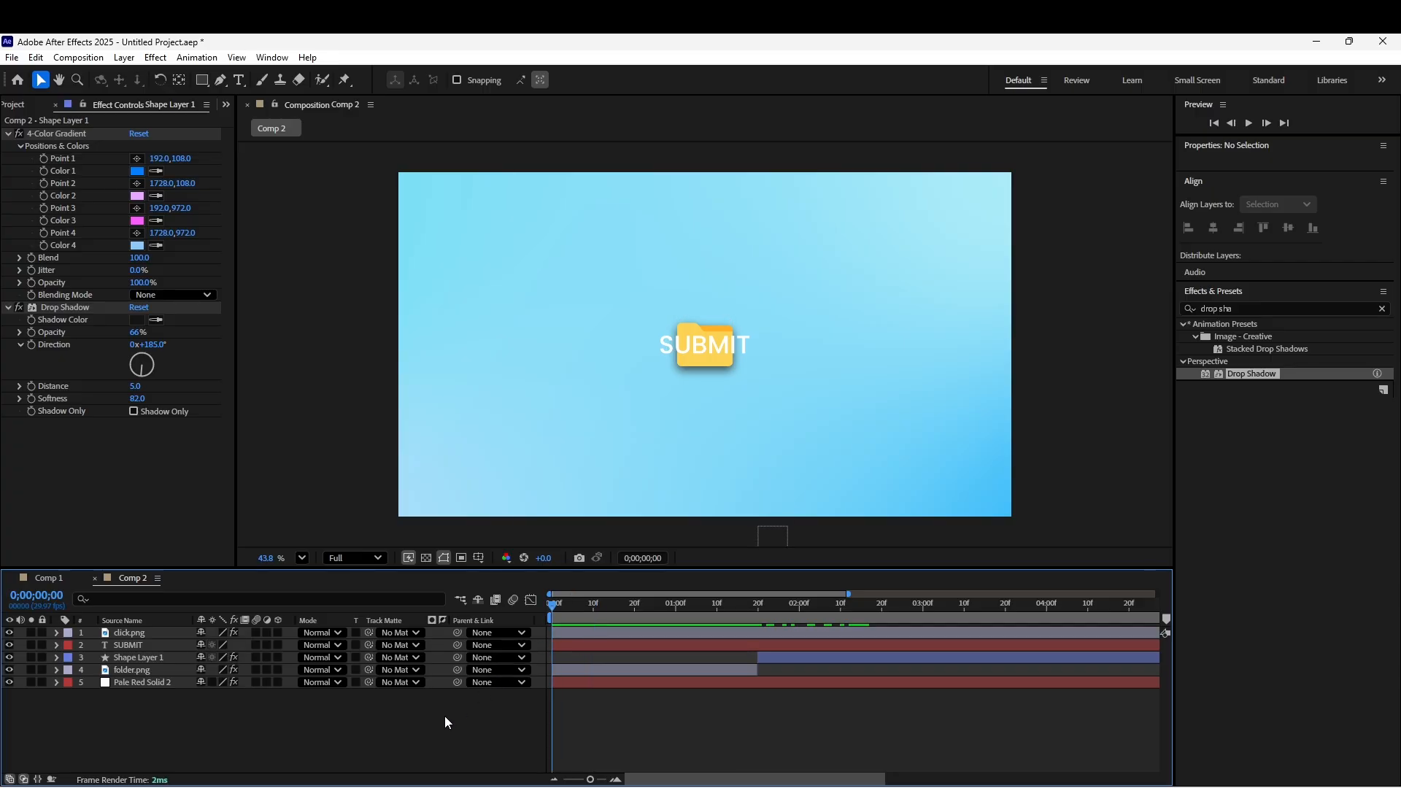
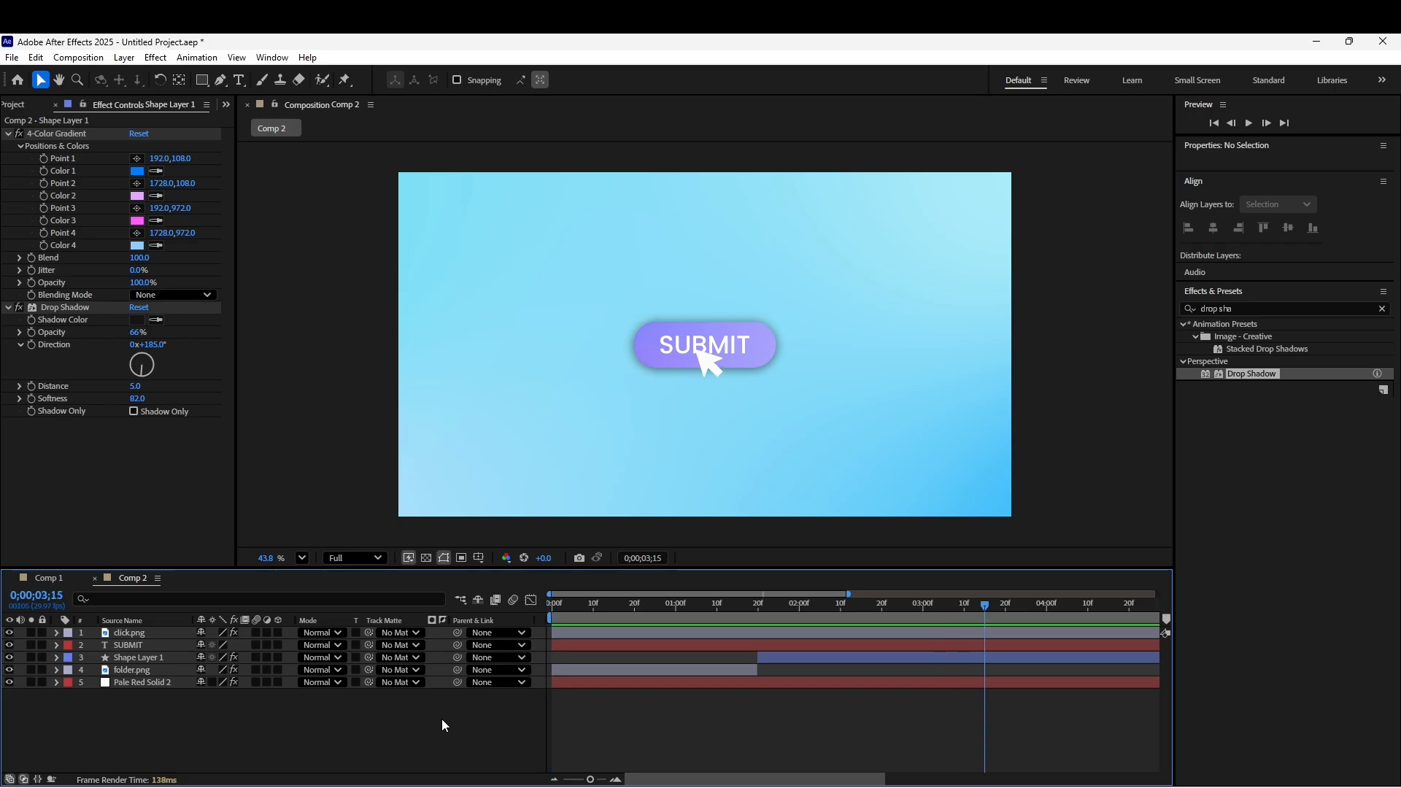
pyautogui.press('space')
pyautogui.click(175, 645)
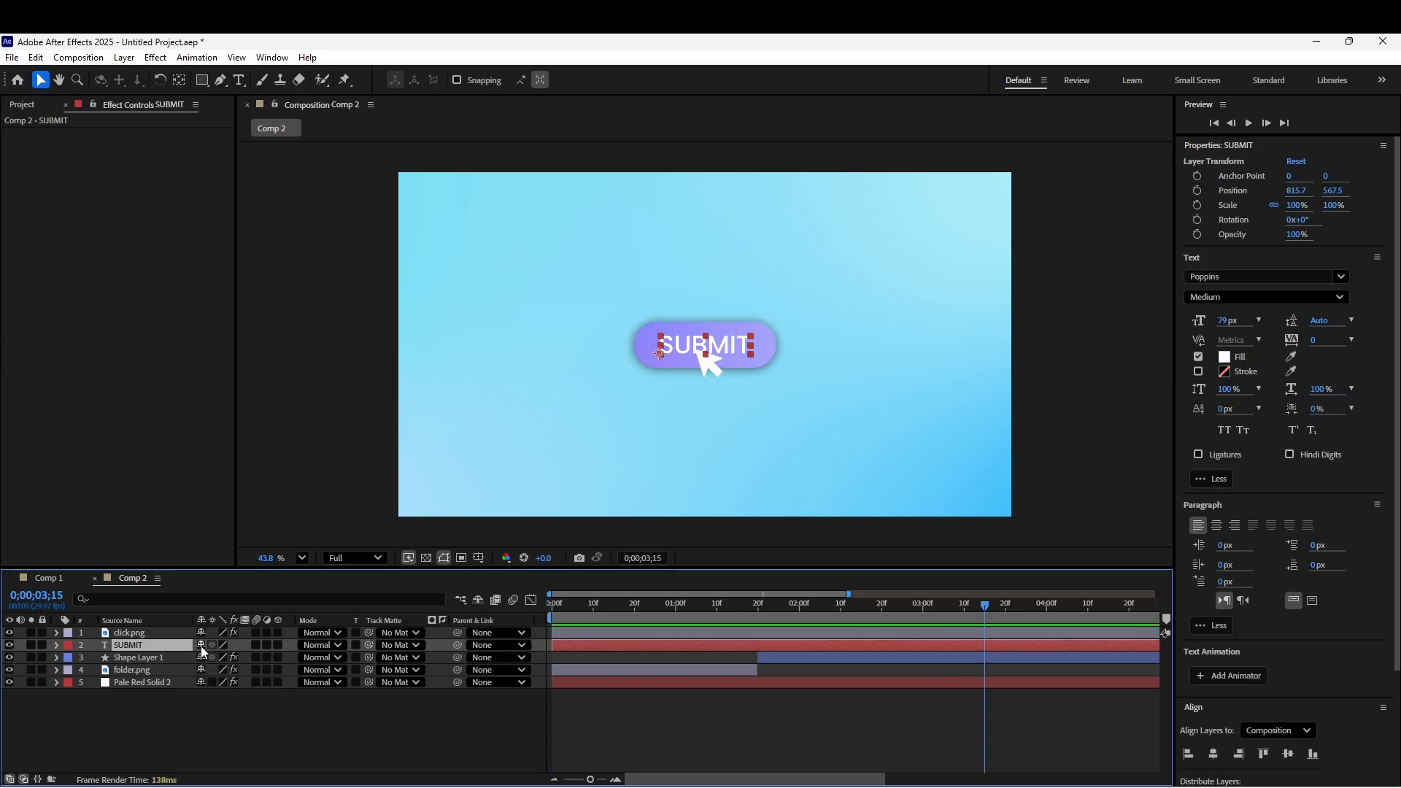
pyautogui.moveTo(548, 645); pyautogui.dragTo(750, 636)
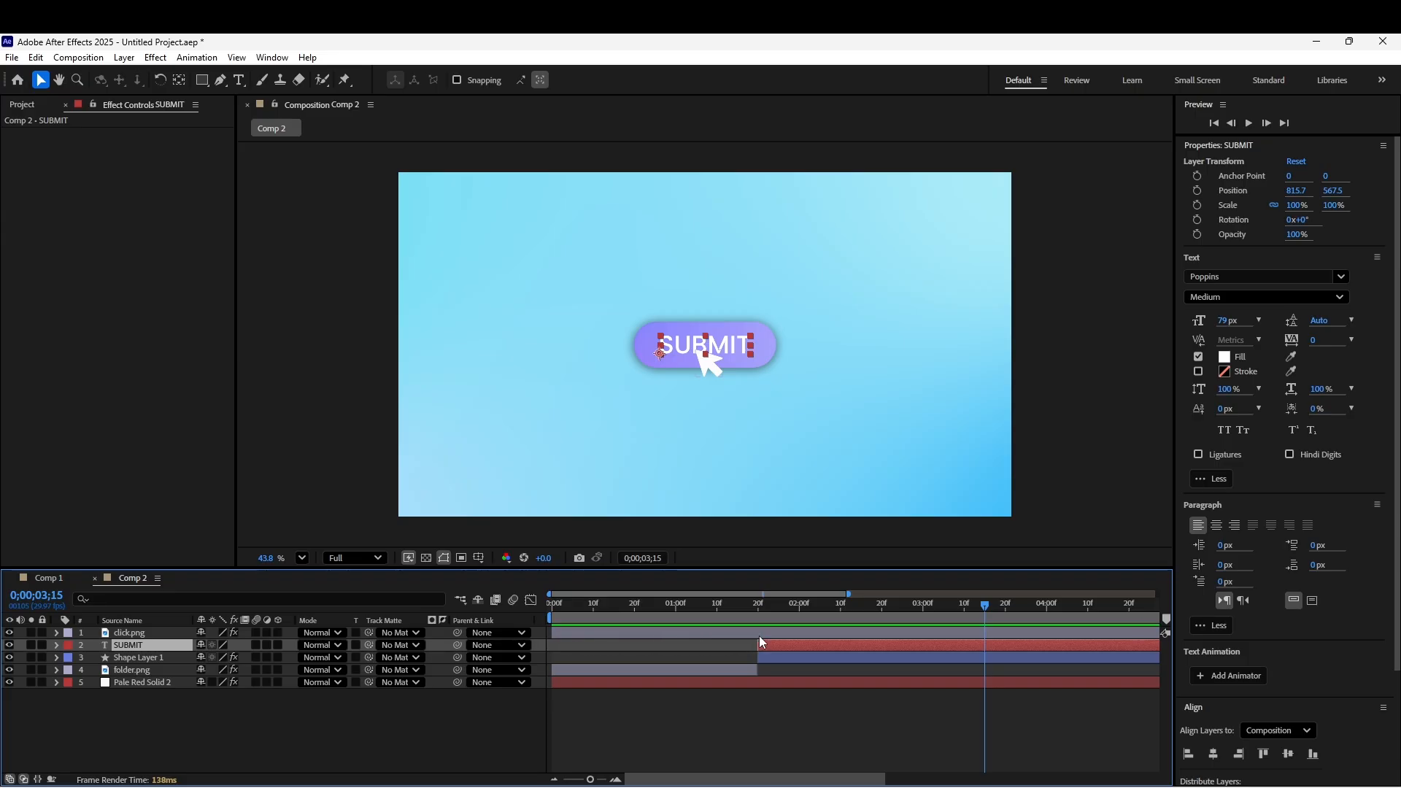
pyautogui.moveTo(982, 603); pyautogui.dragTo(514, 663)
pyautogui.press('space')
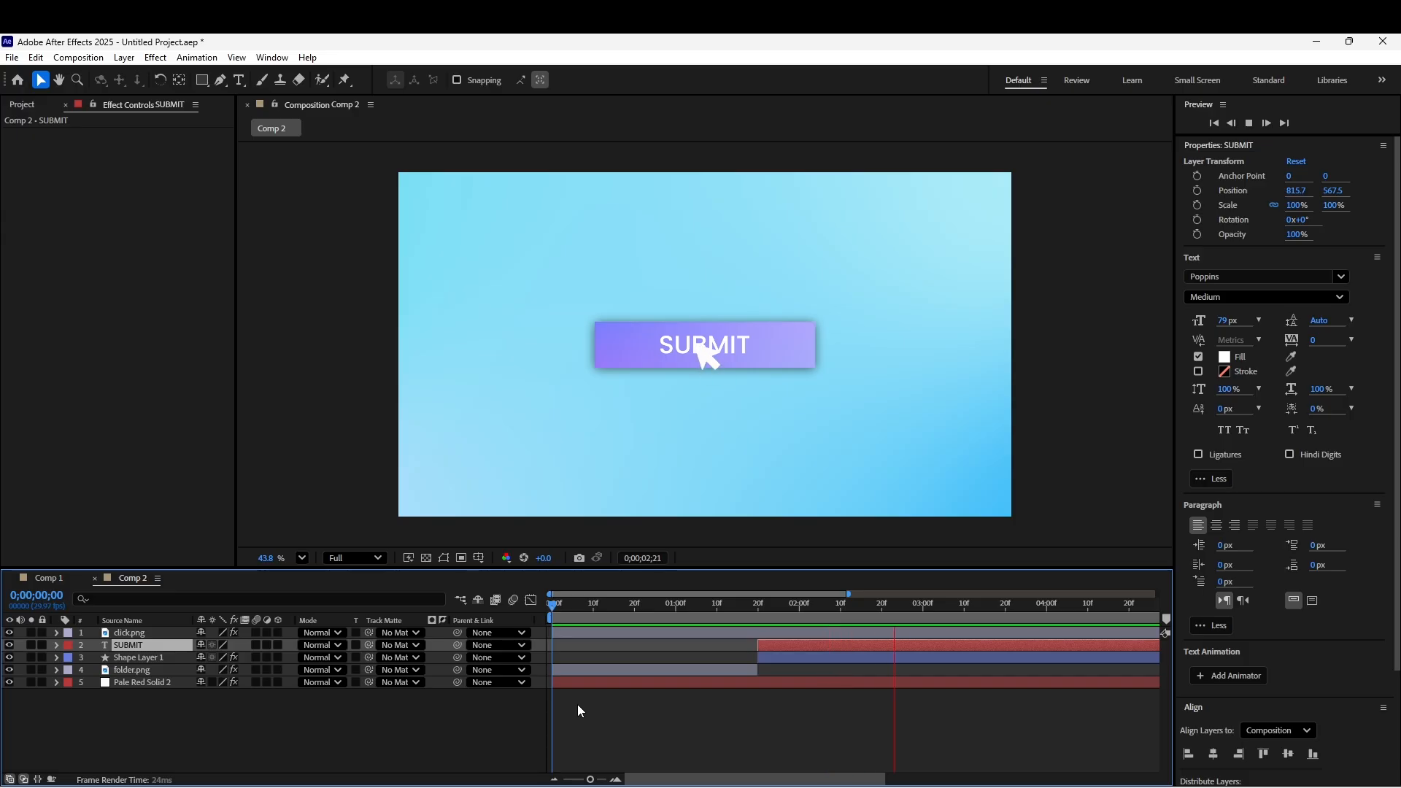
pyautogui.press('space')
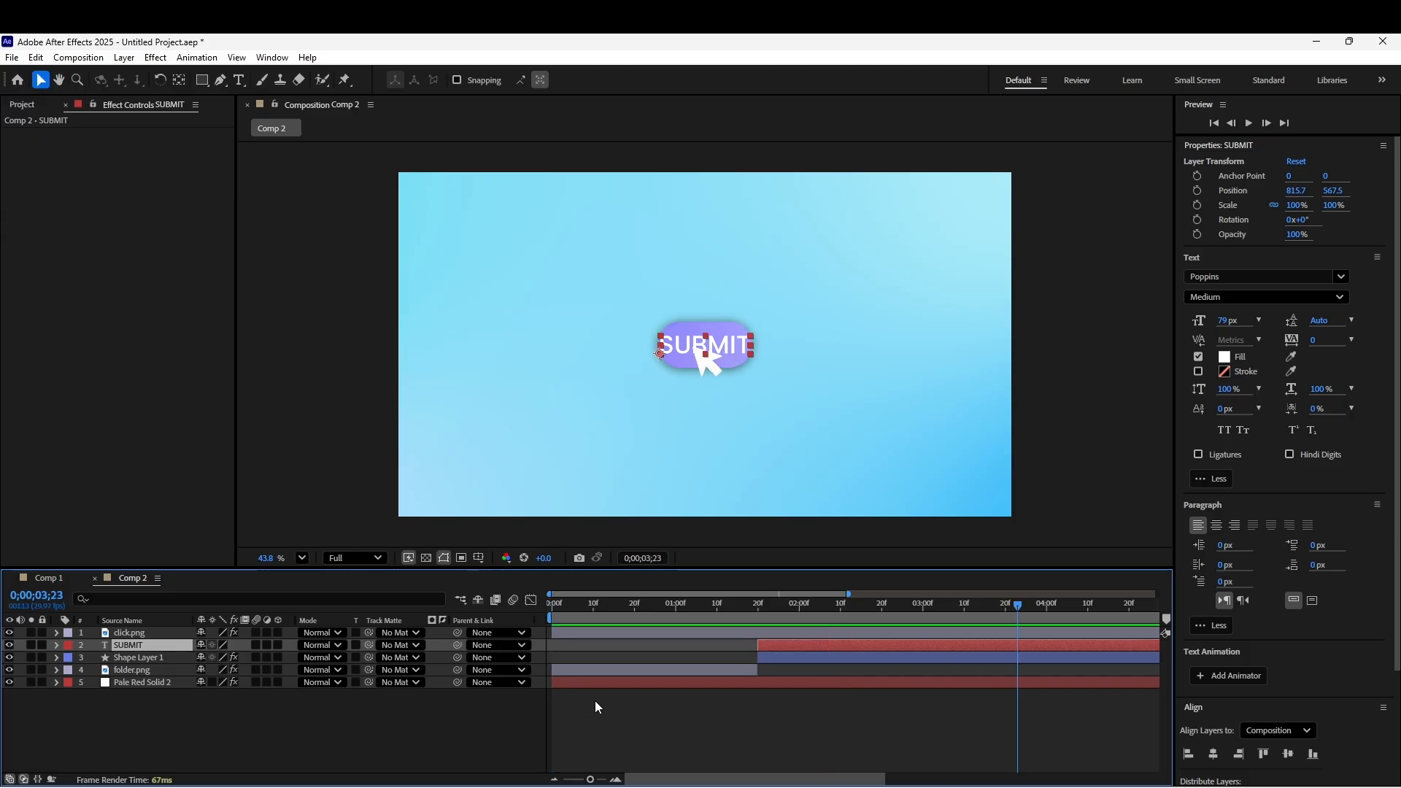
# Reveal the keyframes, move Shape Layer 1's Size and Roundness keyframes to start at 0;00;03;04, and preview the morph
pyautogui.click(989, 719)
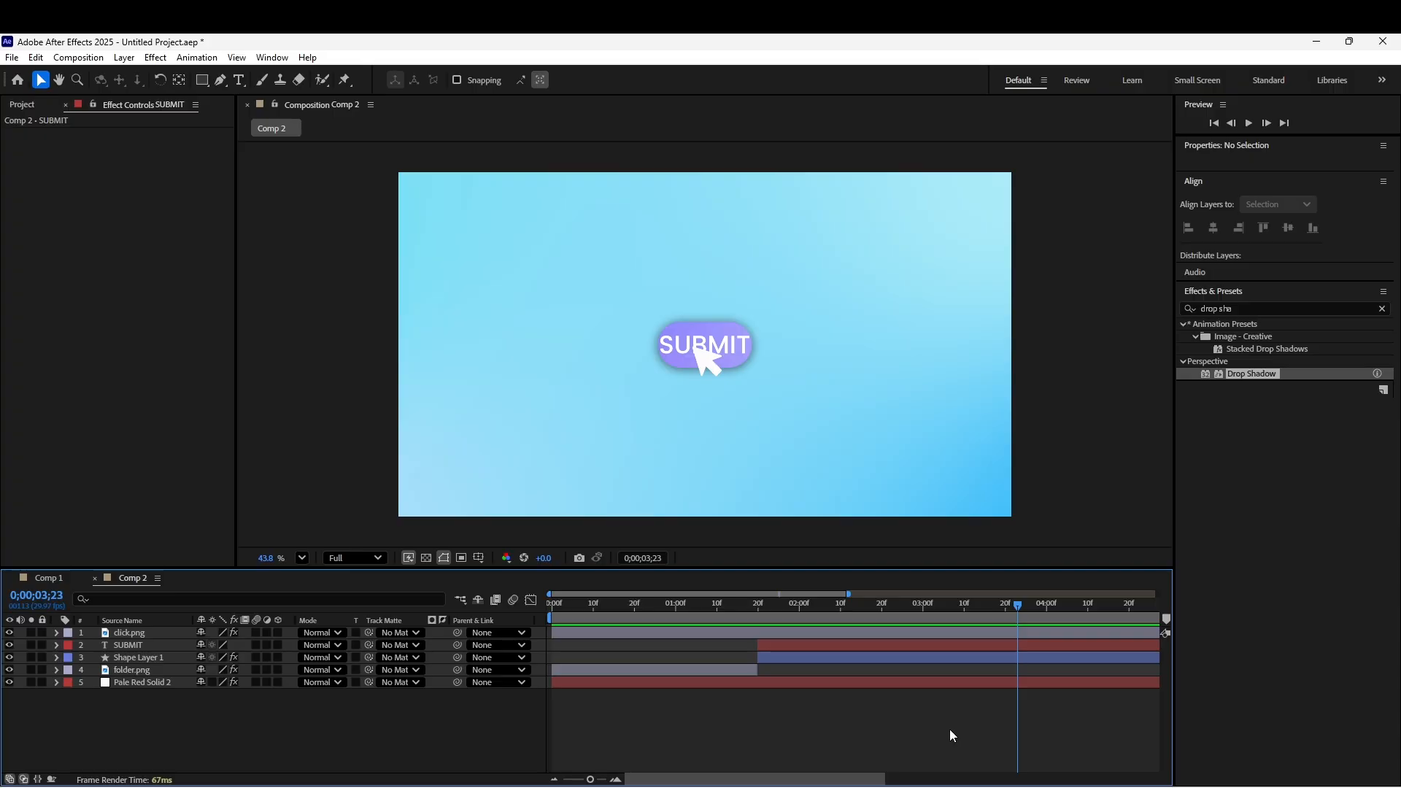
pyautogui.press('u')
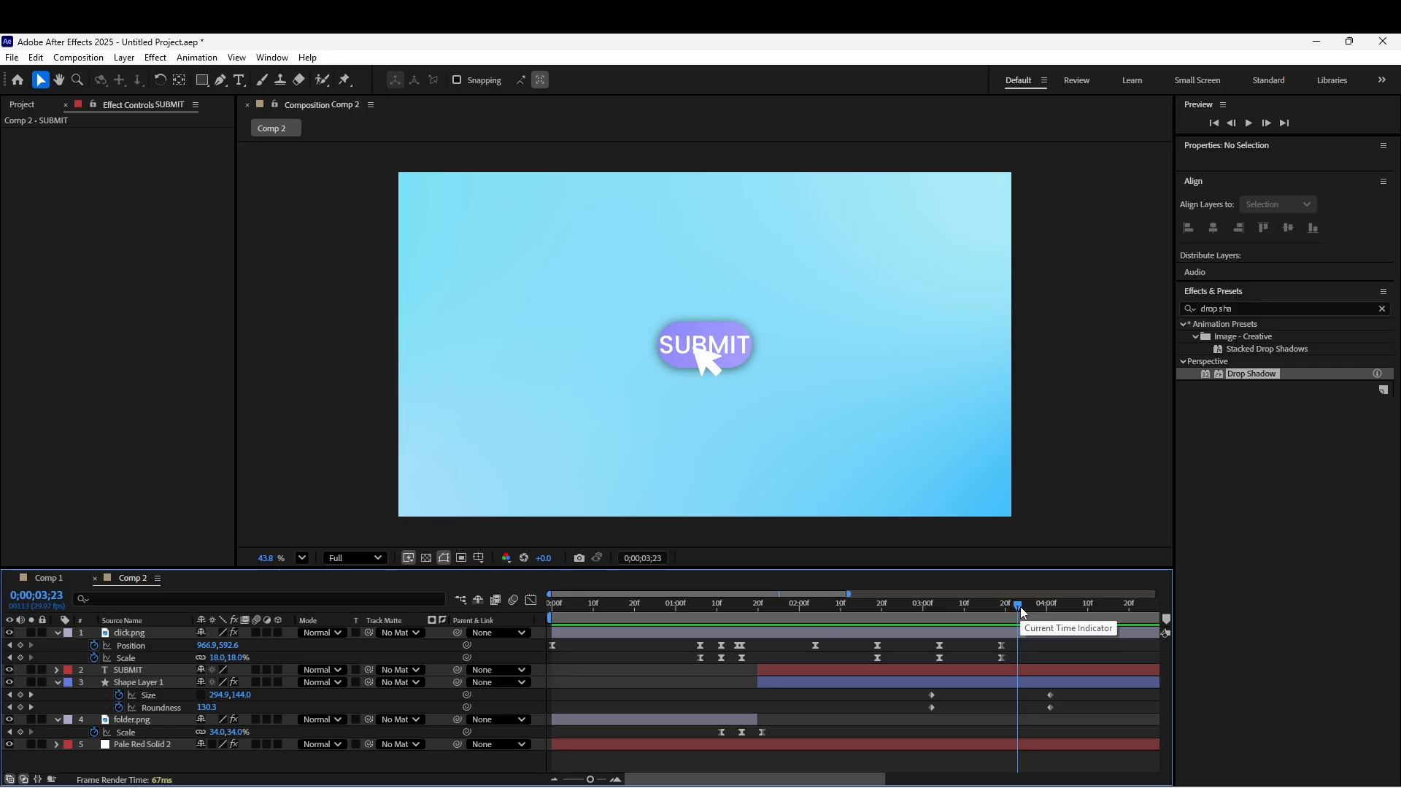
pyautogui.moveTo(1020, 606); pyautogui.dragTo(939, 626)
pyautogui.moveTo(913, 693); pyautogui.dragTo(938, 709)
pyautogui.press('space')
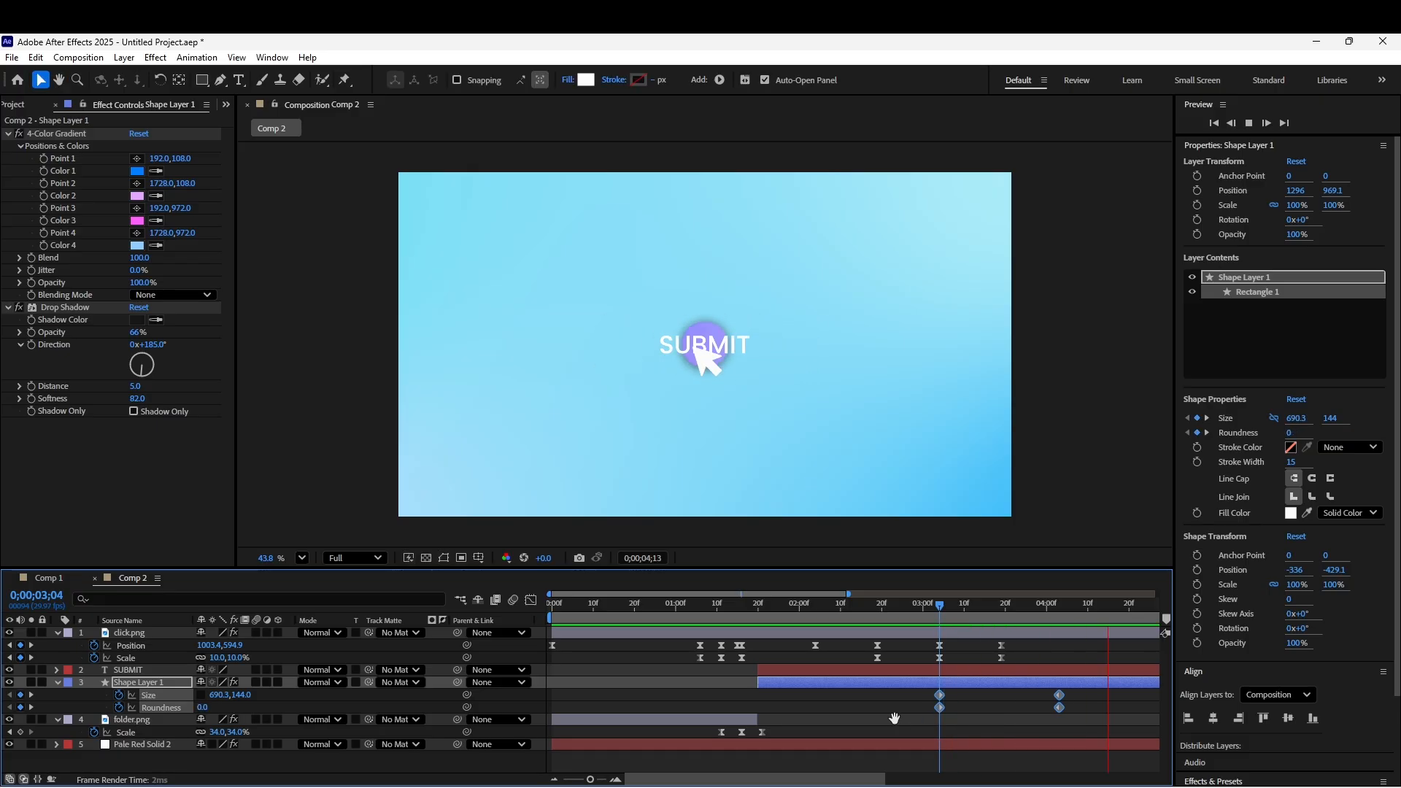
pyautogui.press('space')
# Set a 100% Scale keyframe on the SUBMIT layer at 0;00;03;04
pyautogui.click(937, 626)
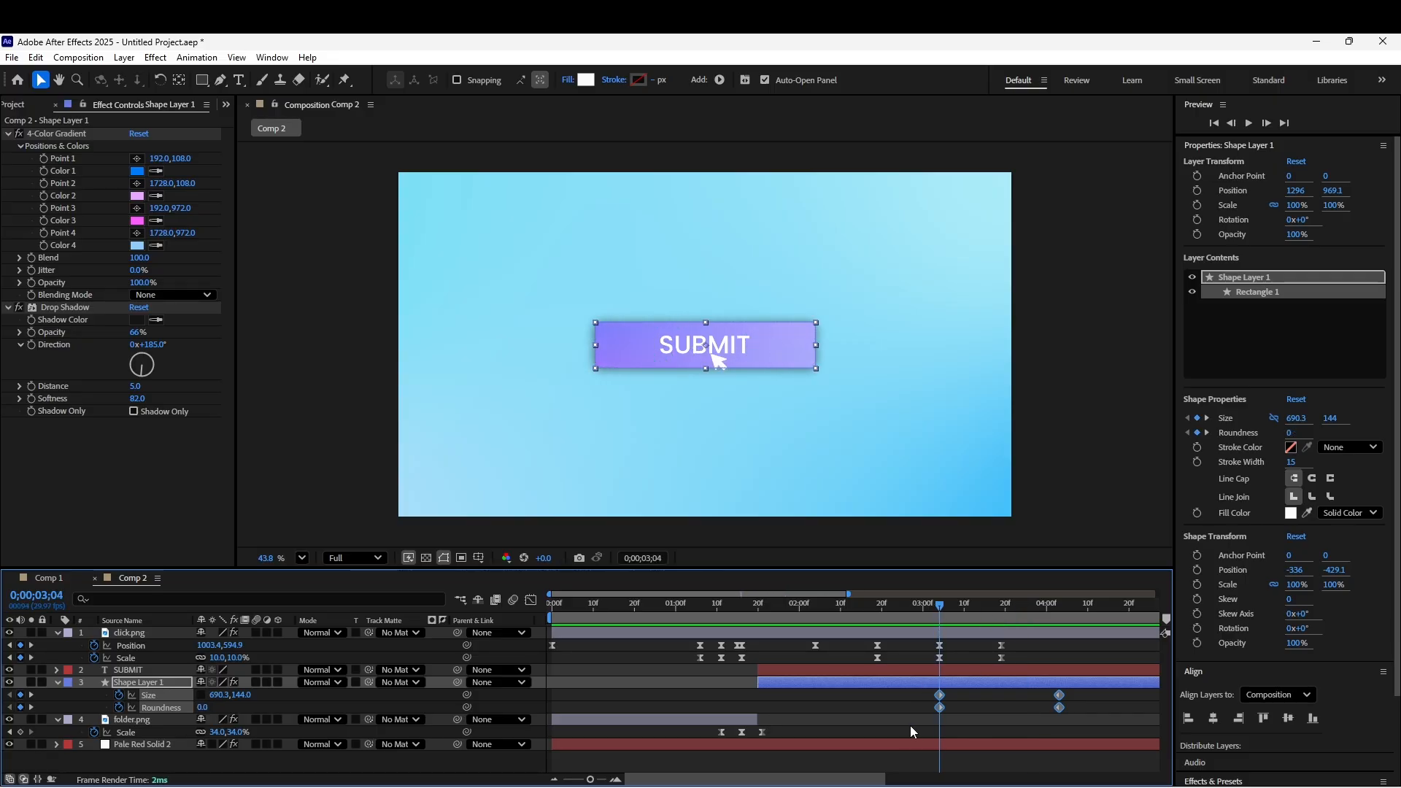
pyautogui.click(895, 670)
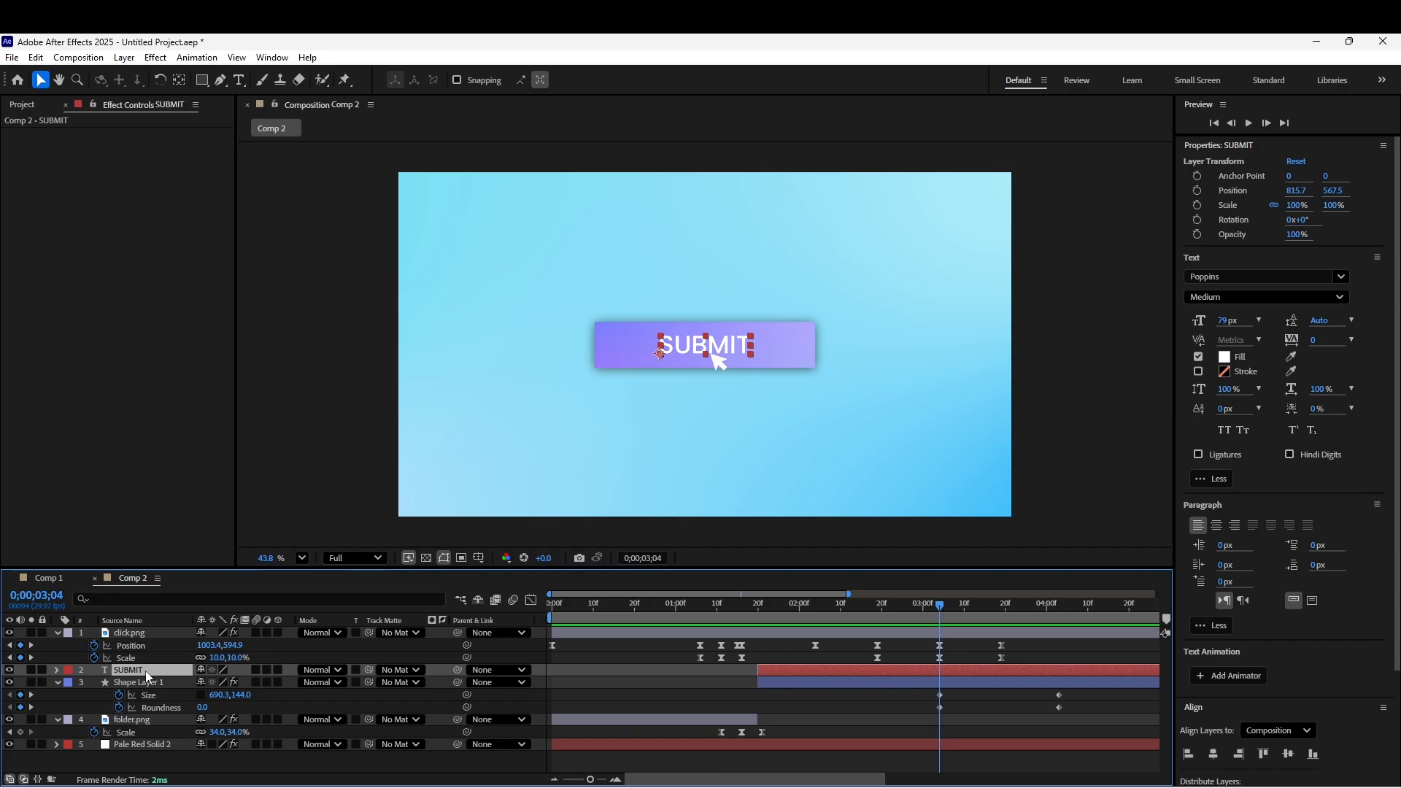
pyautogui.press('s')
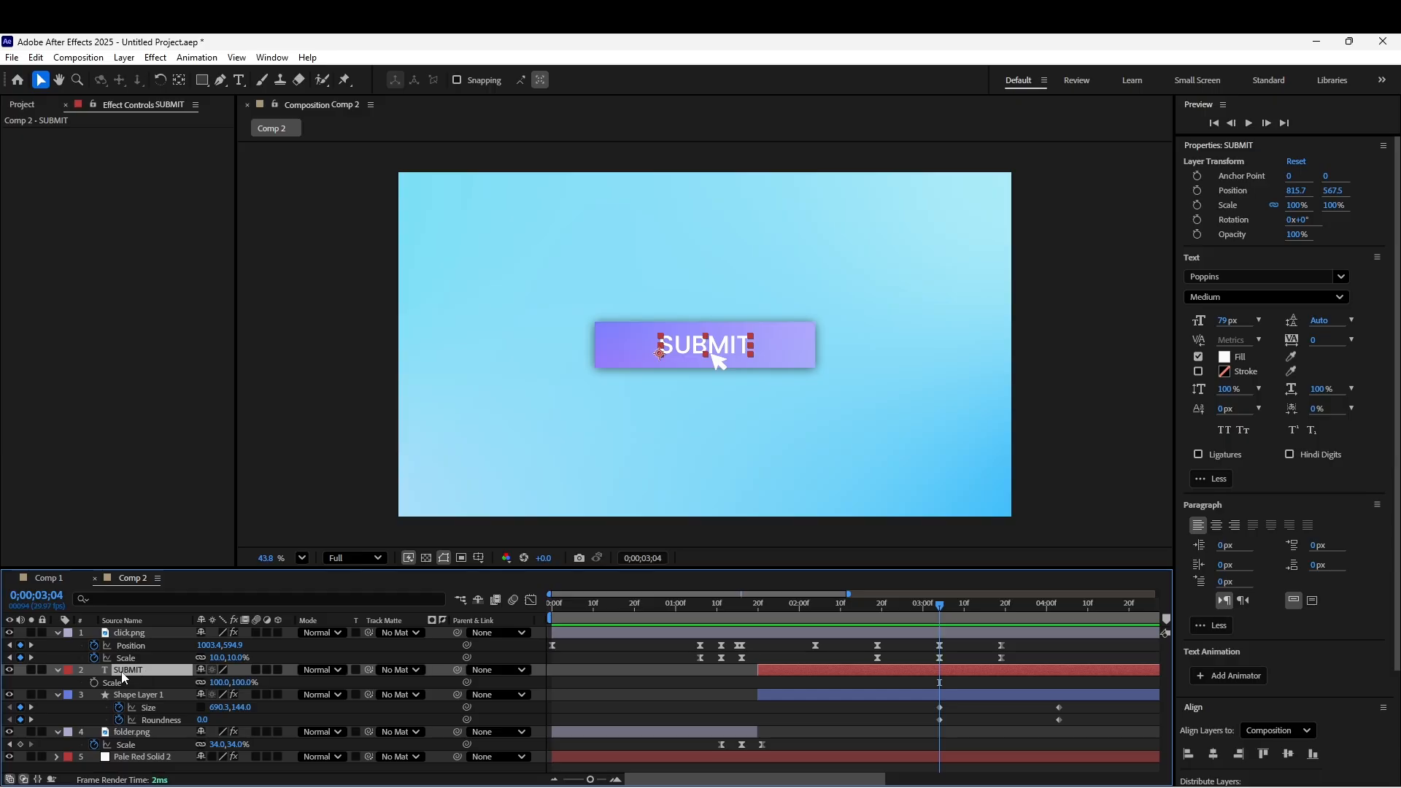
pyautogui.click(93, 682)
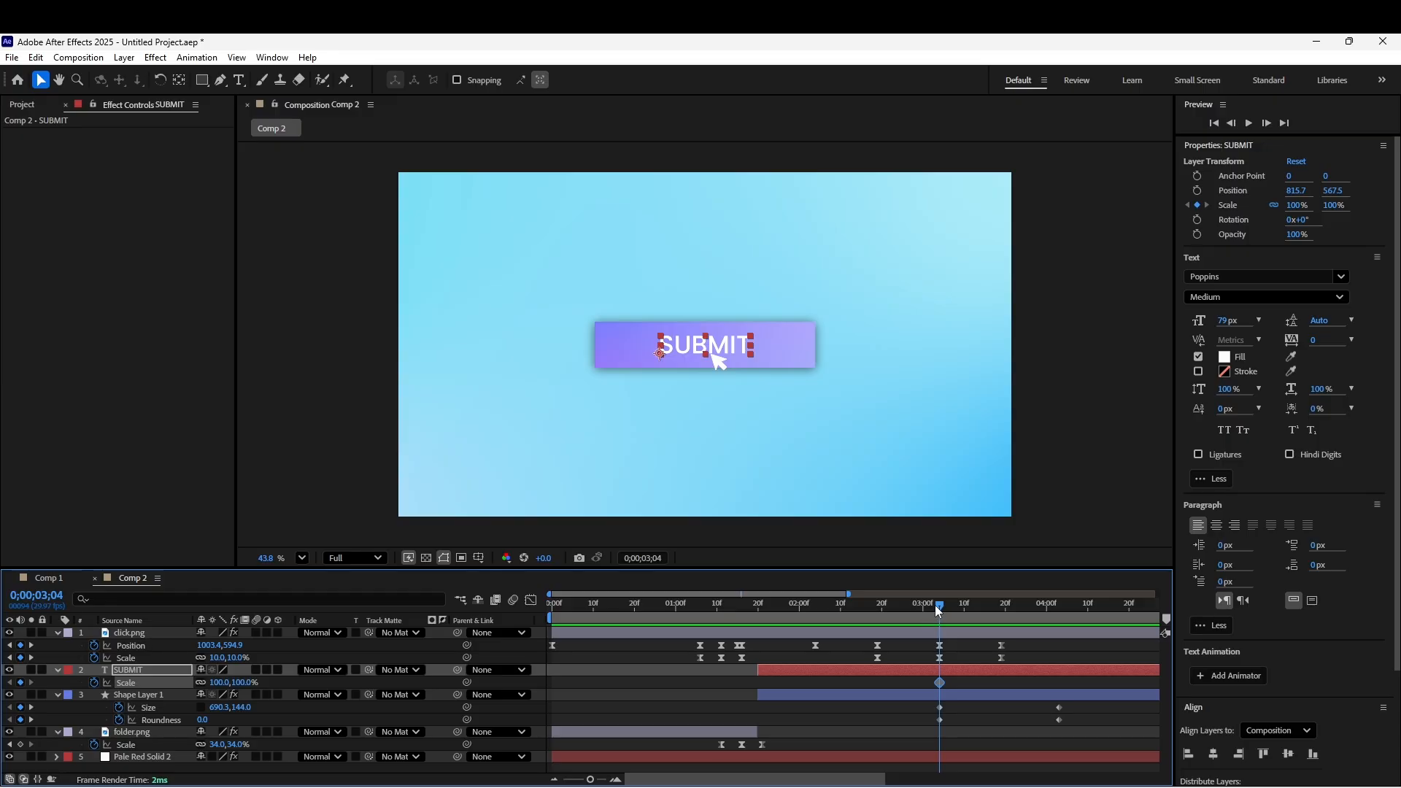
# Add a 0% Scale keyframe to the SUBMIT layer at 0;00;04;03 and preview the animation from the start
pyautogui.moveTo(937, 607); pyautogui.dragTo(1052, 616)
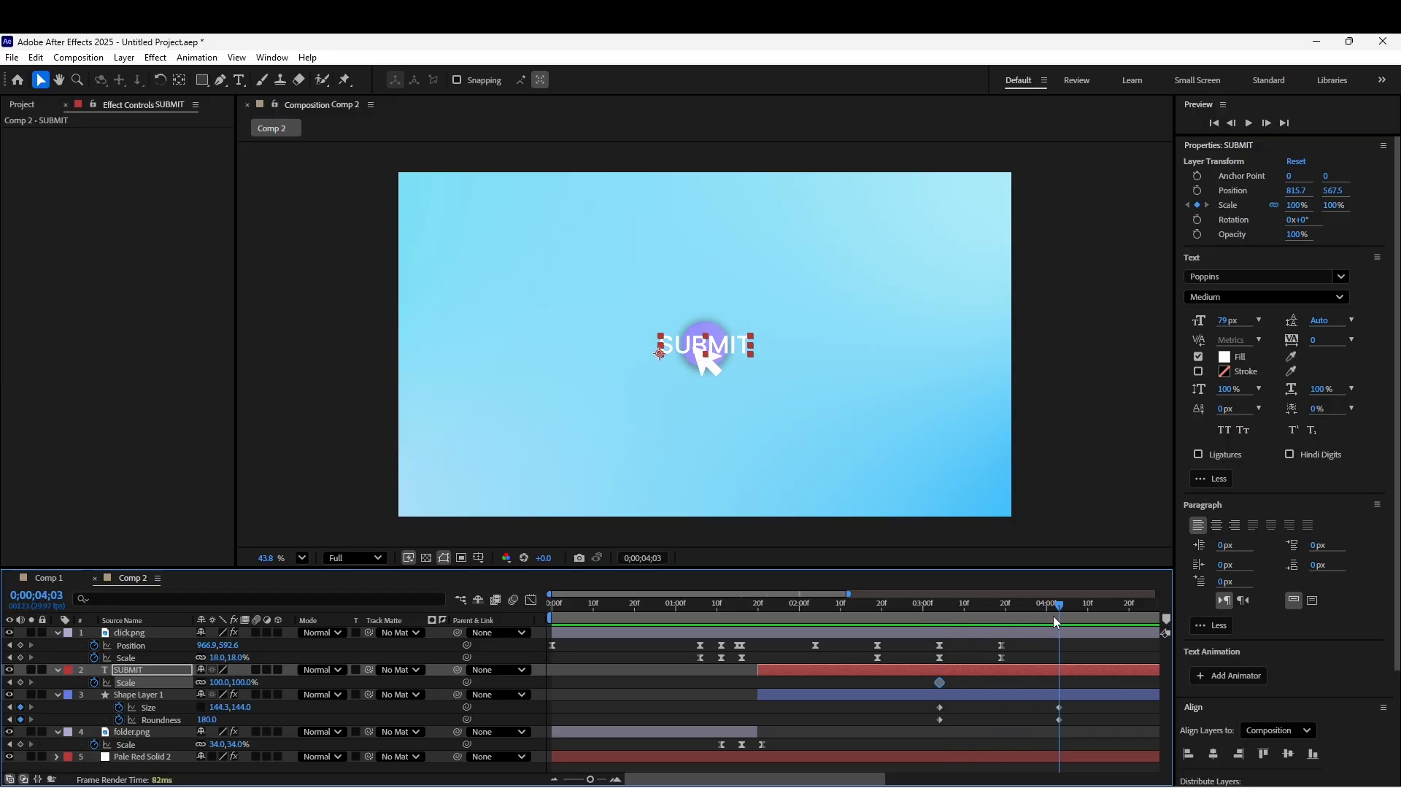
pyautogui.click(217, 681)
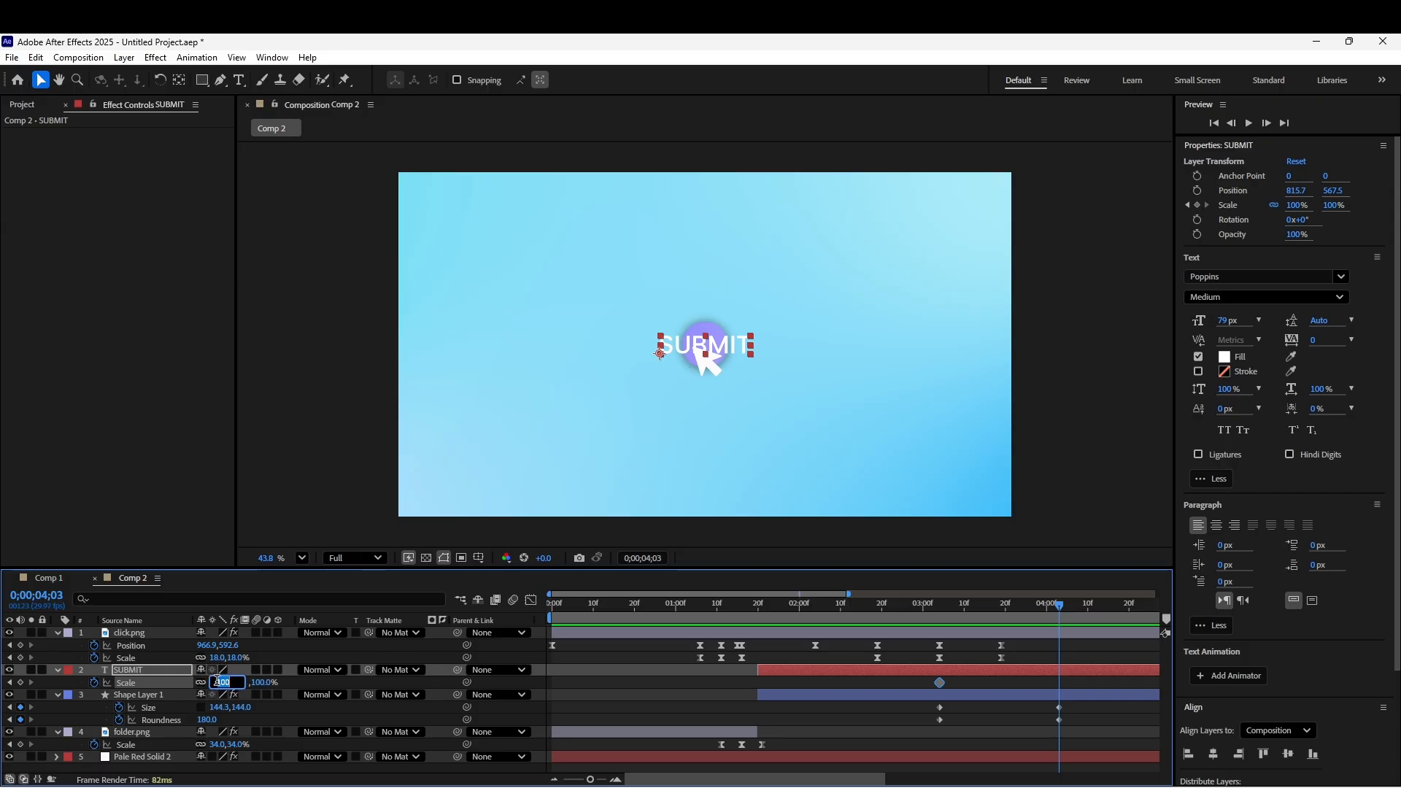
pyautogui.press('Return')
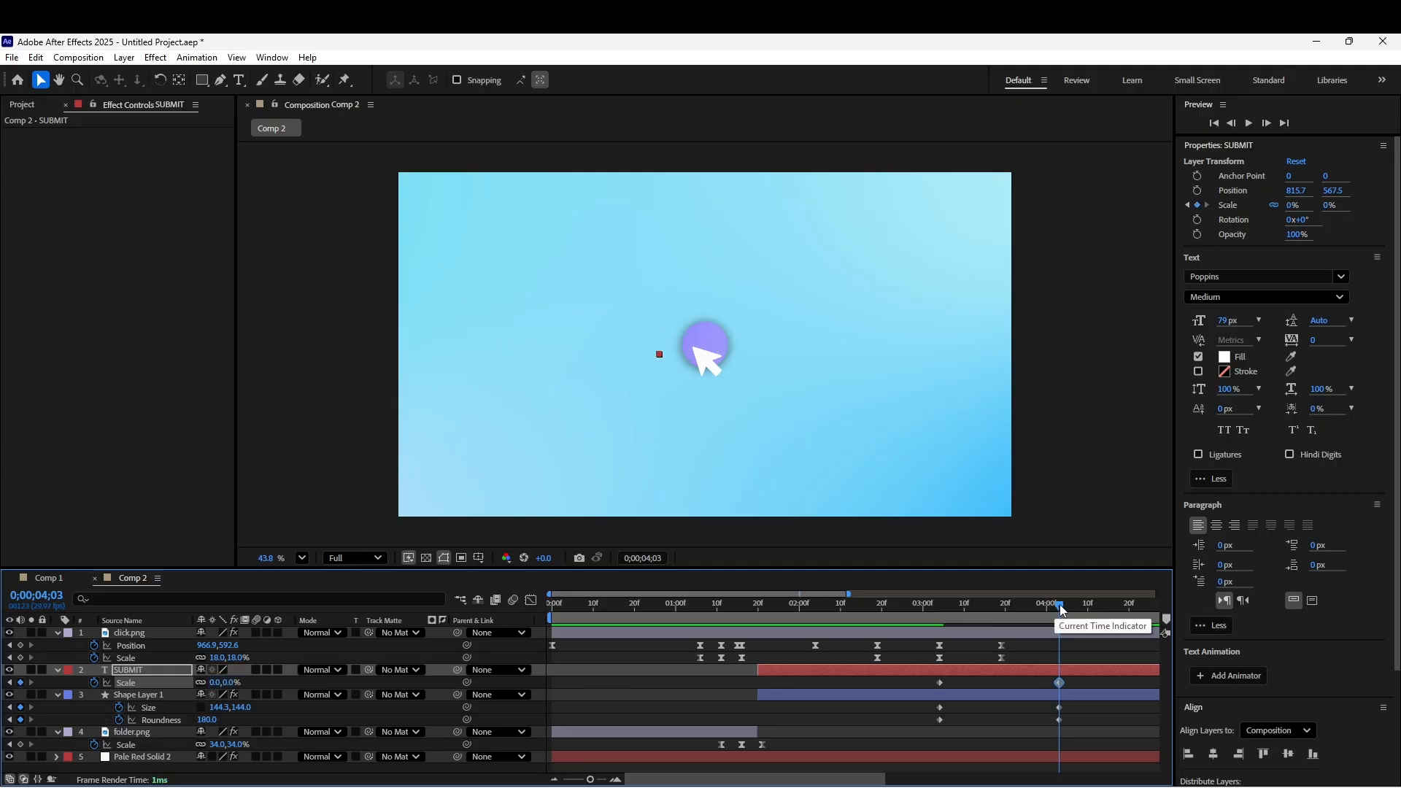
pyautogui.moveTo(1059, 604); pyautogui.dragTo(754, 663)
pyautogui.press('Home')
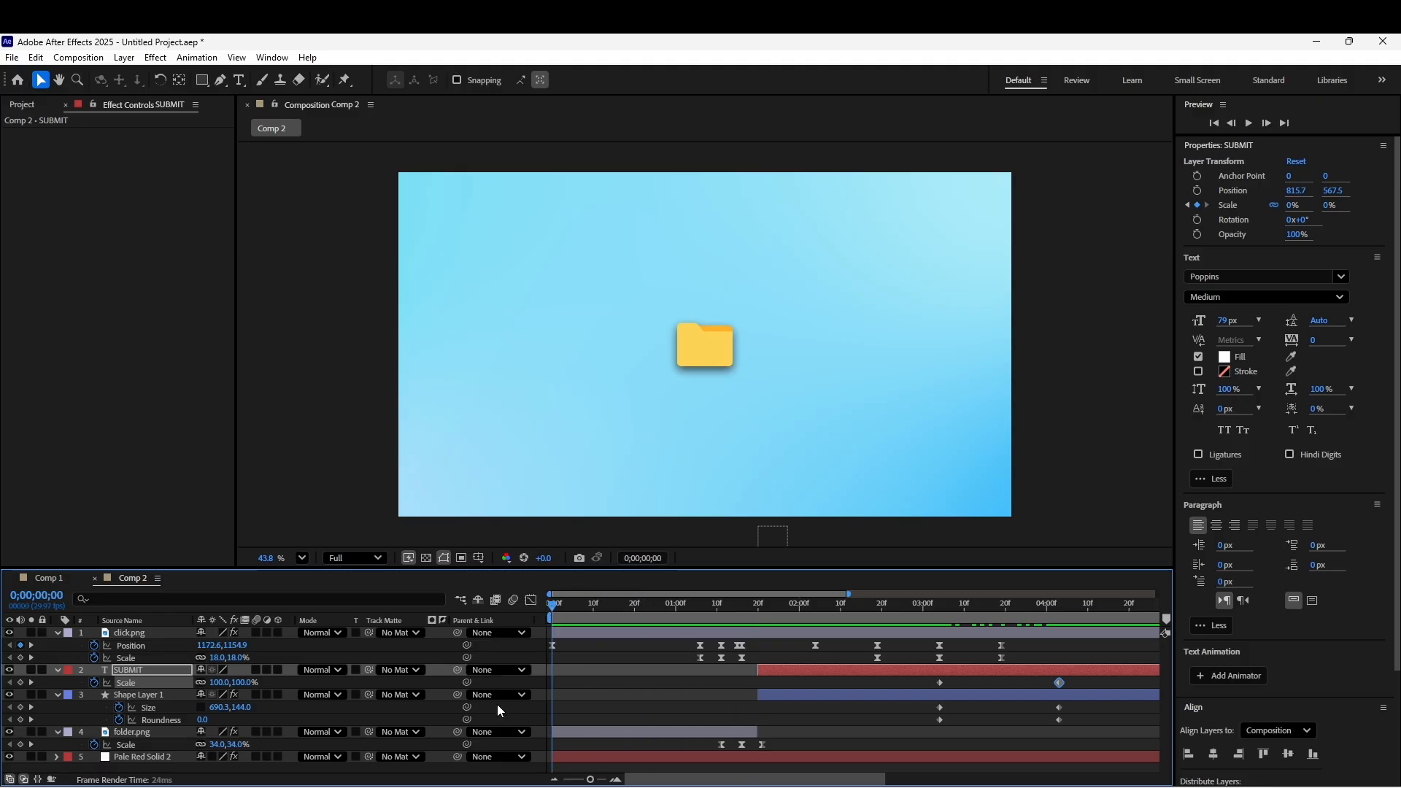
pyautogui.press('space')
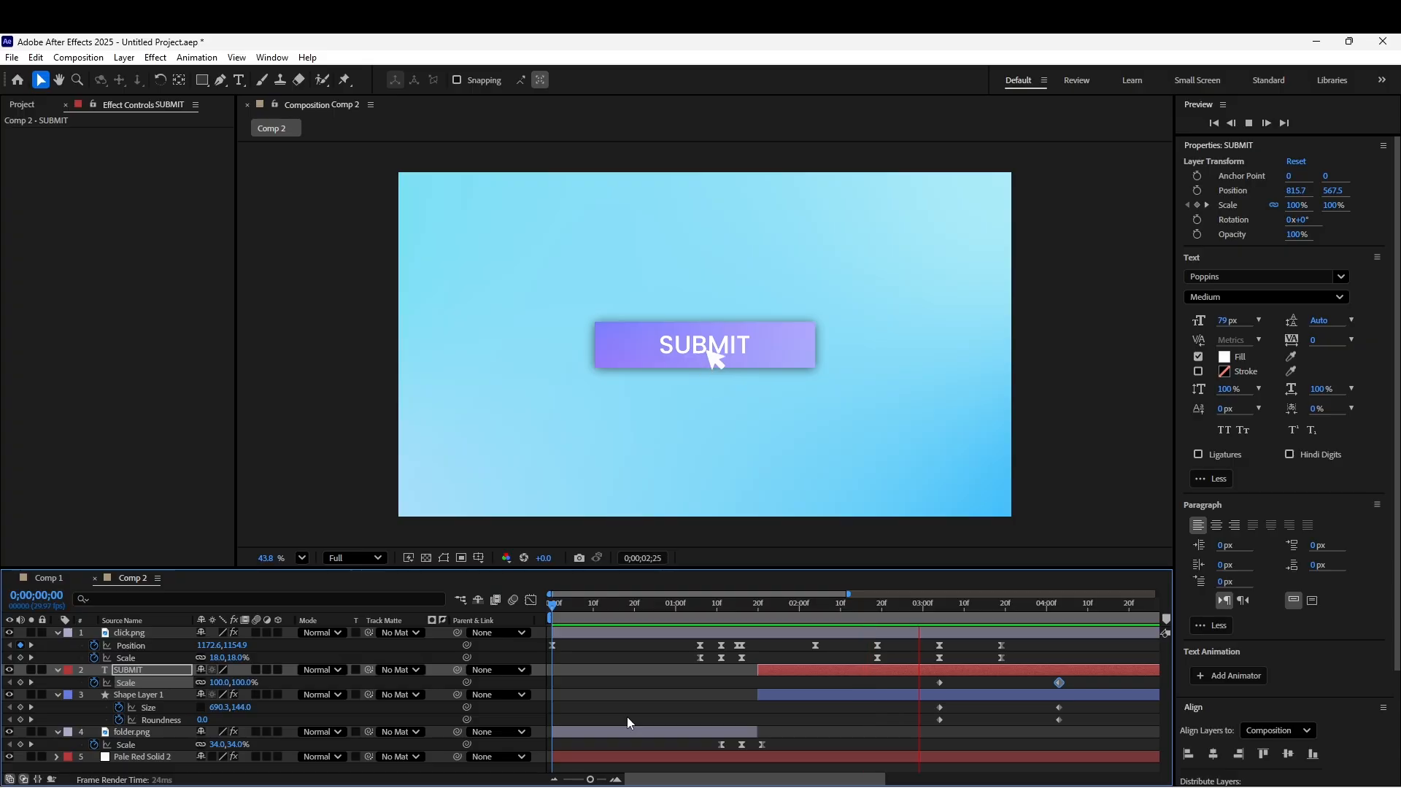
pyautogui.press('space')
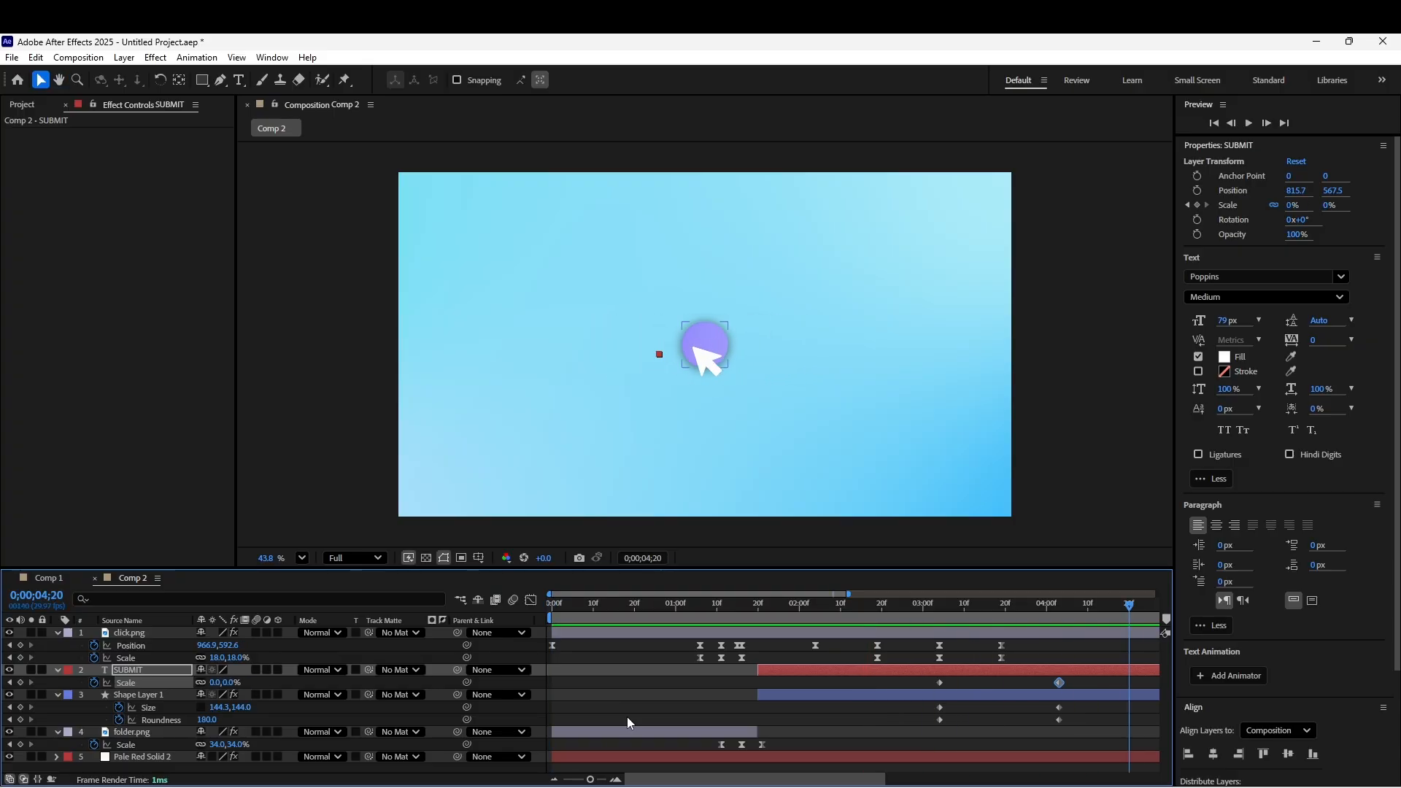
# At 0;00;03;04, move the SUBMIT layer's anchor point to the center of its text
pyautogui.moveTo(1142, 604); pyautogui.dragTo(938, 646)
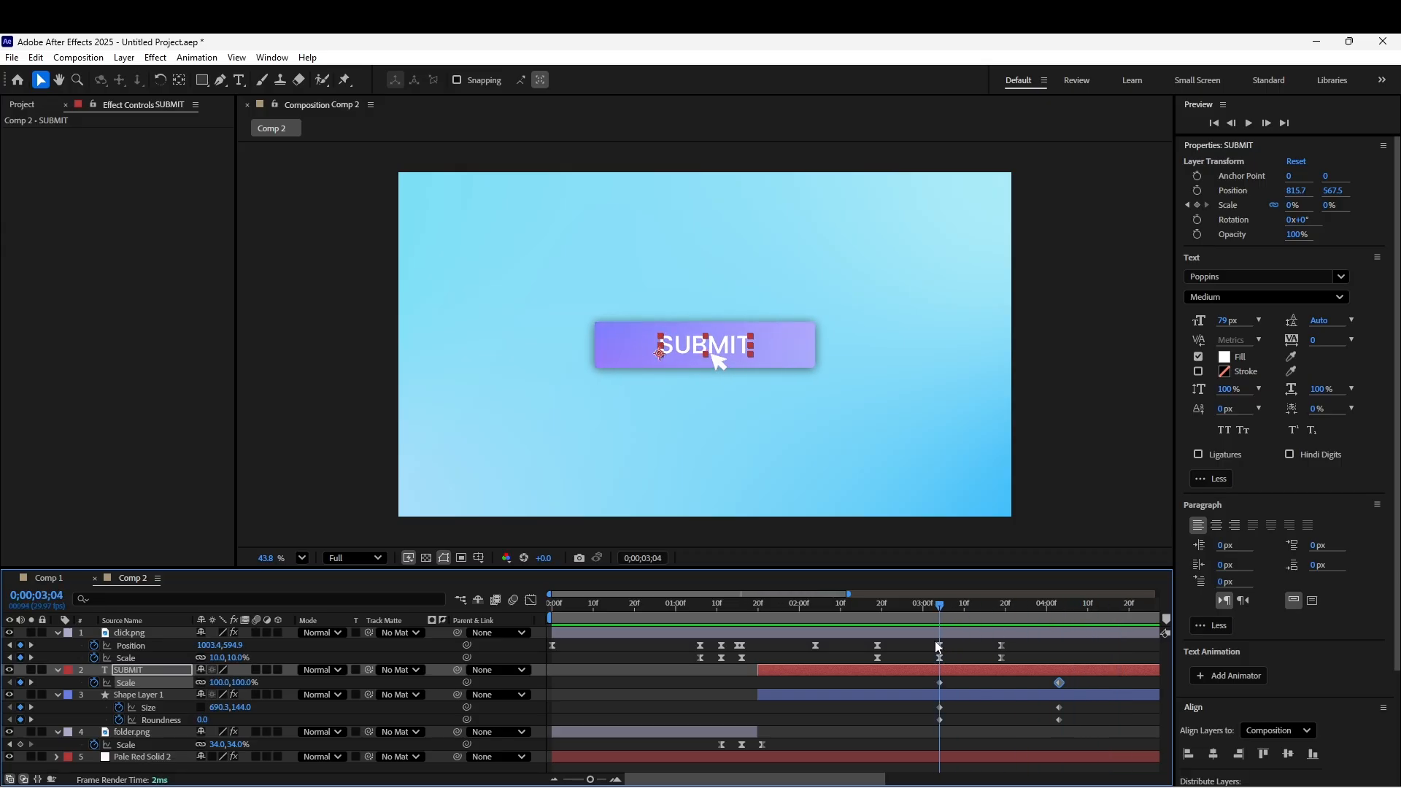
pyautogui.click(179, 79)
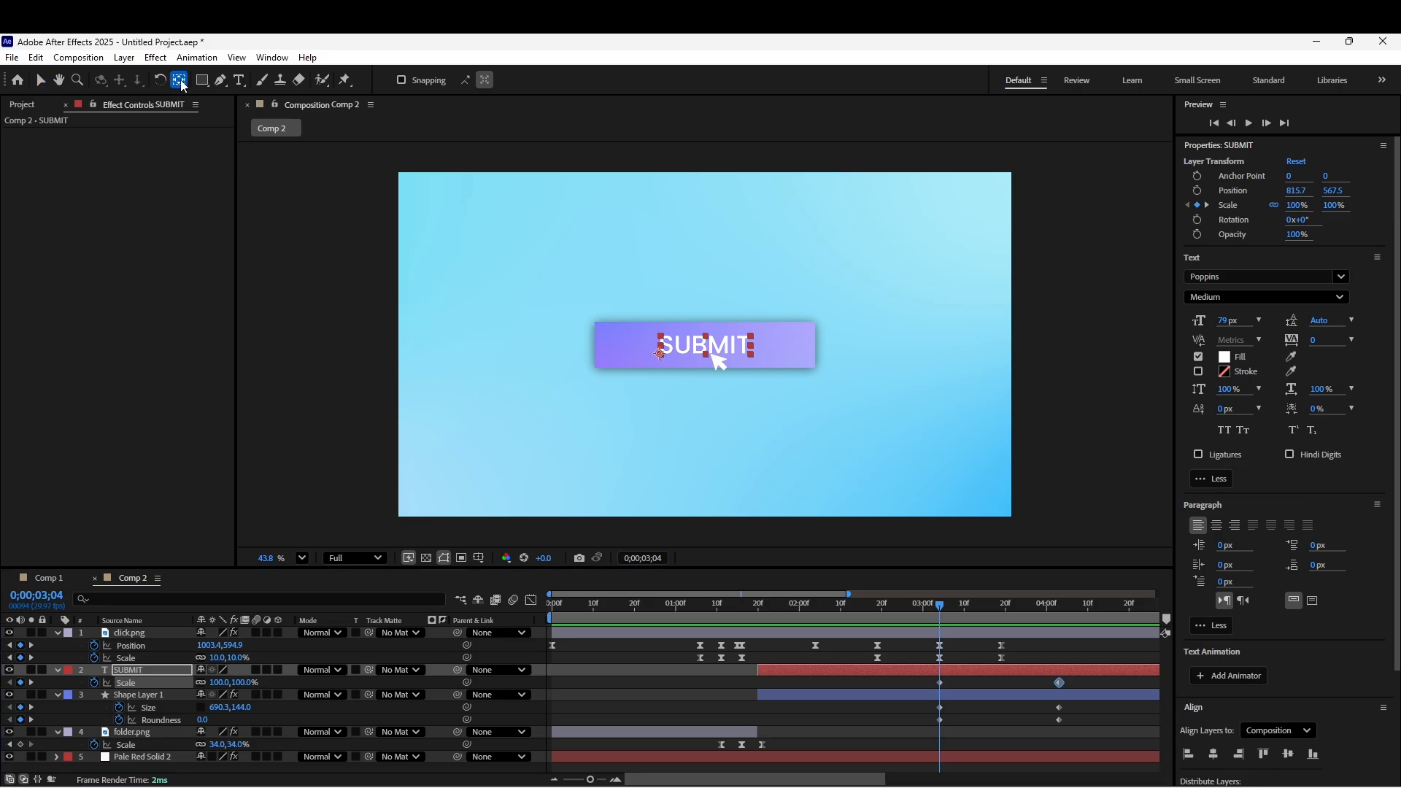
pyautogui.moveTo(660, 353); pyautogui.dragTo(707, 351)
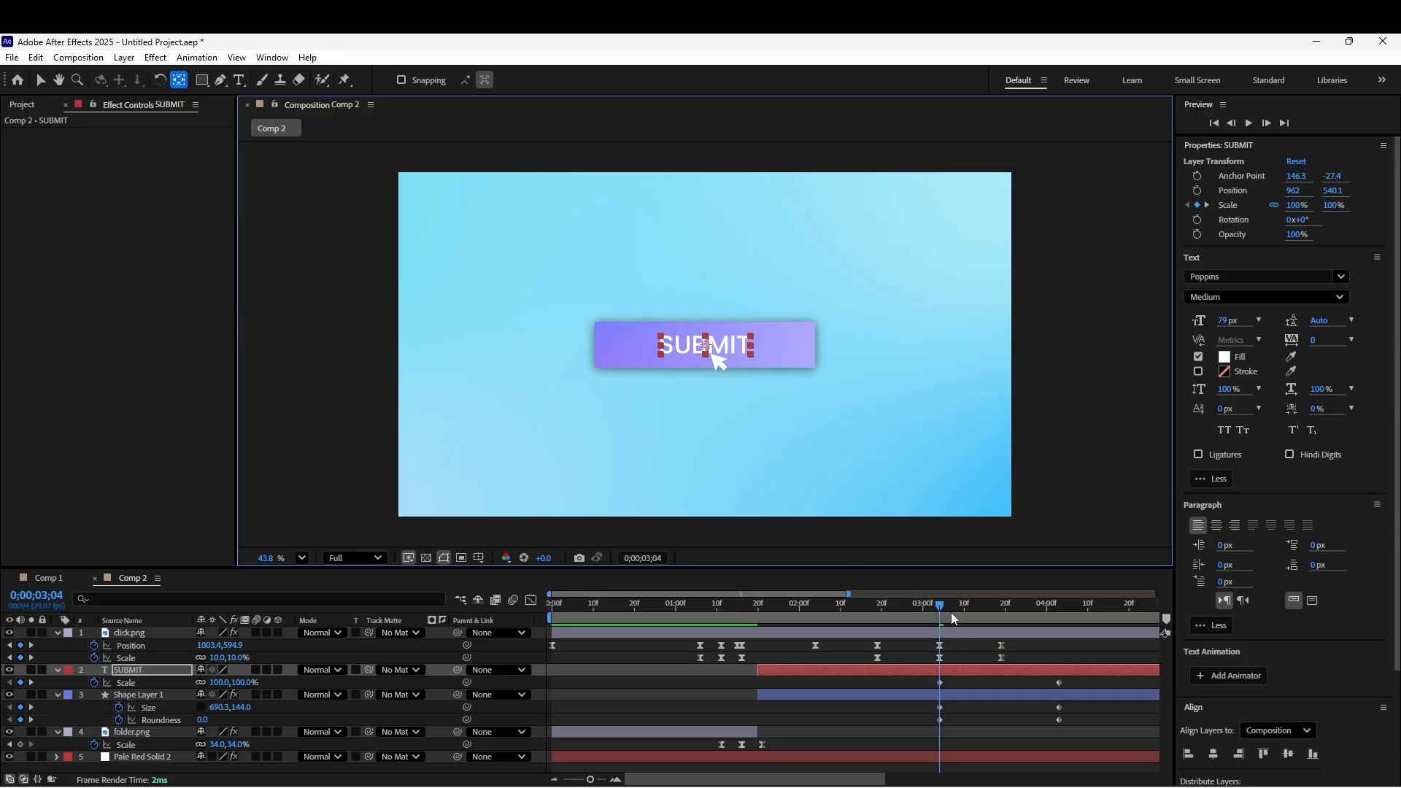
# Apply Easy Ease to the SUBMIT Scale and Shape Layer 1 Size and Roundness keyframes, and preview the animation
pyautogui.press('Home')
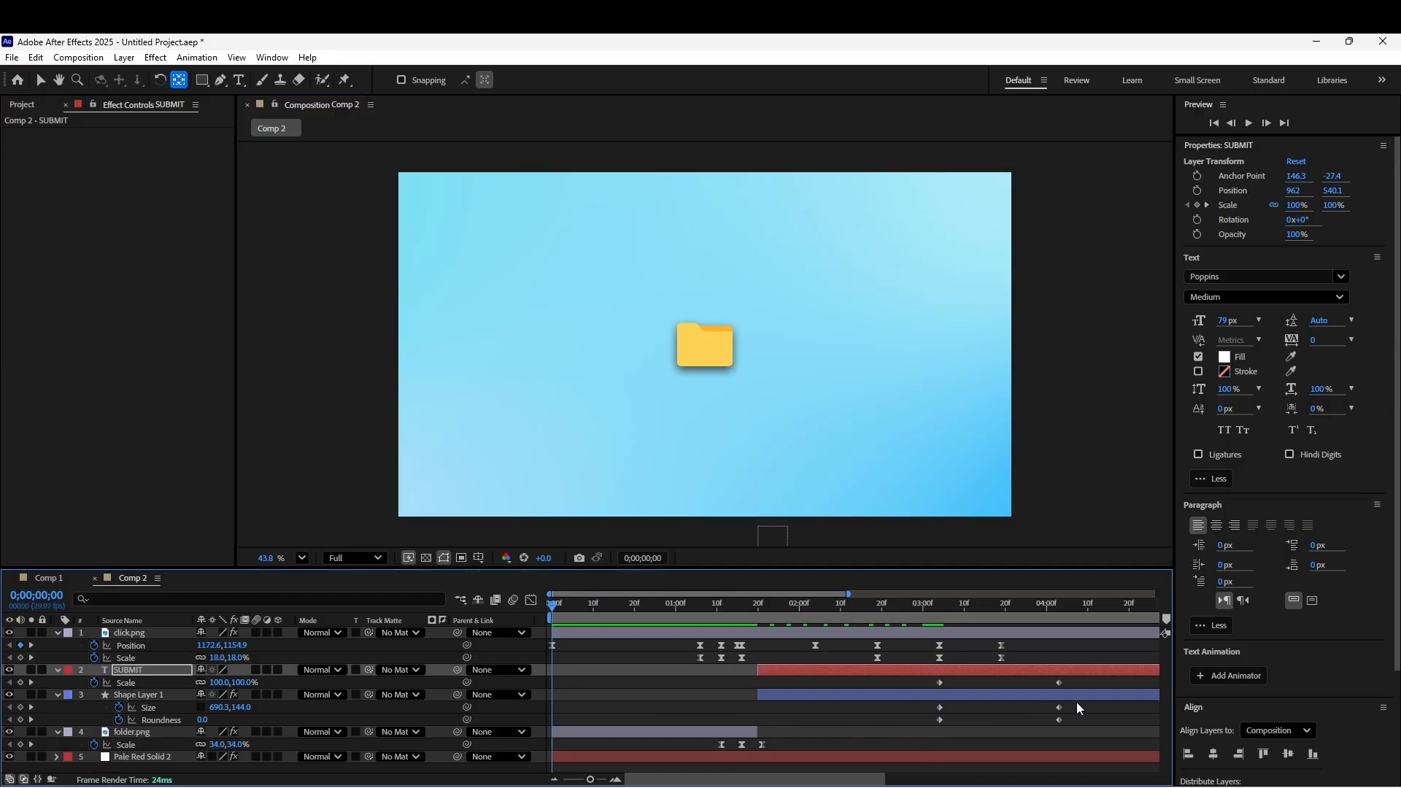
pyautogui.moveTo(1091, 683); pyautogui.dragTo(905, 729)
pyautogui.press('F9')
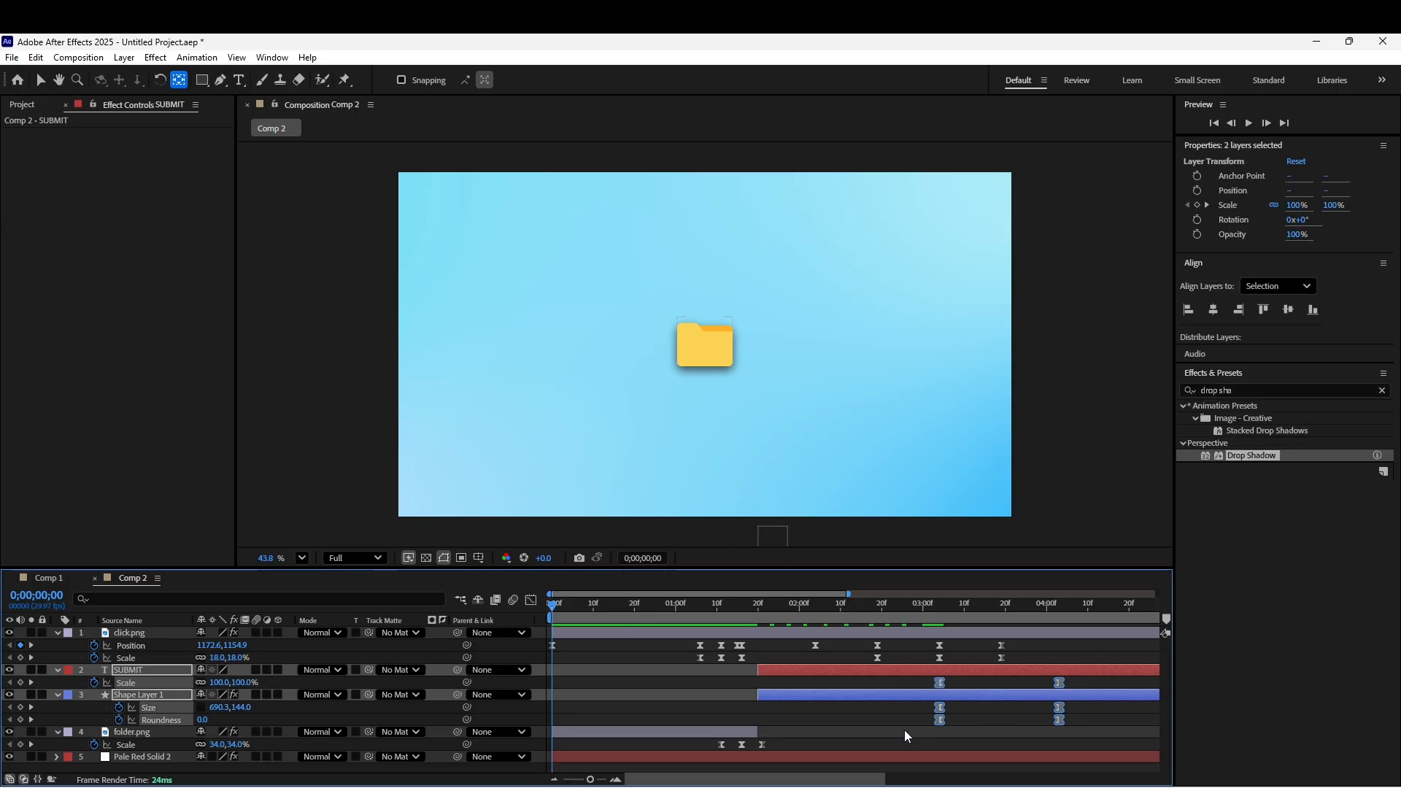
pyautogui.click(569, 747)
pyautogui.press('v')
pyautogui.press('space')
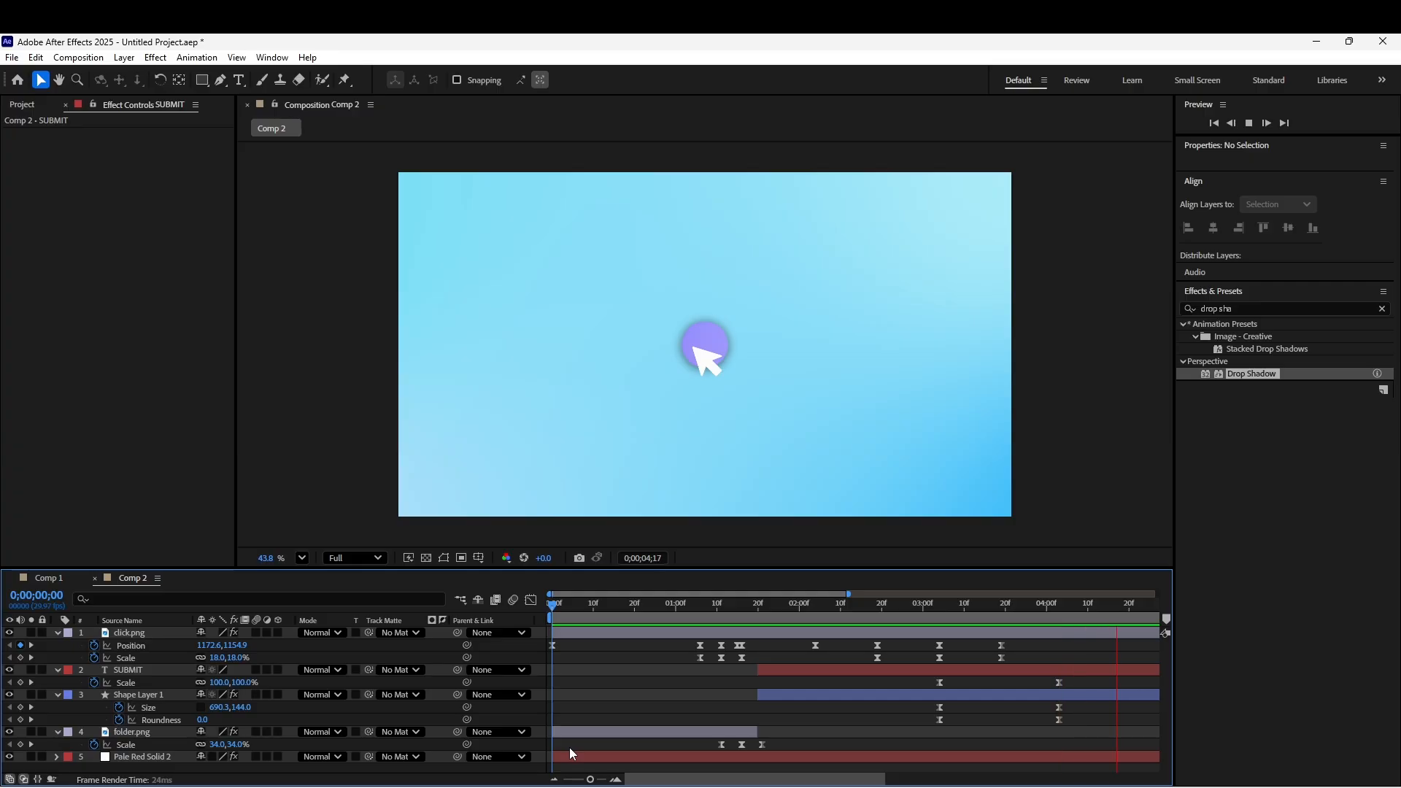
pyautogui.press('space')
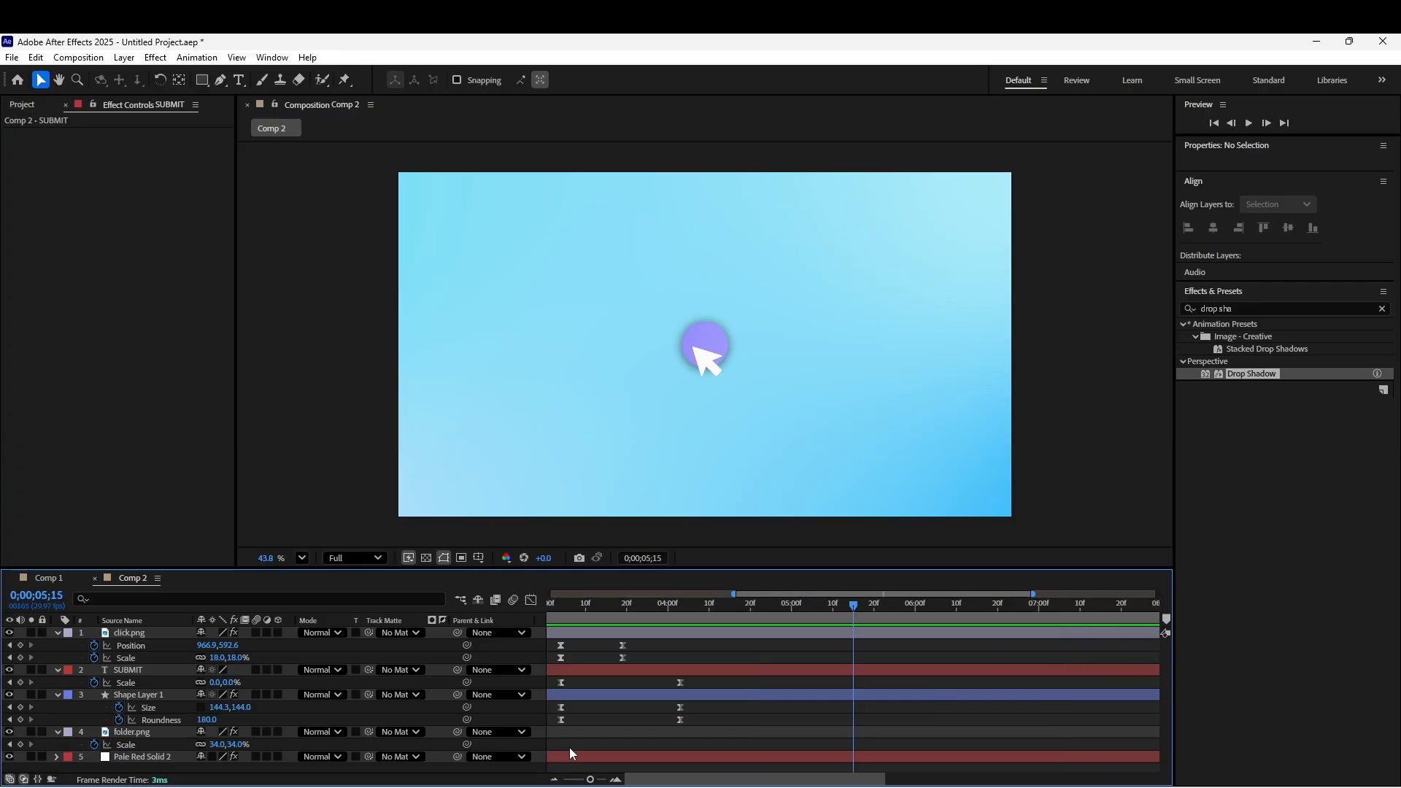
# At 0;00;04;20, move the click.png cursor below the frame to about 1024, 1134, adding a Position keyframe
pyautogui.moveTo(590, 779); pyautogui.dragTo(538, 785)
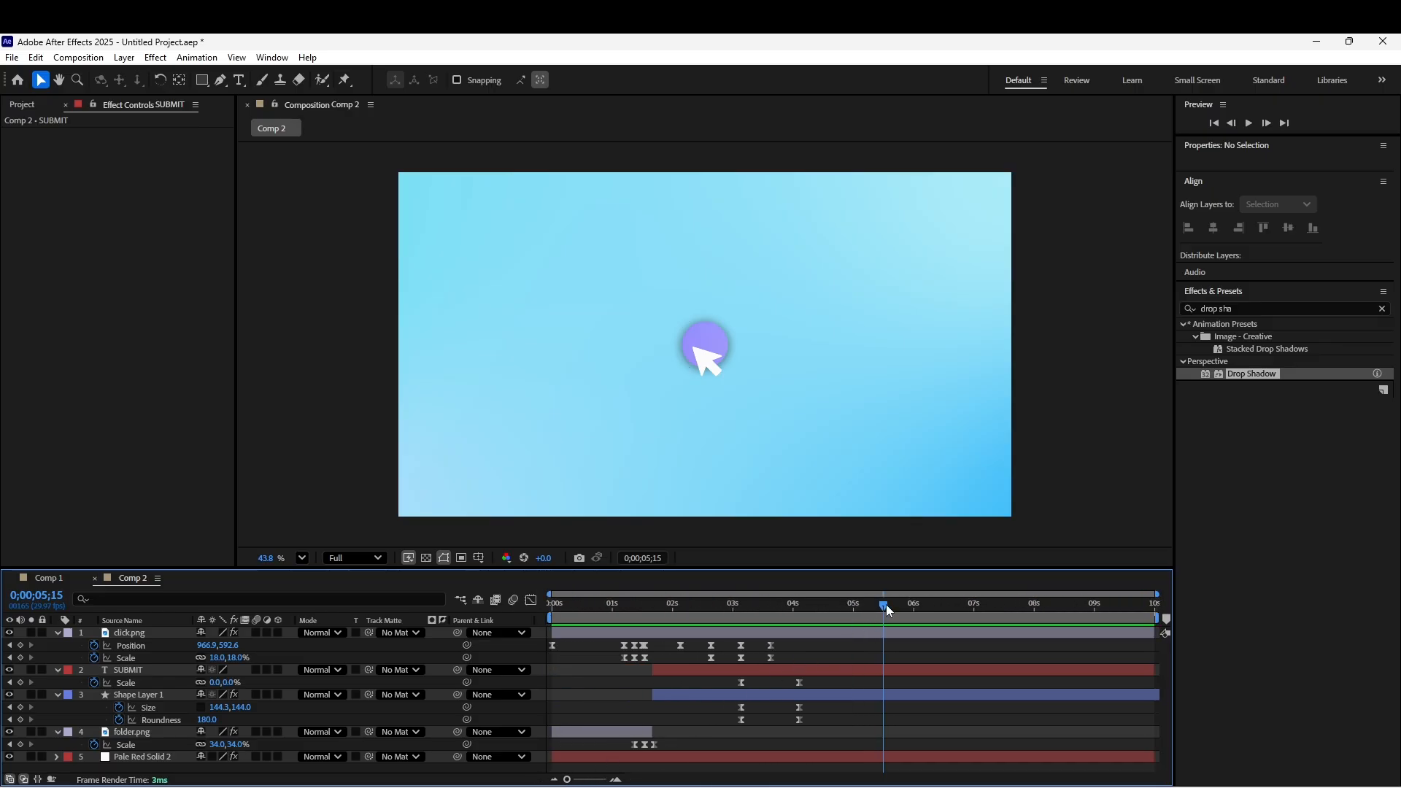
pyautogui.moveTo(885, 604); pyautogui.dragTo(821, 614)
pyautogui.click(807, 632)
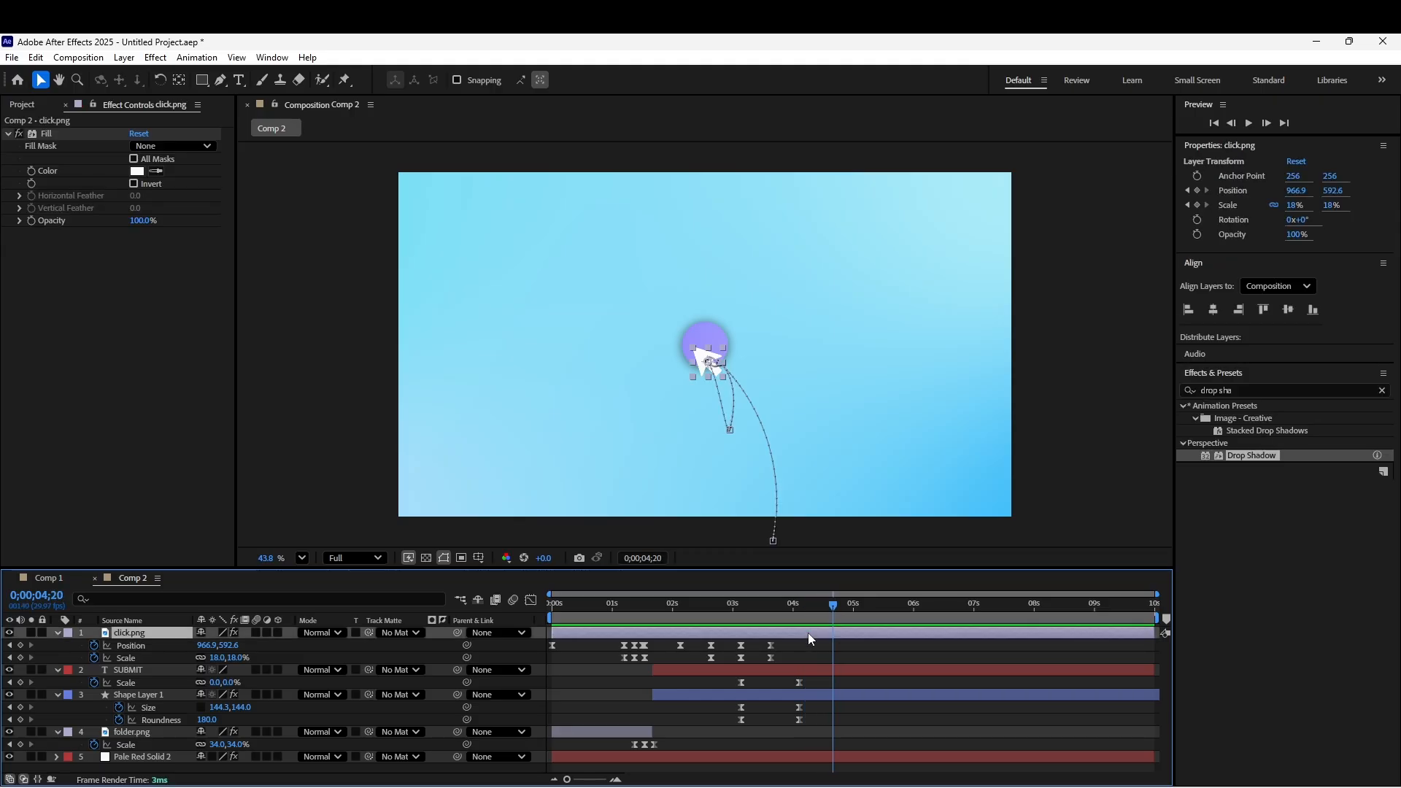
pyautogui.click(699, 355)
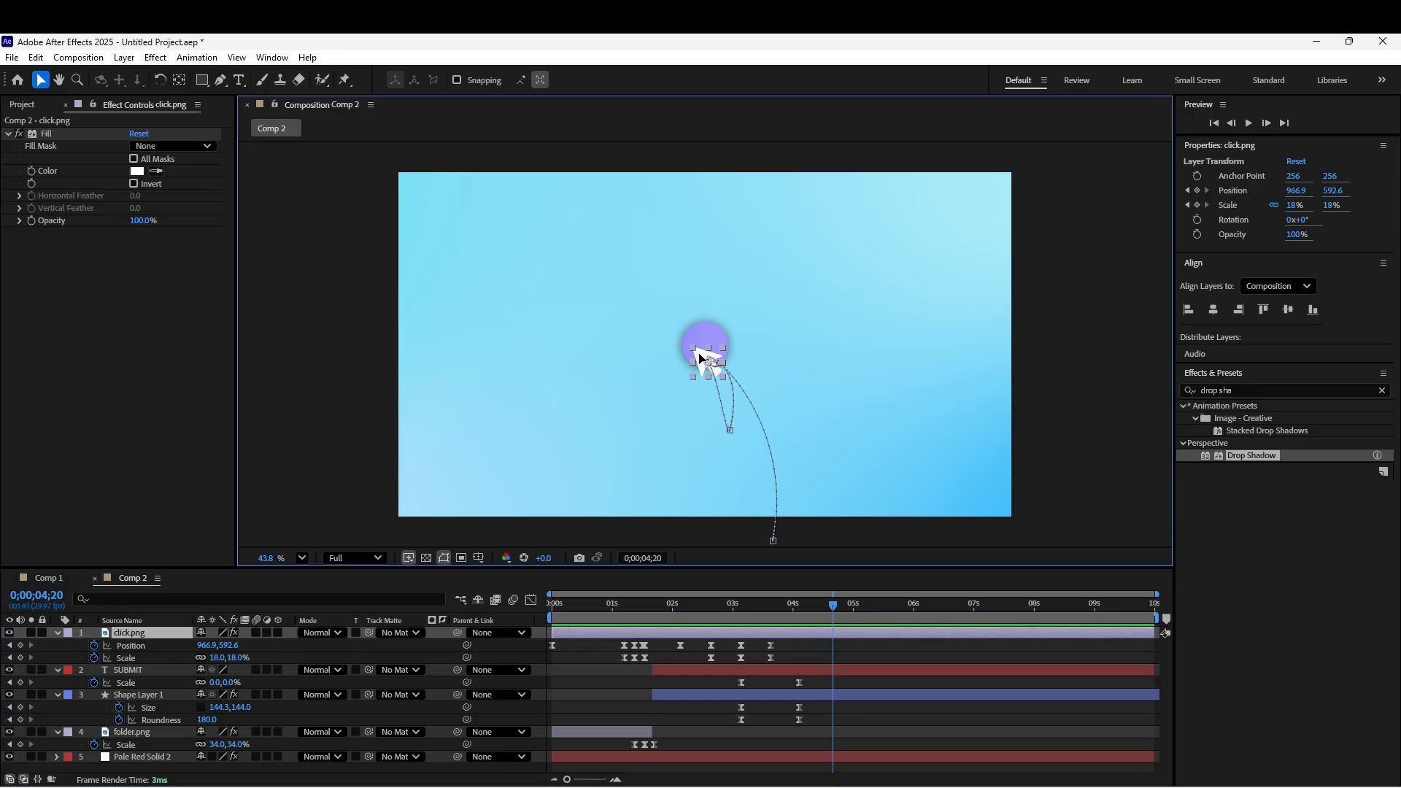
pyautogui.moveTo(699, 356); pyautogui.dragTo(725, 534)
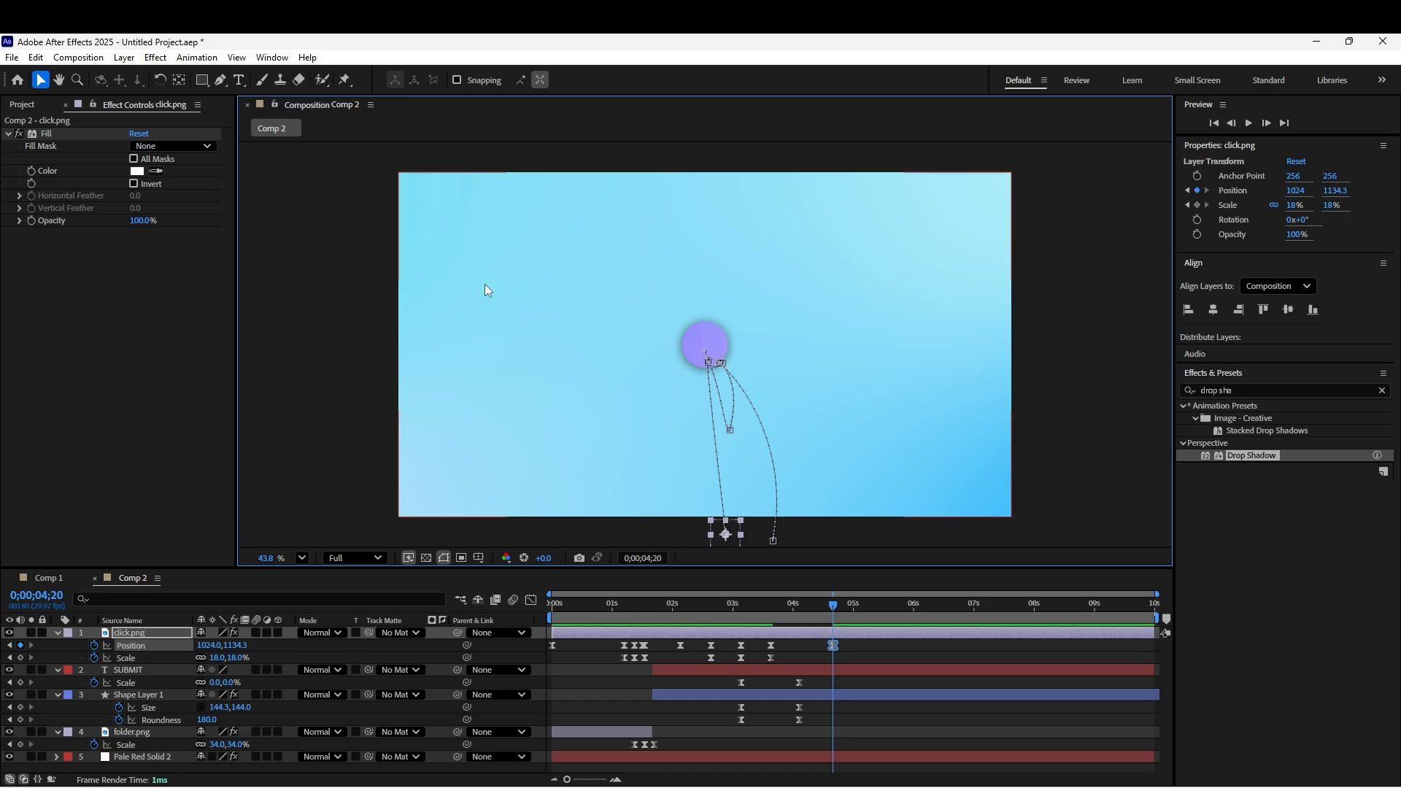
# Bend the cursor's exit motion path into a curve with the Pen tool and preview the animation
pyautogui.click(222, 79)
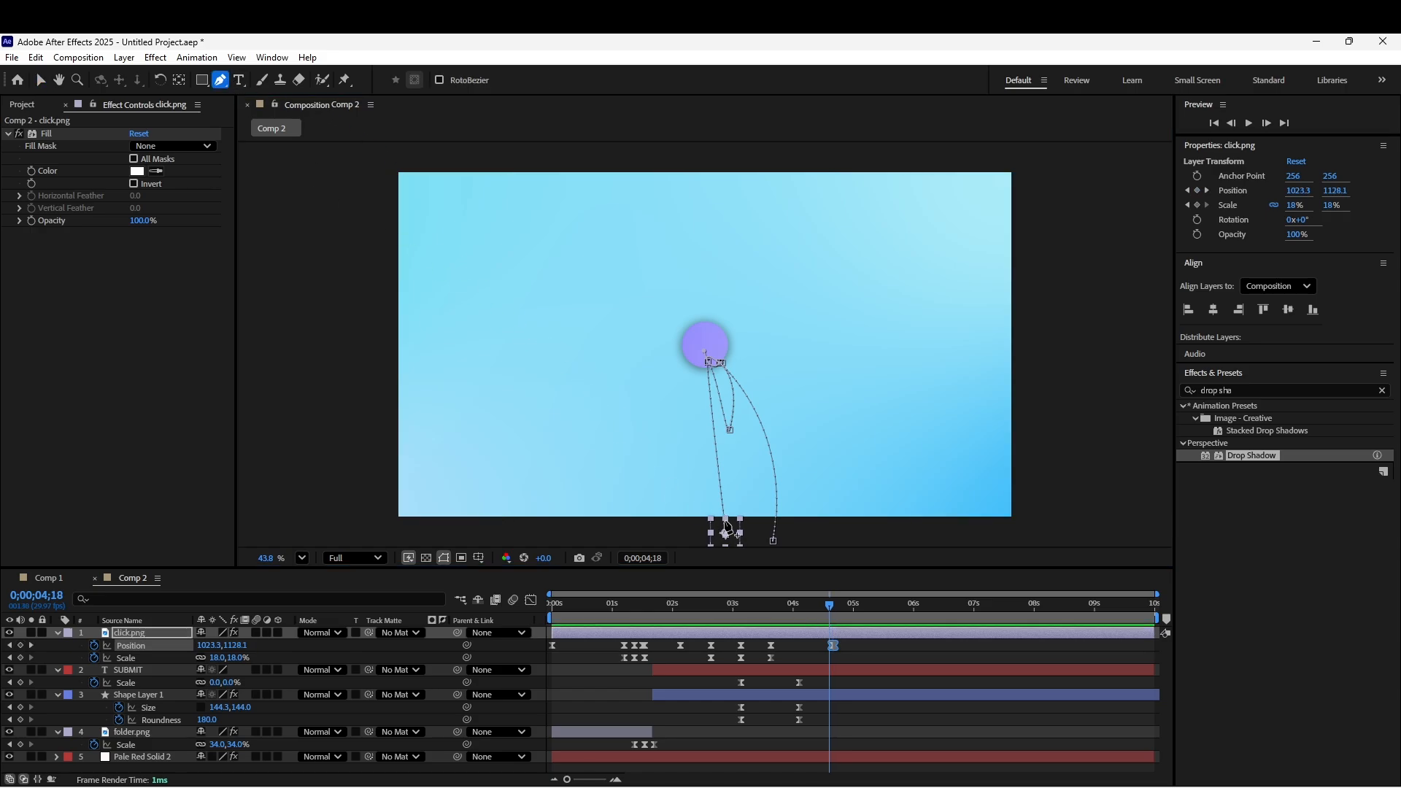
pyautogui.moveTo(726, 533); pyautogui.dragTo(754, 407)
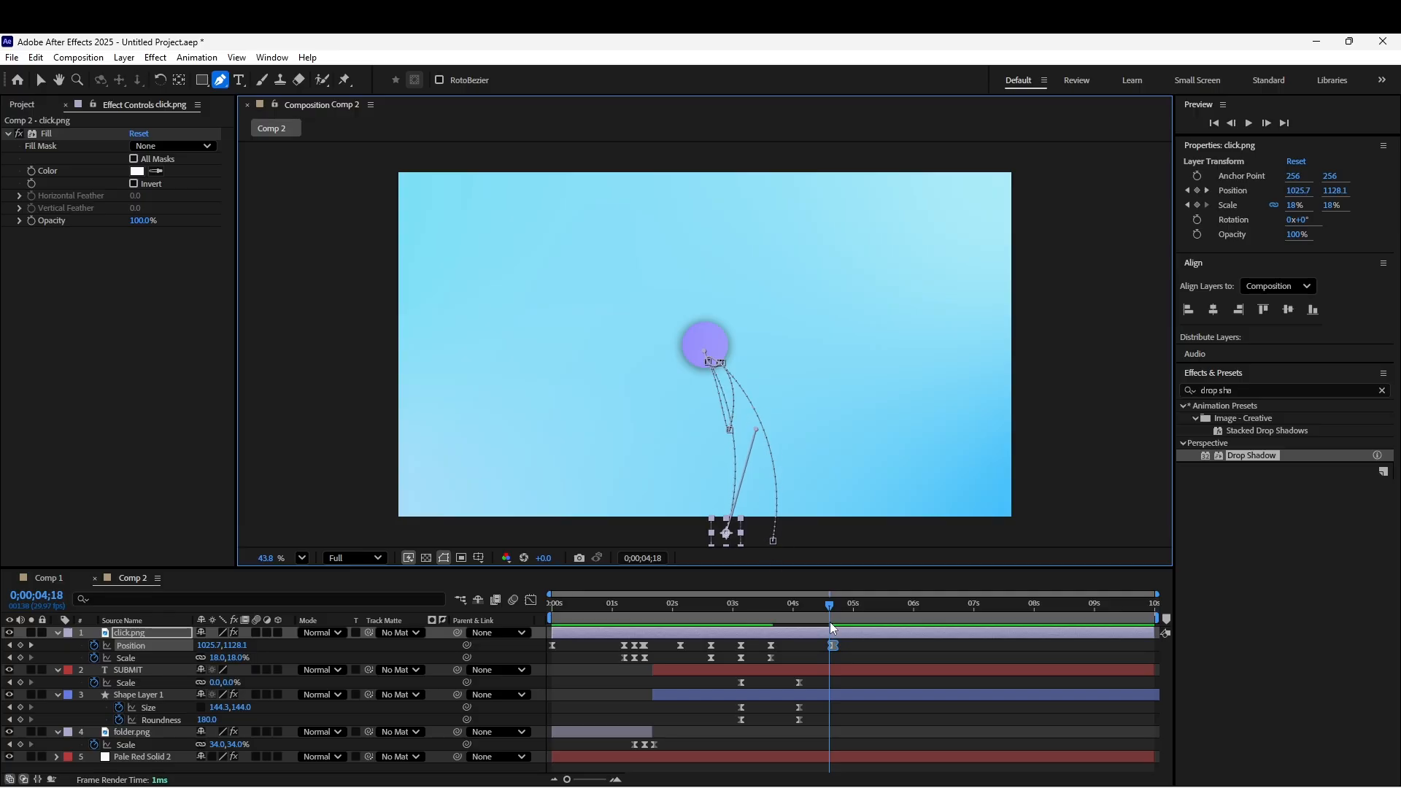
pyautogui.moveTo(830, 605); pyautogui.dragTo(494, 647)
pyautogui.press('space')
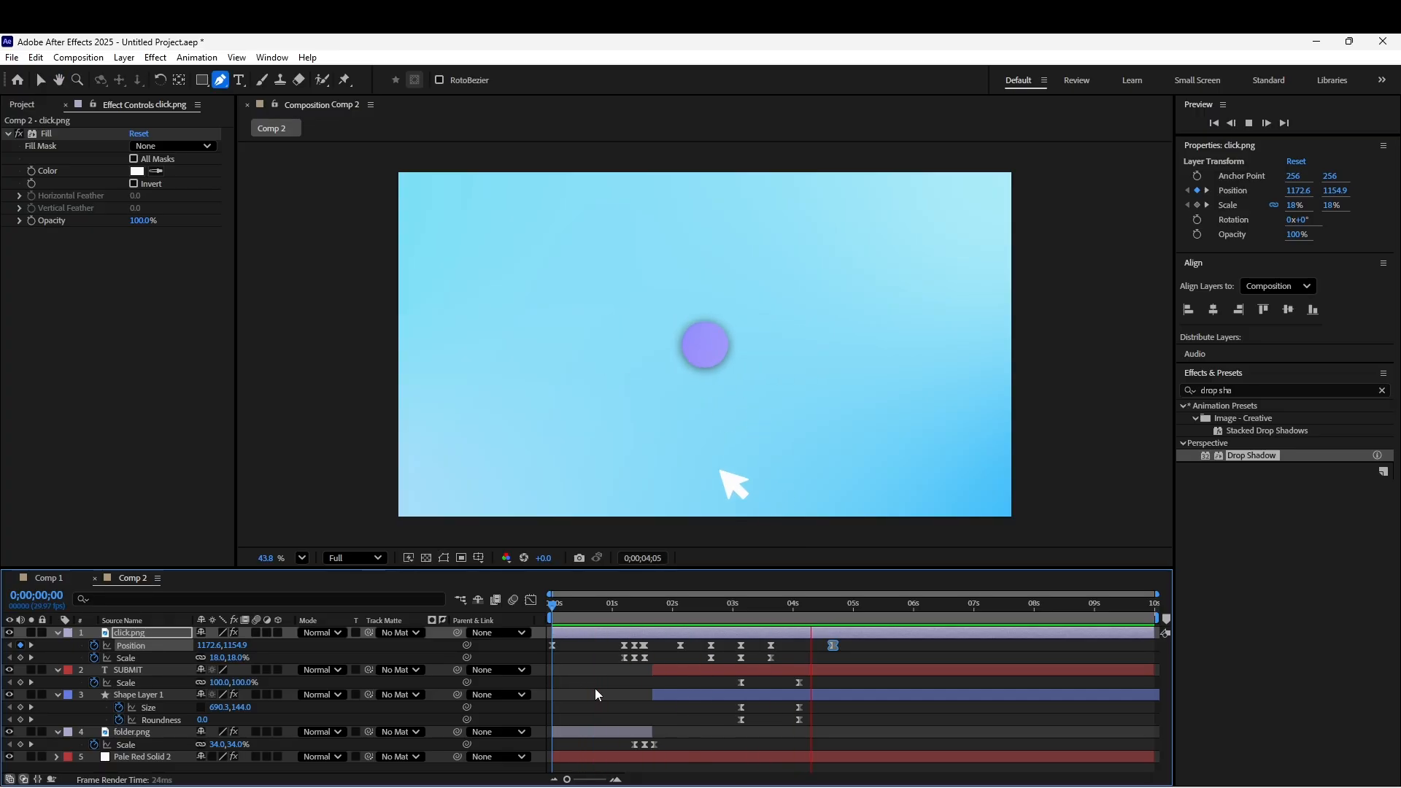
pyautogui.press('space')
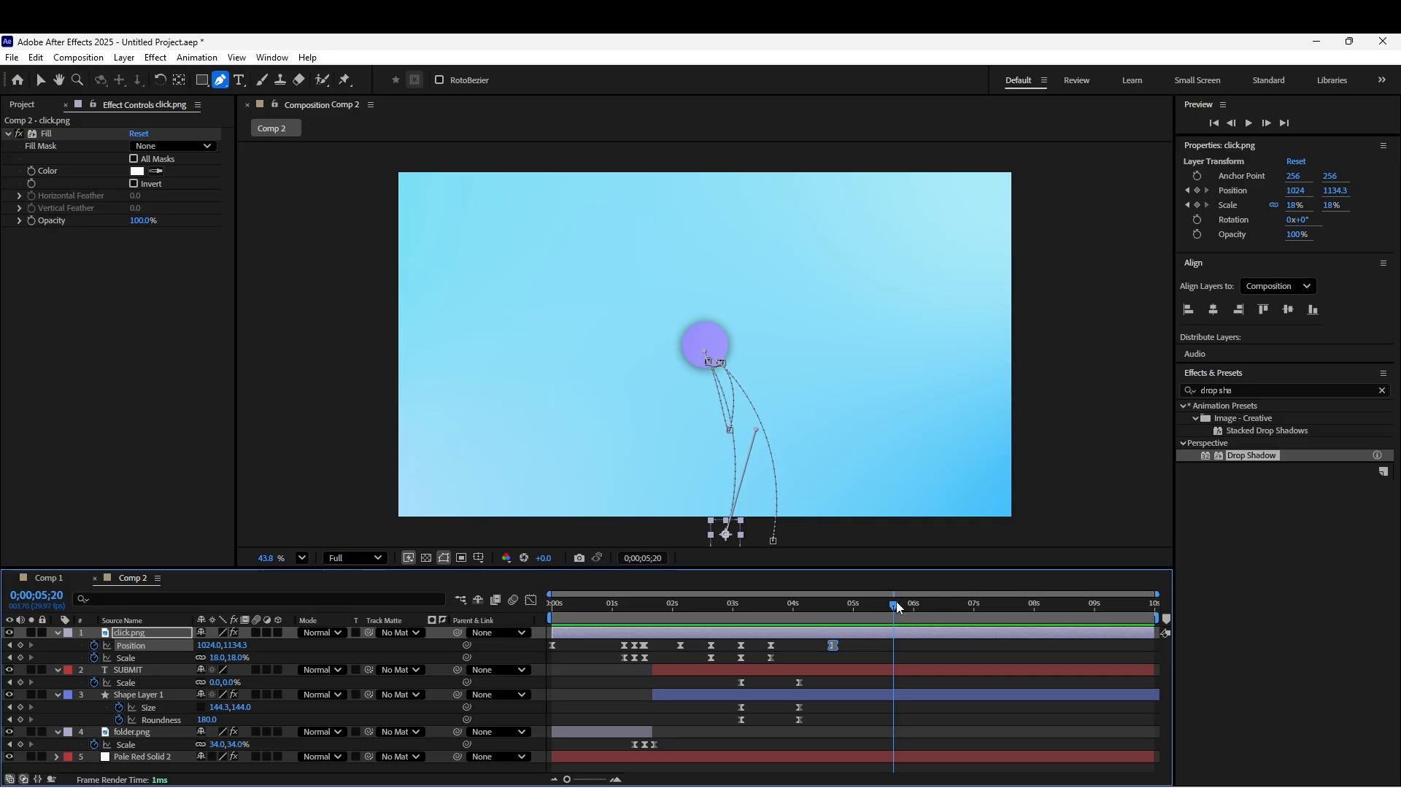
# At 0;00;04;04, collapse the click.png layer and draw a check mark inside the purple circle with the Pen tool
pyautogui.moveTo(894, 603); pyautogui.dragTo(803, 628)
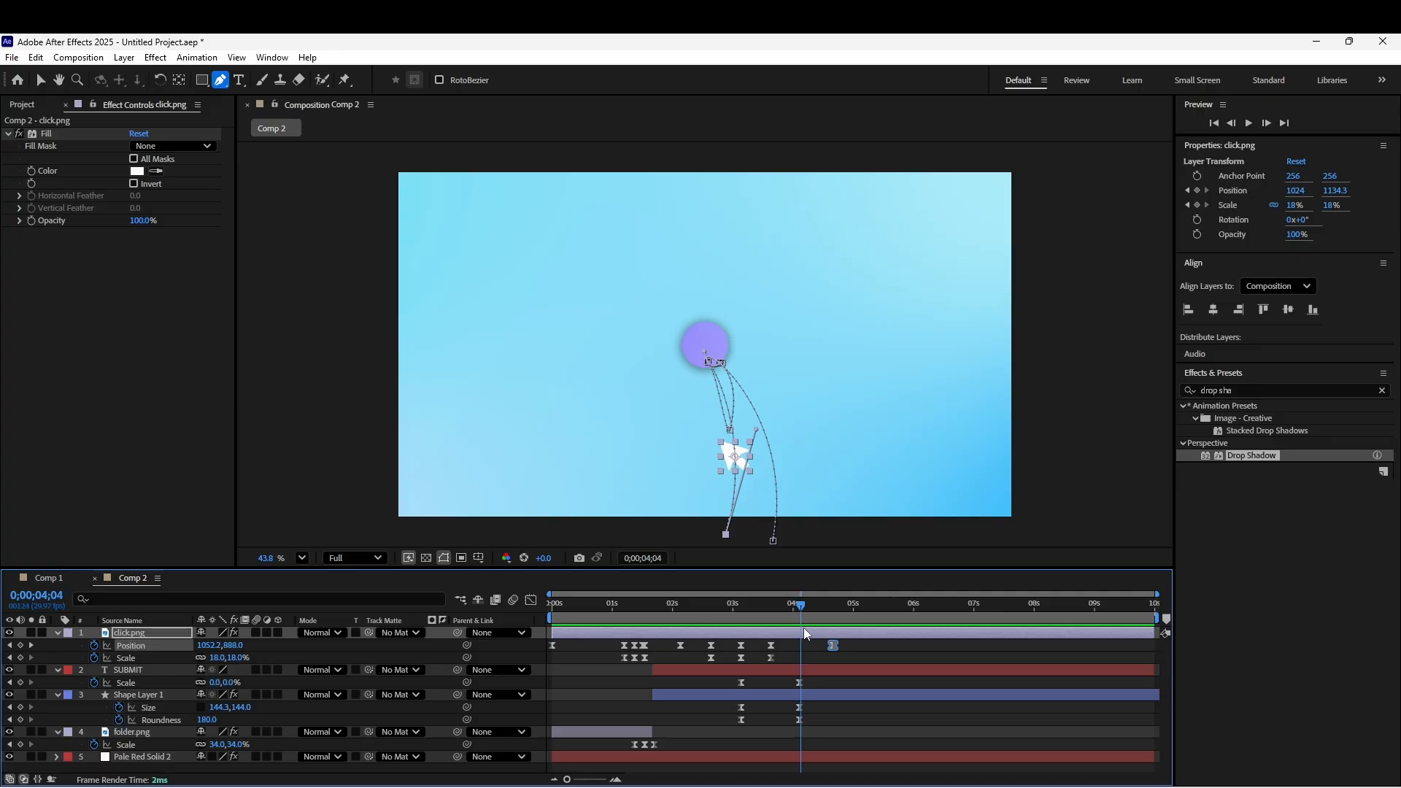
pyautogui.press('v')
pyautogui.click(1070, 523)
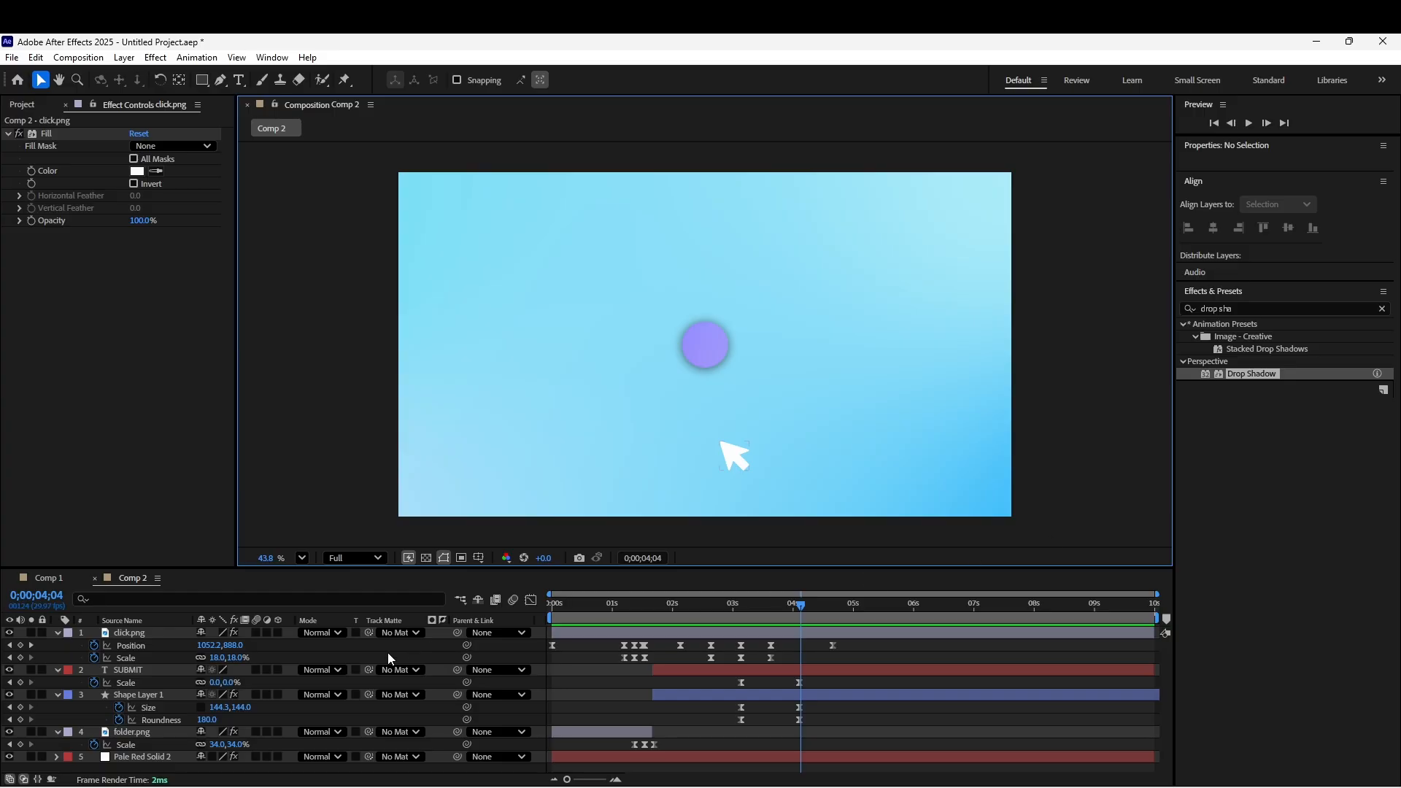
pyautogui.click(57, 633)
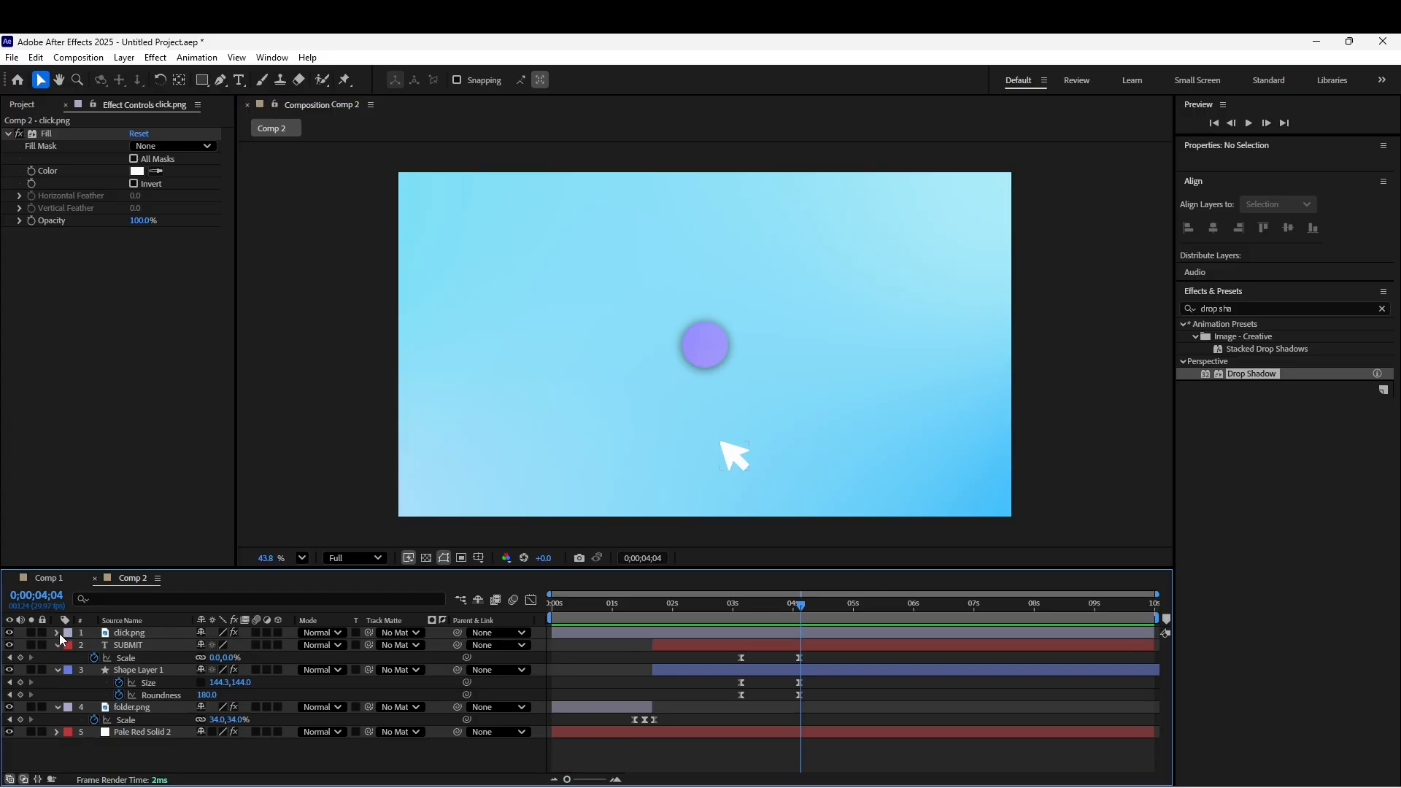
pyautogui.click(219, 80)
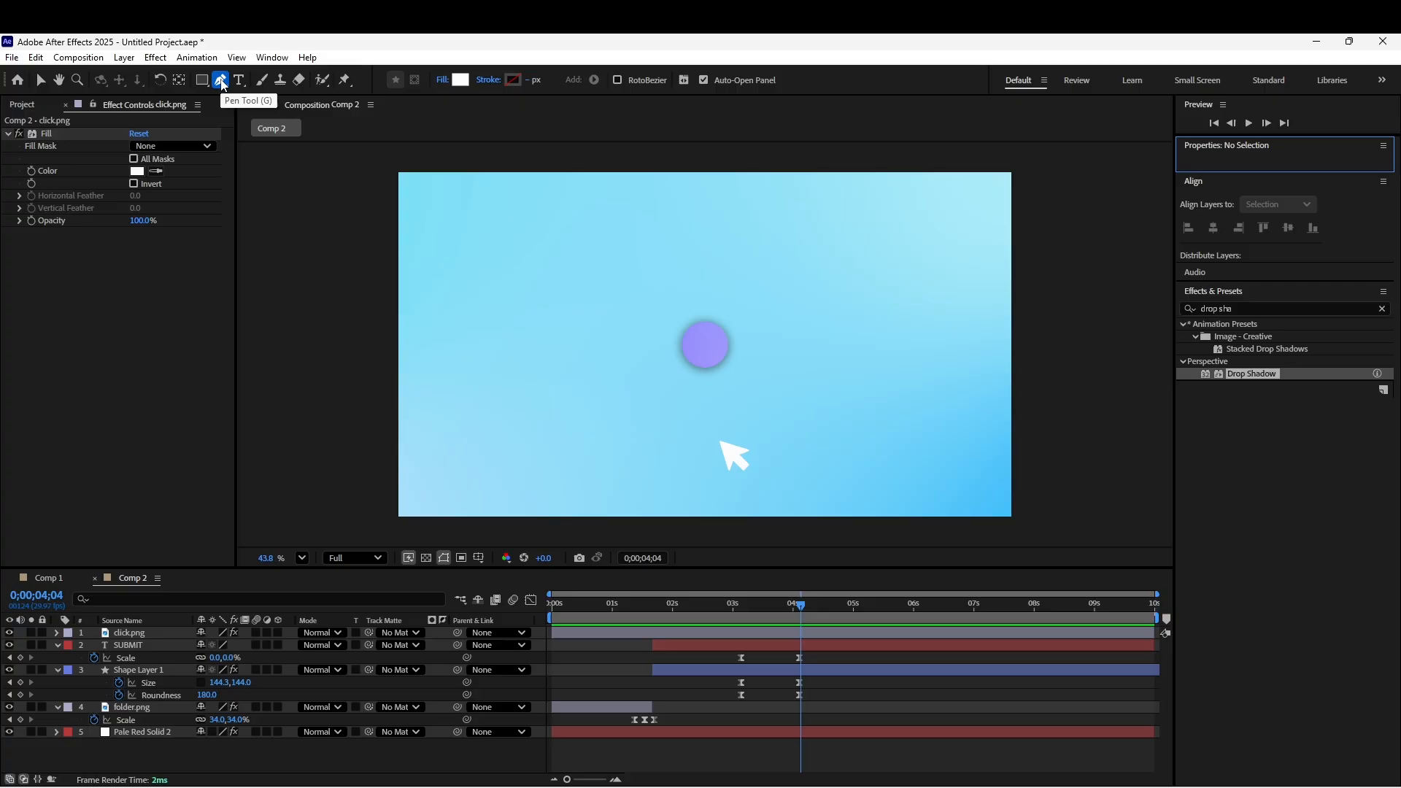
pyautogui.click(690, 346)
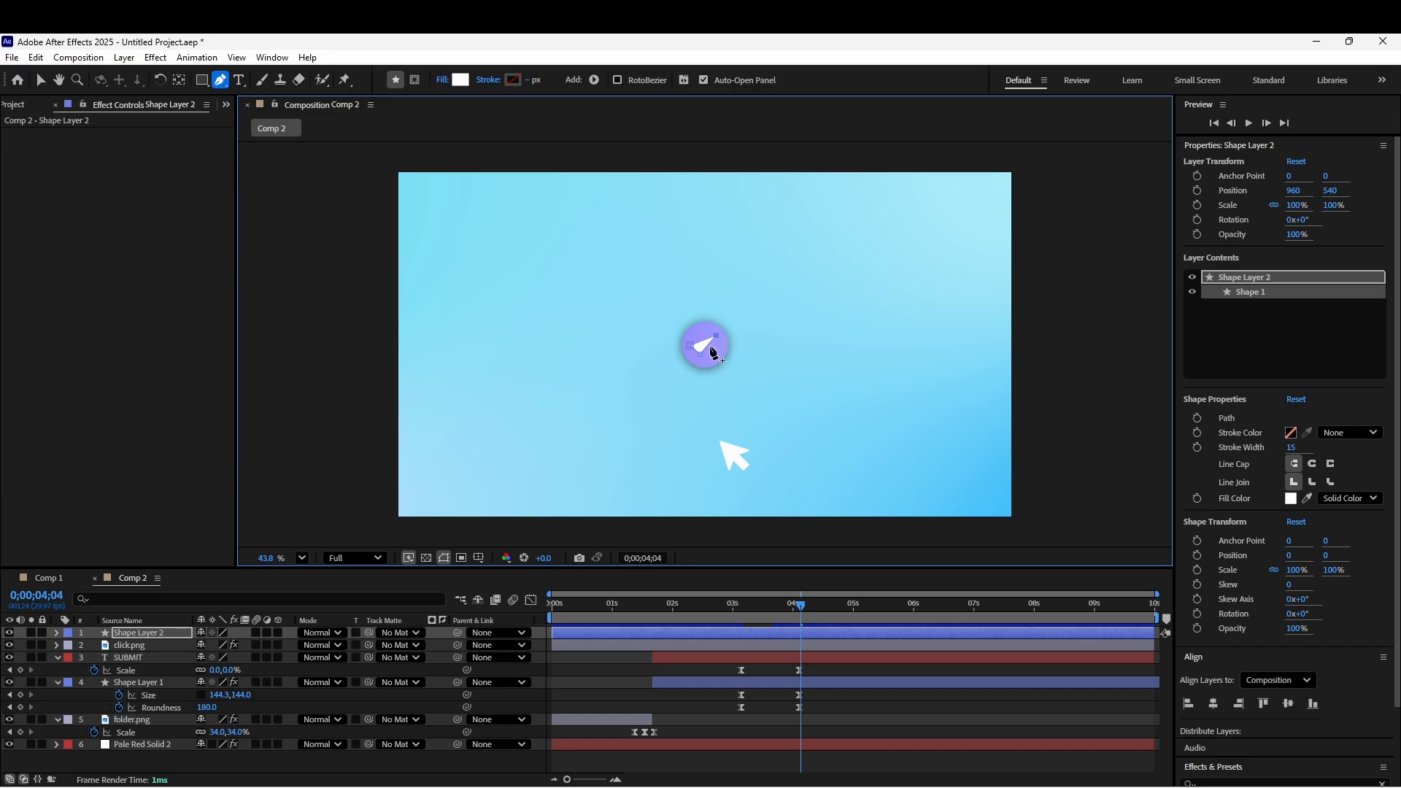
# Set the check mark's fill to None and give it a solid green stroke 17 px wide
pyautogui.click(441, 80)
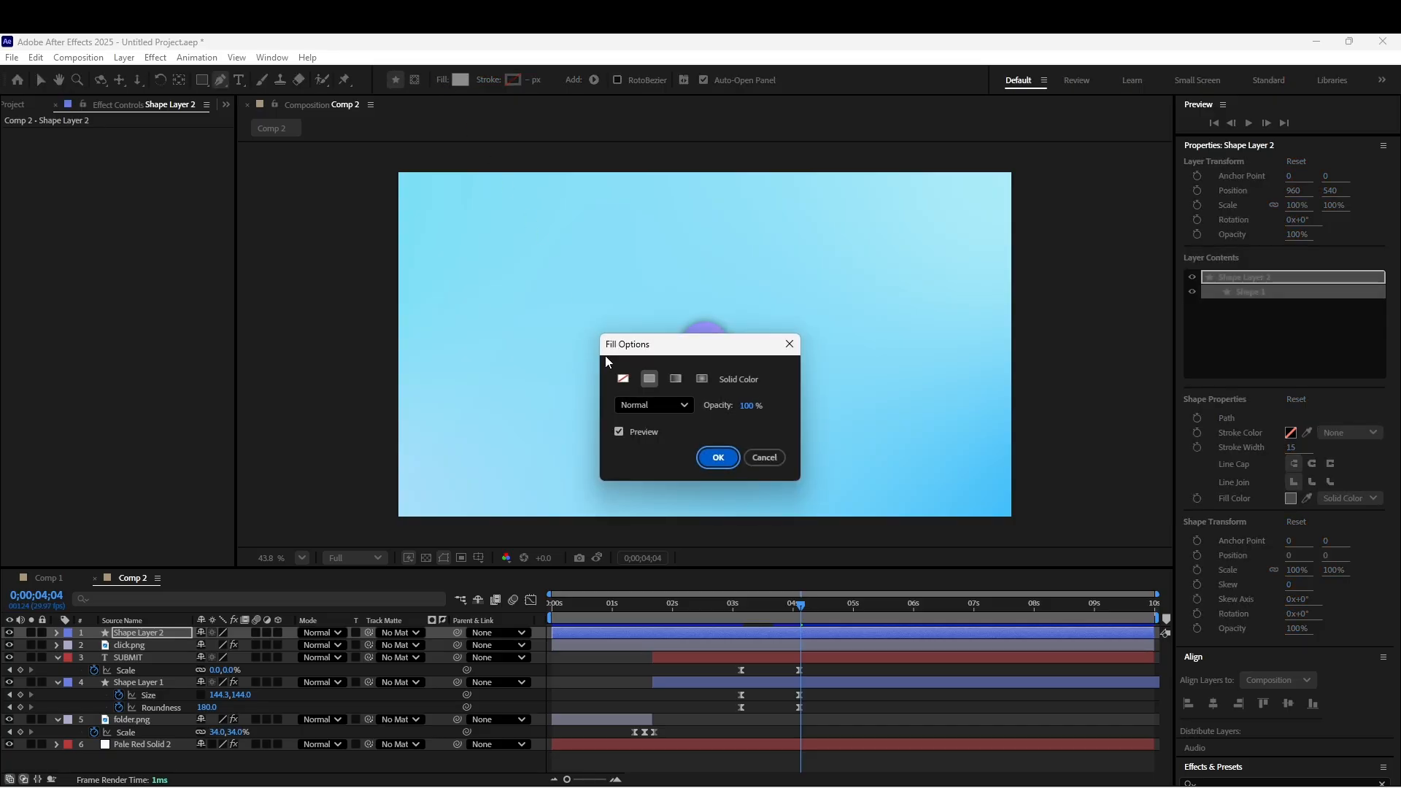
pyautogui.click(622, 379)
pyautogui.click(718, 457)
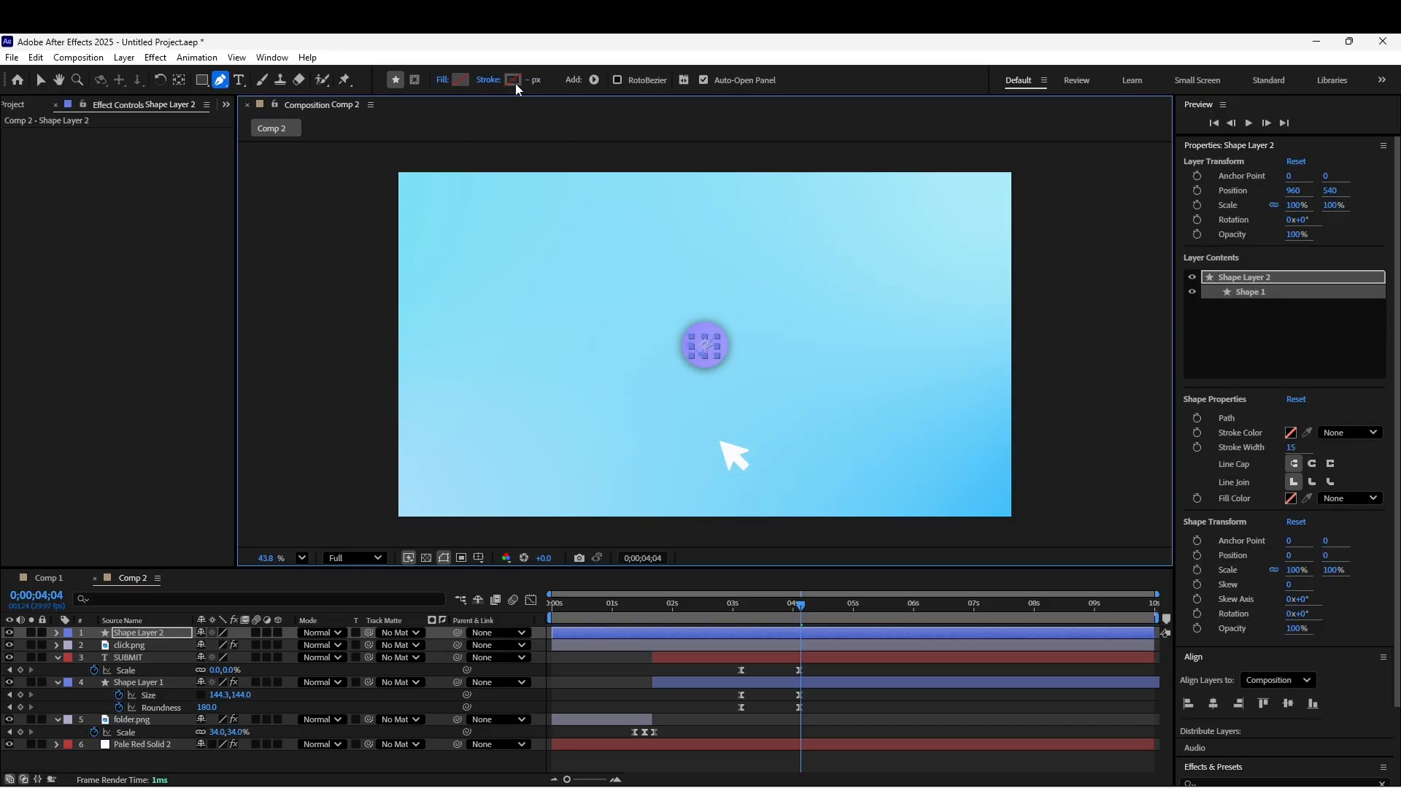
pyautogui.click(494, 83)
pyautogui.click(648, 379)
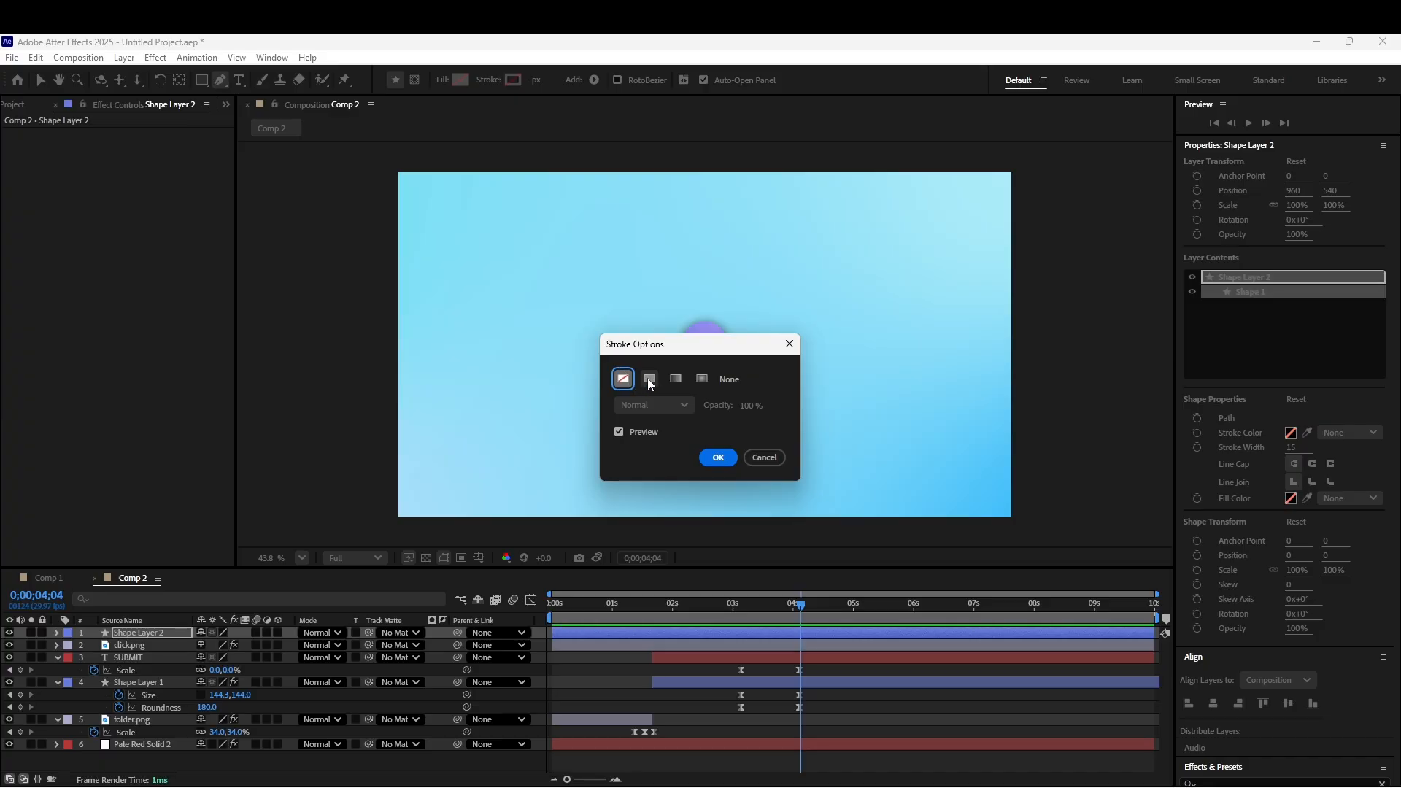
pyautogui.click(718, 456)
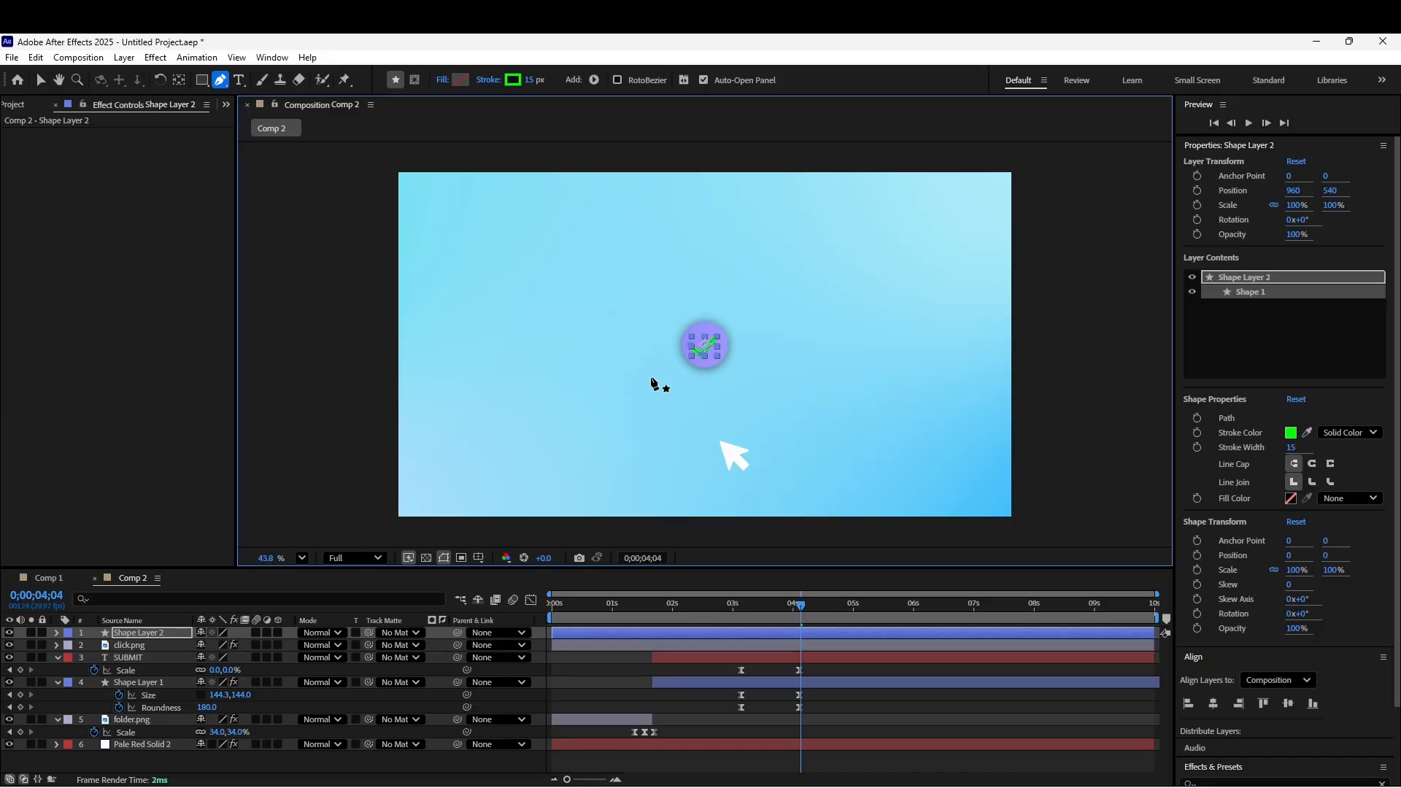
pyautogui.click(528, 82)
pyautogui.press('Return')
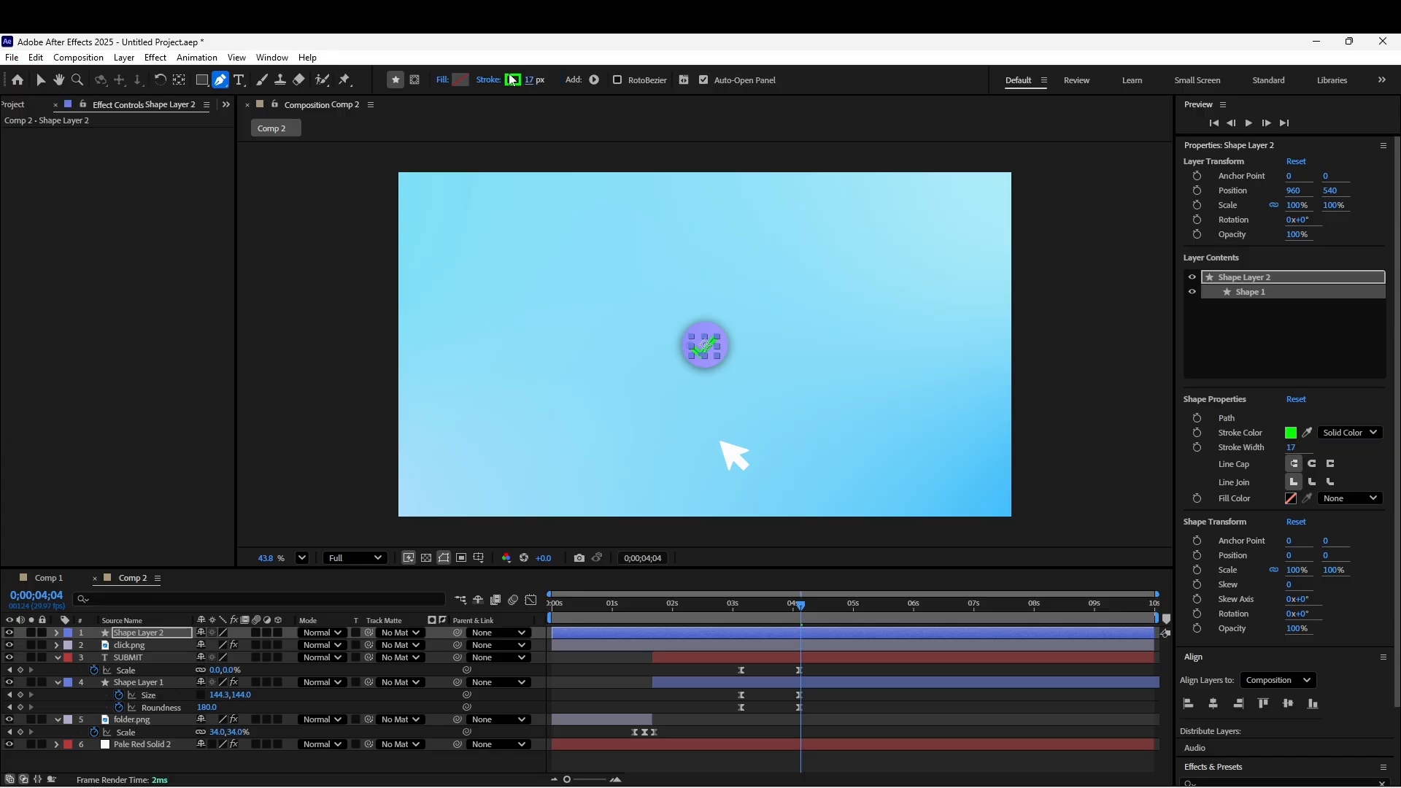
pyautogui.press('v')
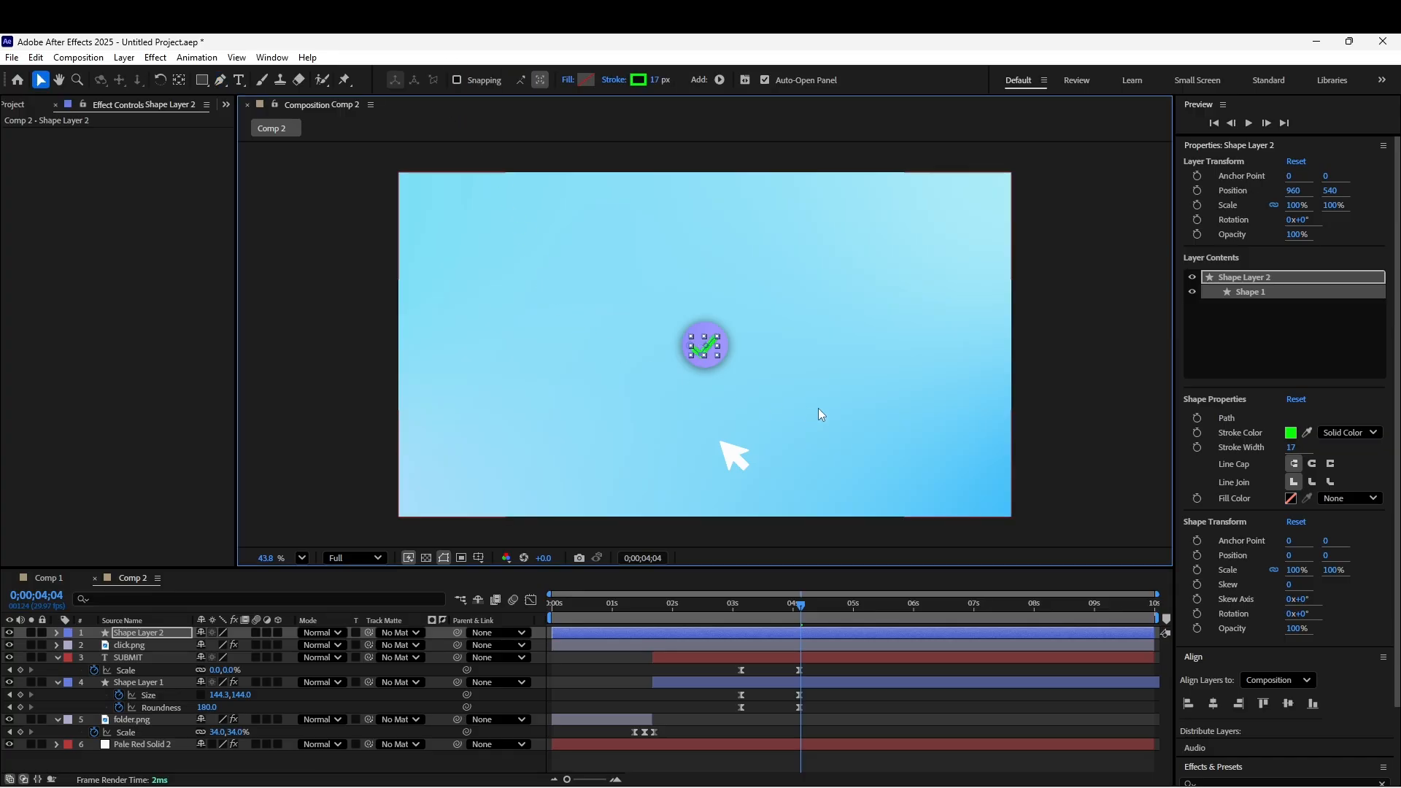
# Center the check mark layer horizontally and vertically in the composition, and deselect it
pyautogui.click(1050, 482)
pyautogui.click(710, 353)
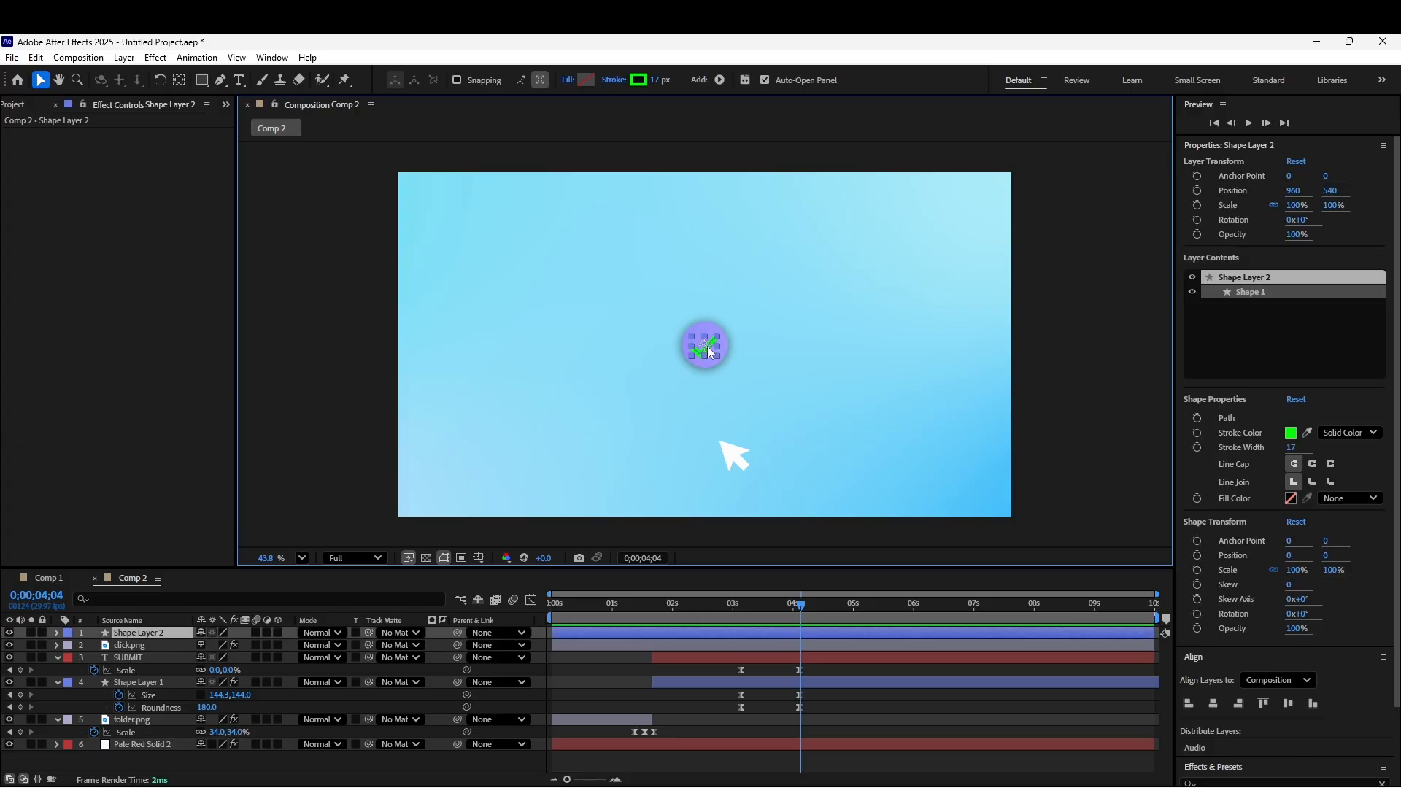
pyautogui.click(1214, 702)
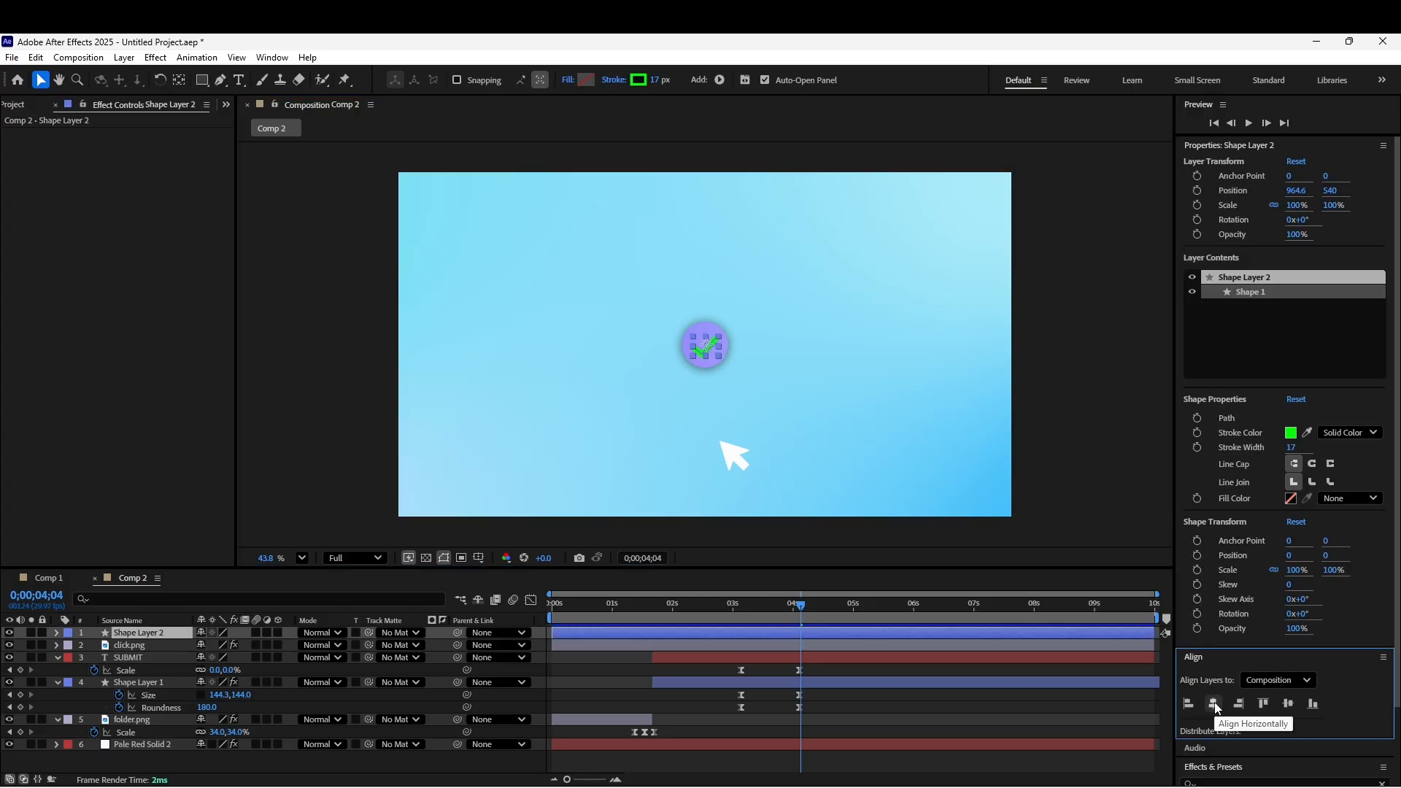
pyautogui.click(1288, 704)
pyautogui.click(1106, 508)
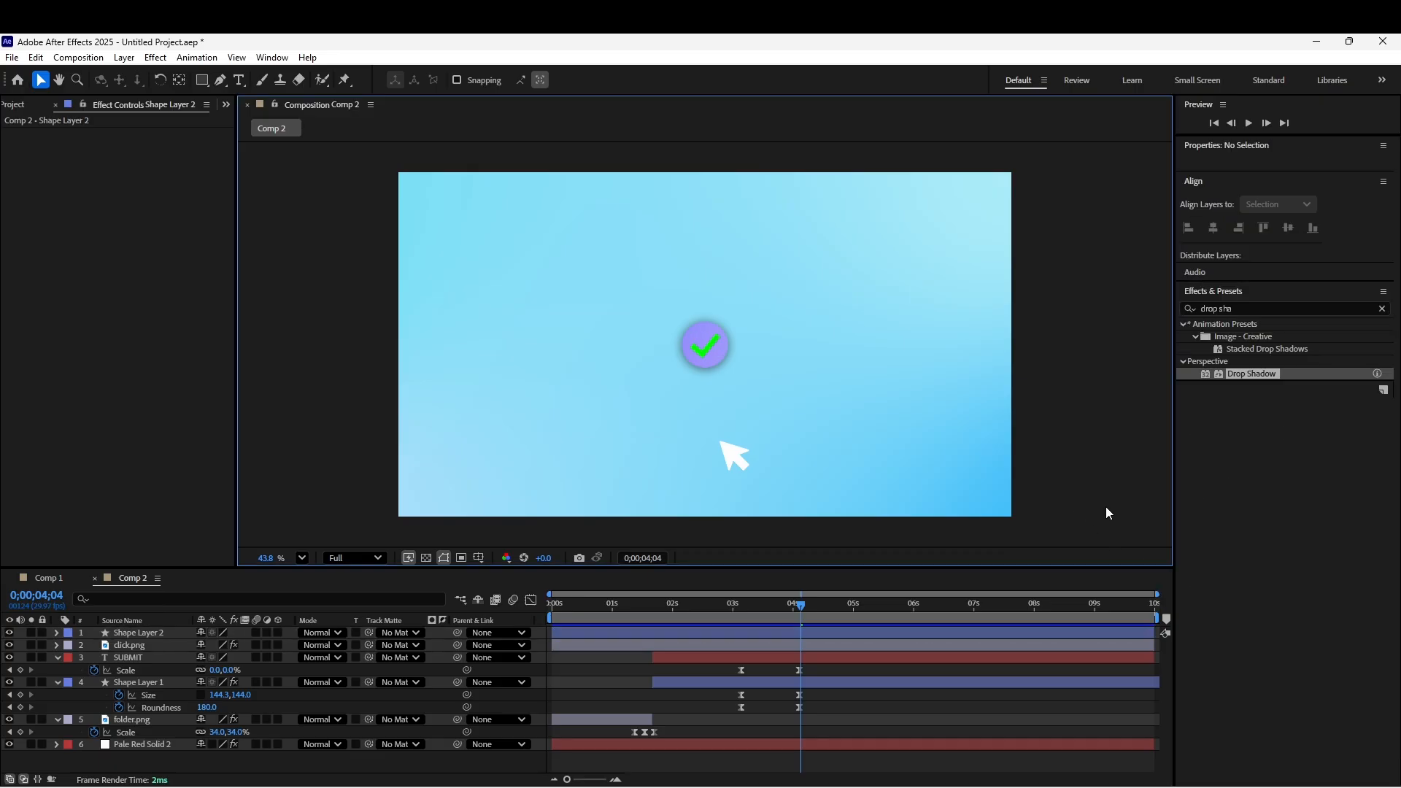
# Trim the start of the check mark layer, Shape Layer 2, to 0;00;04;03
pyautogui.moveTo(803, 606)
pyautogui.mouseDown()
pyautogui.moveTo(594, 621)
pyautogui.moveTo(801, 633)
pyautogui.mouseUp()
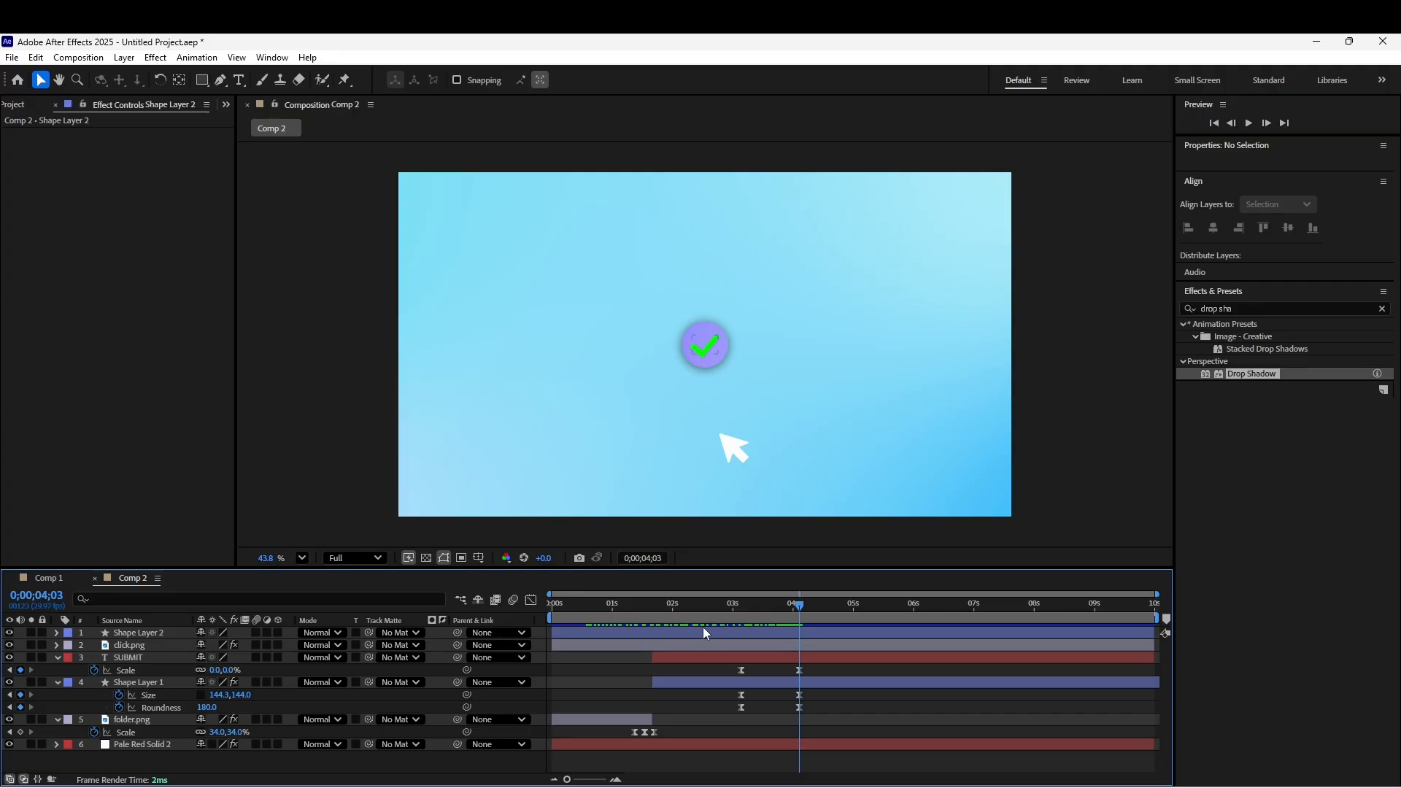
pyautogui.click(567, 631)
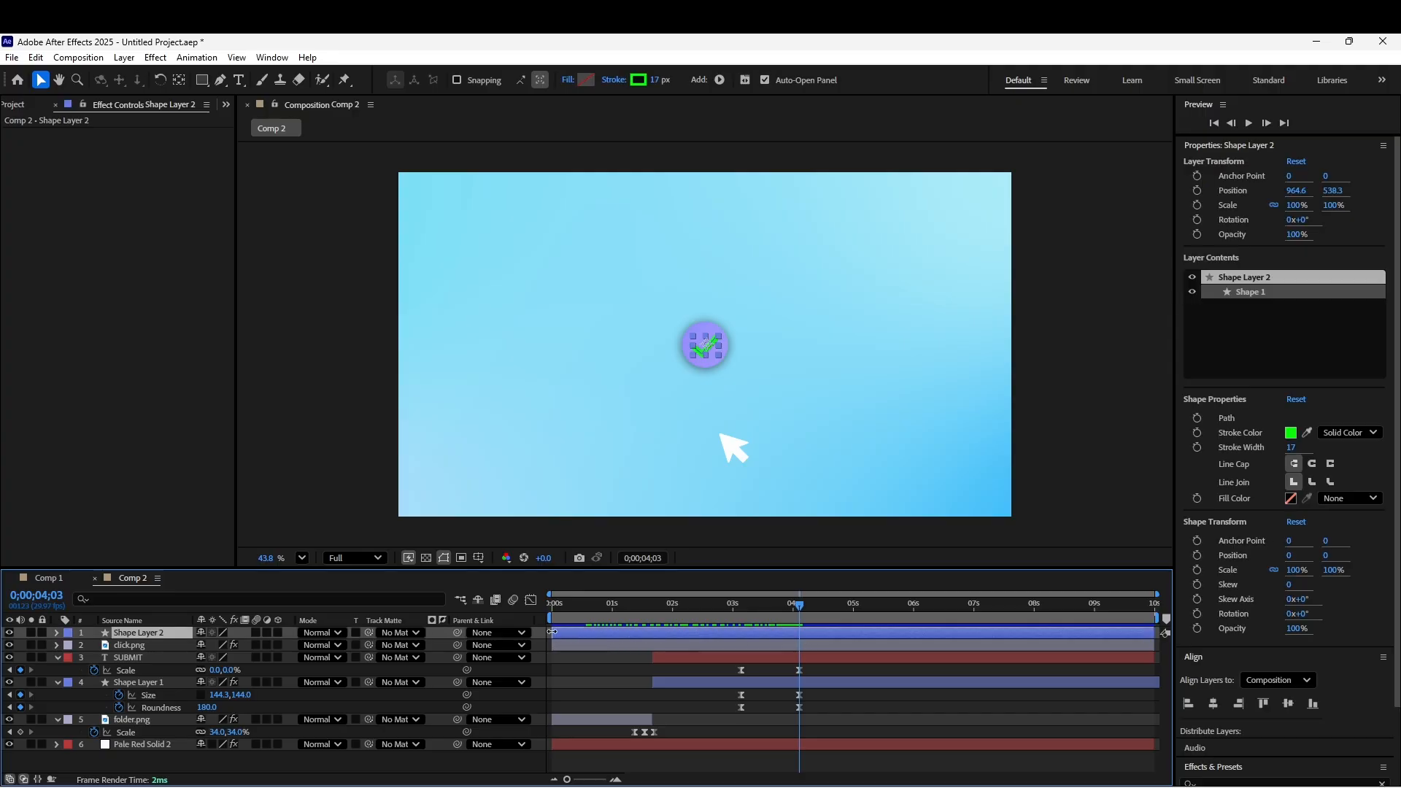
pyautogui.moveTo(552, 633); pyautogui.dragTo(801, 607)
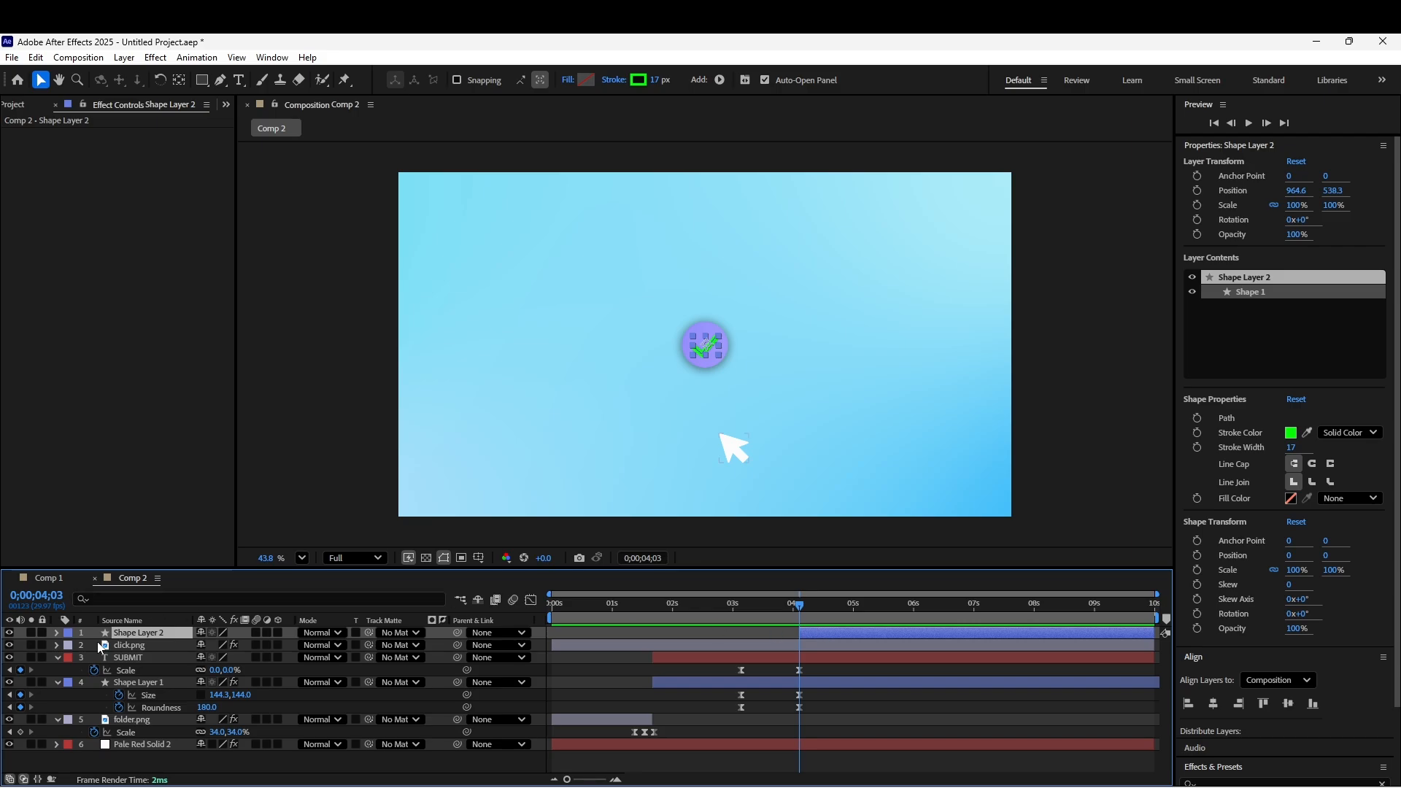
# Expand the check mark layer and add Trim Paths to its contents
pyautogui.click(58, 633)
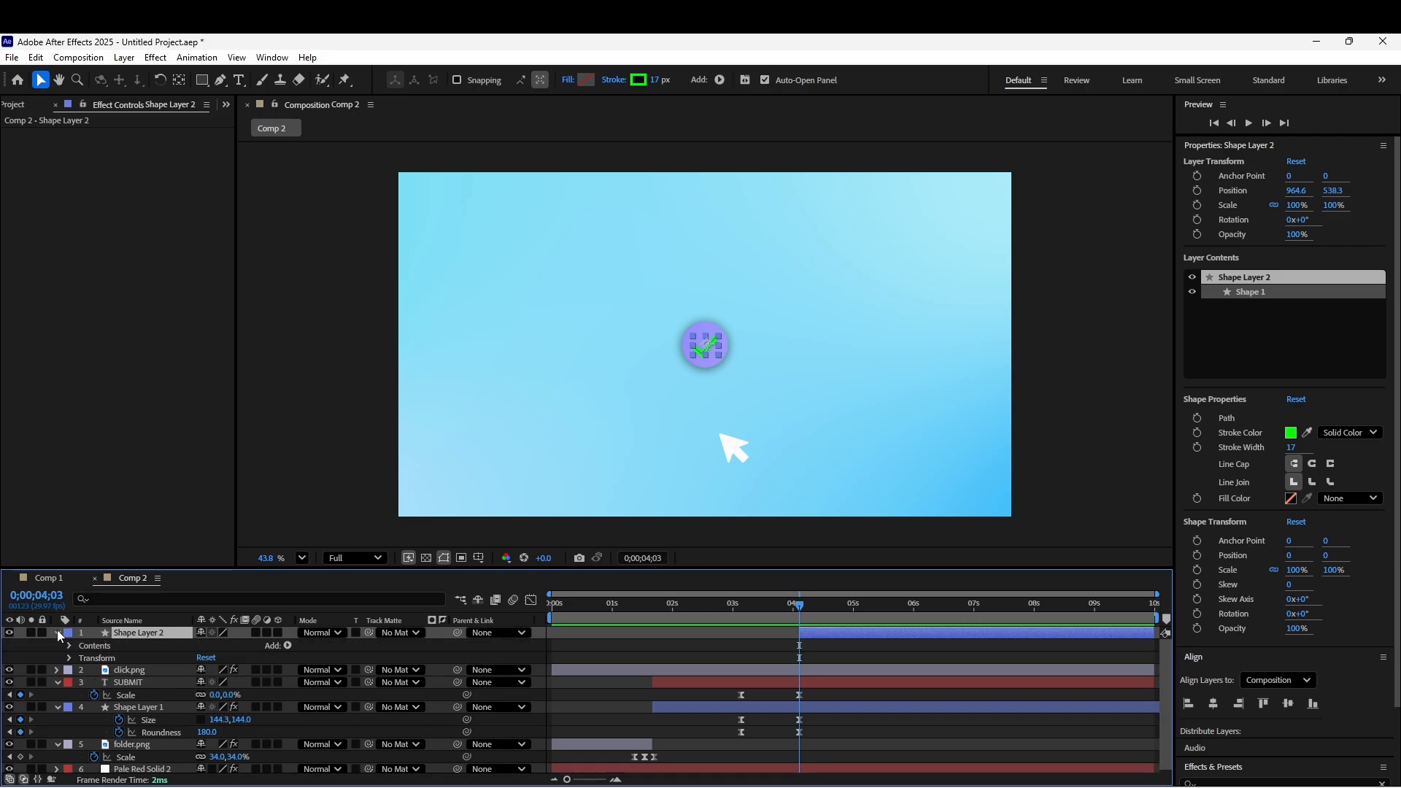
pyautogui.click(287, 645)
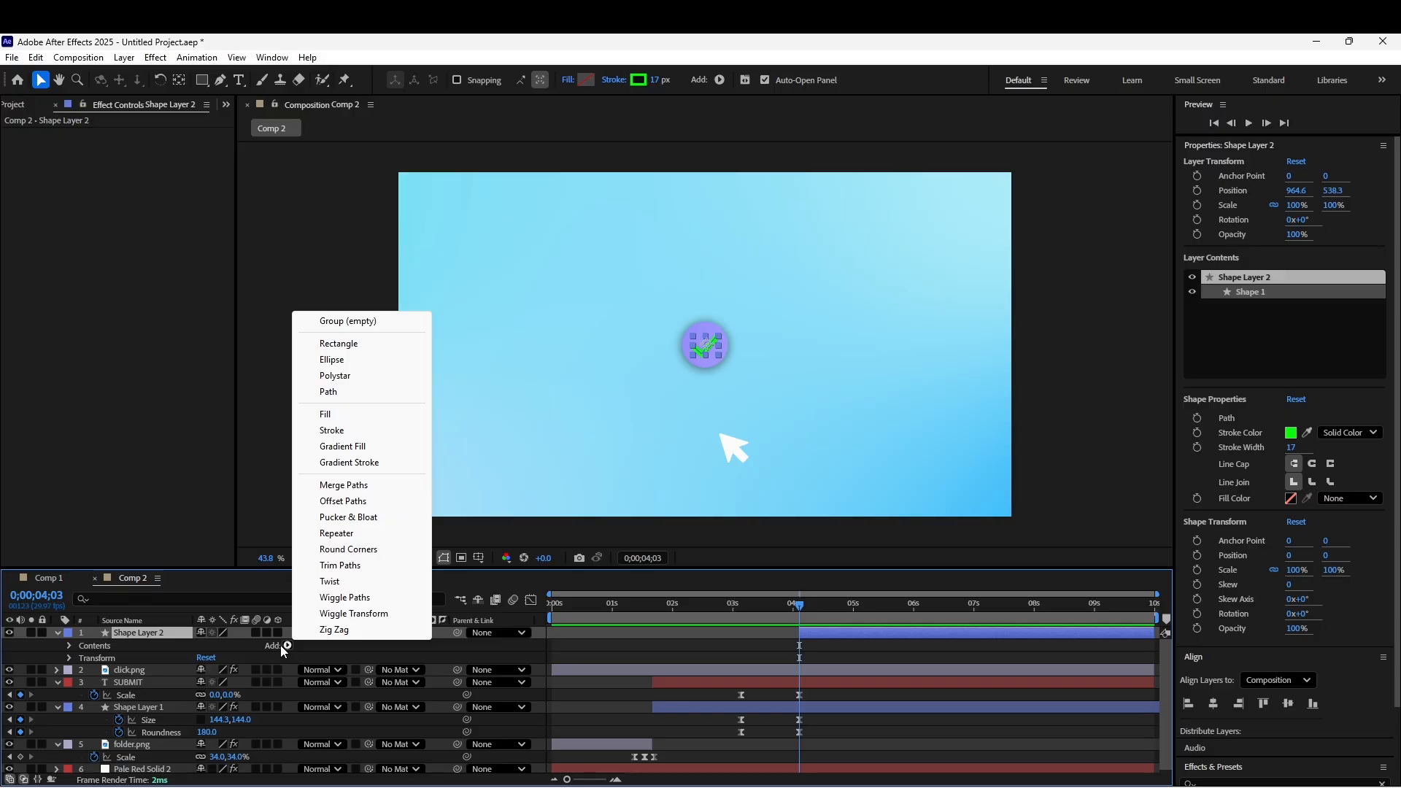
pyautogui.click(342, 564)
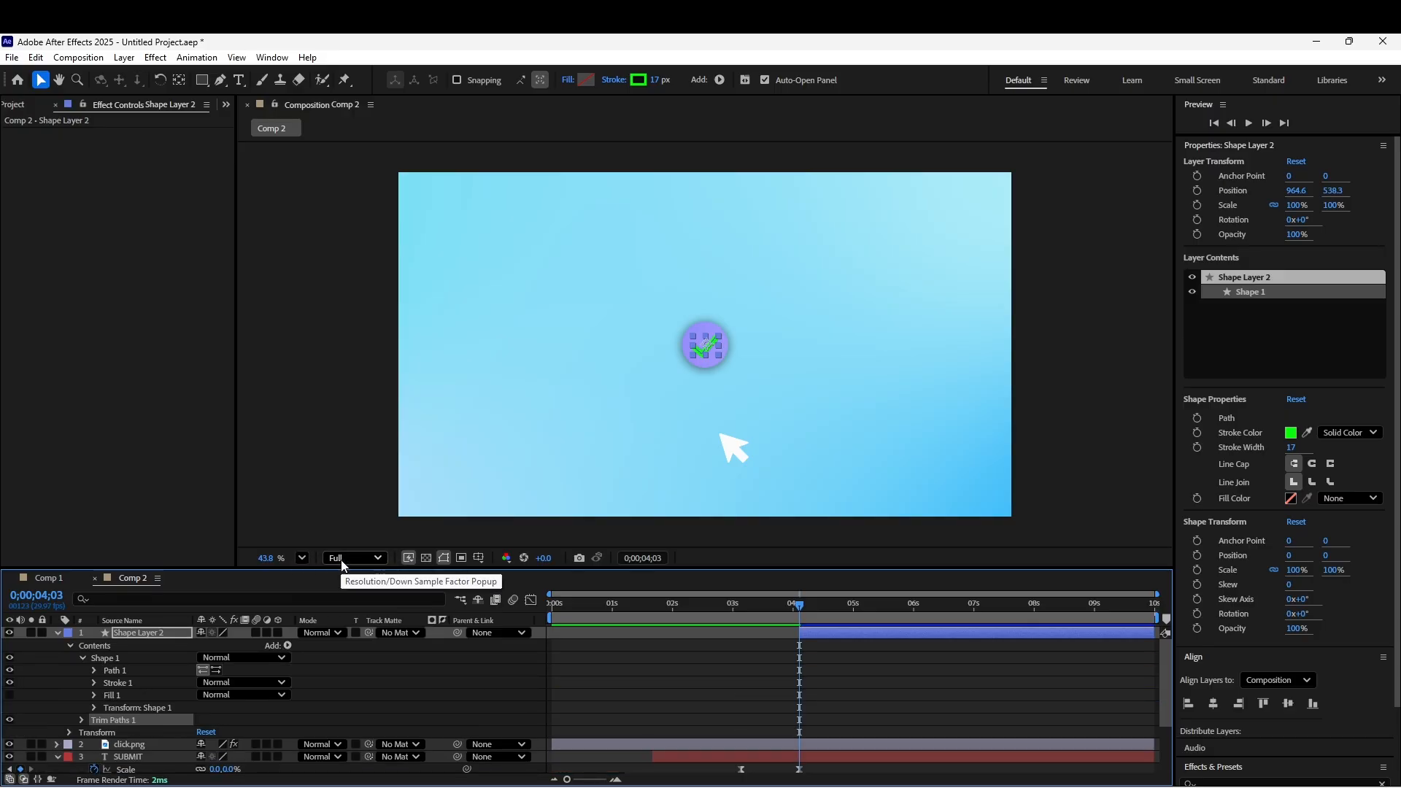
# Keyframe the Trim Paths End value at 0% at 0;00;04;03
pyautogui.click(82, 718)
pyautogui.scroll(-2, 102, 718)
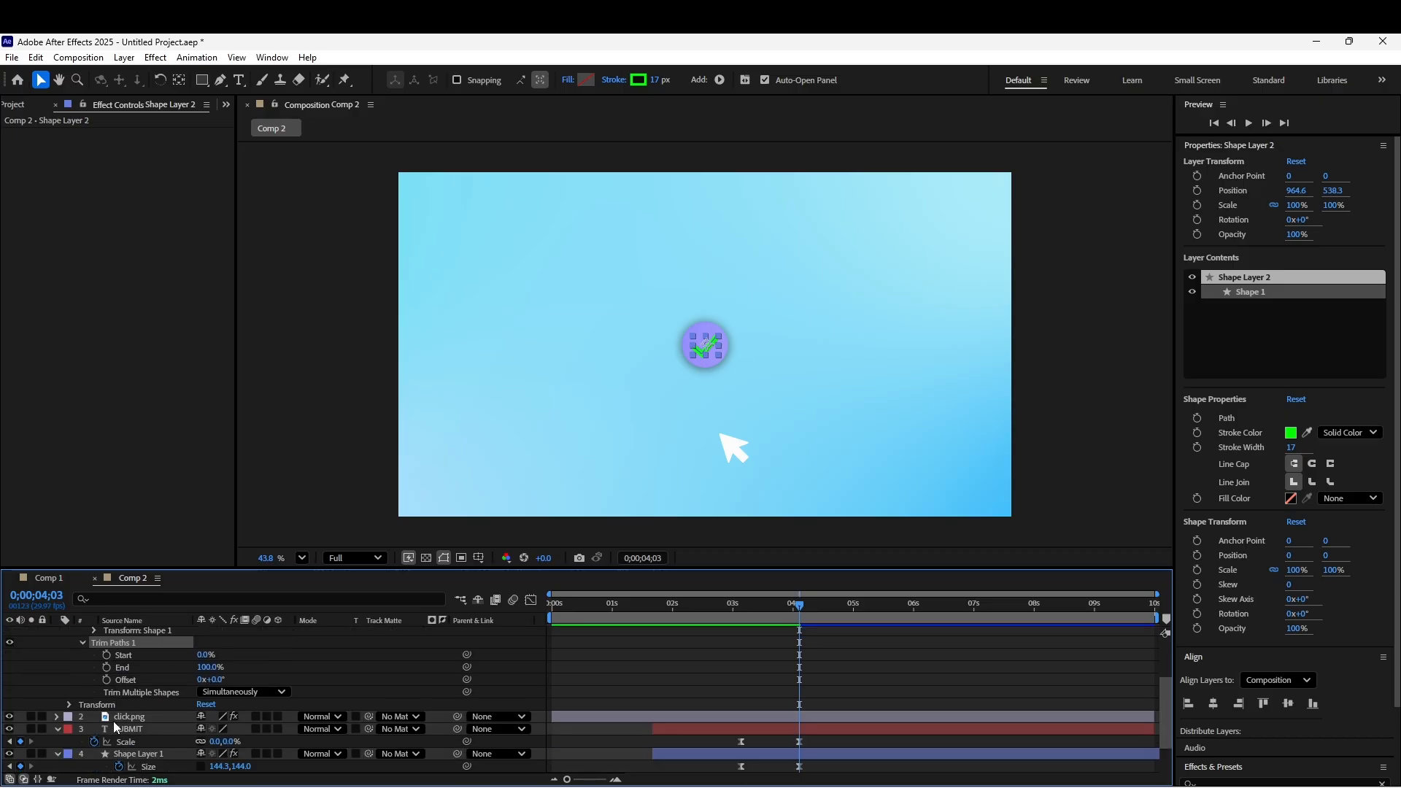
pyautogui.click(106, 667)
pyautogui.click(205, 668)
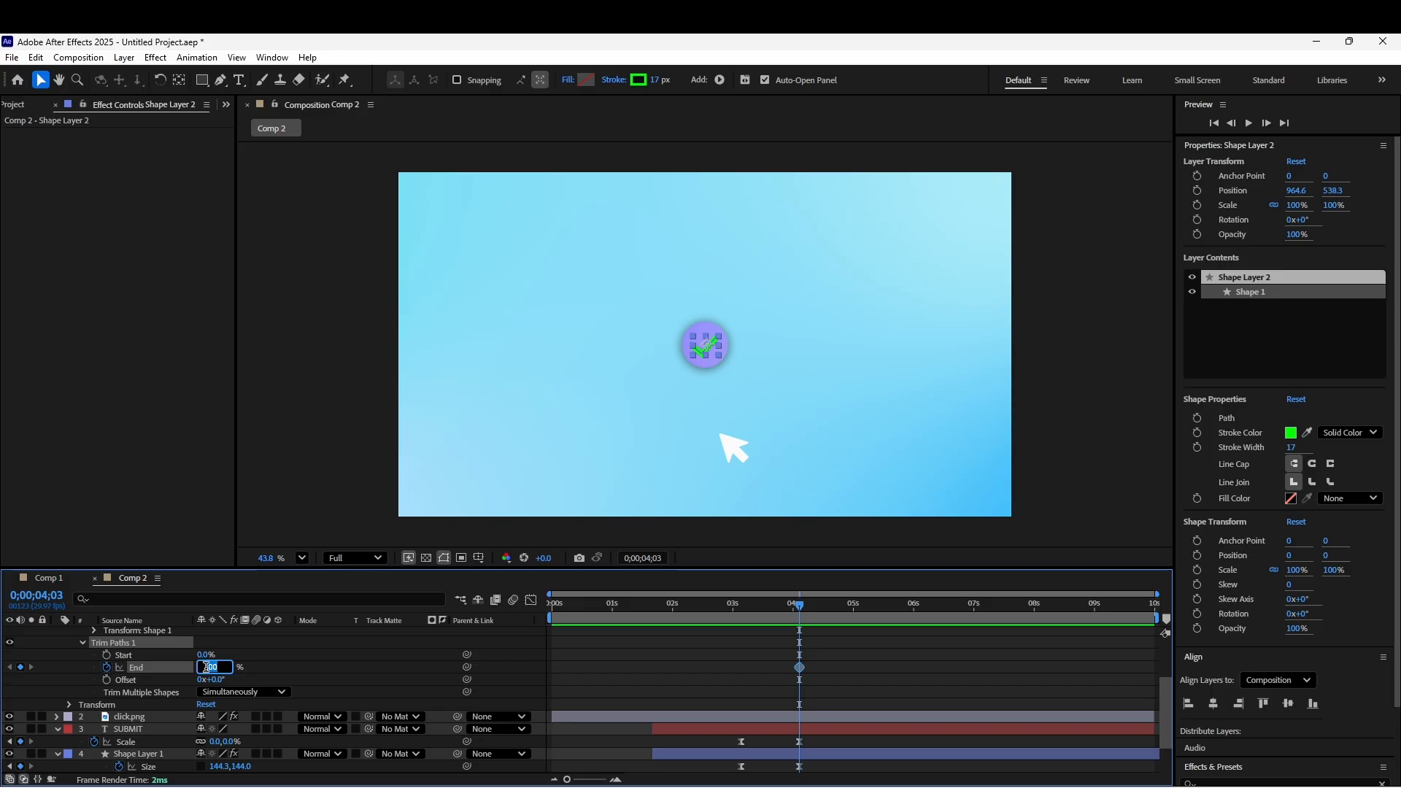
pyautogui.write('0')
pyautogui.press('Return')
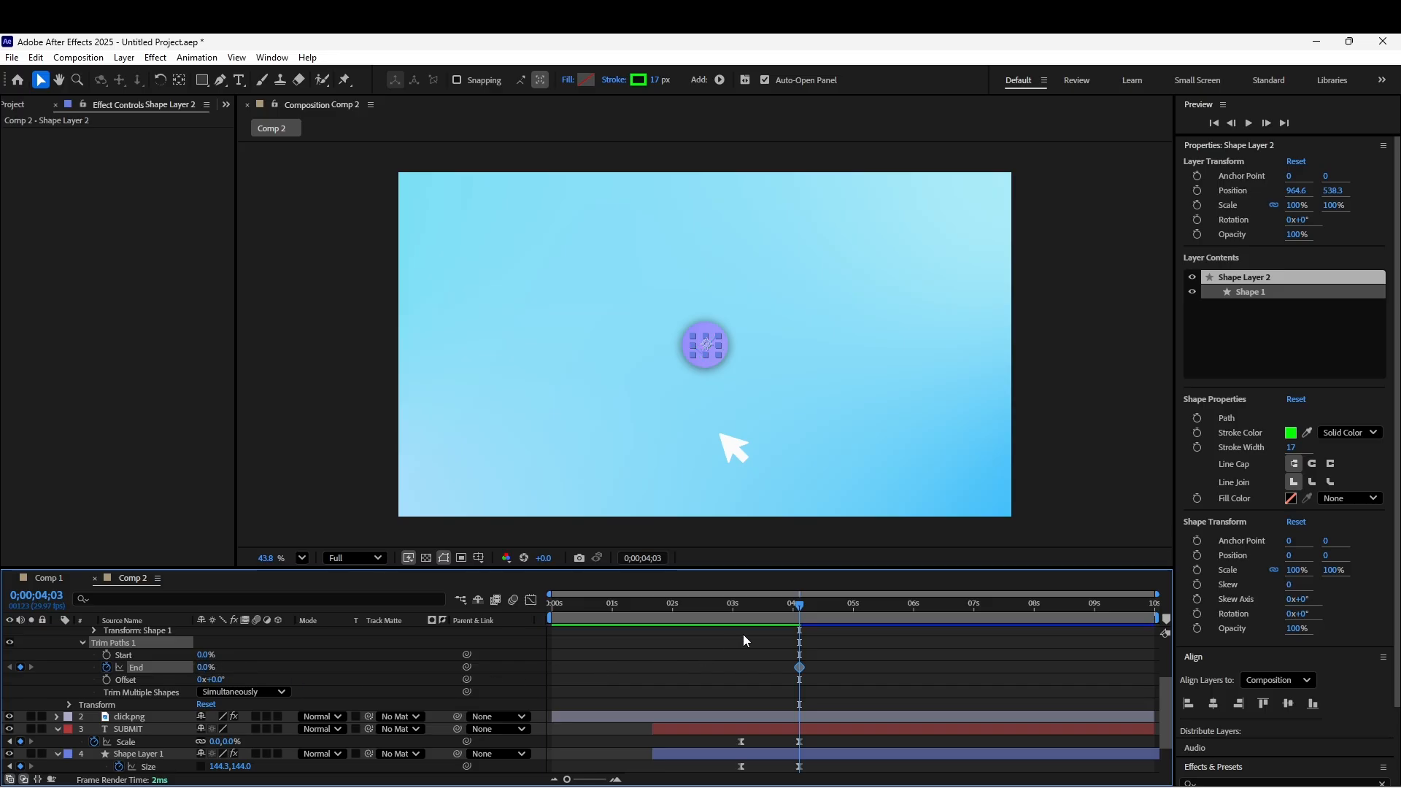
# At 0;00;04;21, set the Trim Paths End value to 100% and preview the check mark drawing on
pyautogui.moveTo(800, 602); pyautogui.dragTo(836, 601)
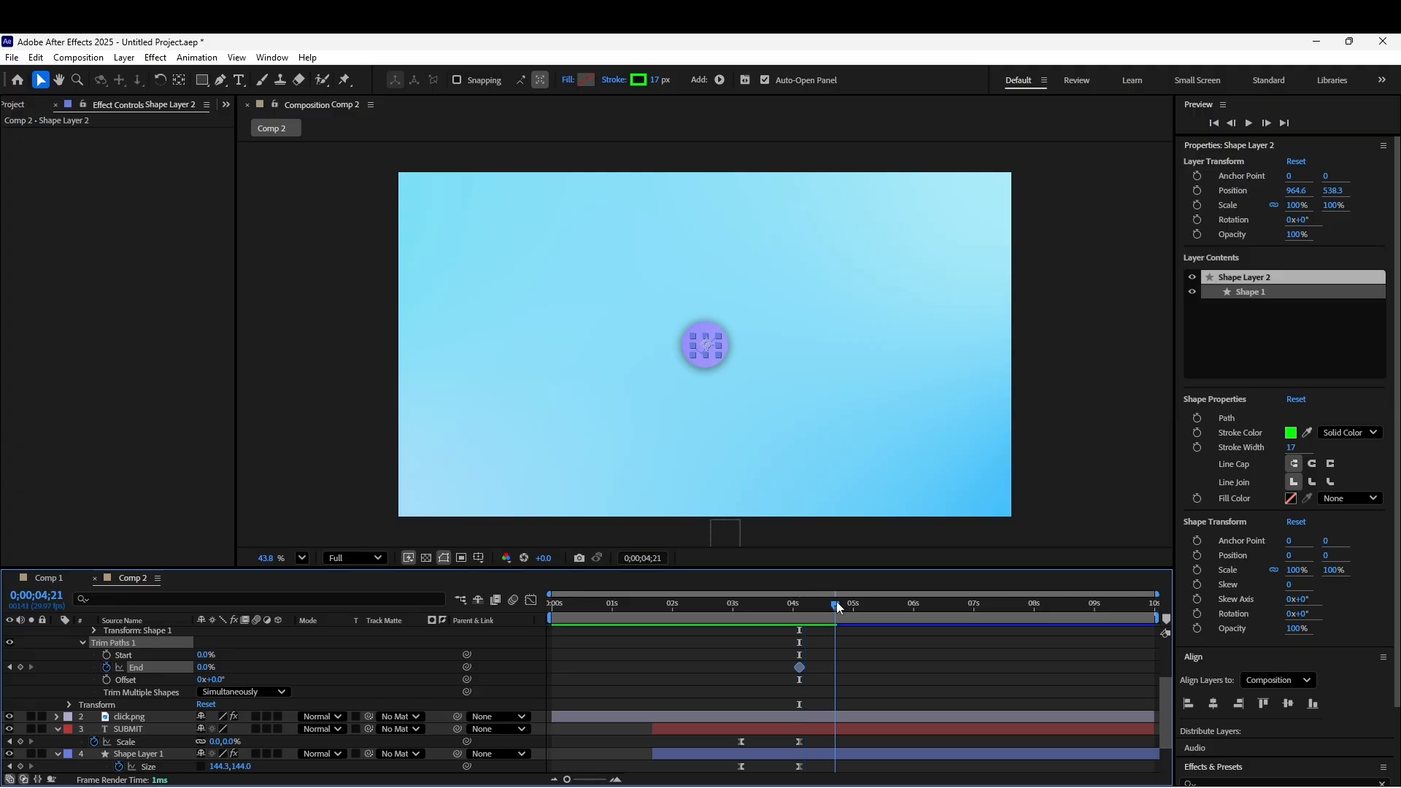
pyautogui.click(205, 668)
pyautogui.write('1')
pyautogui.press('Return')
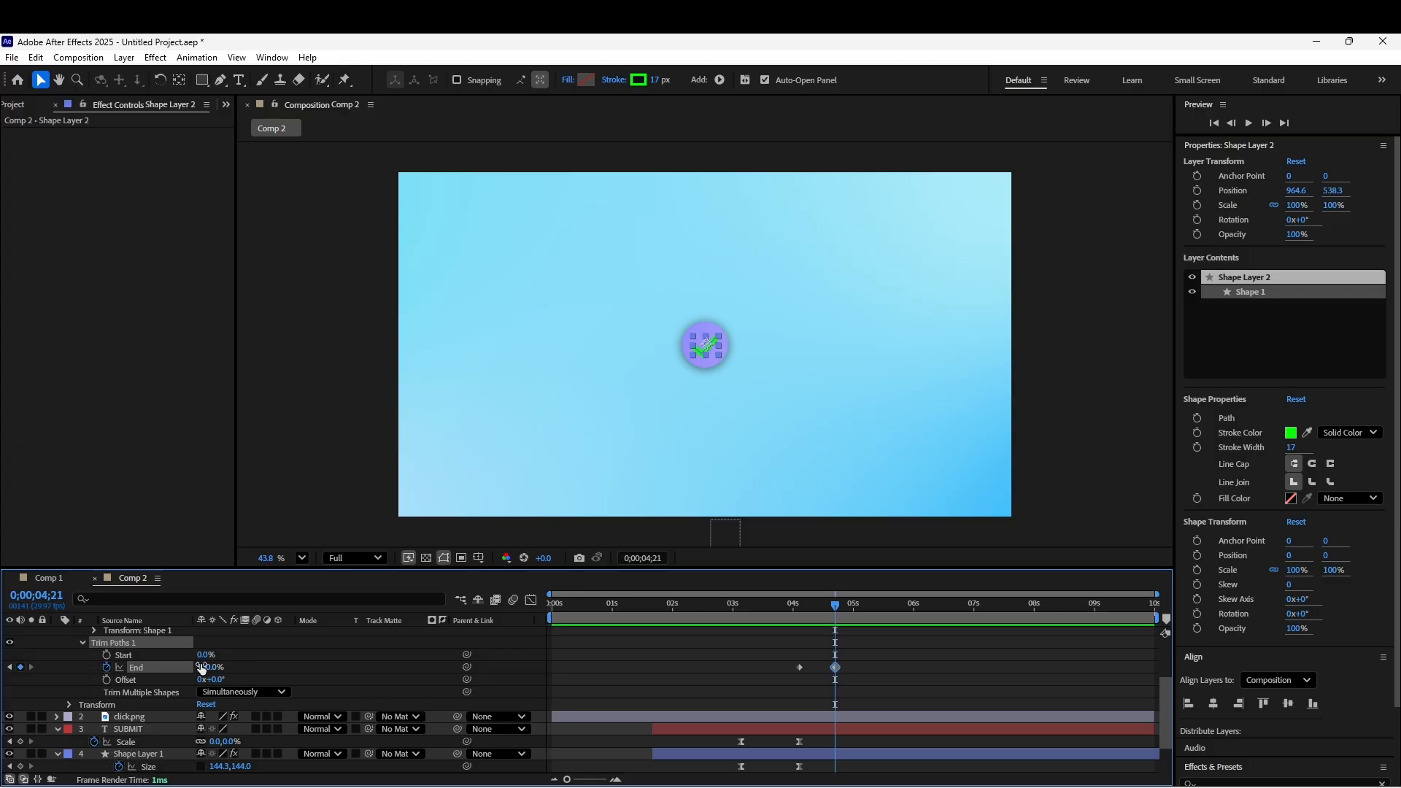
pyautogui.moveTo(836, 603); pyautogui.dragTo(783, 607)
pyautogui.press('space')
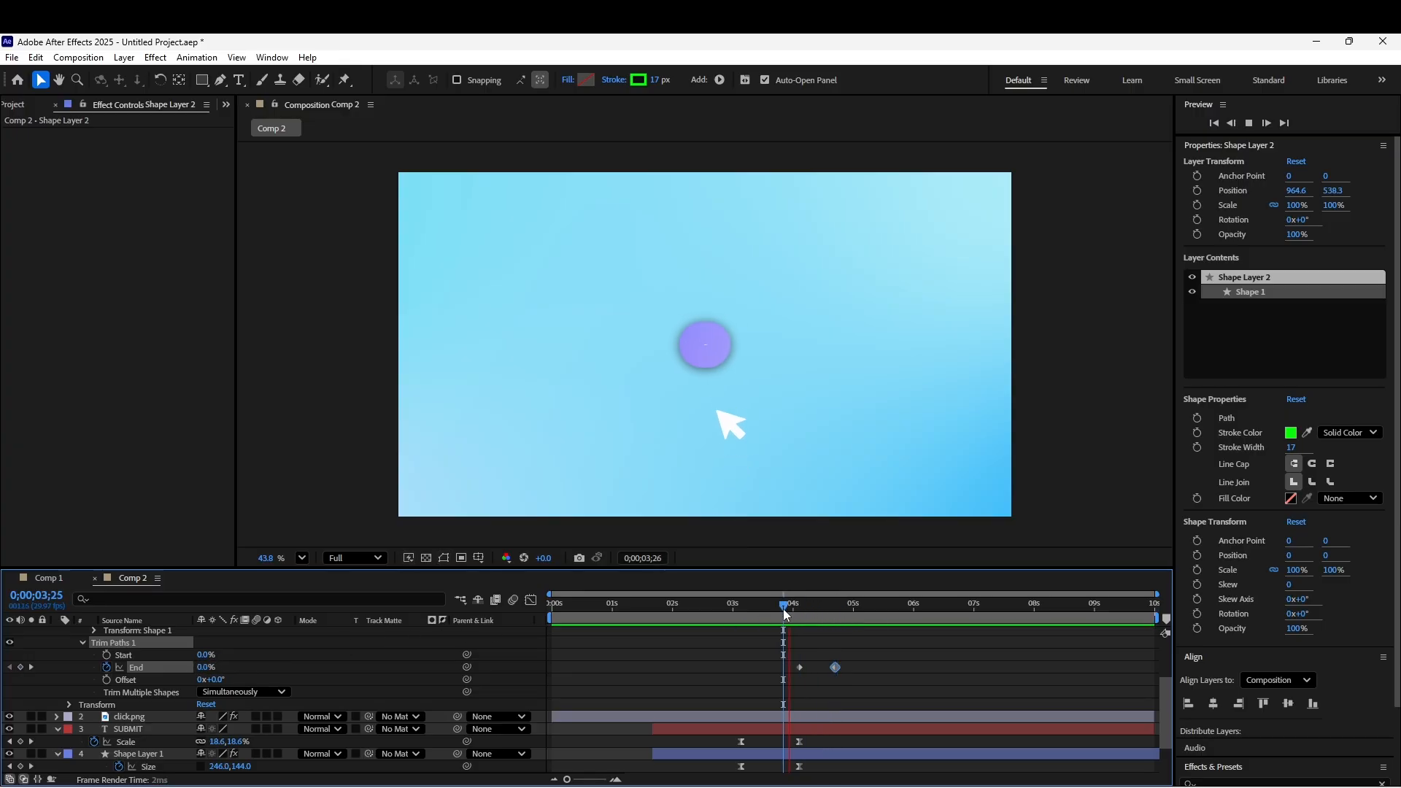
pyautogui.press('space')
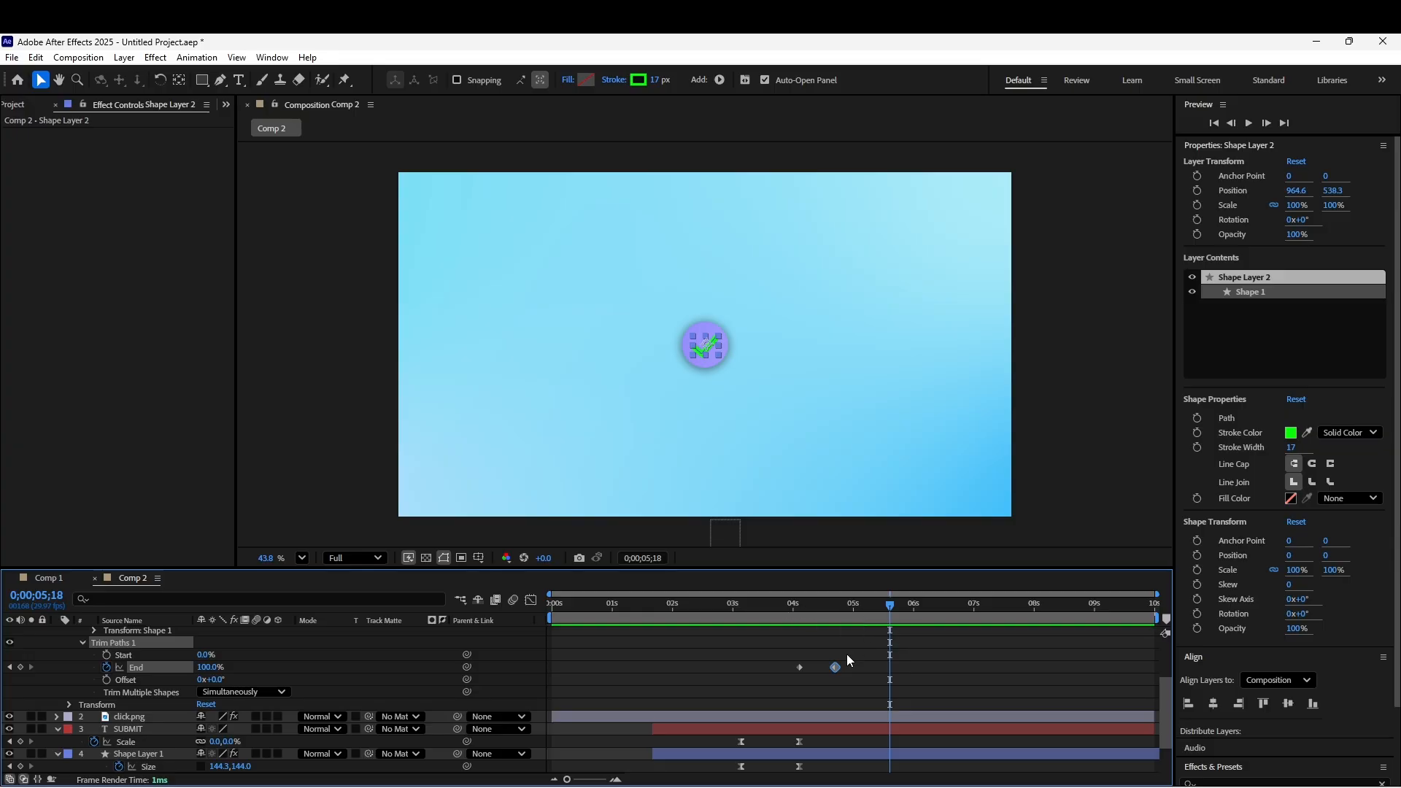
# Shift the second Trim Paths End keyframe slightly earlier and preview the faster check mark reveal
pyautogui.moveTo(836, 667); pyautogui.dragTo(829, 669)
pyautogui.moveTo(889, 629); pyautogui.dragTo(789, 626)
pyautogui.press('space')
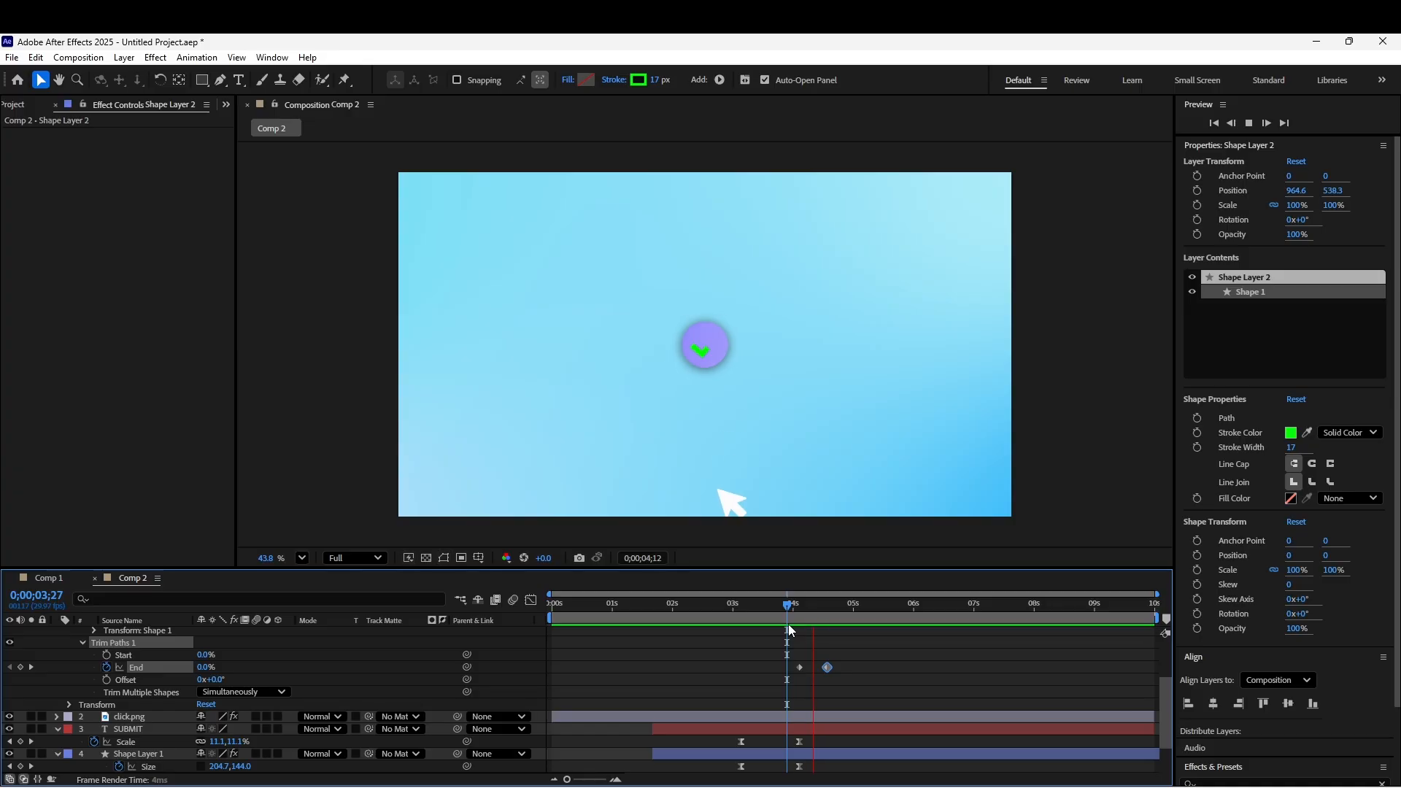
pyautogui.press('space')
# Apply Easy Ease to both Trim Paths End keyframes, collapse Trim Paths, and play the animation from the start
pyautogui.moveTo(795, 646); pyautogui.dragTo(848, 681)
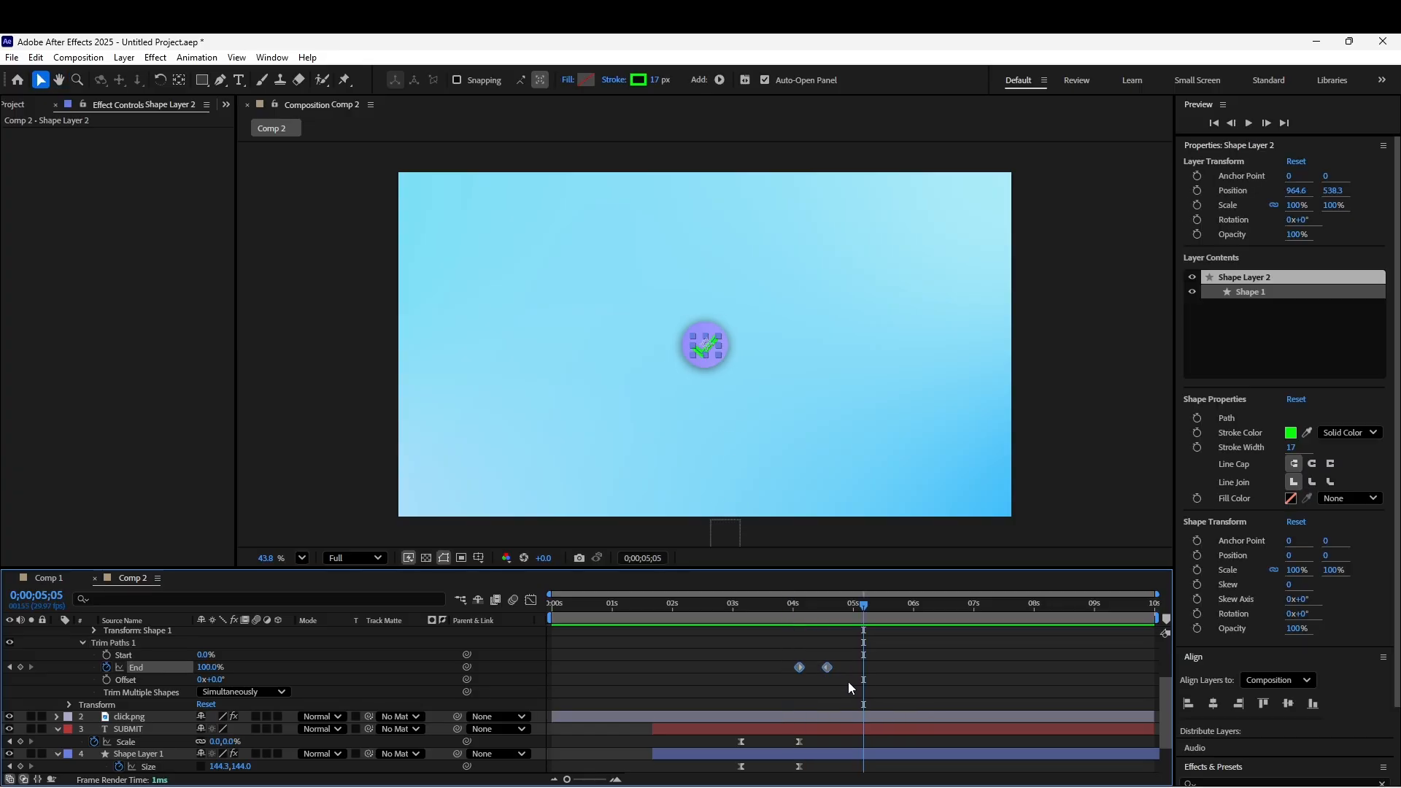
pyautogui.press('F9')
pyautogui.click(82, 642)
pyautogui.press('Home')
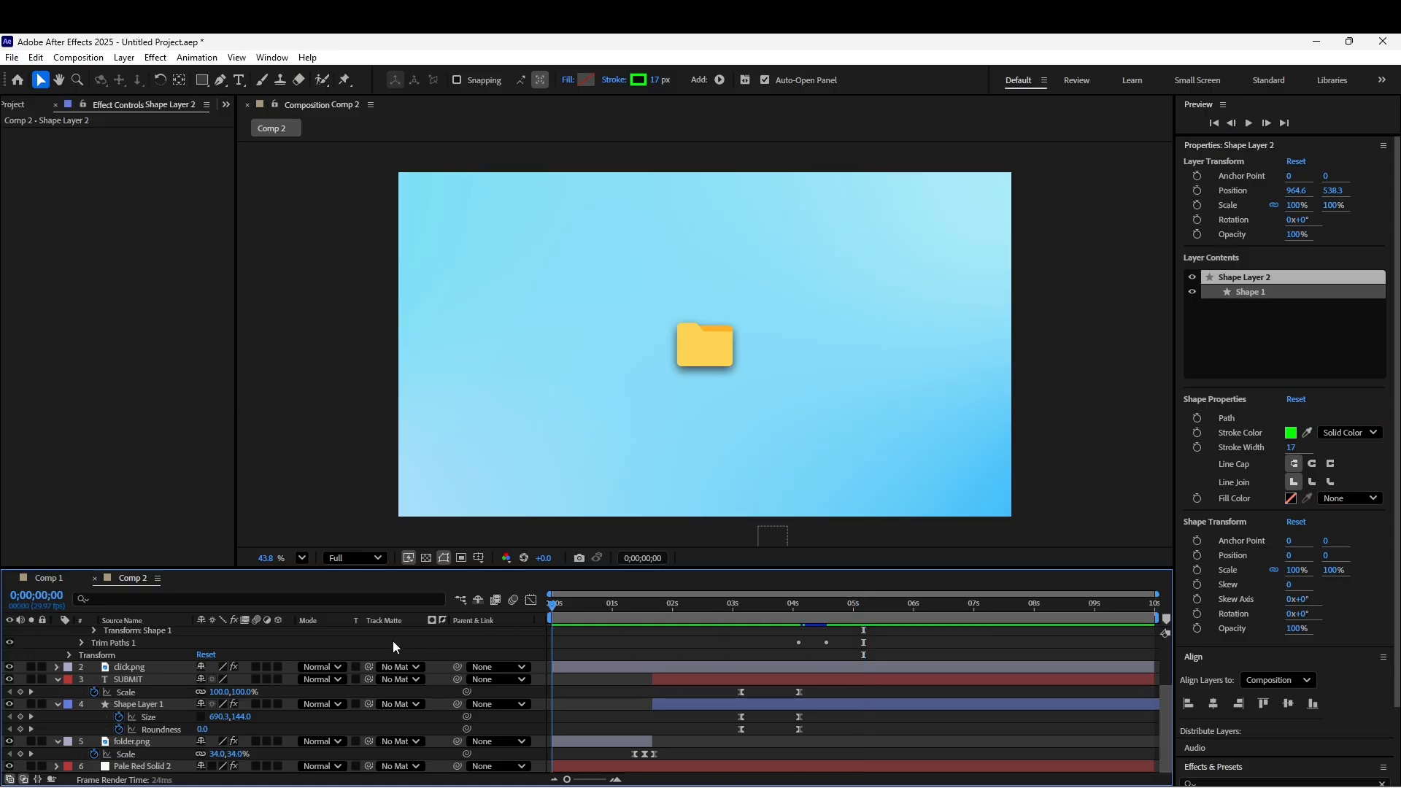
pyautogui.press('space')
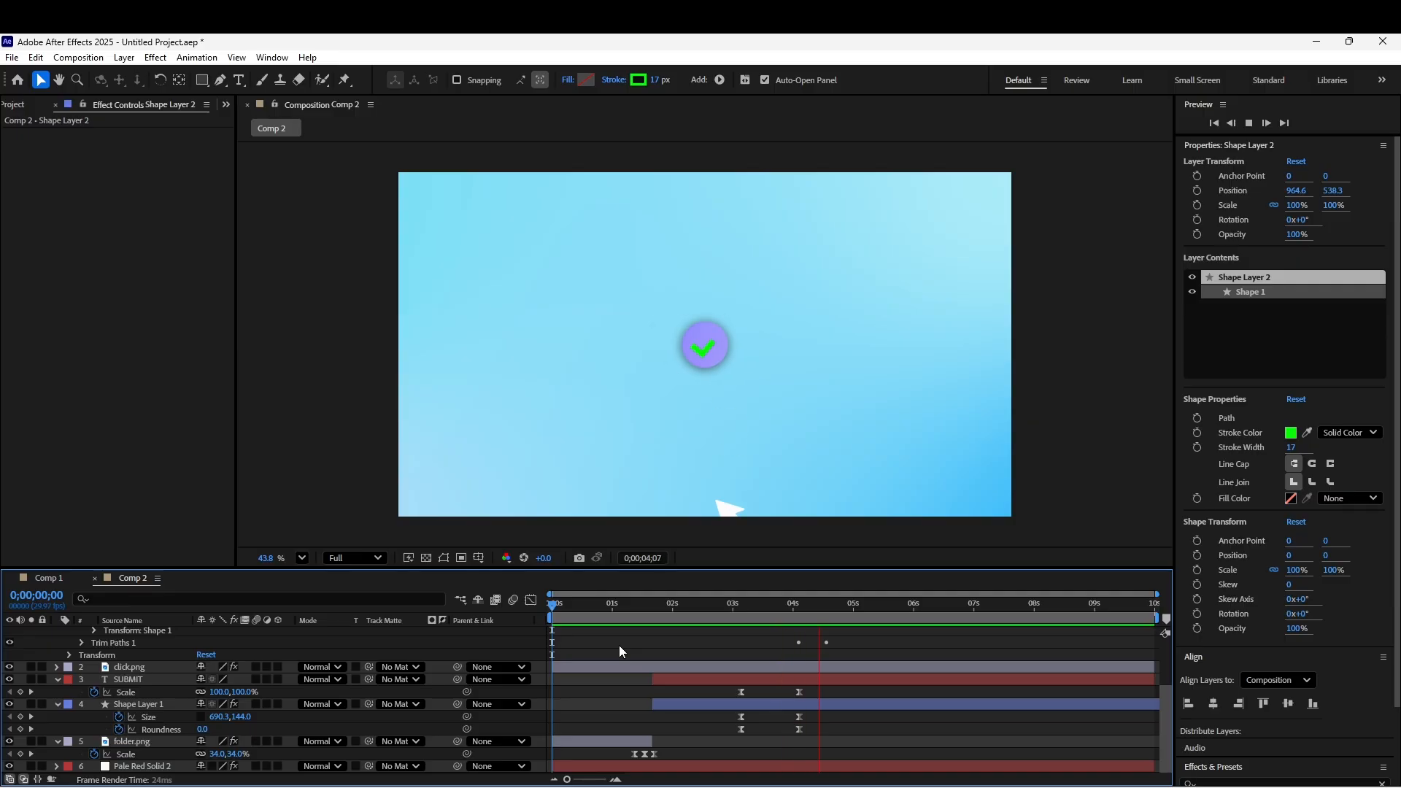
pyautogui.press('space')
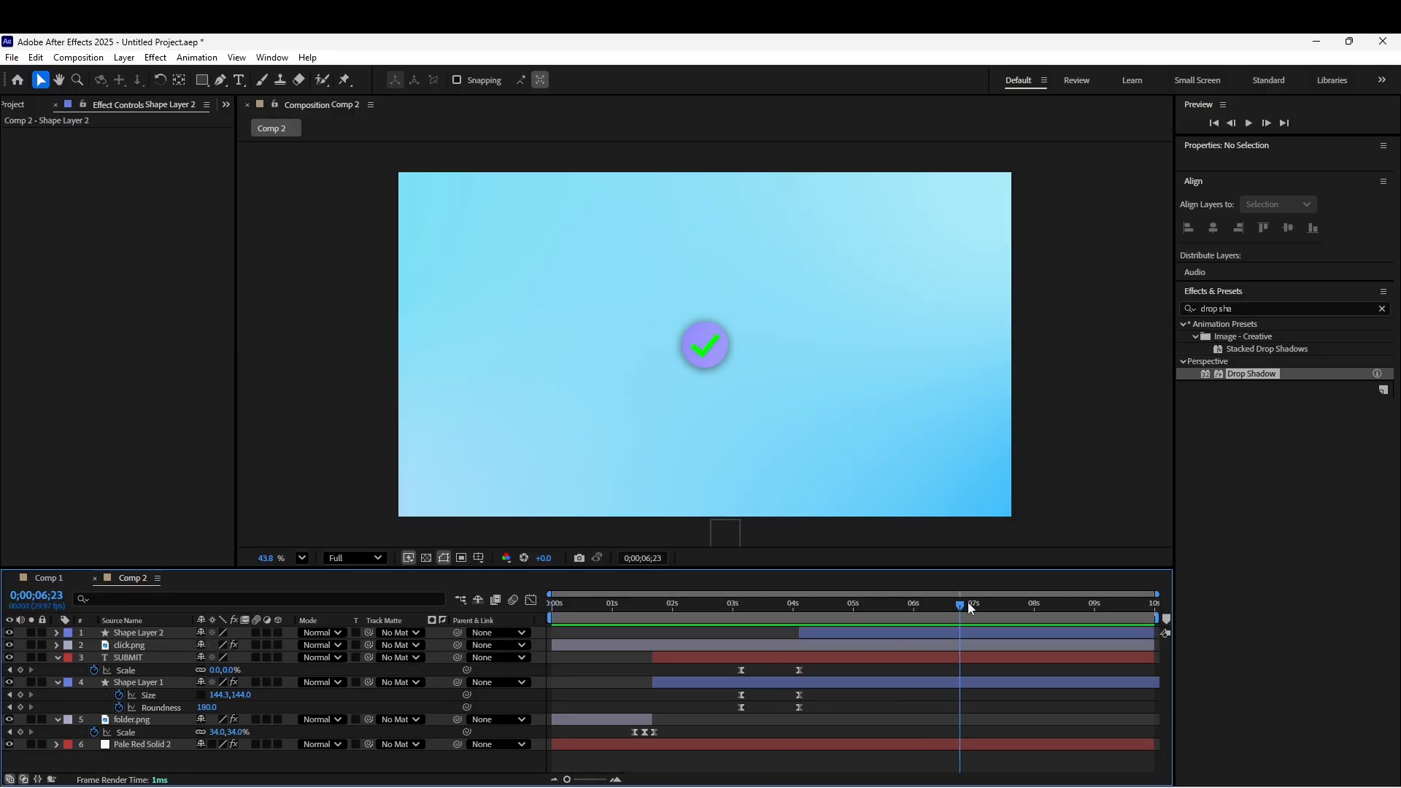
# Collapse the Shape Layer 1, SUBMIT and folder.png layers and preview the composition from 0;00;00;00
pyautogui.moveTo(964, 602); pyautogui.dragTo(448, 666)
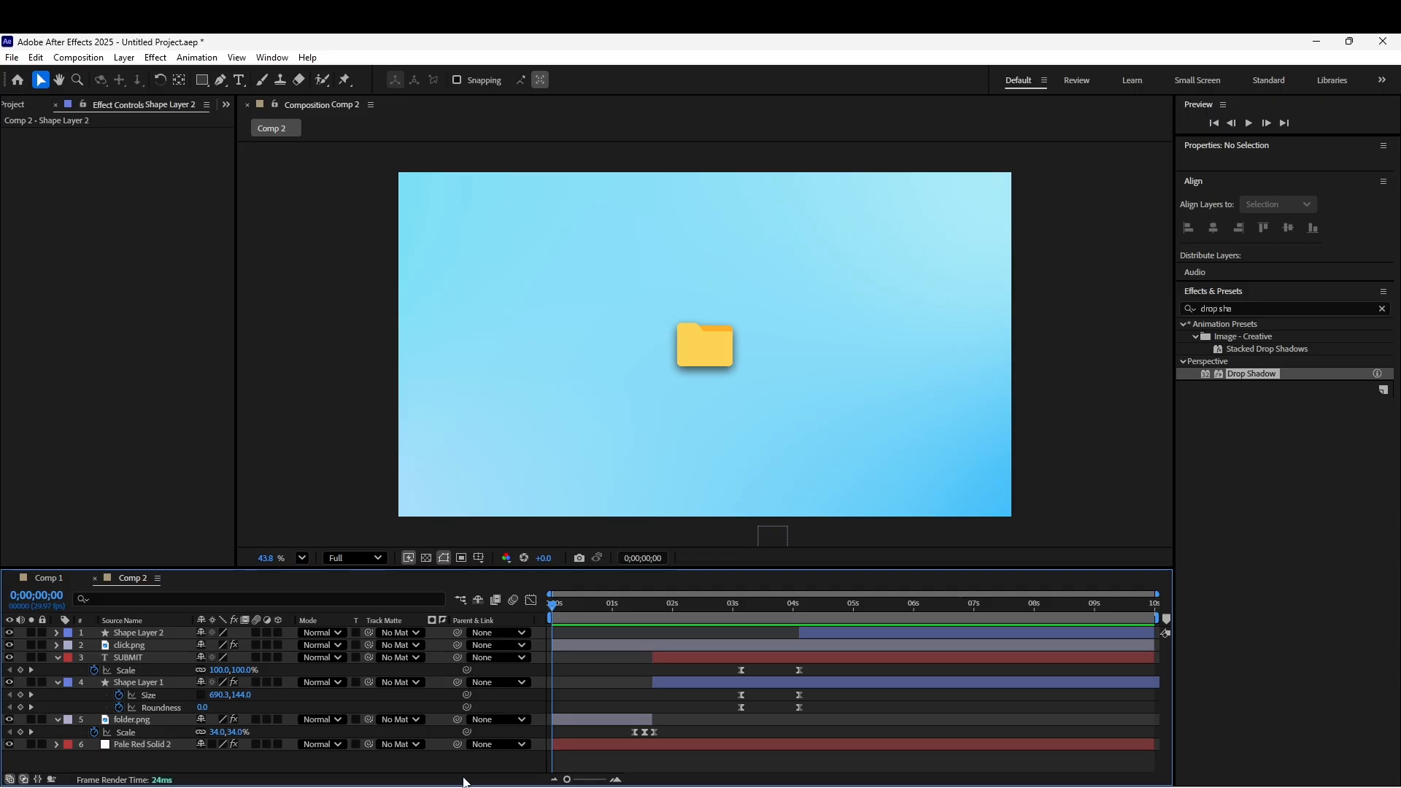
pyautogui.click(55, 681)
pyautogui.click(57, 658)
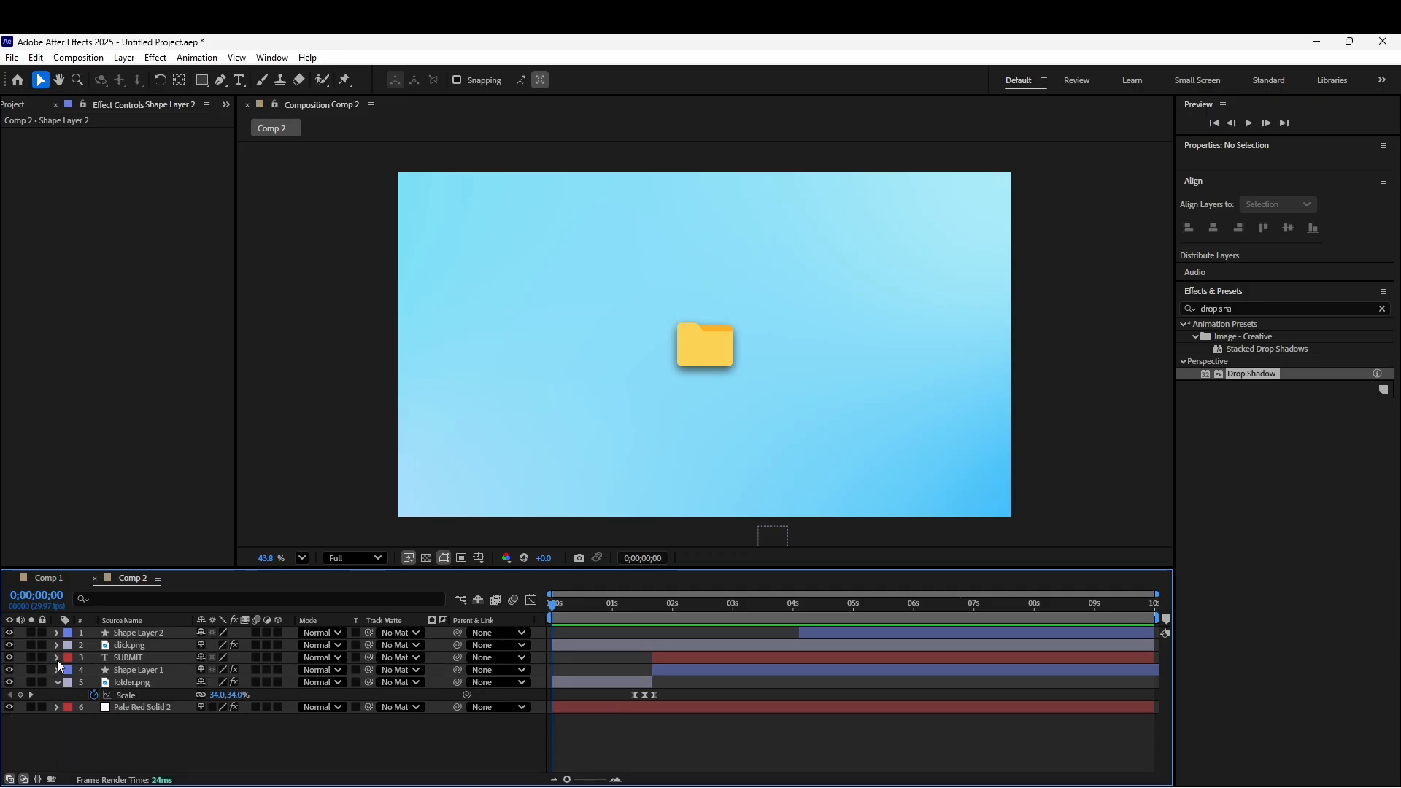
pyautogui.click(58, 682)
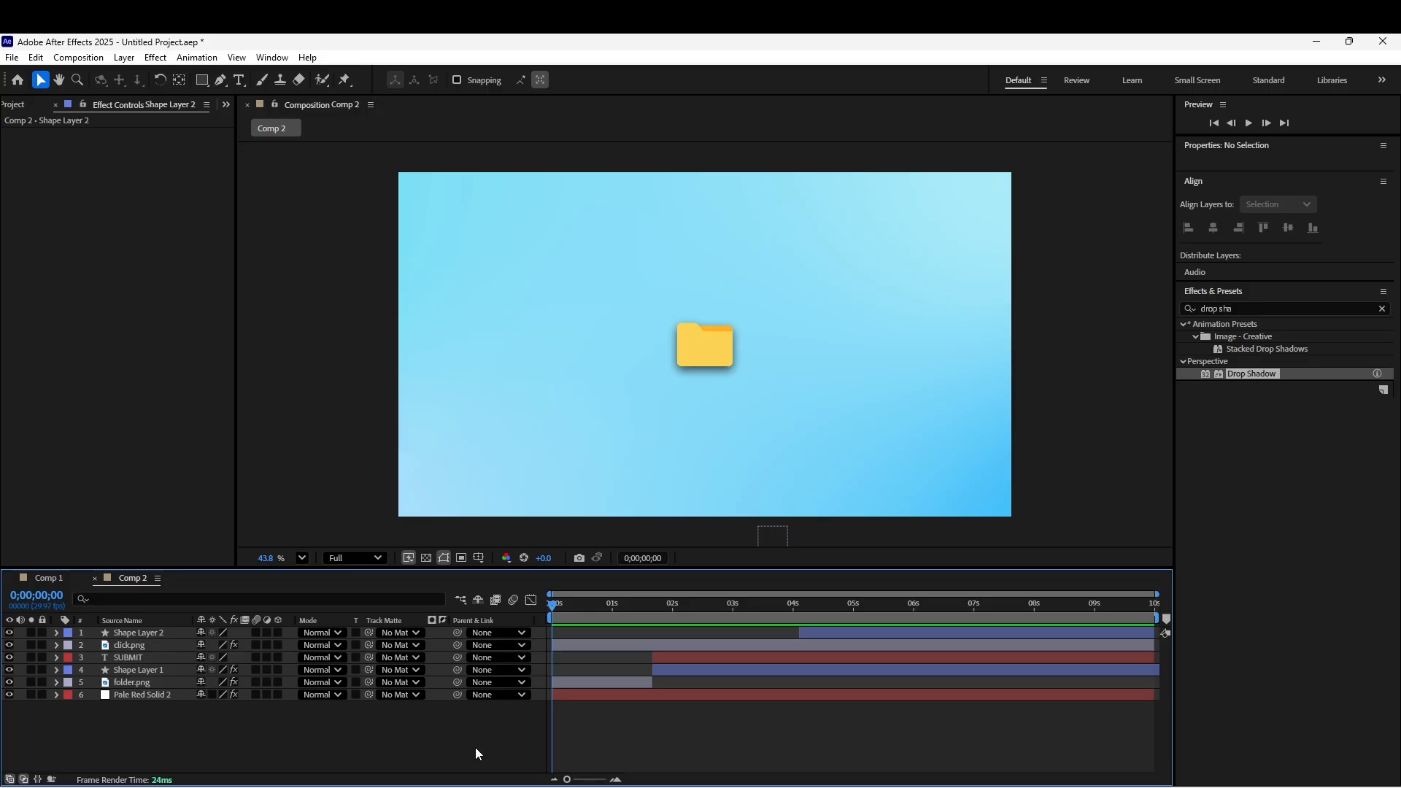
pyautogui.press('space')
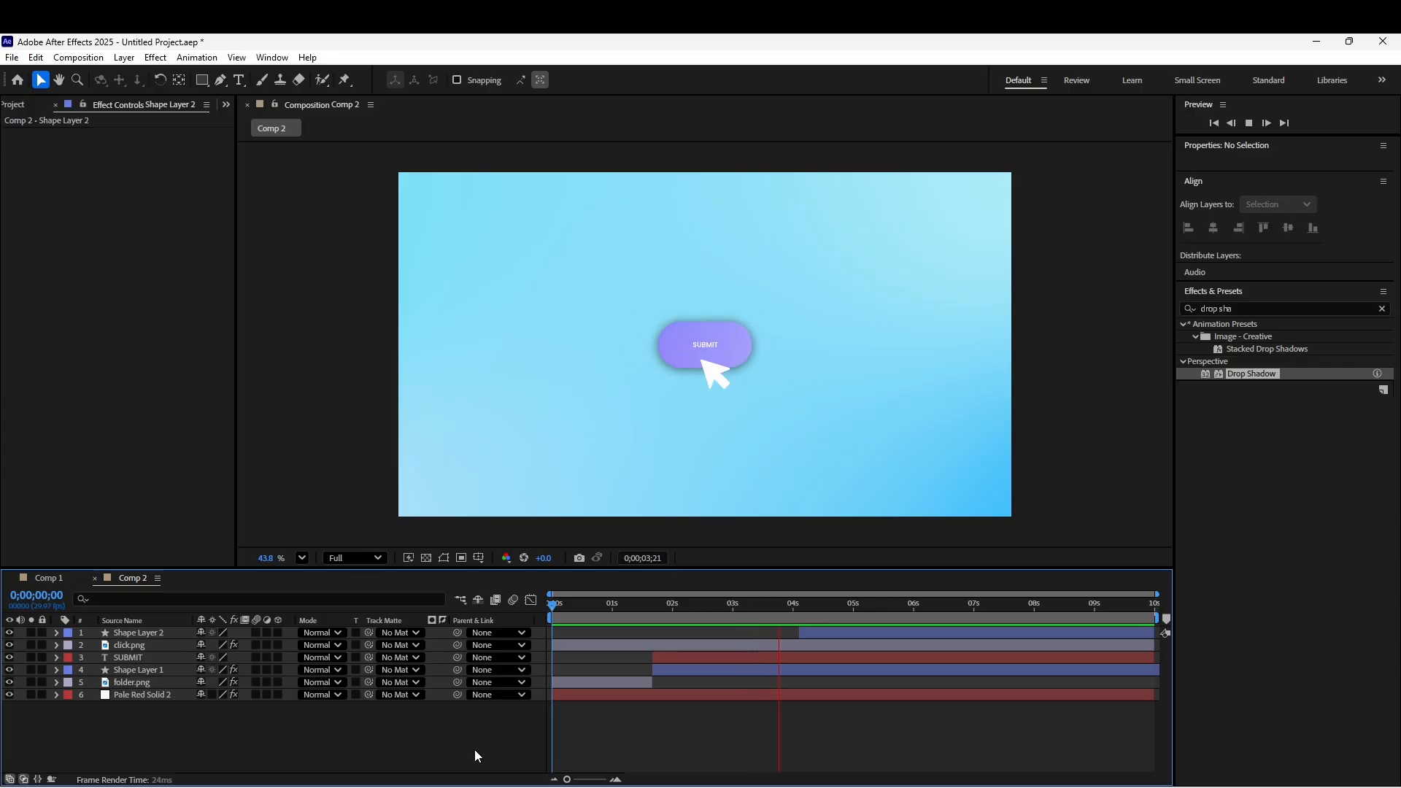
pyautogui.press('space')
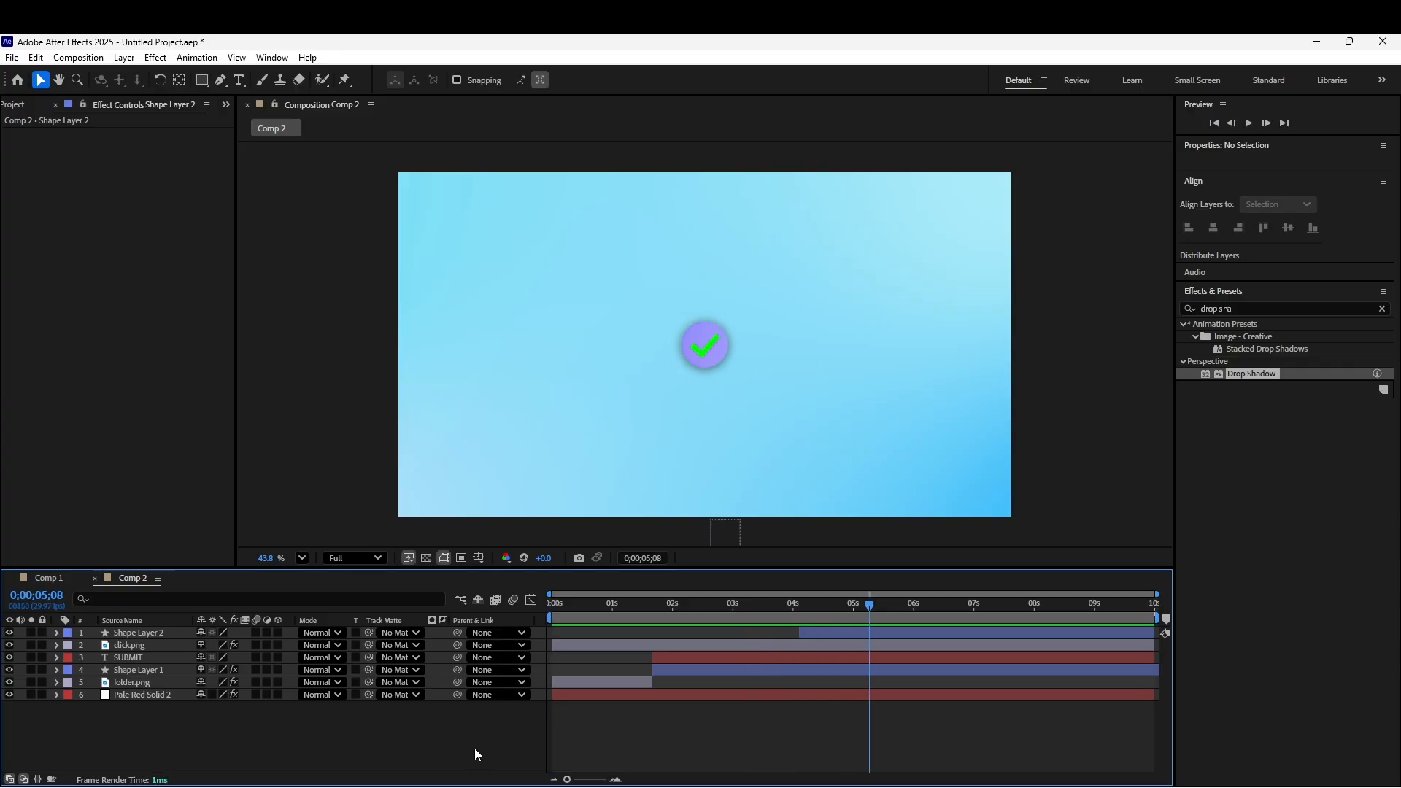
# Apply a Drop Shadow to the check mark layer with a distance of 10 and a softness of 49
pyautogui.click(837, 630)
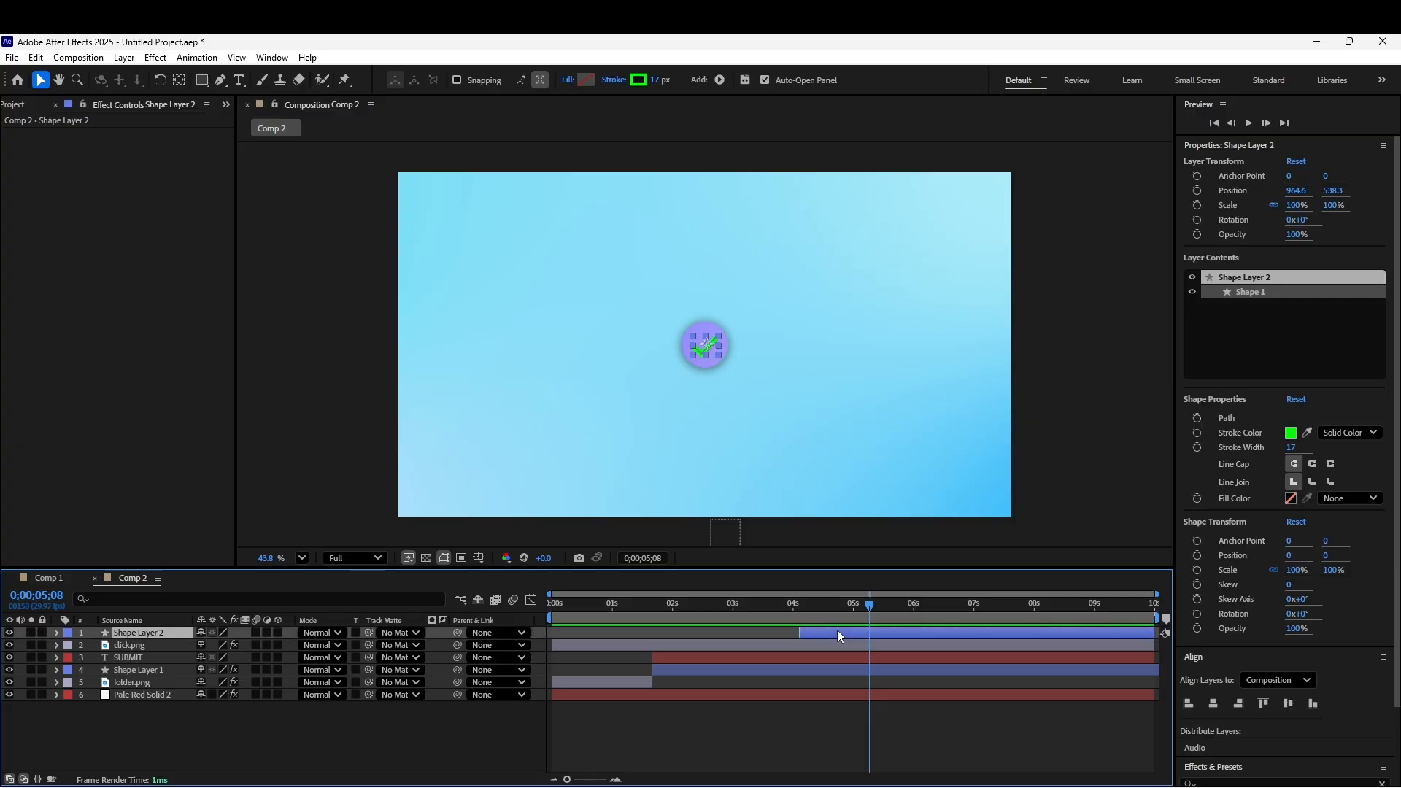
pyautogui.scroll(-2, 1188, 632)
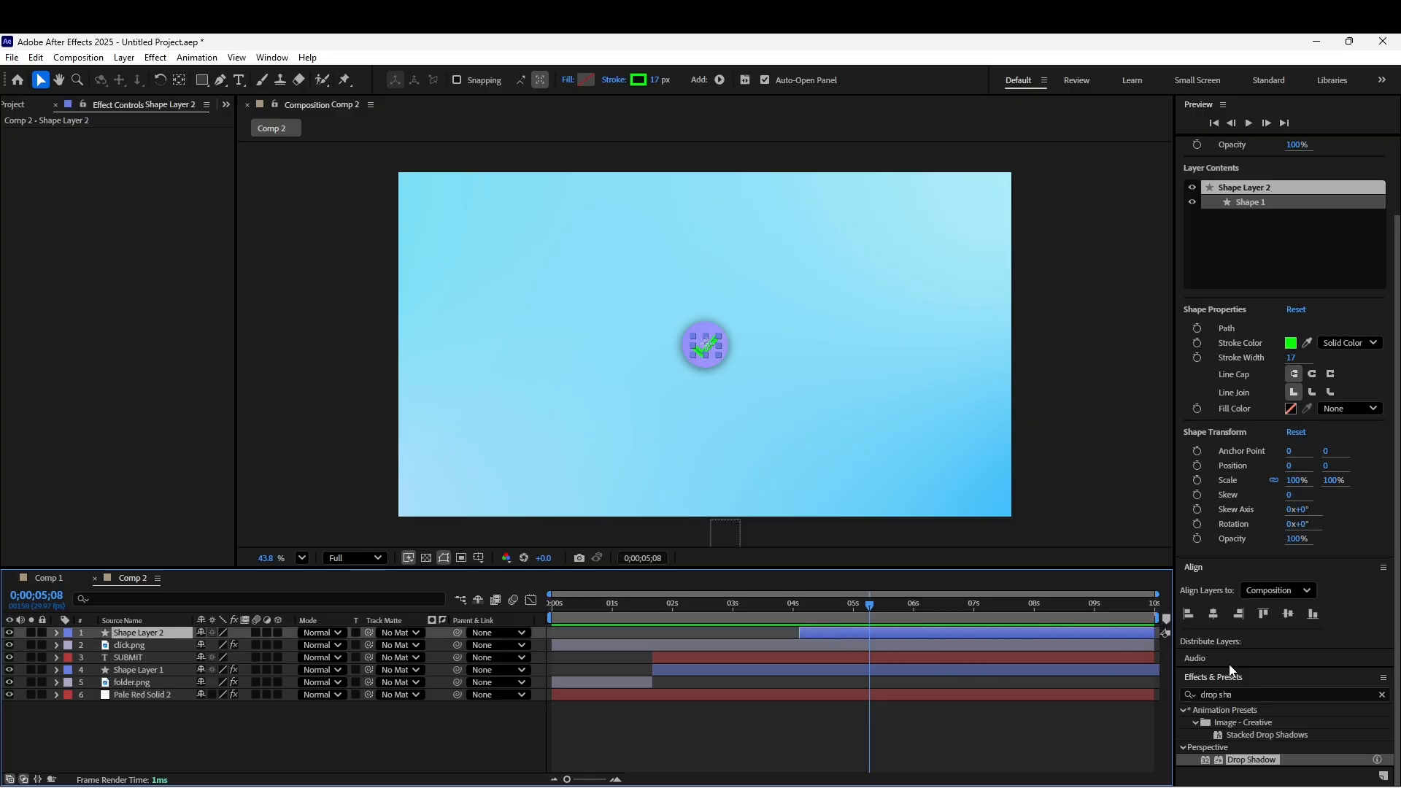
pyautogui.click(1237, 695)
pyautogui.moveTo(1238, 760); pyautogui.dragTo(154, 642)
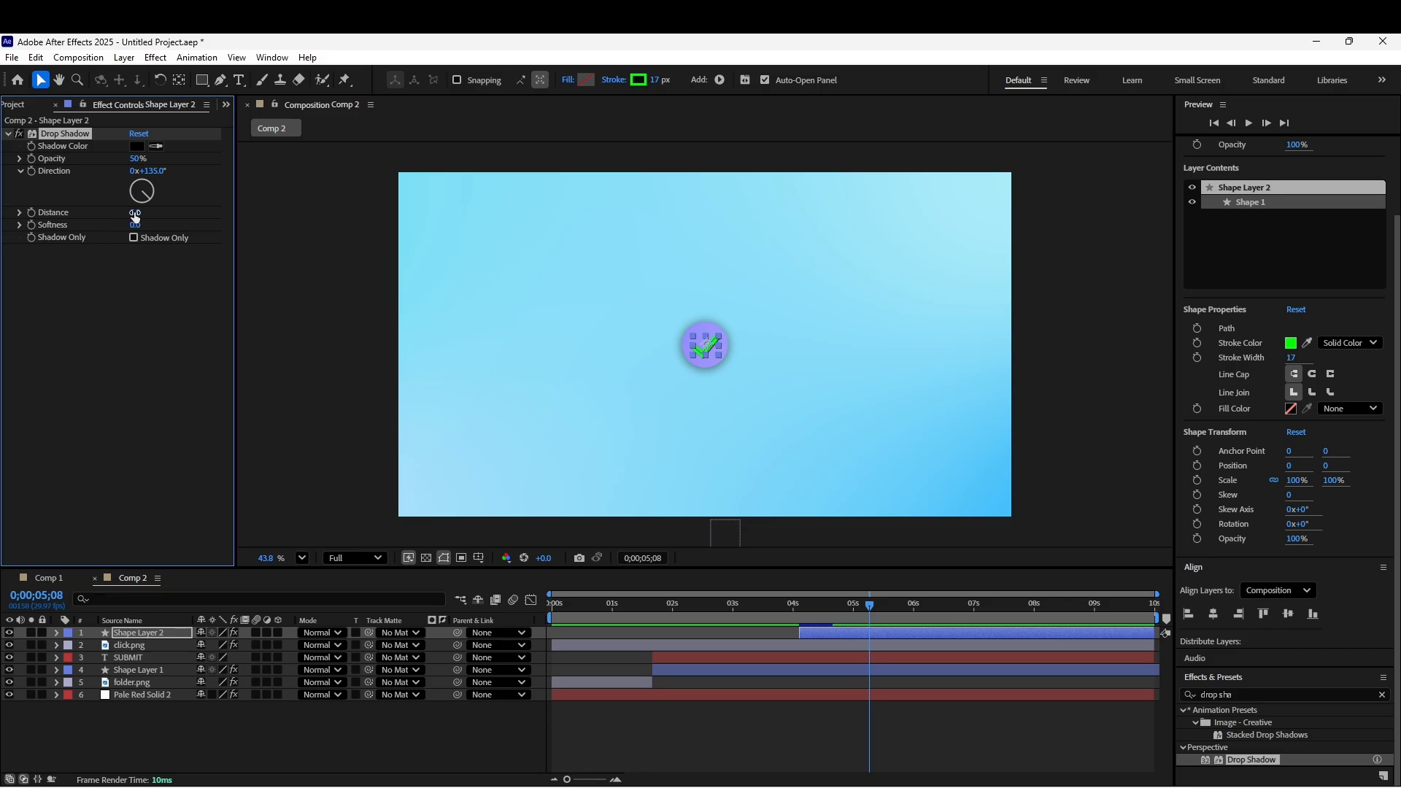
pyautogui.moveTo(135, 212); pyautogui.dragTo(174, 229)
# Deselect the check mark layer and play the finished animation from 0;00;00;00
pyautogui.moveTo(871, 607); pyautogui.dragTo(536, 618)
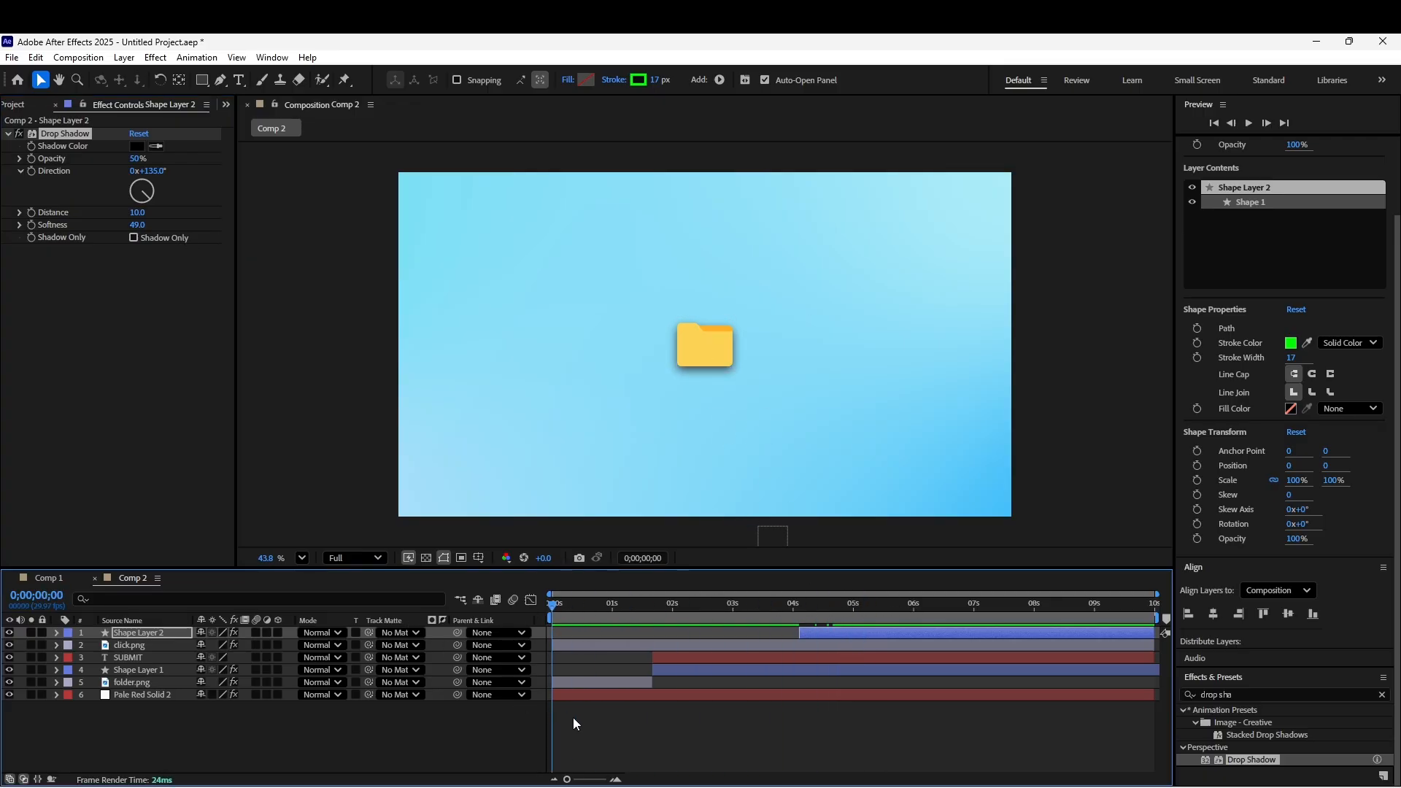
pyautogui.click(649, 739)
pyautogui.press('space')
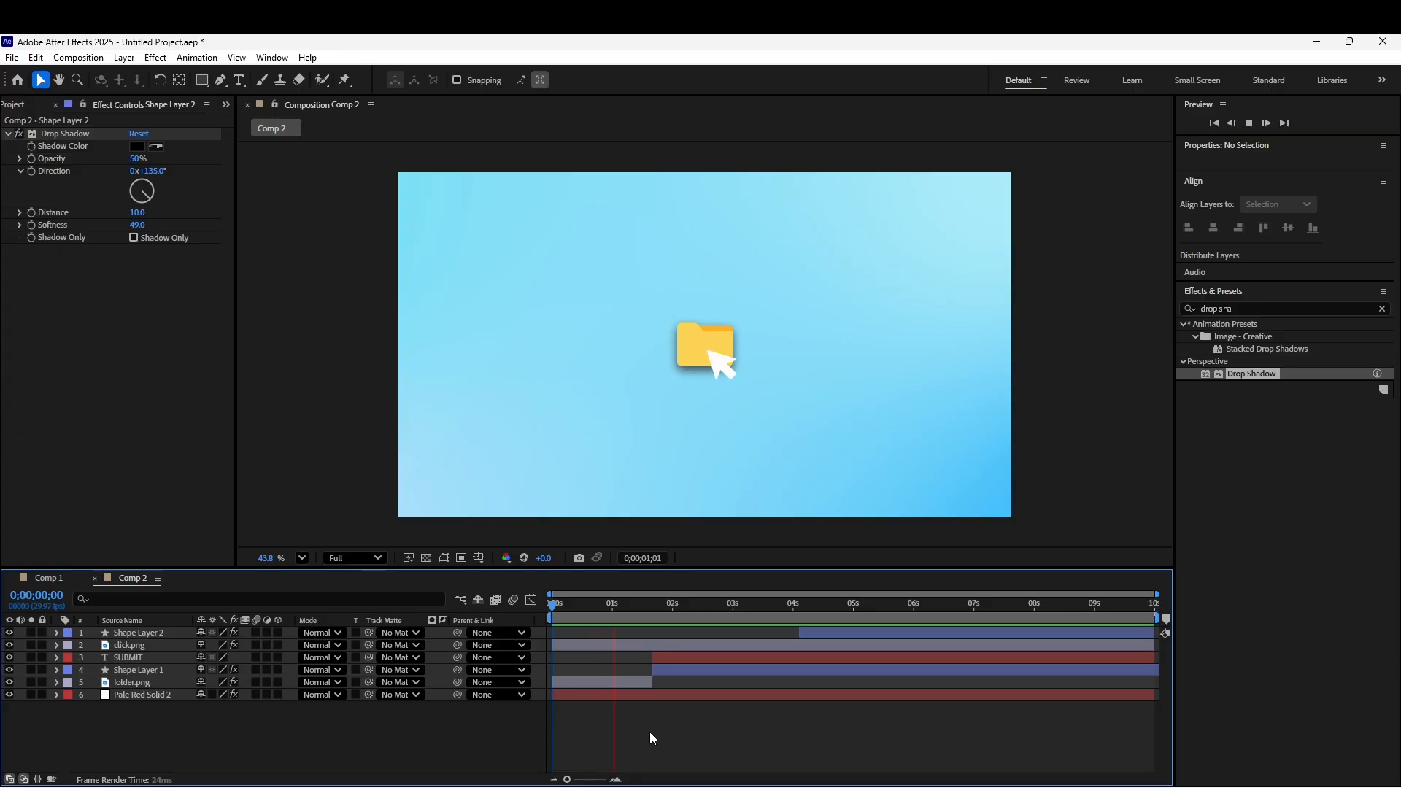